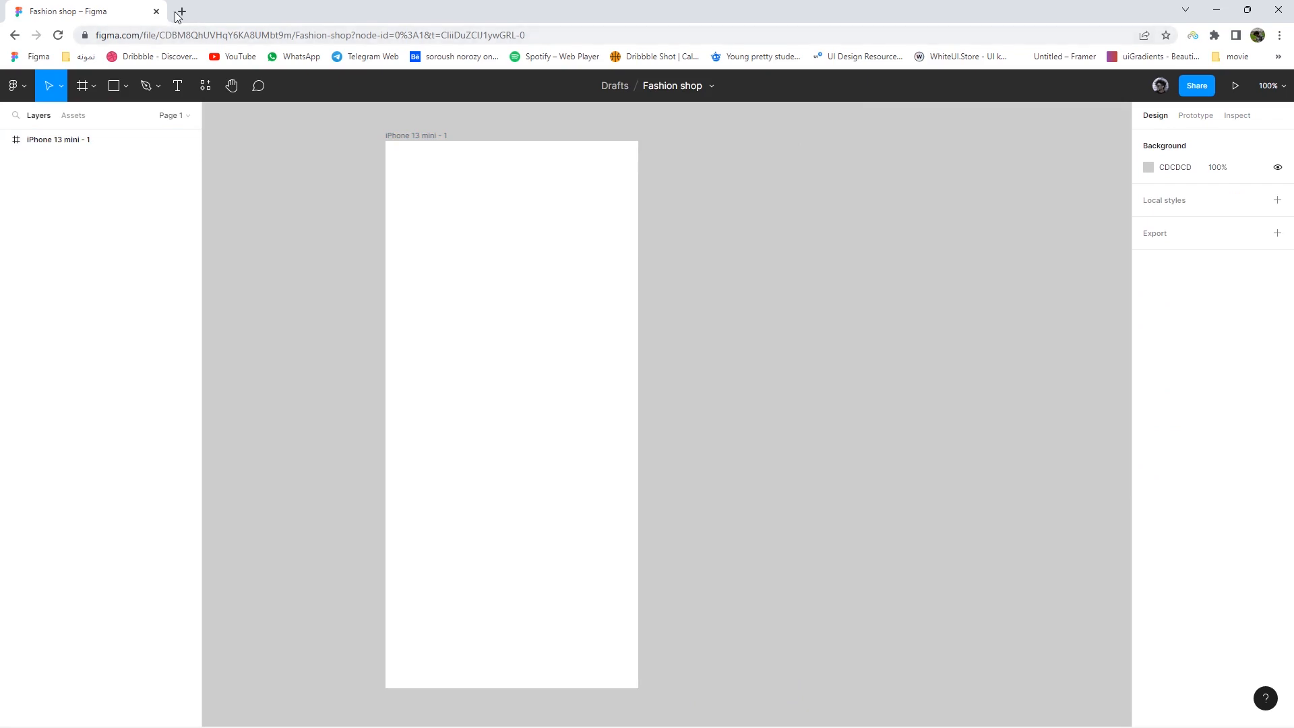
- Search Google for 'iconsax' and get a copy of its Figma Community file
{"action": "type", "text": "ico"}
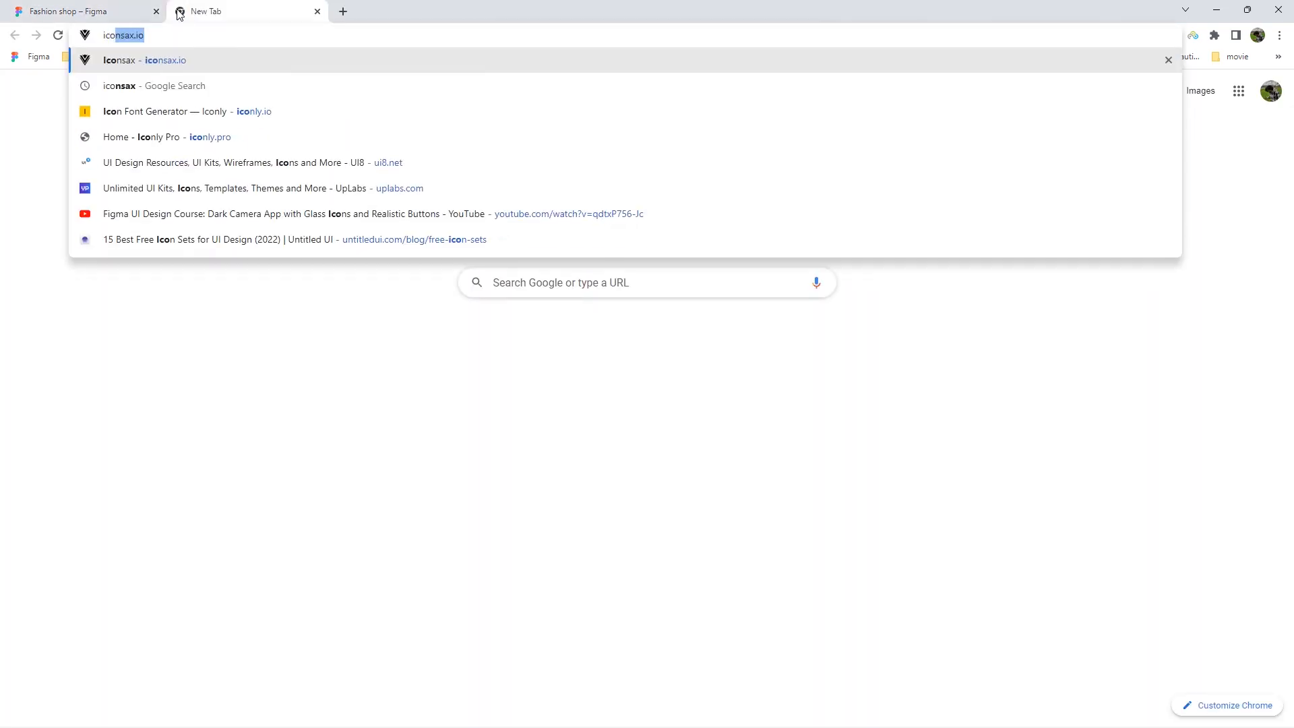
{"action": "left_click_drag", "start_coordinate": [170, 33], "coordinate": [143, 31]}
{"action": "key", "text": "BackSpace"}
{"action": "key", "text": "Return"}
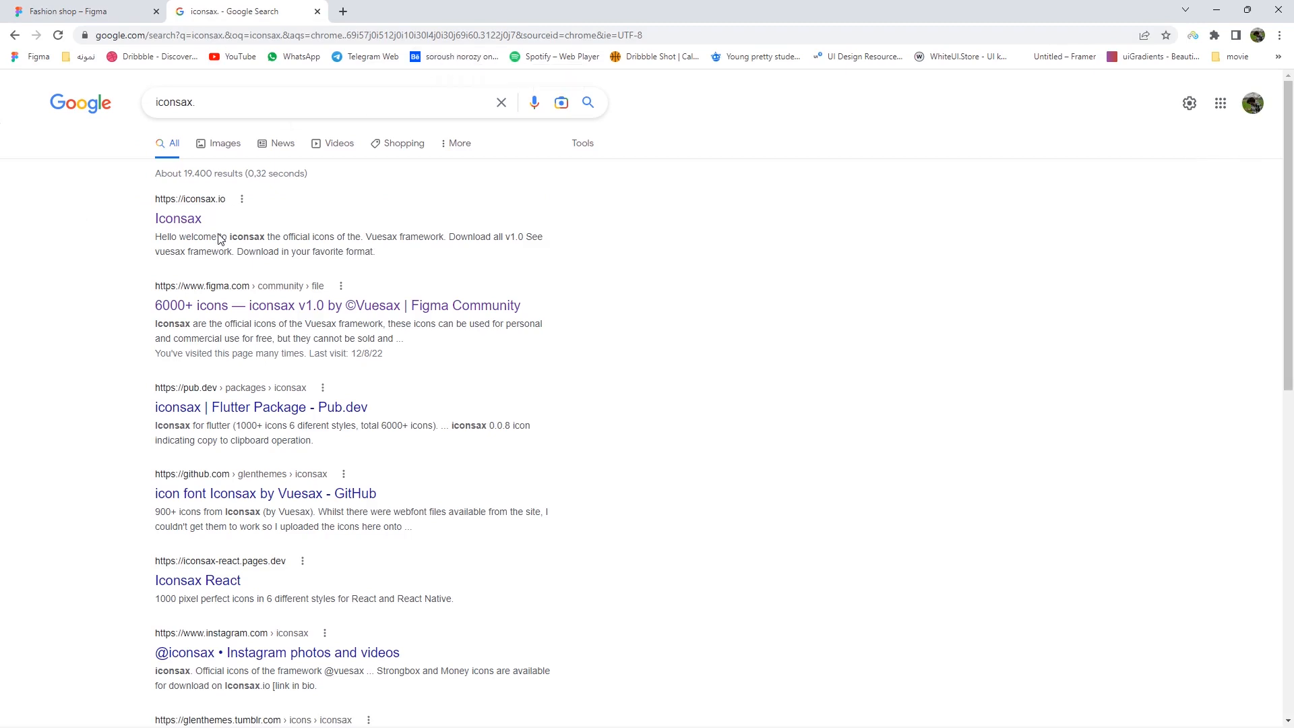
{"action": "left_click", "coordinate": [259, 296]}
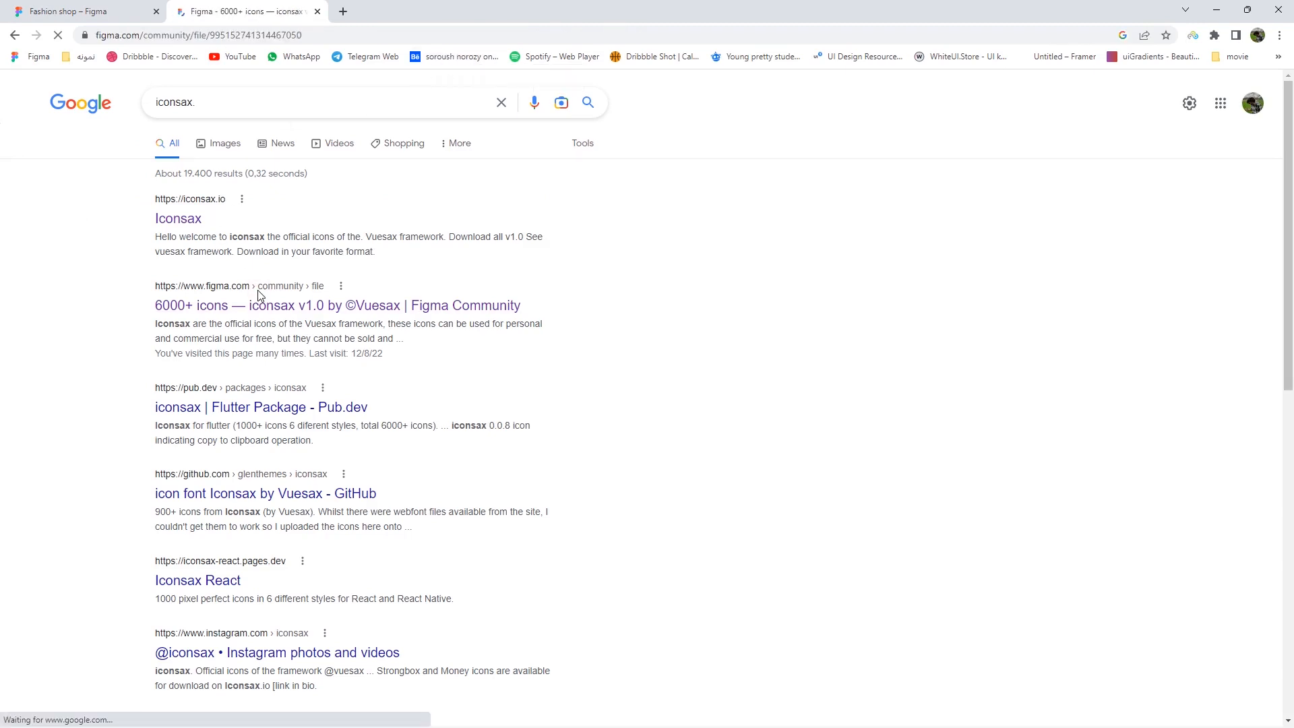
{"action": "left_click", "coordinate": [920, 150]}
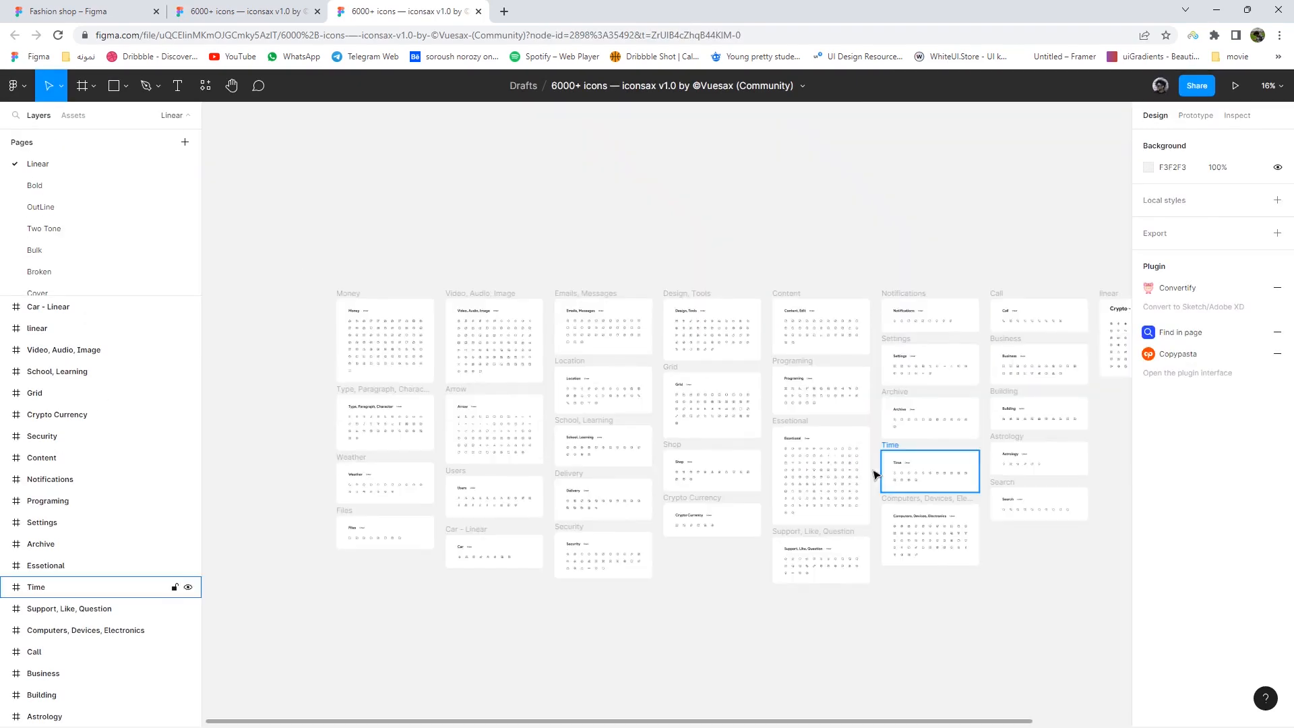
- Pan and zoom across the Linear icon frames such as Arrow, Type, Location, Grid and Emails
{"action": "scroll", "coordinate": [701, 478], "scroll_direction": "up", "scroll_amount": 5}
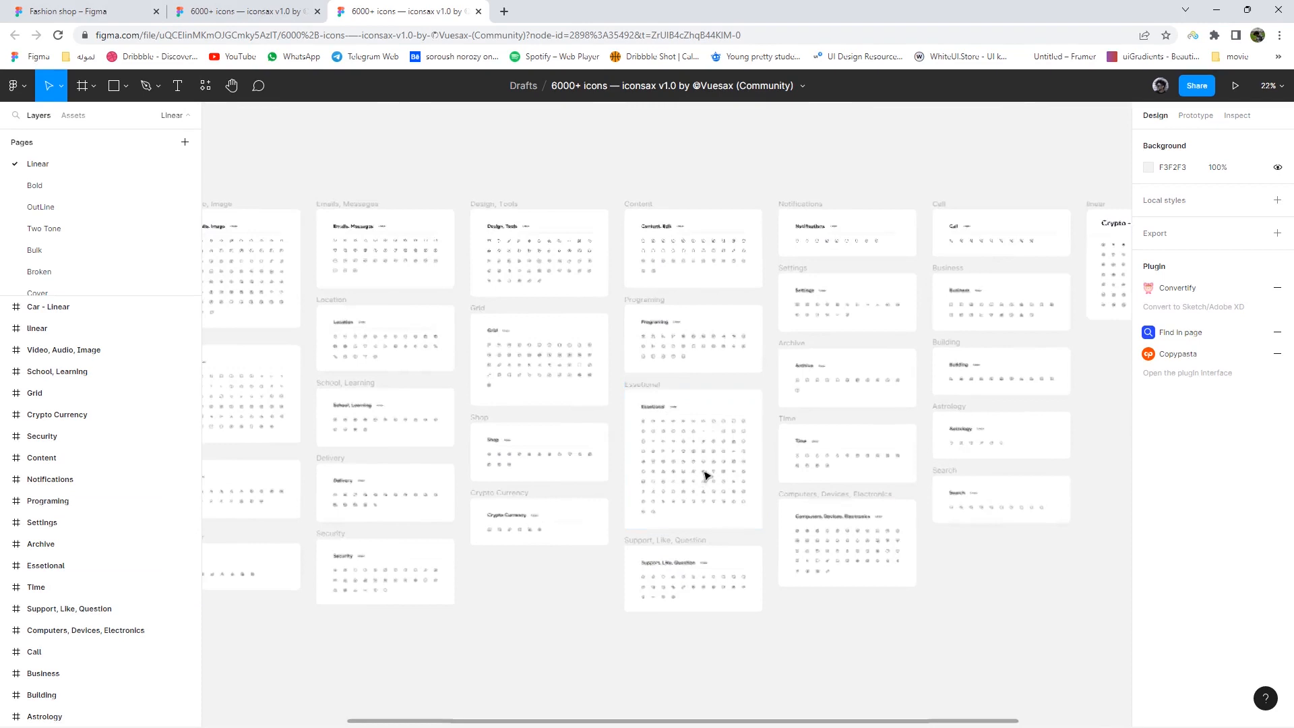
{"action": "left_click_drag", "start_coordinate": [621, 509], "coordinate": [964, 496]}
{"action": "left_click_drag", "start_coordinate": [398, 500], "coordinate": [717, 657]}
{"action": "left_click_drag", "start_coordinate": [359, 402], "coordinate": [811, 328]}
{"action": "left_click_drag", "start_coordinate": [850, 369], "coordinate": [509, 428]}
{"action": "left_click_drag", "start_coordinate": [786, 375], "coordinate": [650, 359]}
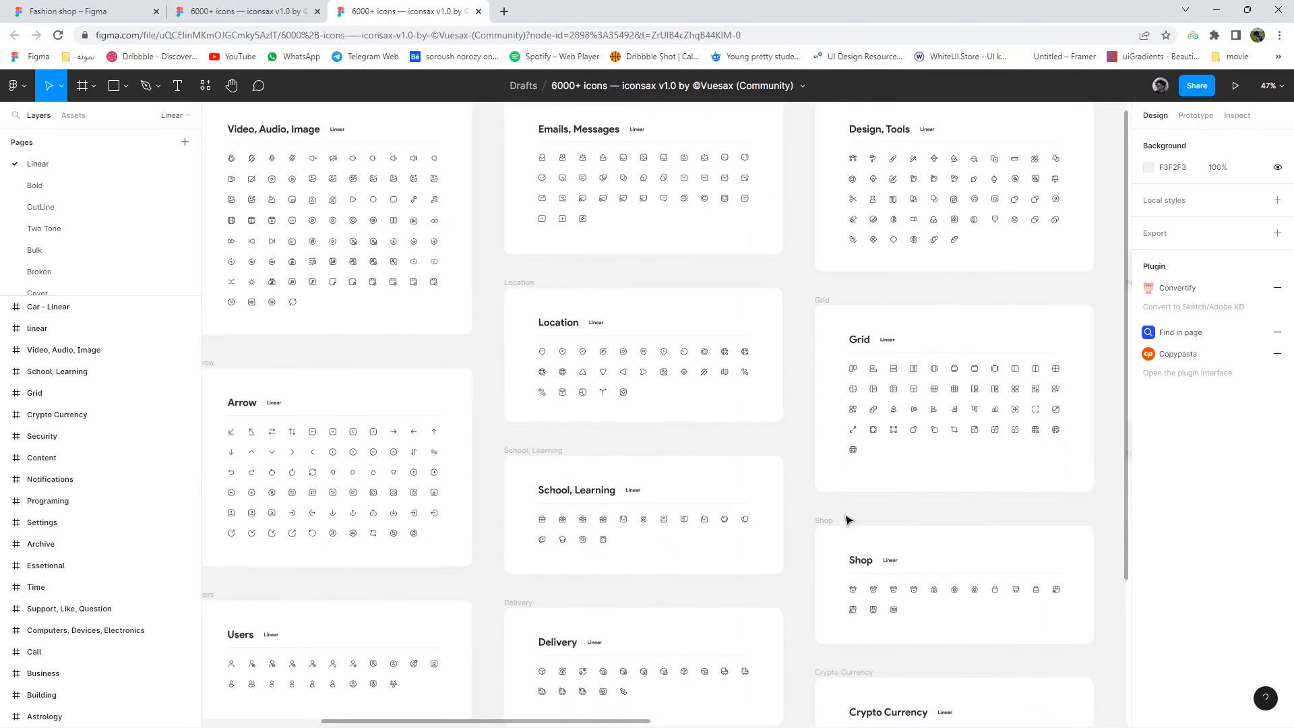
{"action": "left_click_drag", "start_coordinate": [846, 519], "coordinate": [487, 377]}
{"action": "left_click_drag", "start_coordinate": [465, 456], "coordinate": [630, 531]}
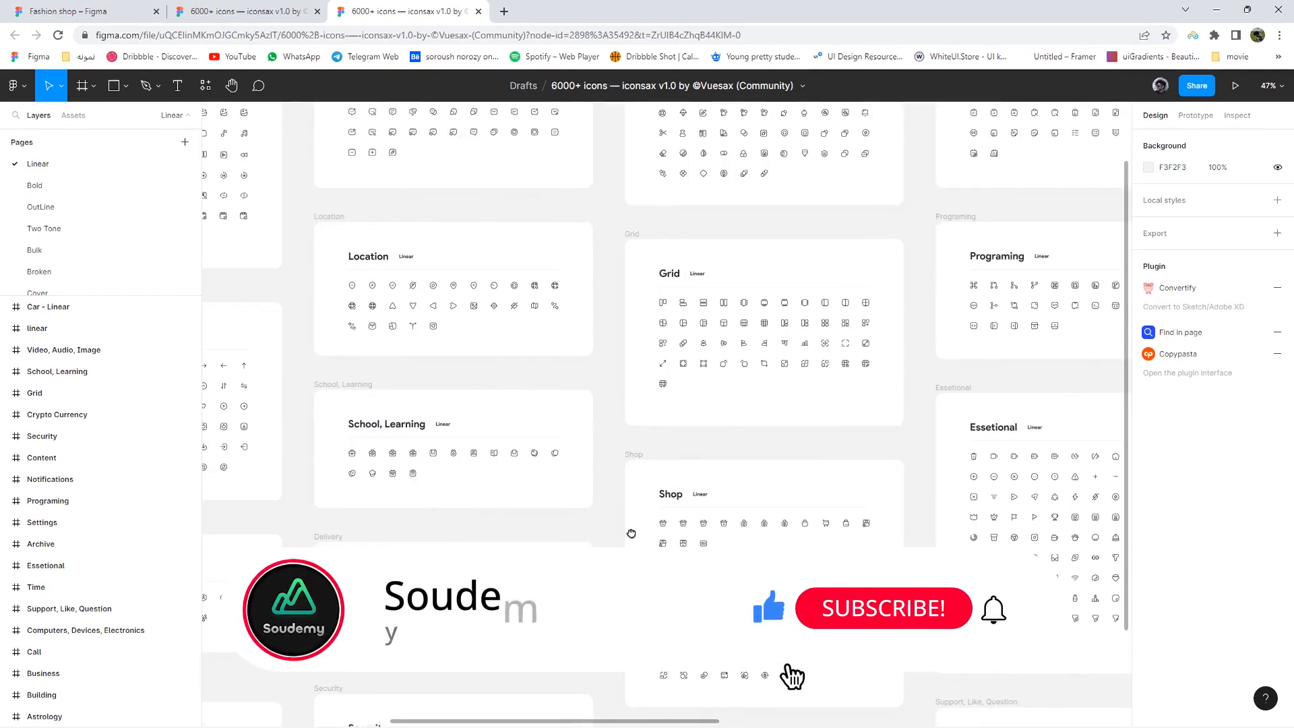
{"action": "scroll", "coordinate": [772, 360], "scroll_direction": "up", "scroll_amount": 3}
{"action": "scroll", "coordinate": [772, 360], "scroll_direction": "down", "scroll_amount": 4}
{"action": "scroll", "coordinate": [772, 361], "scroll_direction": "down", "scroll_amount": 3}
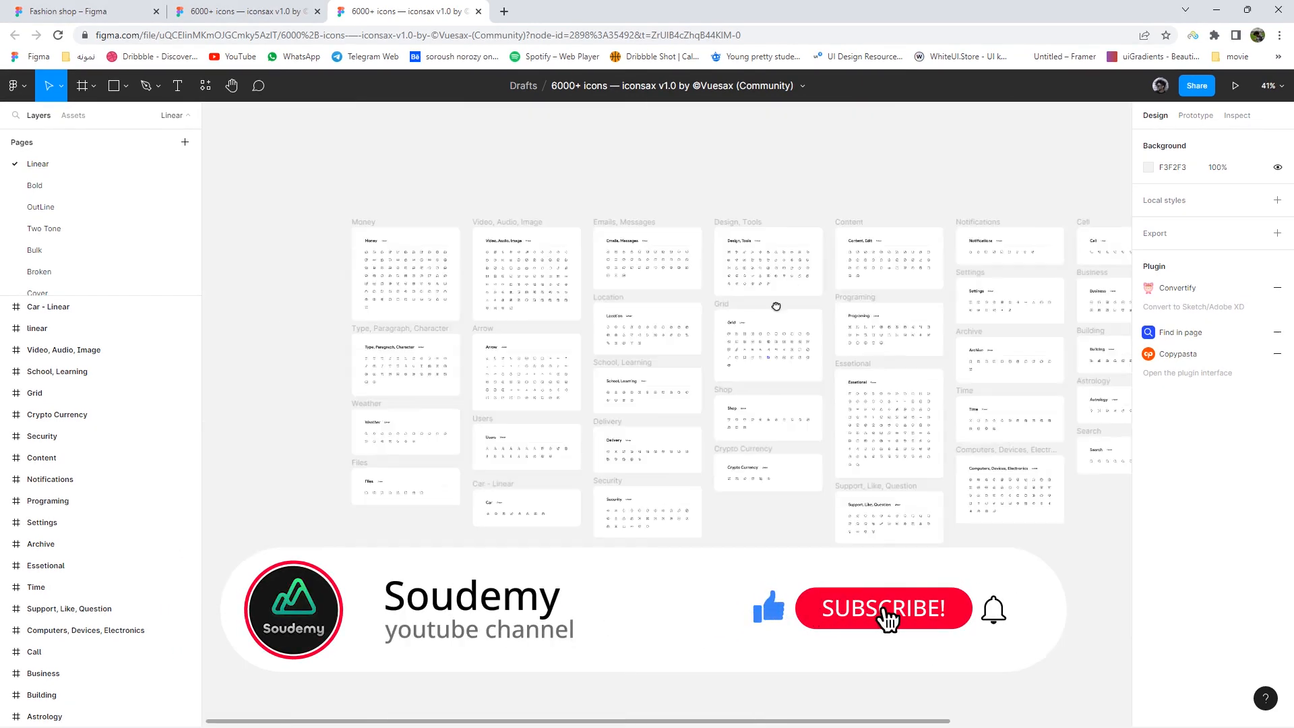
{"action": "scroll", "coordinate": [734, 401], "scroll_direction": "up", "scroll_amount": 8}
- Browse the Messages, Car, Security, Weather and Users frames, then select the textalign-left icon
{"action": "left_click_drag", "start_coordinate": [286, 670], "coordinate": [572, 433]}
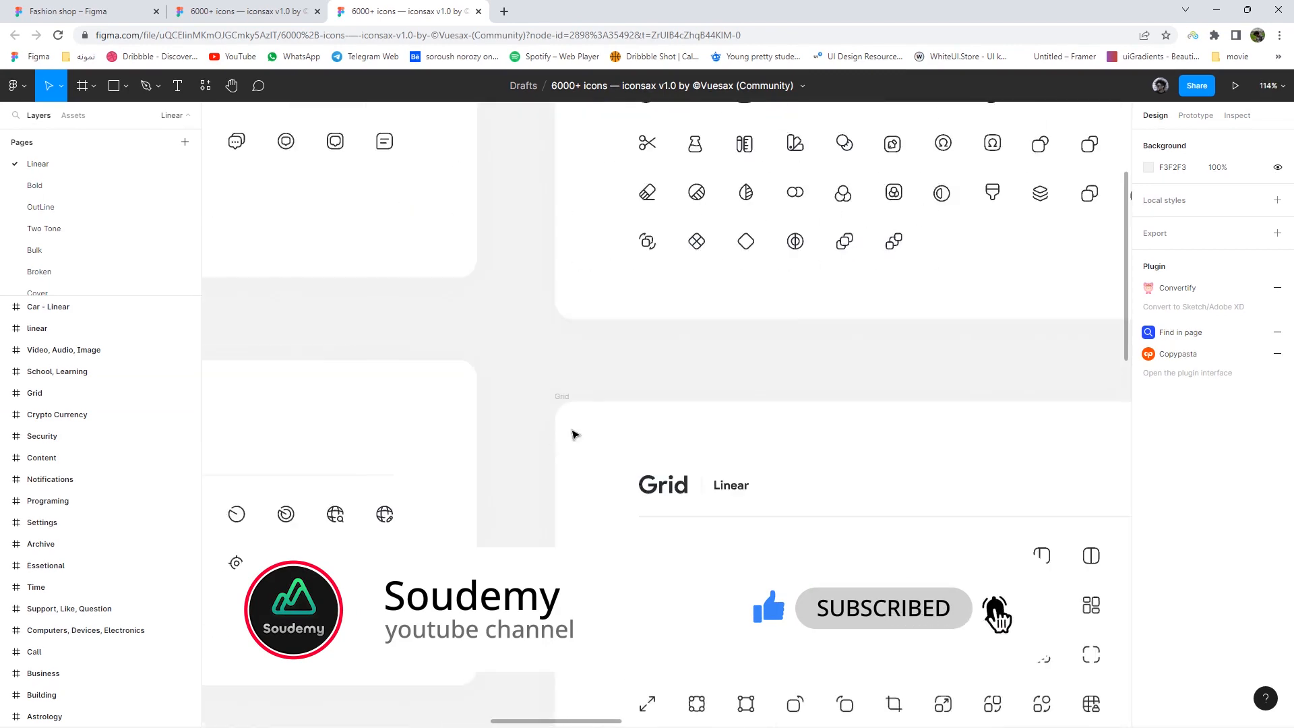
{"action": "left_click_drag", "start_coordinate": [221, 624], "coordinate": [502, 367]}
{"action": "left_click_drag", "start_coordinate": [237, 271], "coordinate": [607, 428]}
{"action": "scroll", "coordinate": [532, 546], "scroll_direction": "down", "scroll_amount": 1}
{"action": "left_click_drag", "start_coordinate": [775, 225], "coordinate": [698, 262]}
{"action": "scroll", "coordinate": [532, 545], "scroll_direction": "down", "scroll_amount": 2}
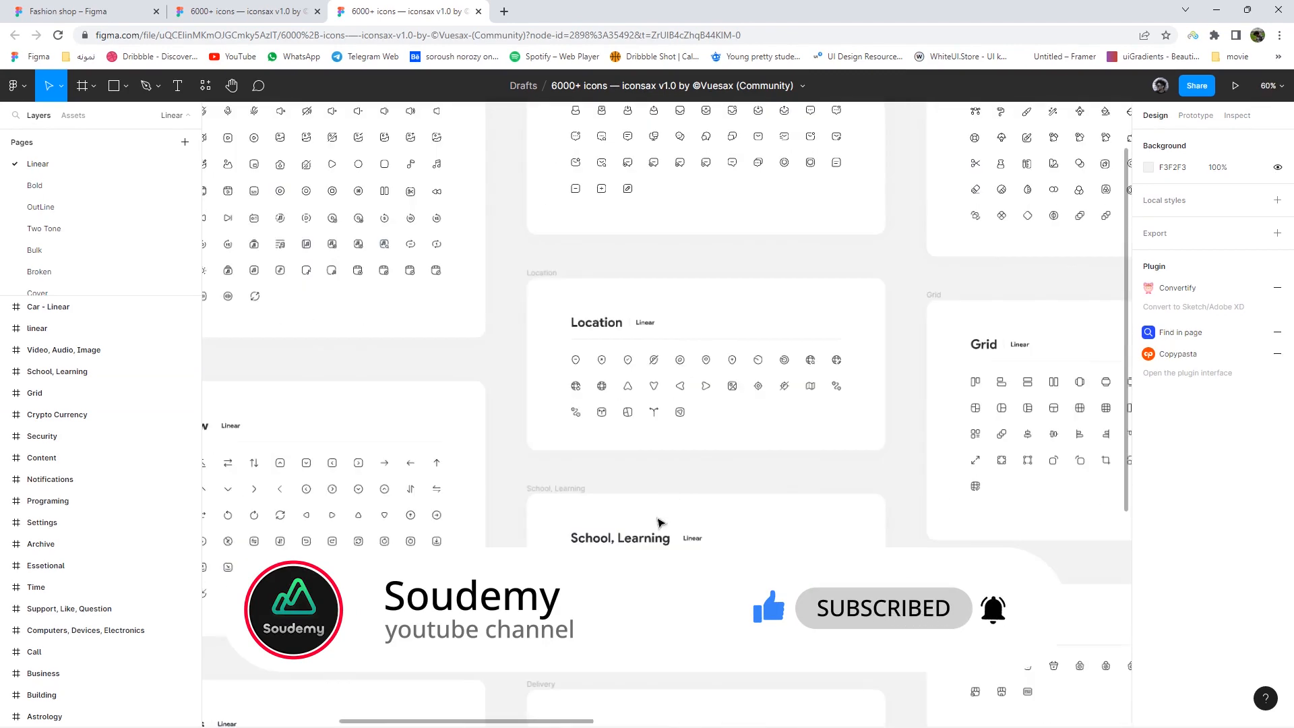
{"action": "left_click_drag", "start_coordinate": [647, 573], "coordinate": [719, 263]}
{"action": "left_click_drag", "start_coordinate": [728, 596], "coordinate": [794, 291]}
{"action": "left_click_drag", "start_coordinate": [601, 337], "coordinate": [917, 357]}
{"action": "left_click_drag", "start_coordinate": [355, 240], "coordinate": [571, 395]}
{"action": "left_click_drag", "start_coordinate": [603, 316], "coordinate": [301, 402]}
{"action": "left_click_drag", "start_coordinate": [607, 485], "coordinate": [763, 547]}
{"action": "left_click_drag", "start_coordinate": [653, 267], "coordinate": [660, 316]}
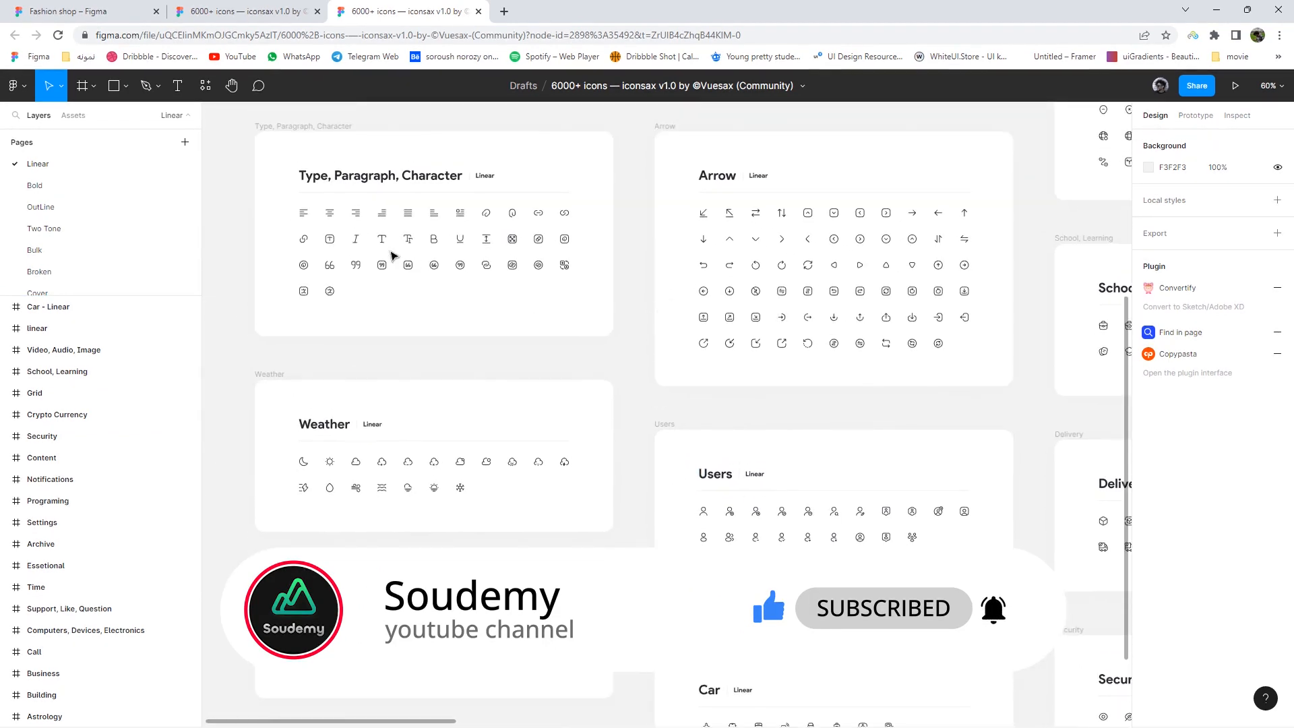
{"action": "scroll", "coordinate": [364, 231], "scroll_direction": "up", "scroll_amount": 5}
{"action": "left_click", "coordinate": [245, 199]}
- Paste the textalign-left icon into the iPhone frame's top-left corner in Fashion shop
{"action": "right_click", "coordinate": [243, 198]}
{"action": "left_click", "coordinate": [258, 209]}
{"action": "left_click", "coordinate": [74, 12]}
{"action": "right_click", "coordinate": [833, 301]}
{"action": "left_click", "coordinate": [851, 314]}
{"action": "left_click_drag", "start_coordinate": [849, 314], "coordinate": [501, 239]}
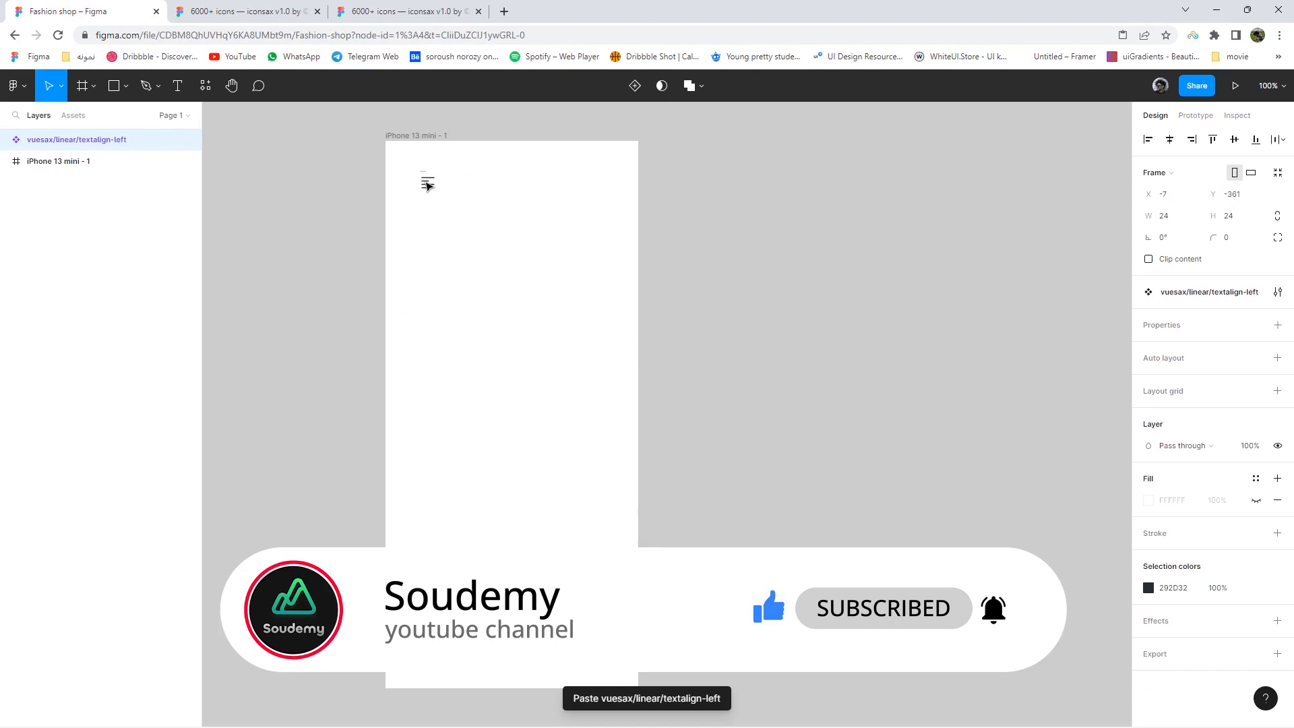
{"action": "left_click_drag", "start_coordinate": [428, 185], "coordinate": [414, 181]}
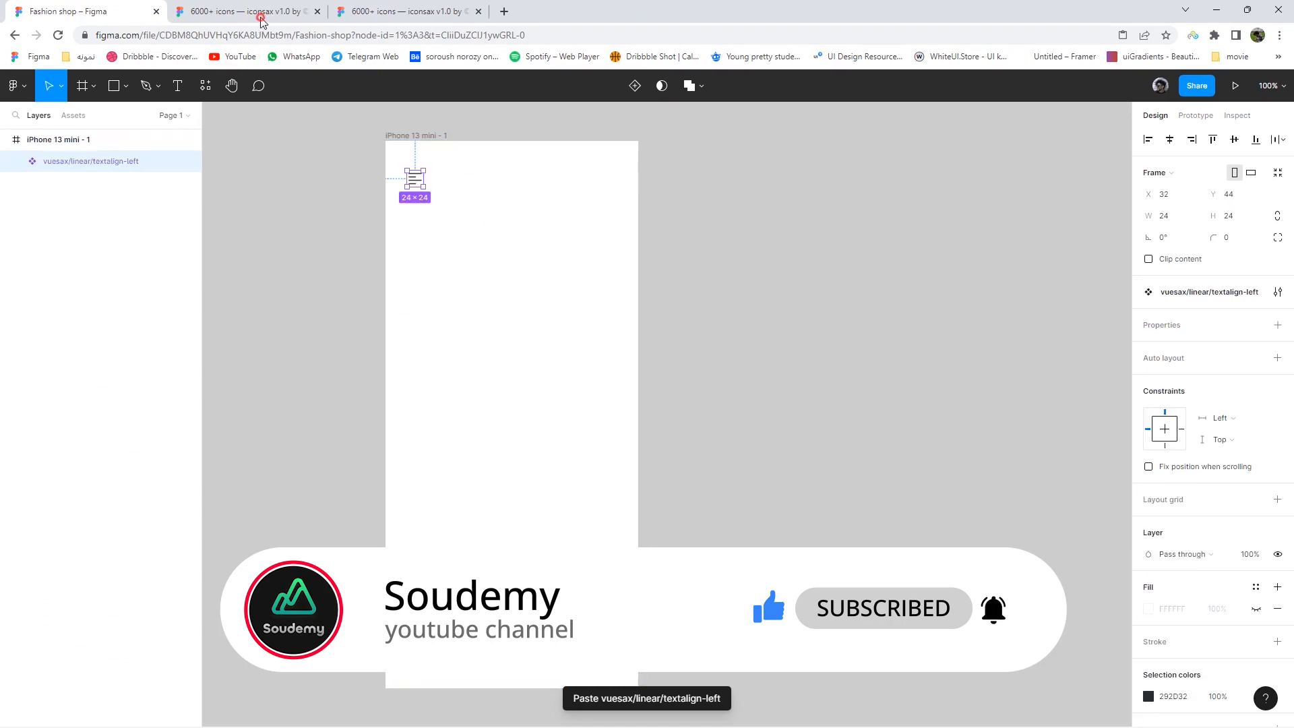
- Copy the iconsax user icon and paste it at the iPhone frame's top-right
{"action": "left_click", "coordinate": [259, 15]}
{"action": "left_click", "coordinate": [318, 11]}
{"action": "scroll", "coordinate": [650, 293], "scroll_direction": "down", "scroll_amount": 5}
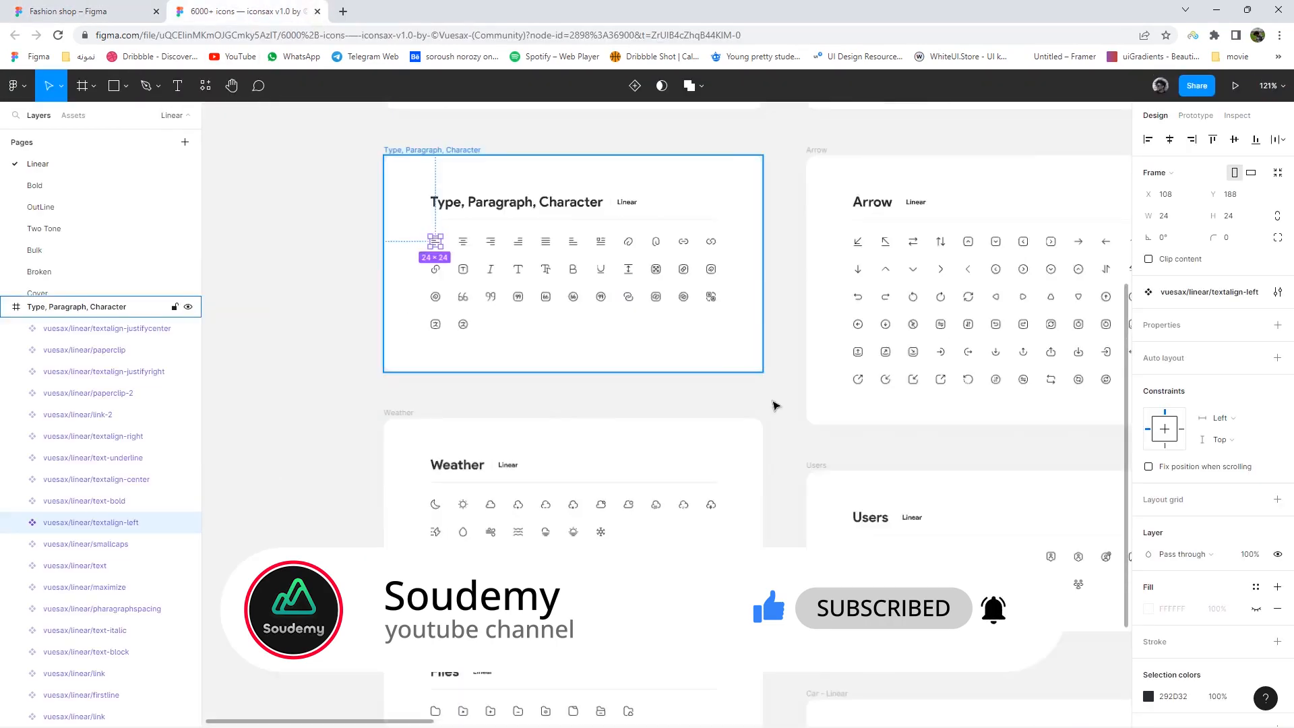
{"action": "scroll", "coordinate": [725, 440], "scroll_direction": "up", "scroll_amount": 8}
{"action": "right_click", "coordinate": [534, 338]}
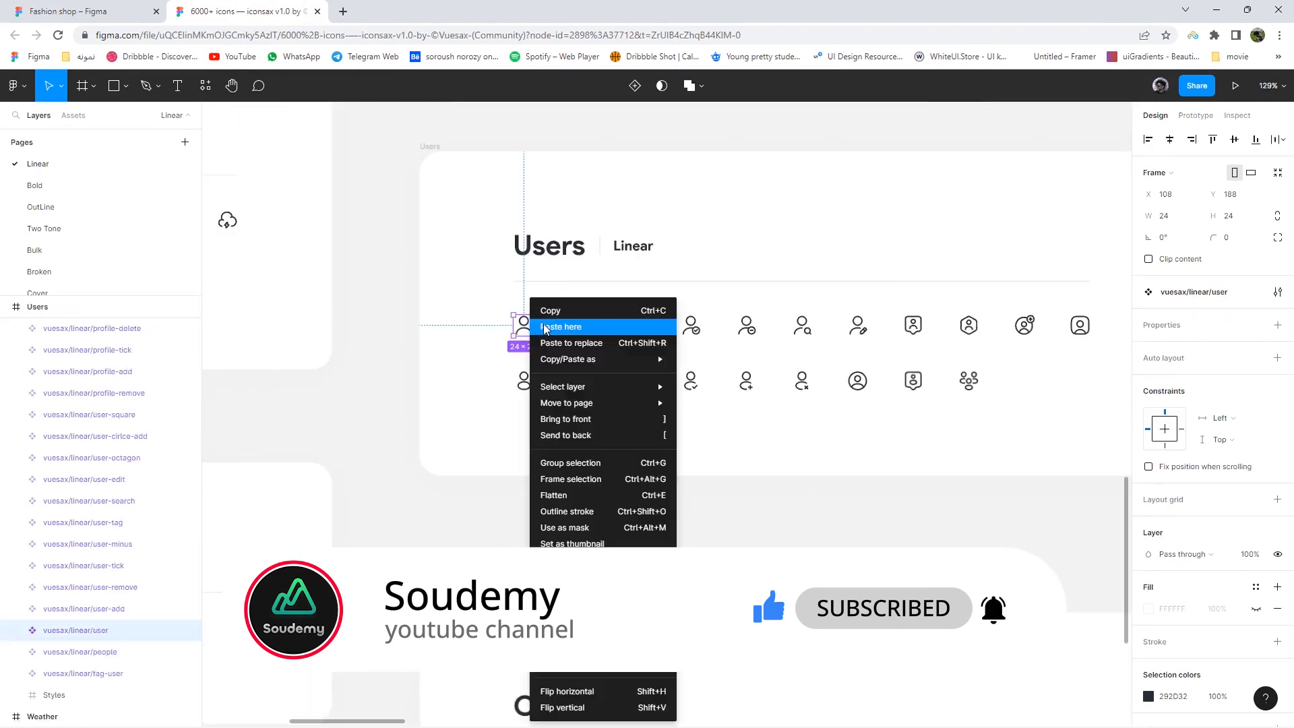
{"action": "left_click", "coordinate": [91, 11]}
{"action": "right_click", "coordinate": [627, 182]}
{"action": "left_click", "coordinate": [637, 199]}
{"action": "left_click_drag", "start_coordinate": [630, 189], "coordinate": [608, 180]}
- Select the iPhone 13 mini - 1 frame and undo an accidental auto layout
{"action": "left_click", "coordinate": [405, 137]}
{"action": "key", "text": "shift+a"}
{"action": "key", "text": "ctrl+z"}
- Add a layout grid to the frame set to 4 columns with a 20 px margin
{"action": "left_click", "coordinate": [1254, 346]}
{"action": "left_click", "coordinate": [1277, 346]}
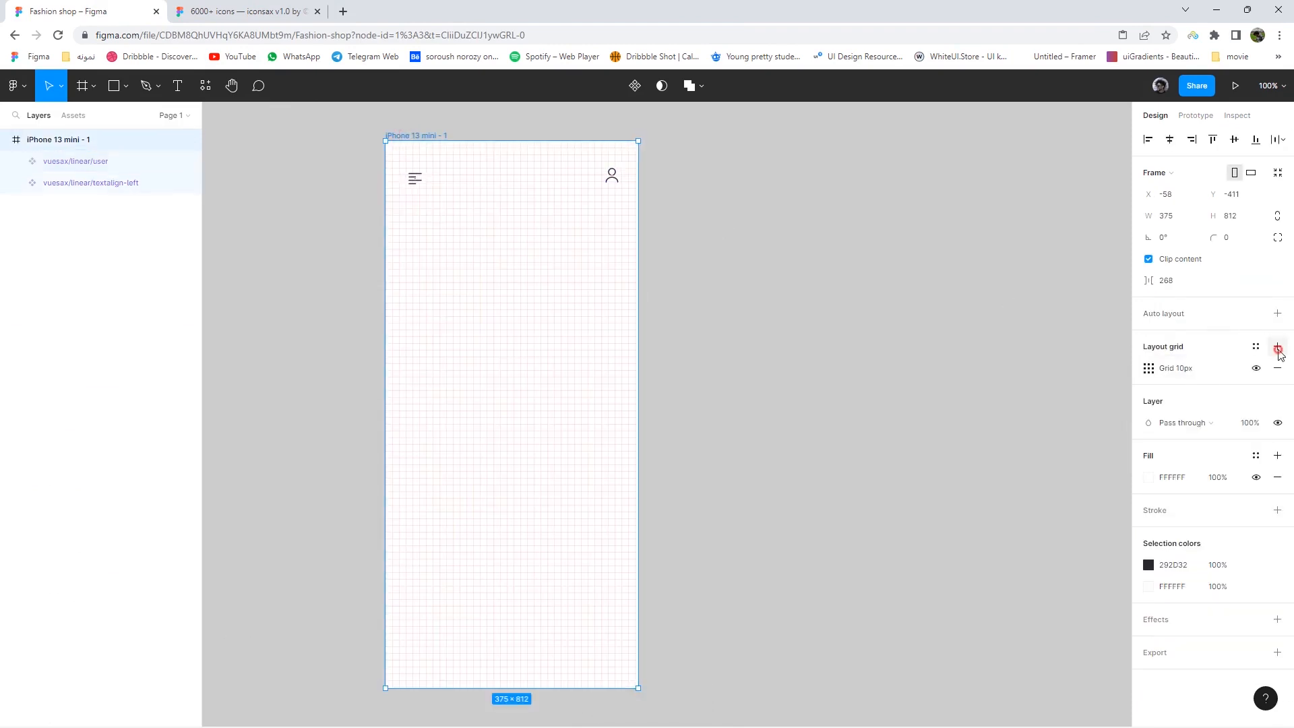
{"action": "left_click", "coordinate": [1147, 369]}
{"action": "left_click", "coordinate": [1004, 388]}
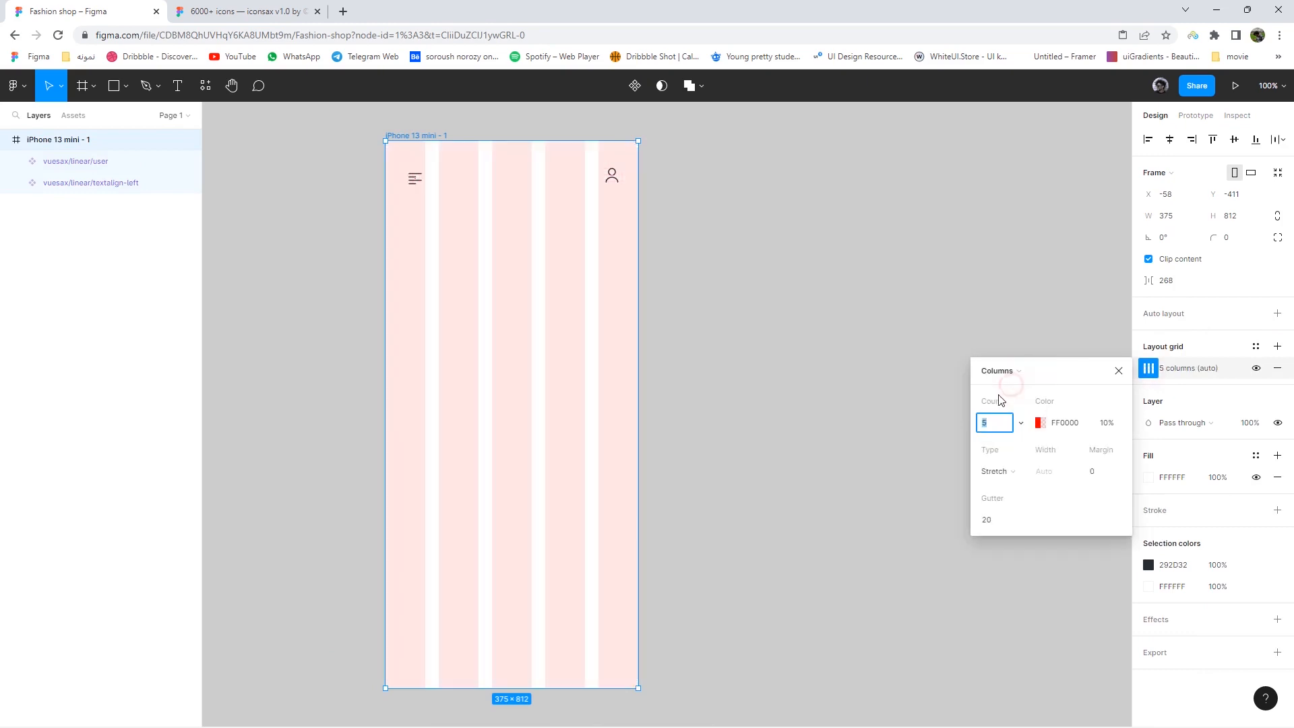
{"action": "key", "text": "Down"}
{"action": "key", "text": "Down"}
{"action": "key", "text": "Up"}
{"action": "key", "text": "Up"}
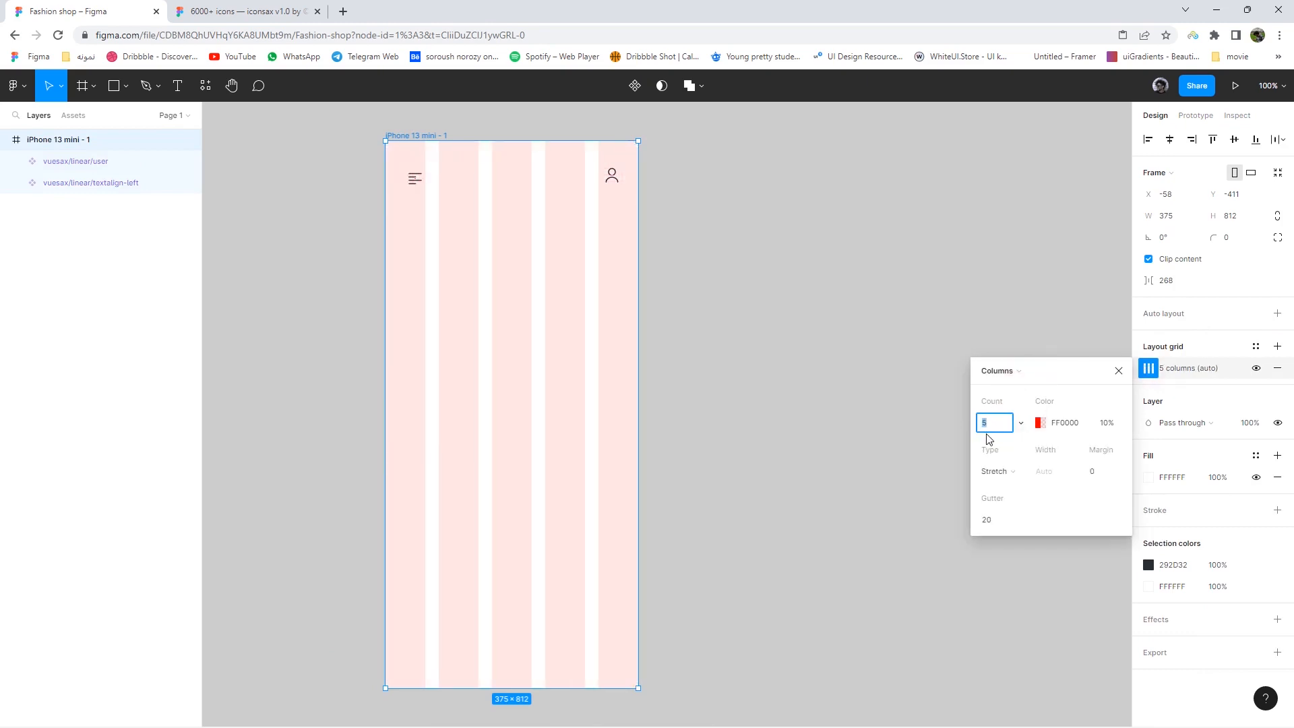
{"action": "key", "text": "Down"}
{"action": "type", "text": "20"}
{"action": "key", "text": "Return"}
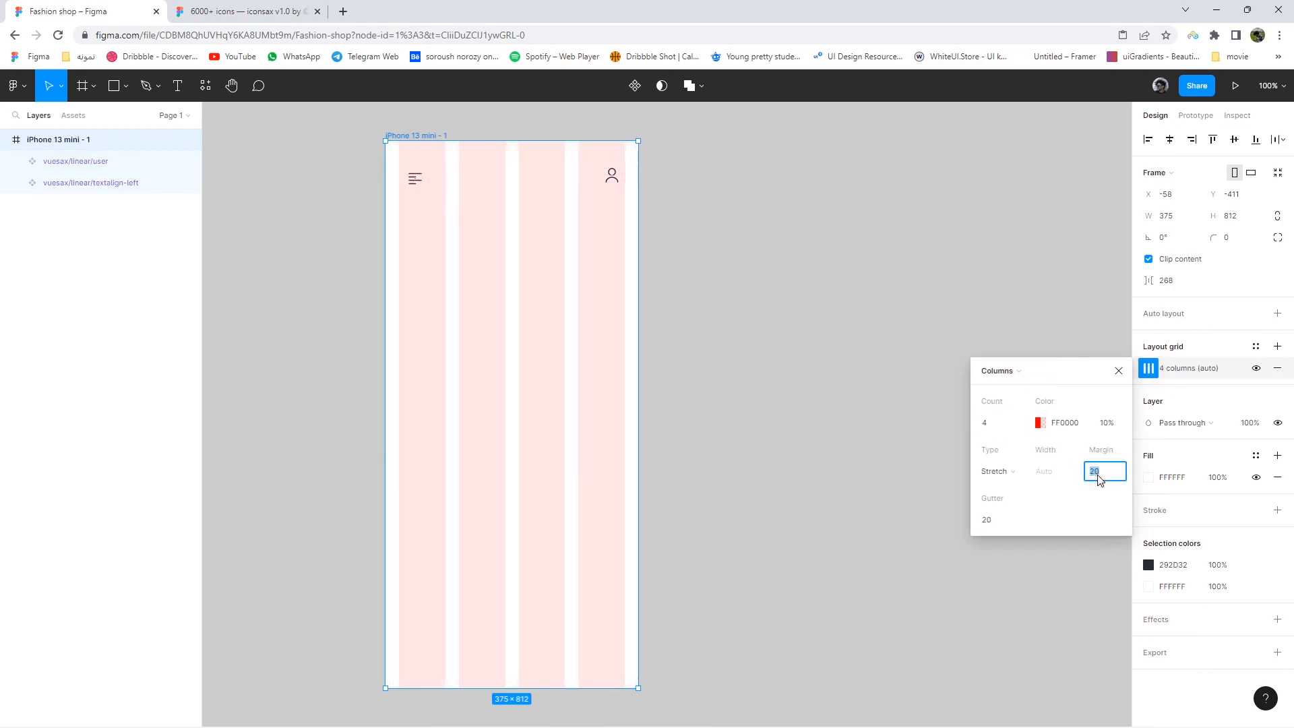
{"action": "left_click", "coordinate": [1118, 370]}
- Frame both header icons as auto-layout Frame 1 with wide spacing, positioned at X 24, Y 39
{"action": "left_click_drag", "start_coordinate": [643, 203], "coordinate": [411, 170]}
{"action": "right_click", "coordinate": [434, 186]}
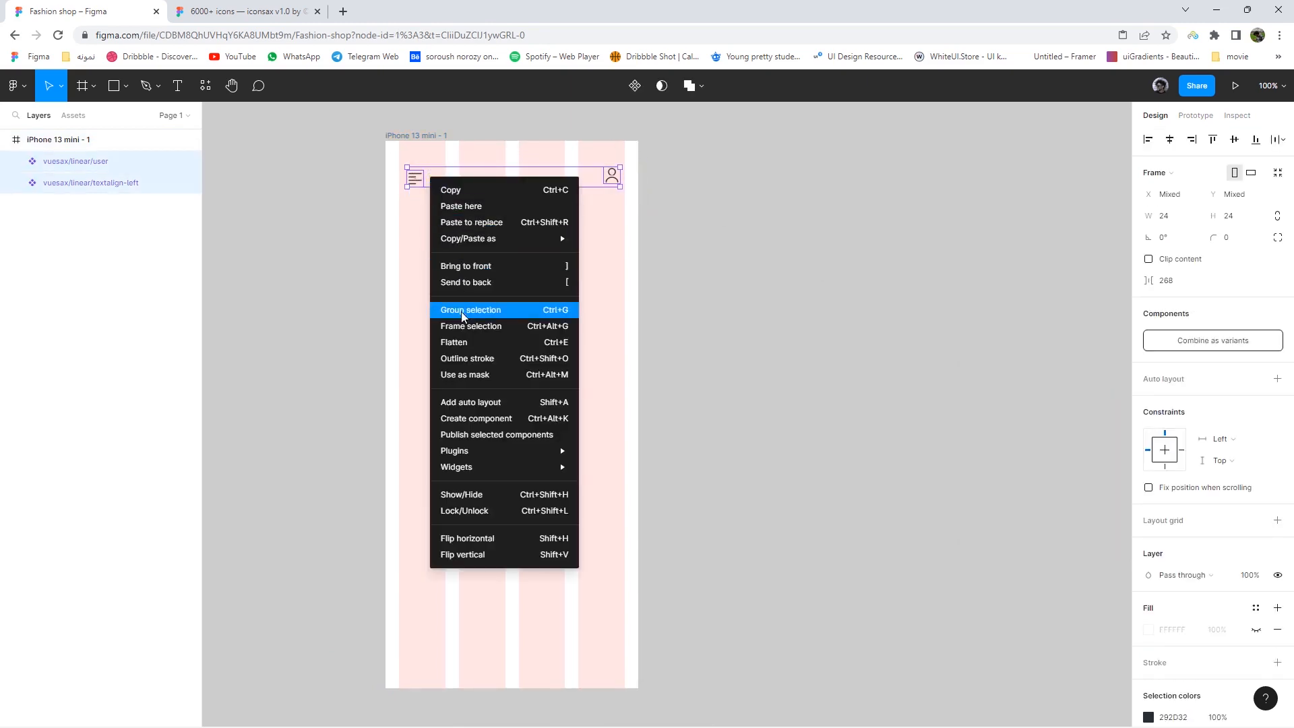
{"action": "left_click", "coordinate": [471, 325]}
{"action": "left_click", "coordinate": [1279, 314]}
{"action": "left_click_drag", "start_coordinate": [1143, 359], "coordinate": [1149, 360]}
{"action": "left_click_drag", "start_coordinate": [543, 180], "coordinate": [538, 177]}
{"action": "left_click_drag", "start_coordinate": [1149, 360], "coordinate": [1150, 359]}
{"action": "left_click_drag", "start_coordinate": [578, 177], "coordinate": [573, 182]}
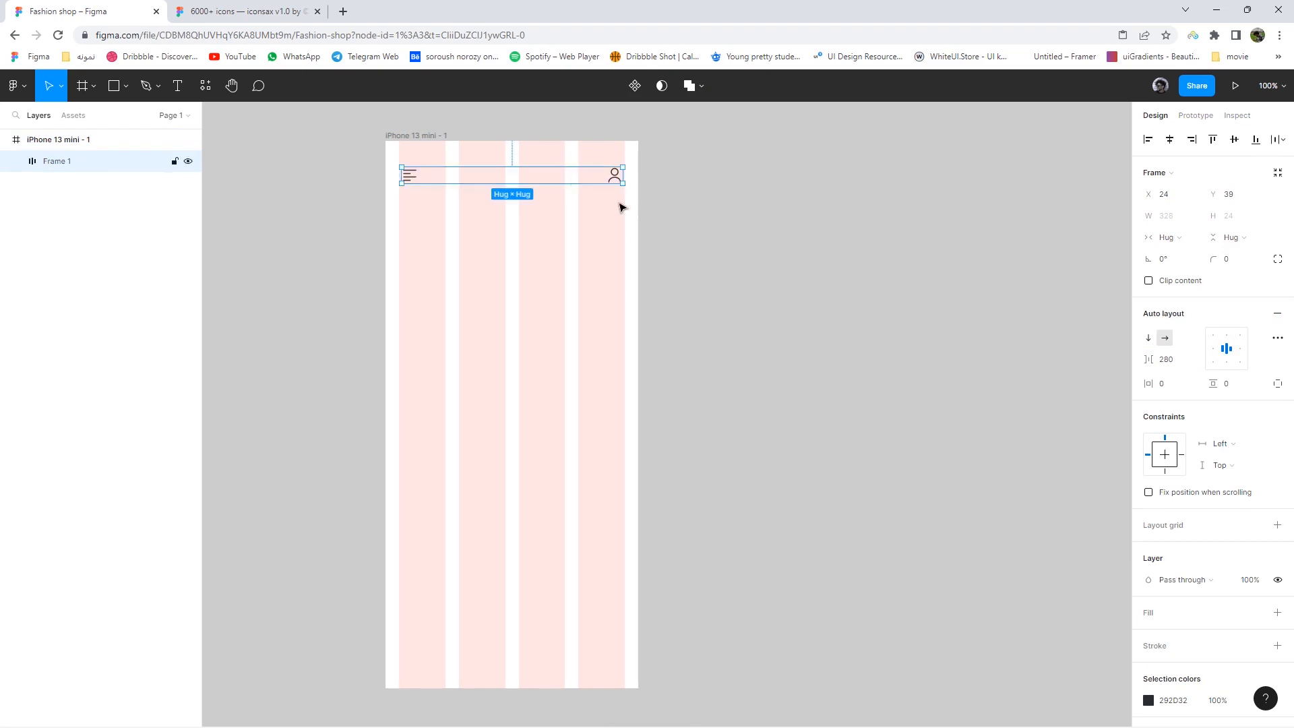
- Hide the column layout grid on the iPhone 13 mini - 1 frame
{"action": "left_click", "coordinate": [751, 259]}
{"action": "left_click", "coordinate": [431, 136]}
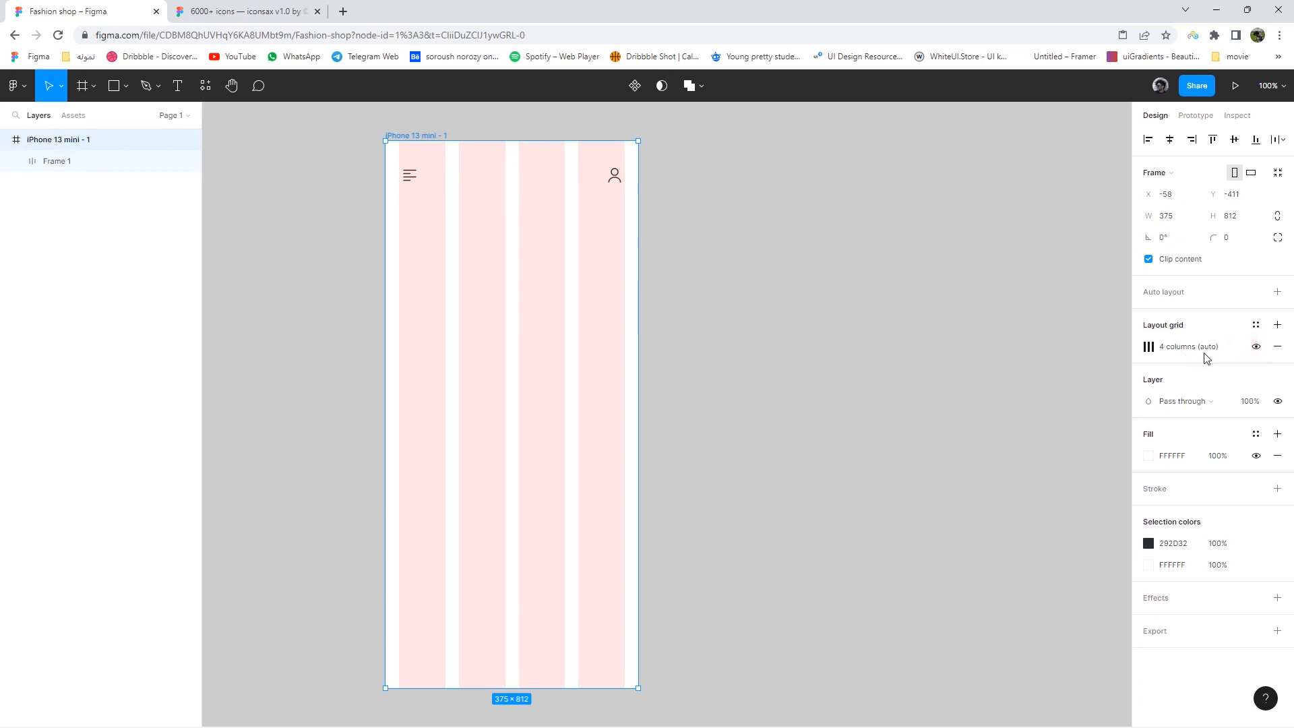
{"action": "left_click", "coordinate": [1255, 346]}
{"action": "scroll", "coordinate": [627, 233], "scroll_direction": "up", "scroll_amount": 1}
{"action": "scroll", "coordinate": [583, 242], "scroll_direction": "up", "scroll_amount": 3}
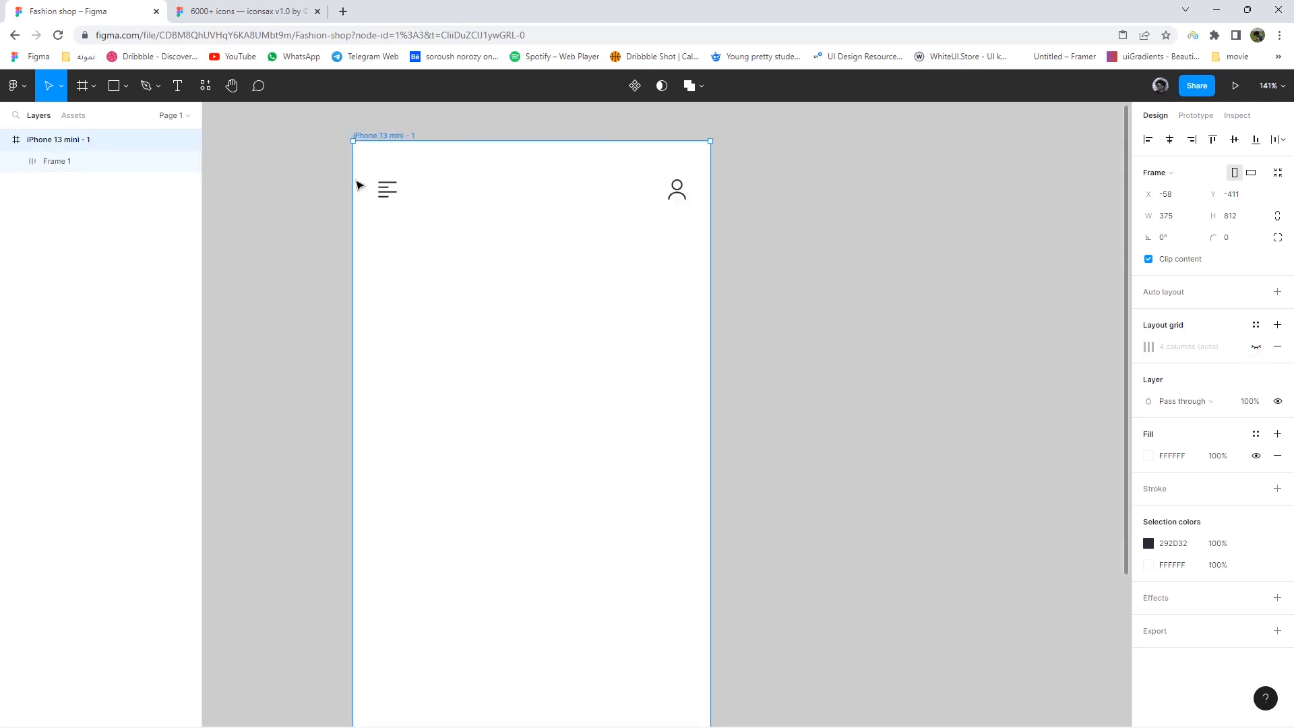
- Add an auto-width 'Welcome back!' text in Cairo below the menu icon
{"action": "left_click", "coordinate": [179, 86]}
{"action": "left_click_drag", "start_coordinate": [381, 230], "coordinate": [464, 264]}
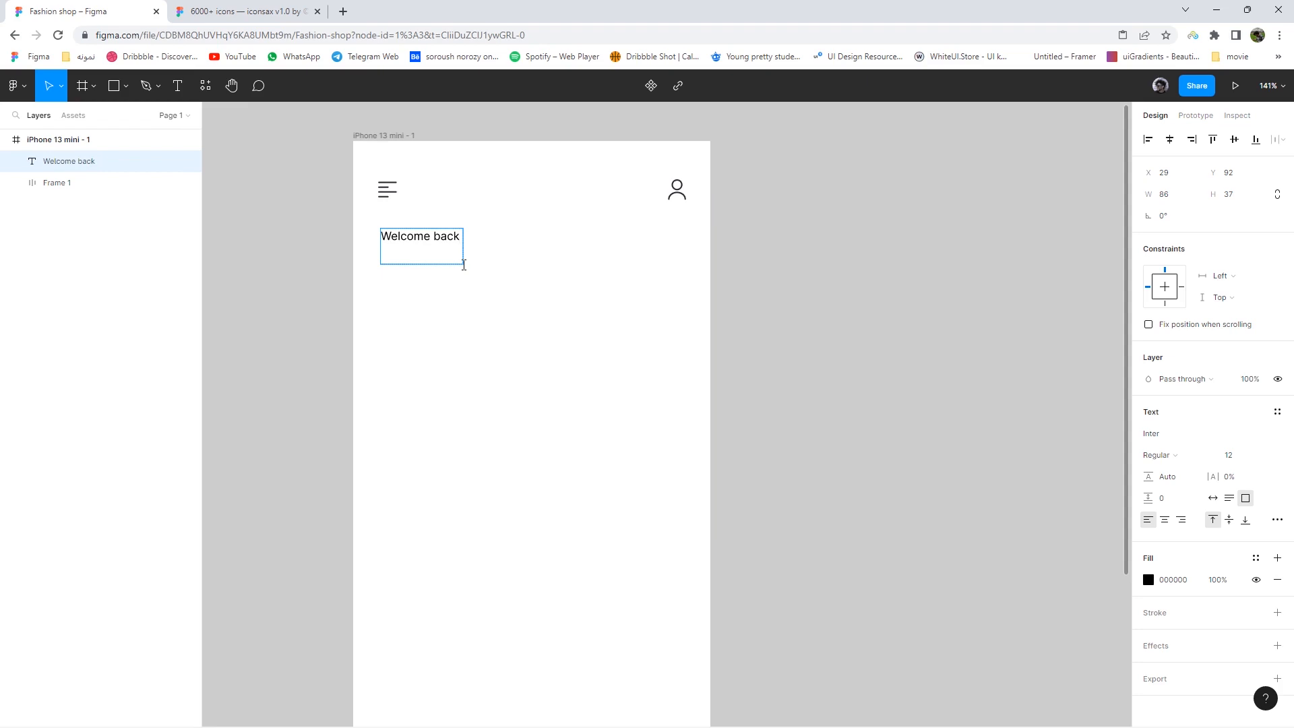
{"action": "left_click", "coordinate": [1213, 498]}
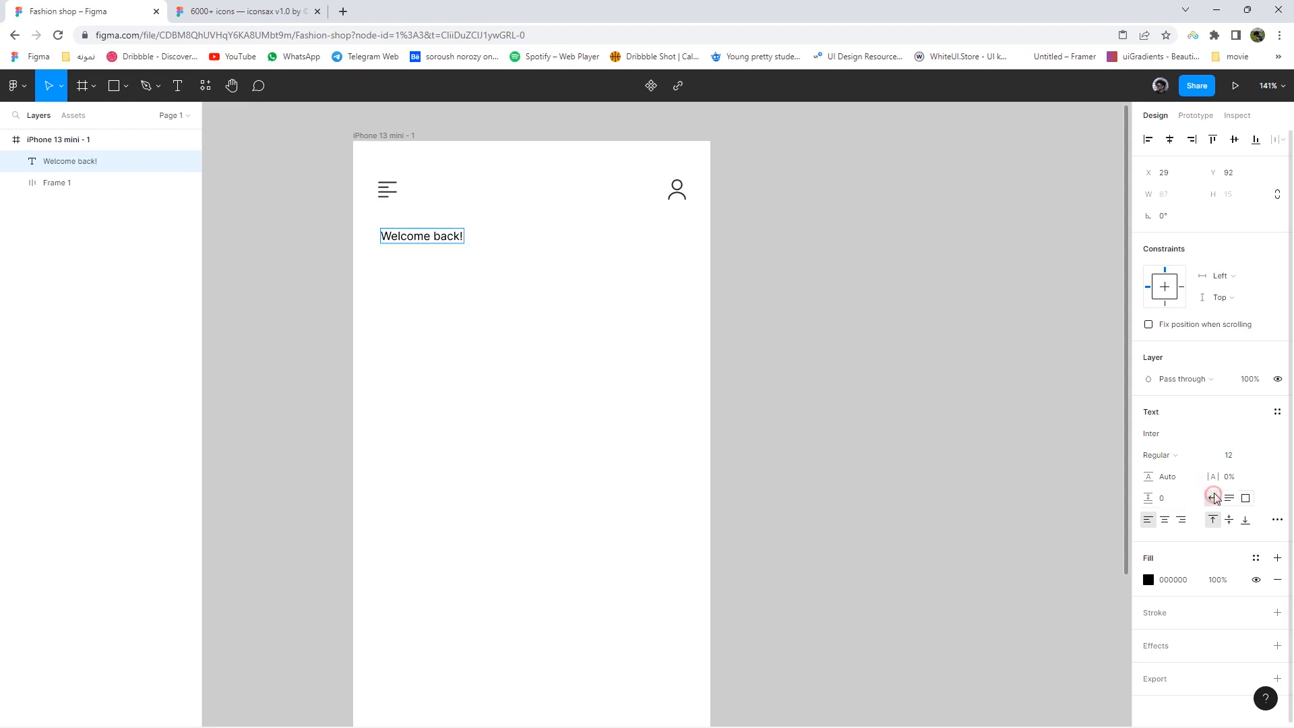
{"action": "left_click", "coordinate": [1232, 455]}
{"action": "left_click", "coordinate": [1178, 456]}
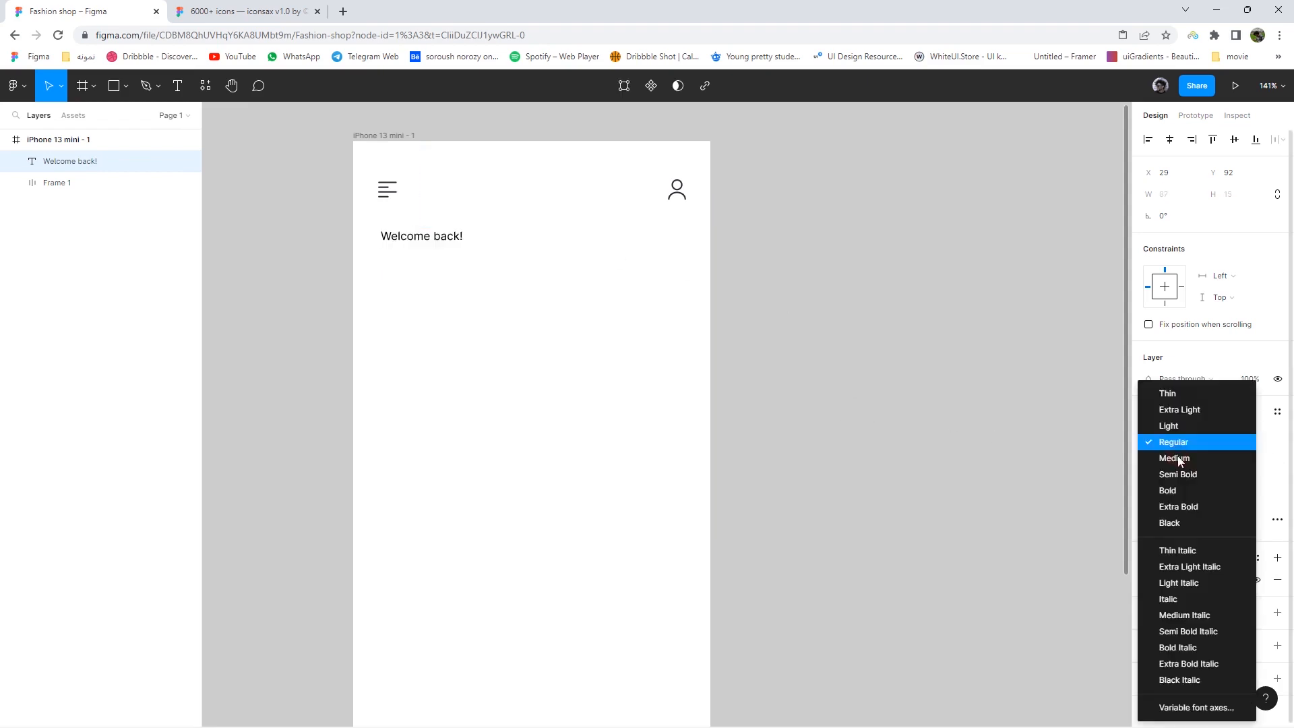
{"action": "key", "text": "Escape"}
{"action": "left_click", "coordinate": [1168, 436]}
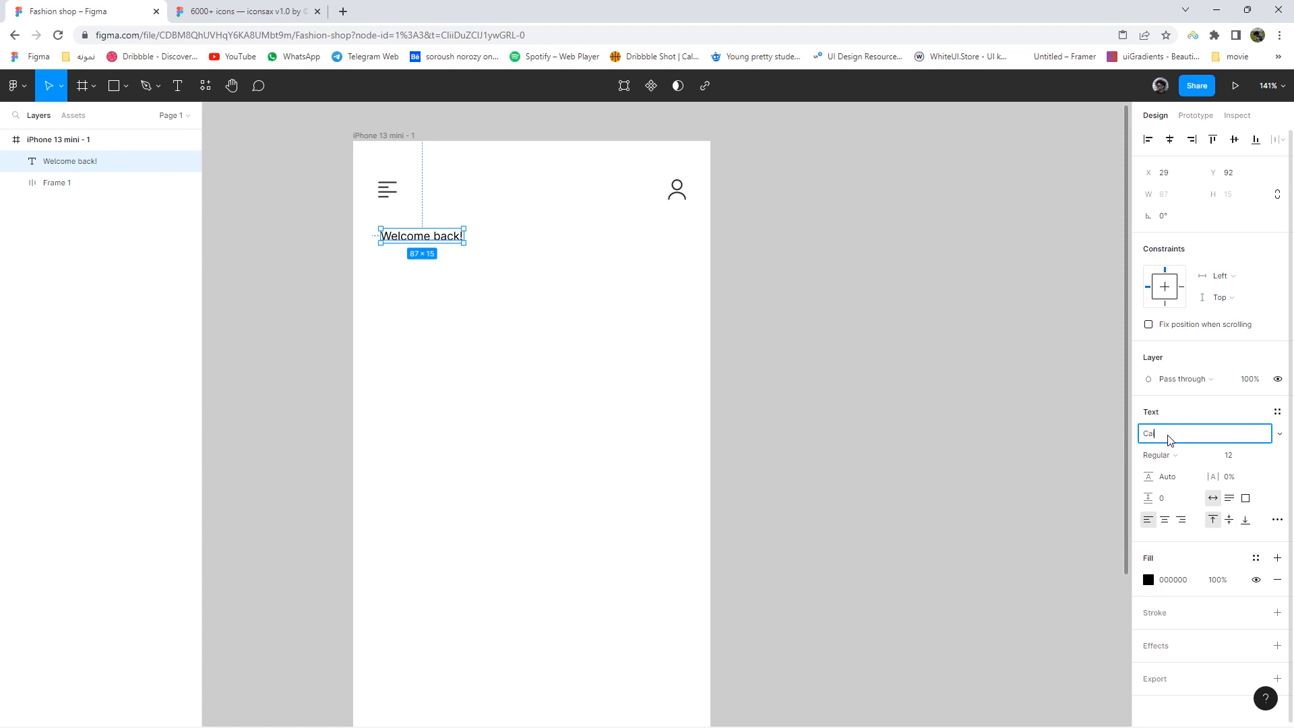
{"action": "type", "text": "Cairo"}
{"action": "key", "text": "Return"}
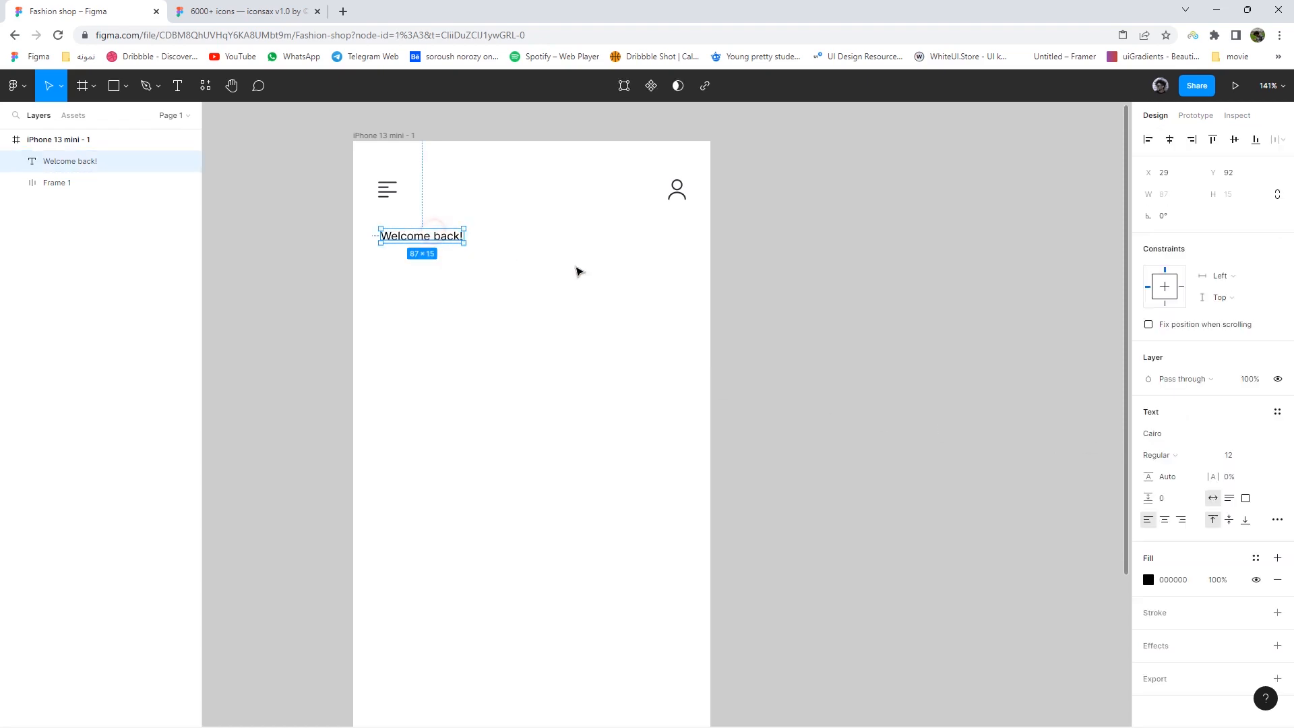
{"action": "left_click_drag", "start_coordinate": [429, 246], "coordinate": [428, 270]}
- Change the heading copy to the user's name, make it Bold size 19, and move it under the greeting
{"action": "double_click", "coordinate": [427, 270]}
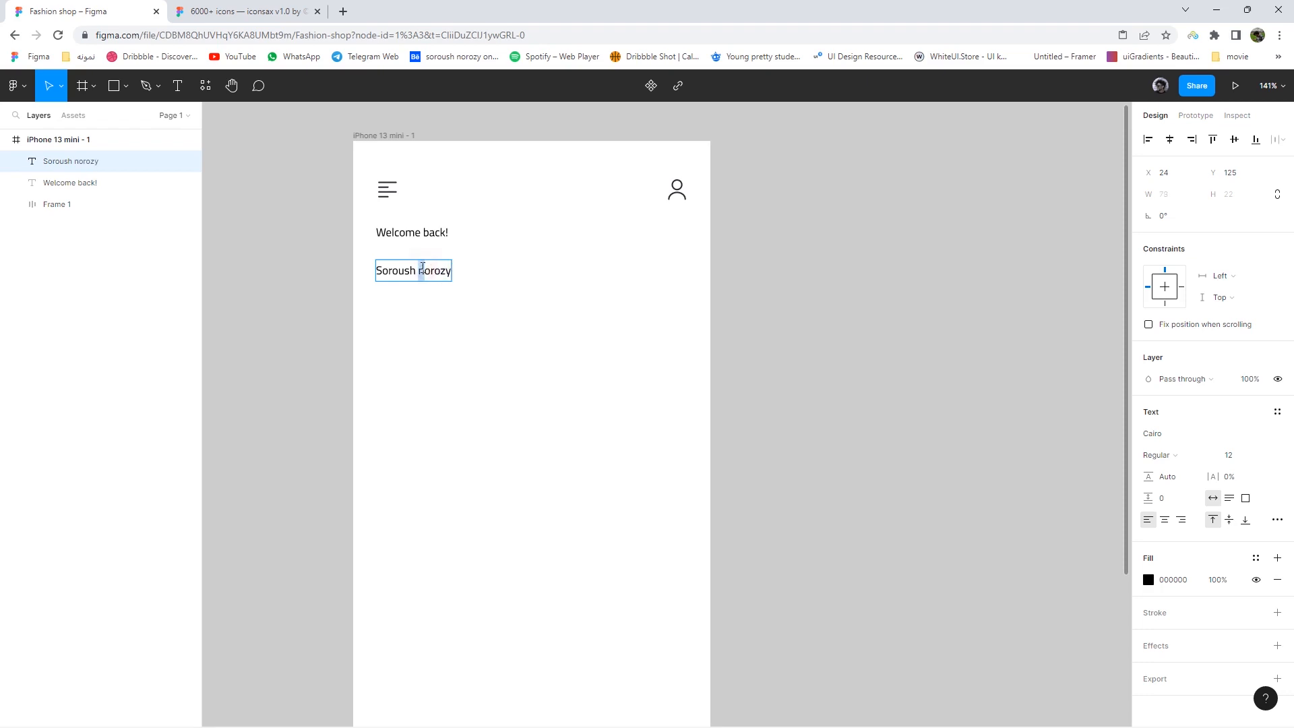
{"action": "key", "text": "Escape"}
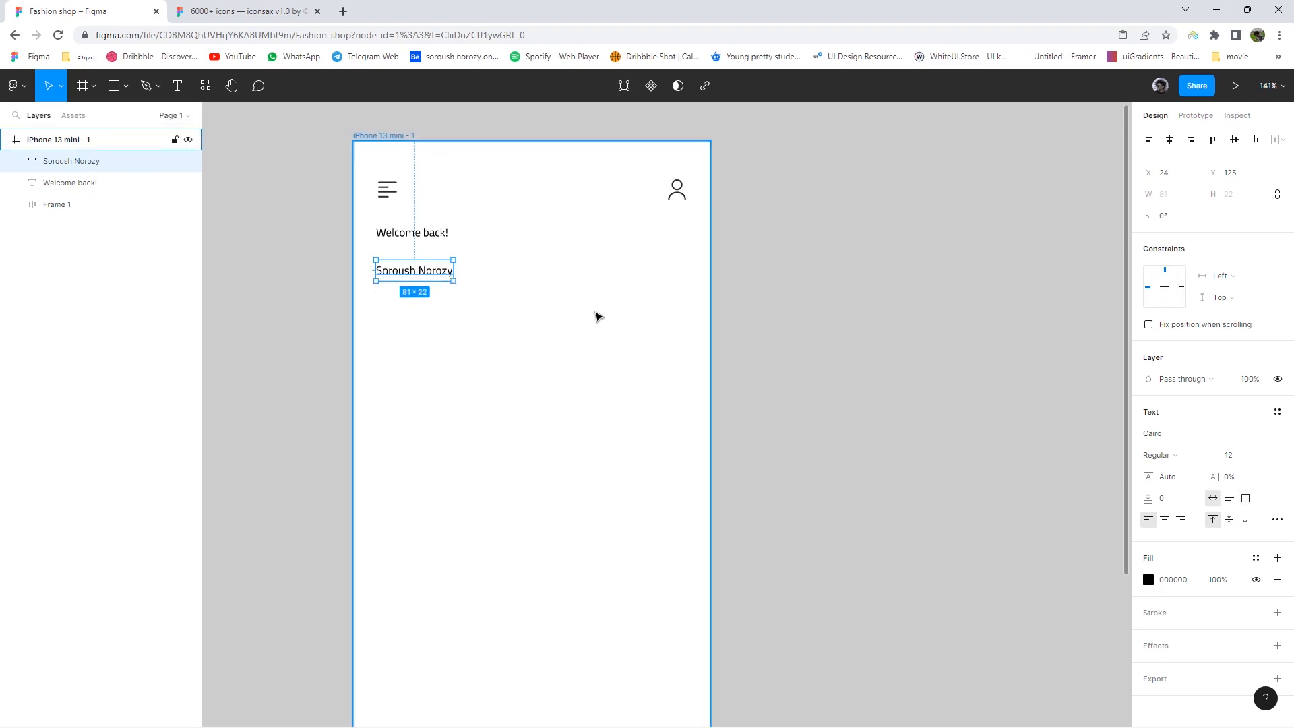
{"action": "double_click", "coordinate": [438, 286]}
{"action": "left_click", "coordinate": [1156, 455]}
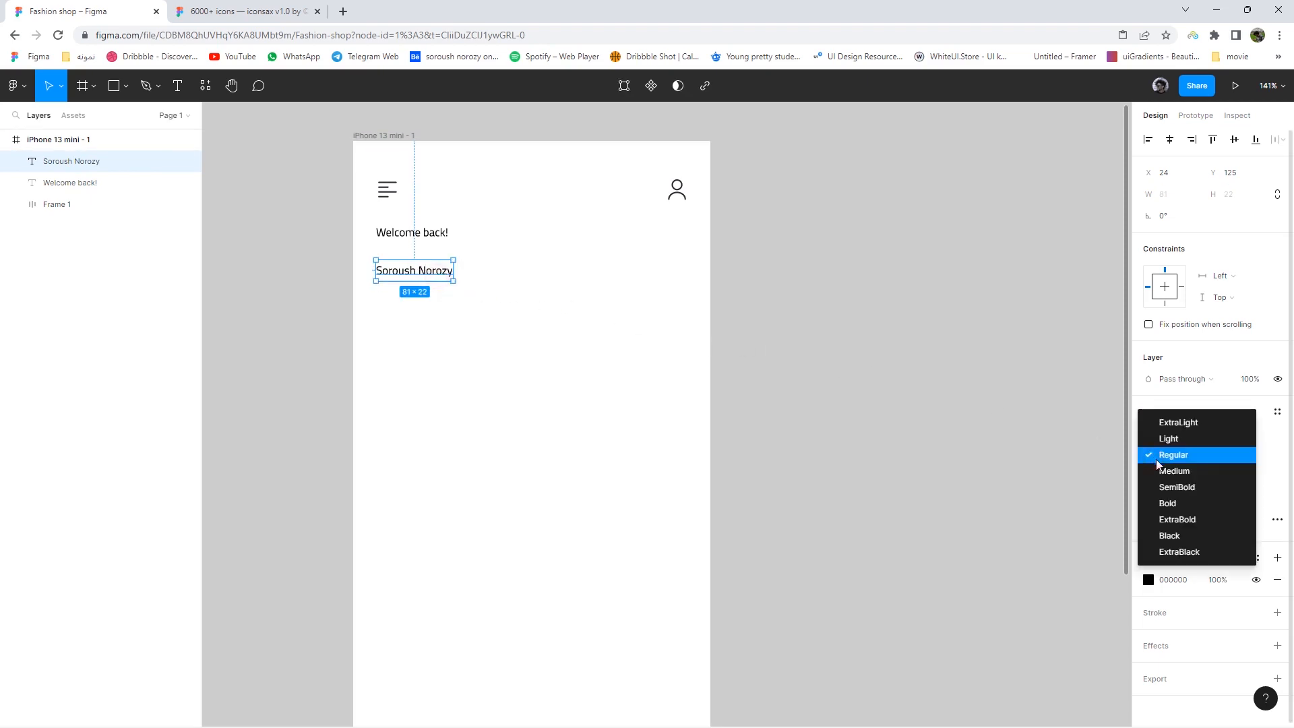
{"action": "left_click", "coordinate": [1168, 501]}
{"action": "key", "text": "Up"}
{"action": "key", "text": "Up"}
{"action": "key", "text": "Up"}
{"action": "key", "text": "Up"}
{"action": "key", "text": "Up"}
{"action": "key", "text": "Up"}
{"action": "key", "text": "Up"}
{"action": "left_click_drag", "start_coordinate": [436, 288], "coordinate": [437, 268]}
- Turn the 'Welcome back!' text grey
{"action": "left_click", "coordinate": [413, 232]}
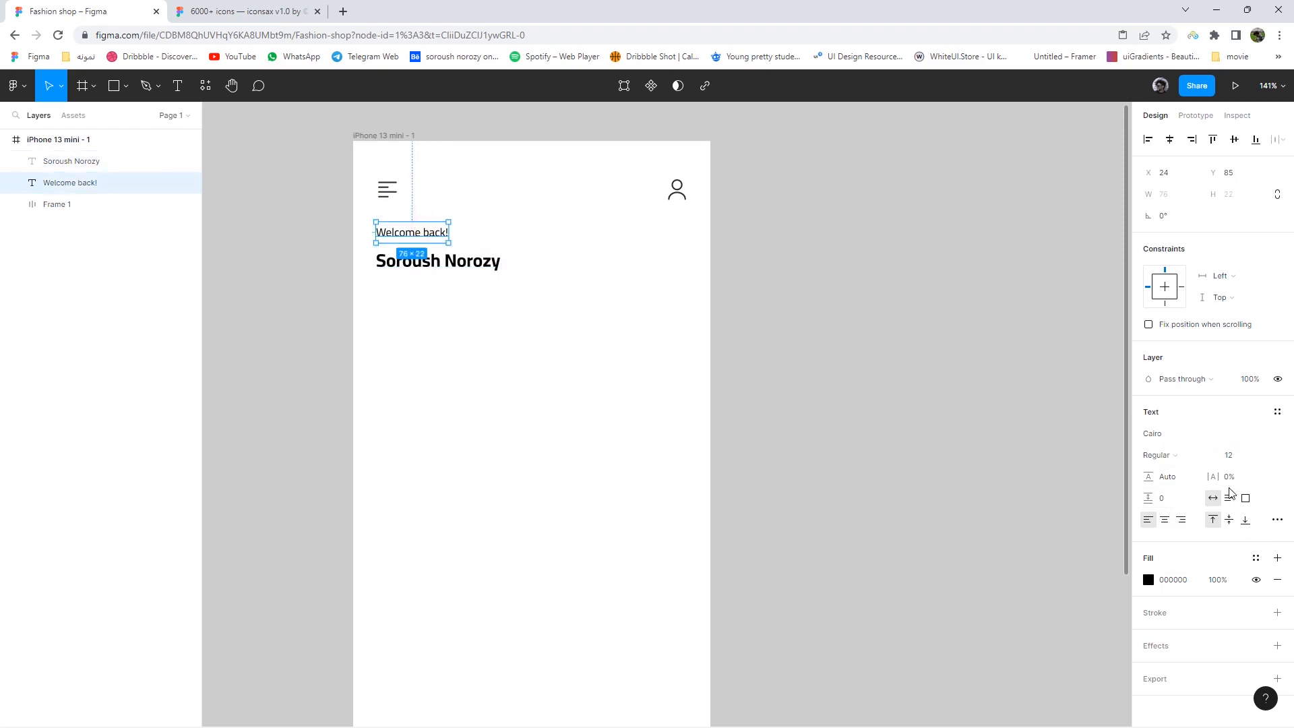
{"action": "left_click", "coordinate": [1148, 580]}
{"action": "left_click_drag", "start_coordinate": [1007, 510], "coordinate": [966, 497]}
- Wrap the greeting and name in an auto-layout frame, aligned middle left with 1 spacing
{"action": "left_click", "coordinate": [1120, 376]}
{"action": "scroll", "coordinate": [470, 284], "scroll_direction": "up", "scroll_amount": 1}
{"action": "left_click", "coordinate": [393, 257]}
{"action": "left_click_drag", "start_coordinate": [392, 259], "coordinate": [392, 264]}
{"action": "left_click_drag", "start_coordinate": [528, 301], "coordinate": [390, 217]}
{"action": "right_click", "coordinate": [391, 217]}
{"action": "left_click", "coordinate": [418, 375]}
{"action": "left_click", "coordinate": [1277, 314]}
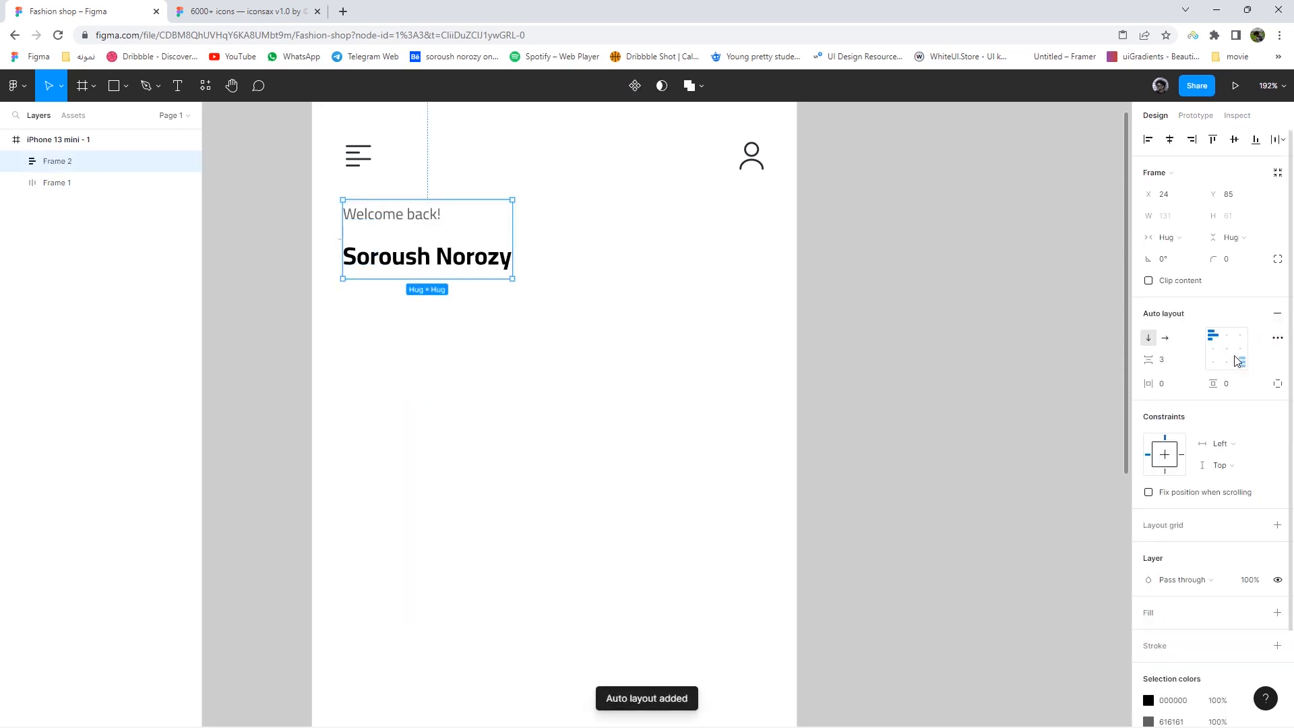
{"action": "left_click", "coordinate": [1213, 348]}
{"action": "left_click", "coordinate": [1163, 359]}
{"action": "type", "text": "1"}
{"action": "key", "text": "Return"}
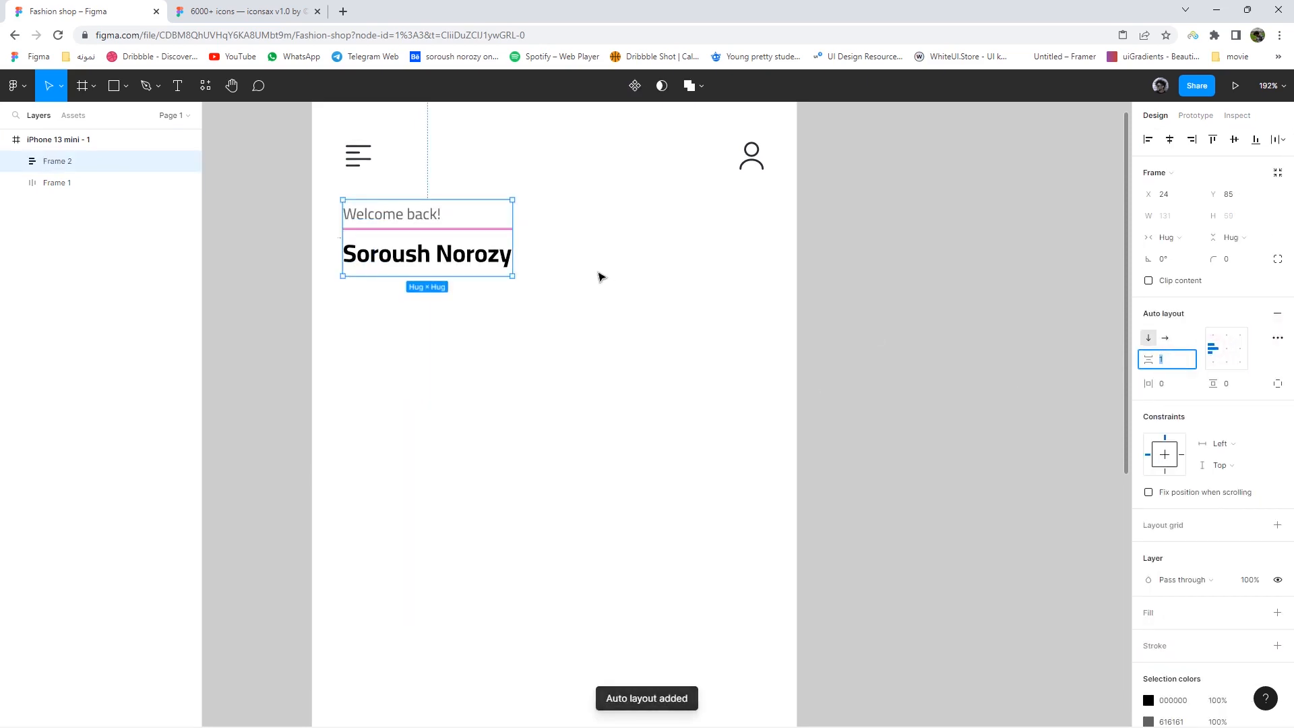
- Duplicate the greeting lower down and retype it as 'Search product'
{"action": "left_click", "coordinate": [554, 279]}
{"action": "scroll", "coordinate": [438, 328], "scroll_direction": "down", "scroll_amount": 1}
{"action": "left_click", "coordinate": [402, 202]}
{"action": "left_click", "coordinate": [401, 200]}
{"action": "left_click_drag", "start_coordinate": [401, 200], "coordinate": [398, 337]}
{"action": "double_click", "coordinate": [398, 337]}
{"action": "type", "text": "Search p"}
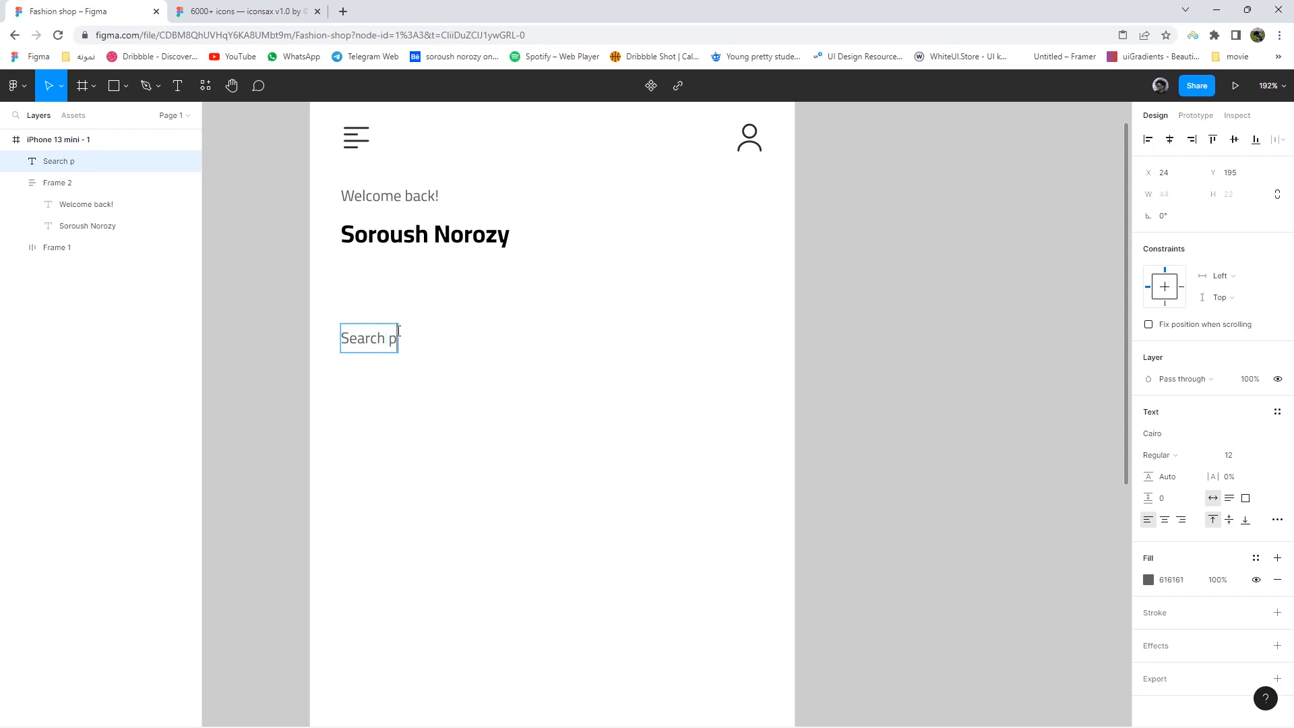
- Close the browser developer tools and return to the iconsax icon library file
{"action": "key", "text": "ctrl+shift+i"}
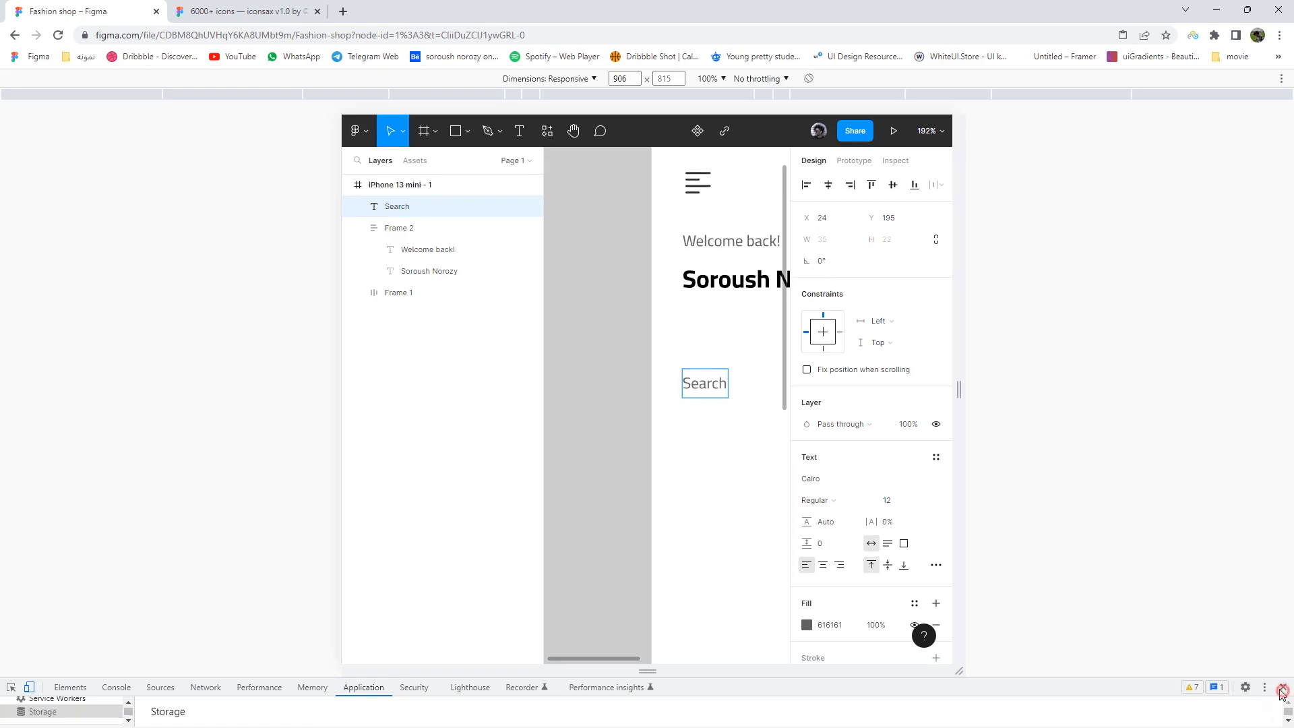
{"action": "left_click", "coordinate": [1283, 687]}
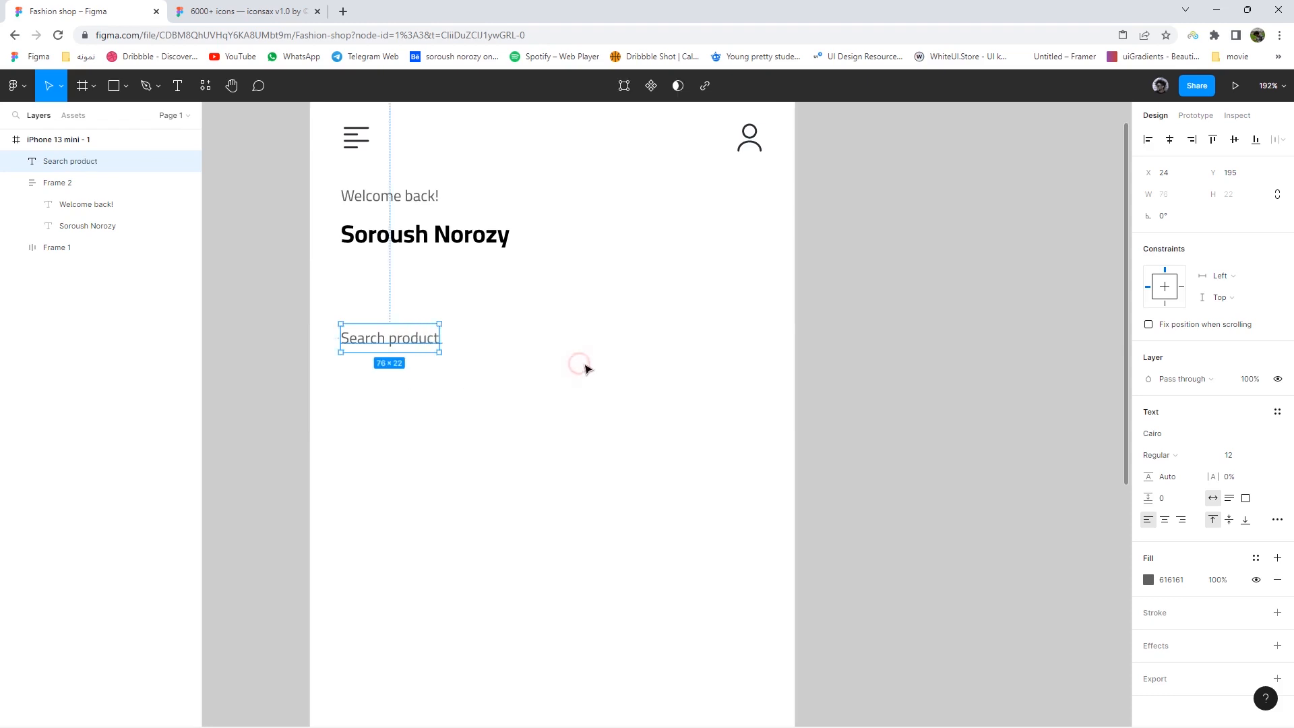
{"action": "key", "text": "ctrl+Tab"}
{"action": "scroll", "coordinate": [739, 382], "scroll_direction": "down", "scroll_amount": 5}
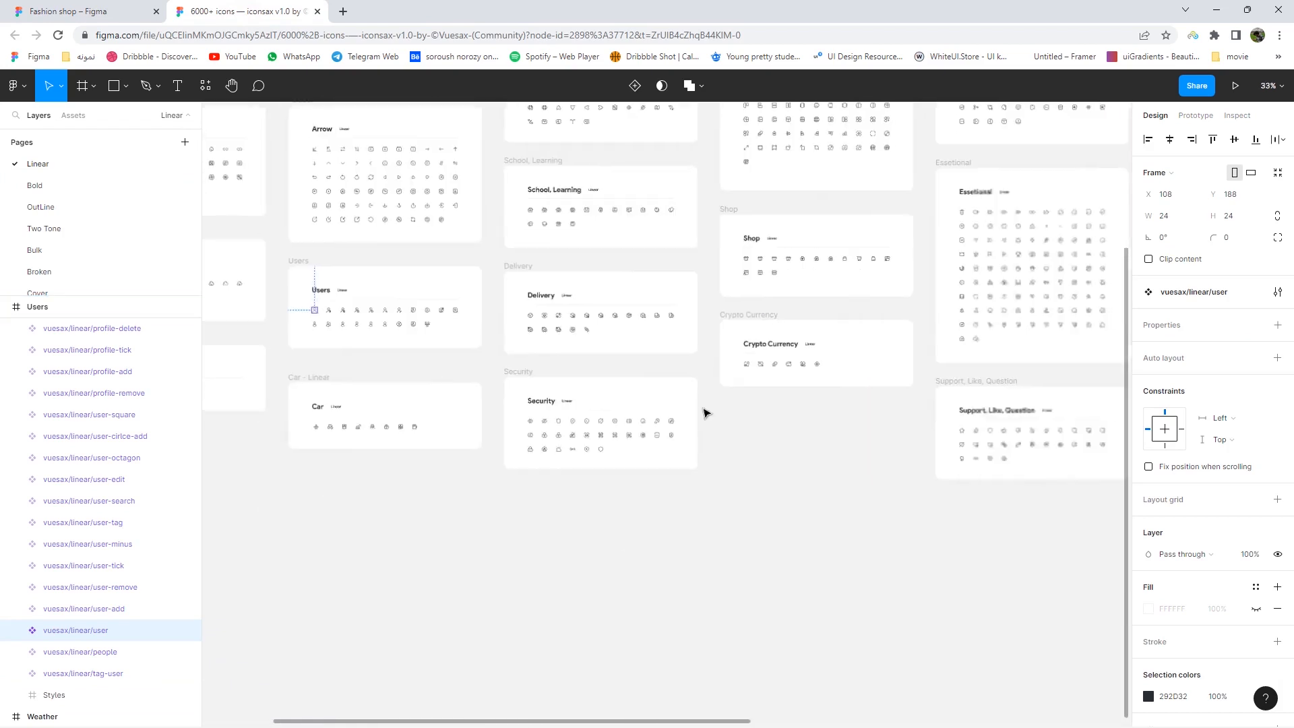
- Copy the iconsax search-normal icon into the iPhone frame beside the Search product text
{"action": "scroll", "coordinate": [702, 410], "scroll_direction": "right", "scroll_amount": 10}
{"action": "scroll", "coordinate": [885, 417], "scroll_direction": "up", "scroll_amount": 5}
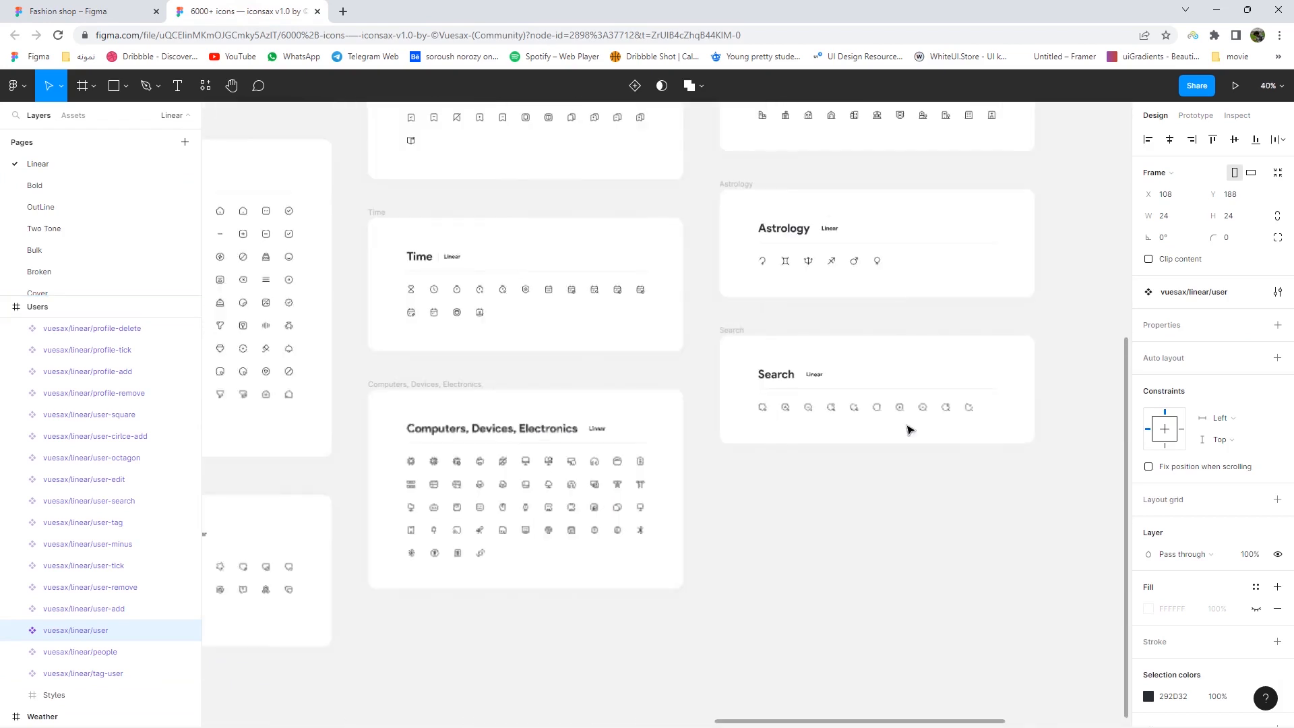
{"action": "left_click", "coordinate": [877, 410]}
{"action": "right_click", "coordinate": [877, 410]}
{"action": "left_click", "coordinate": [901, 311]}
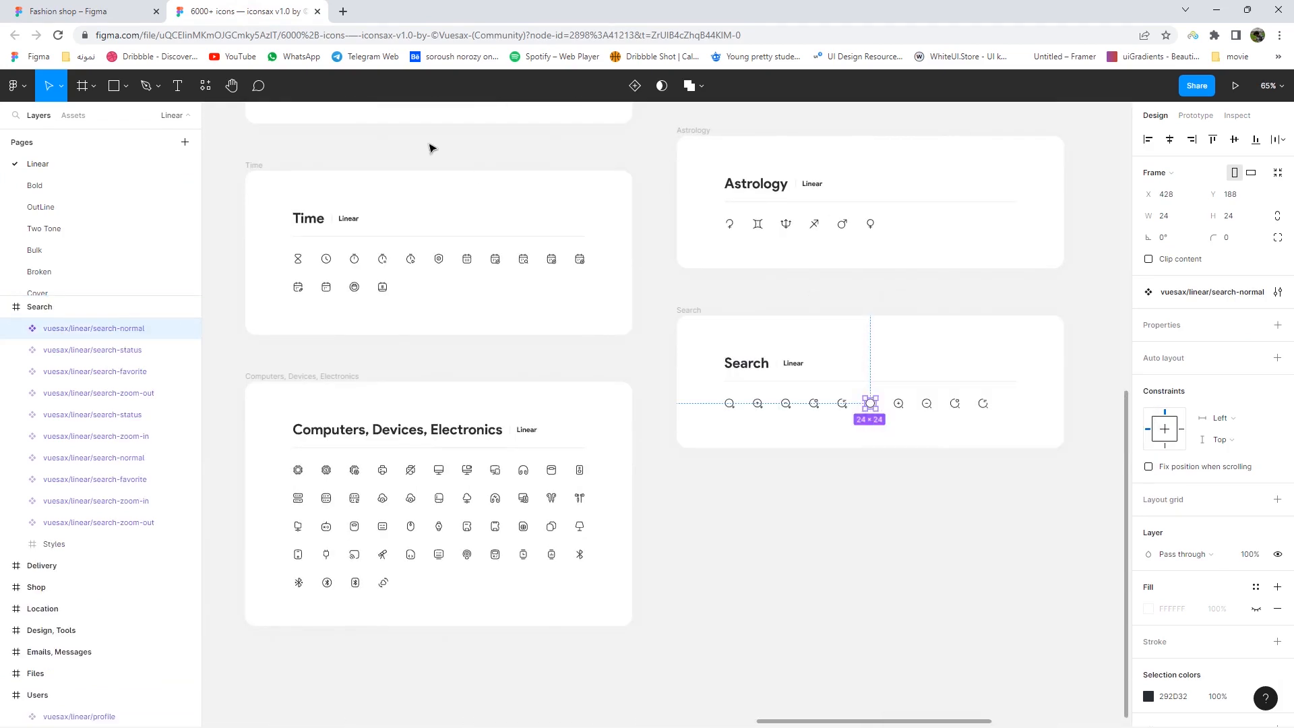
{"action": "key", "text": "ctrl+shift+Tab"}
{"action": "right_click", "coordinate": [597, 332]}
{"action": "left_click", "coordinate": [599, 310]}
{"action": "left_click_drag", "start_coordinate": [609, 327], "coordinate": [593, 334]}
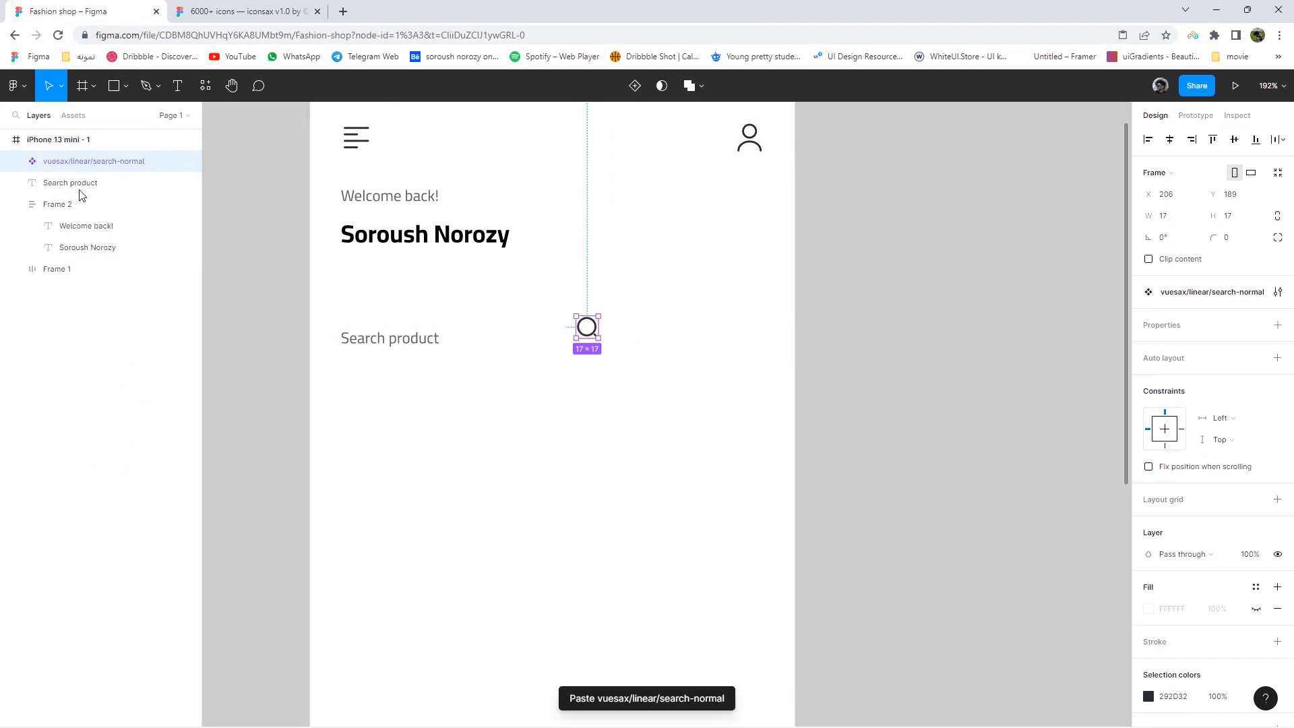
- Thin the search icon's inner vector stroke to 1
{"action": "scroll", "coordinate": [1206, 532], "scroll_direction": "down", "scroll_amount": 2}
{"action": "left_click", "coordinate": [15, 161]}
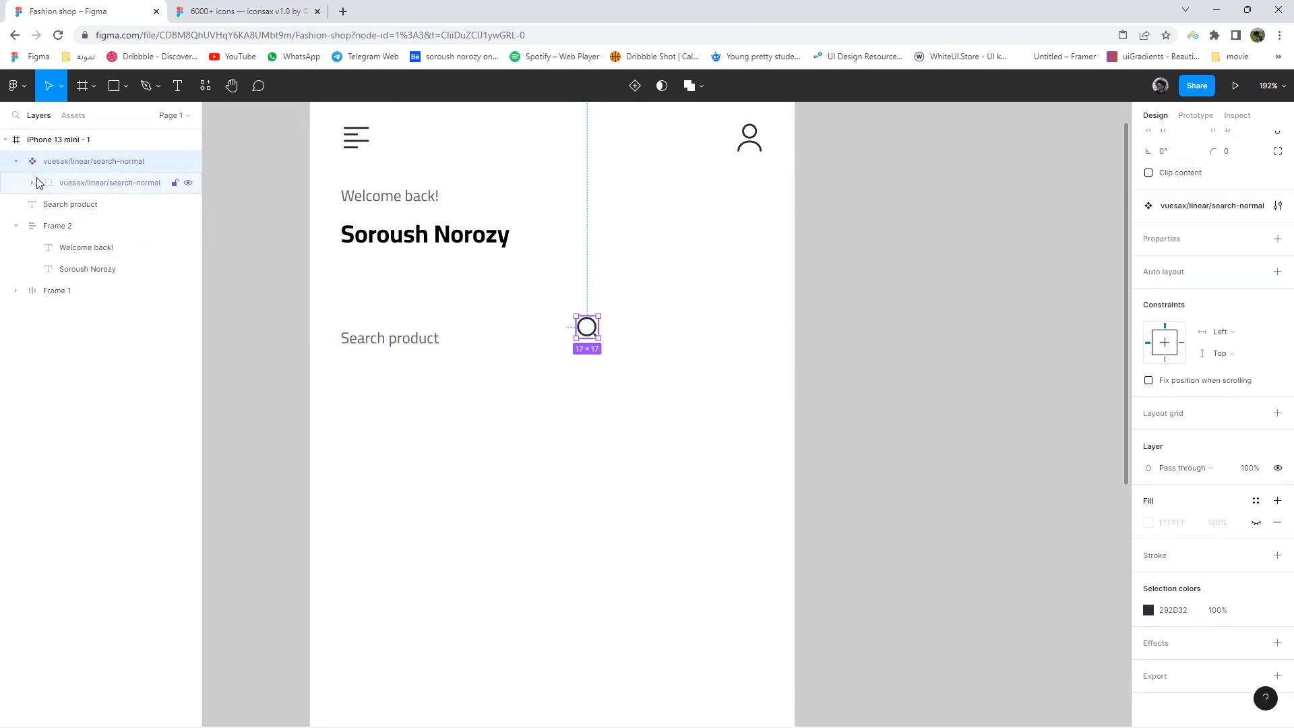
{"action": "left_click", "coordinate": [37, 182]}
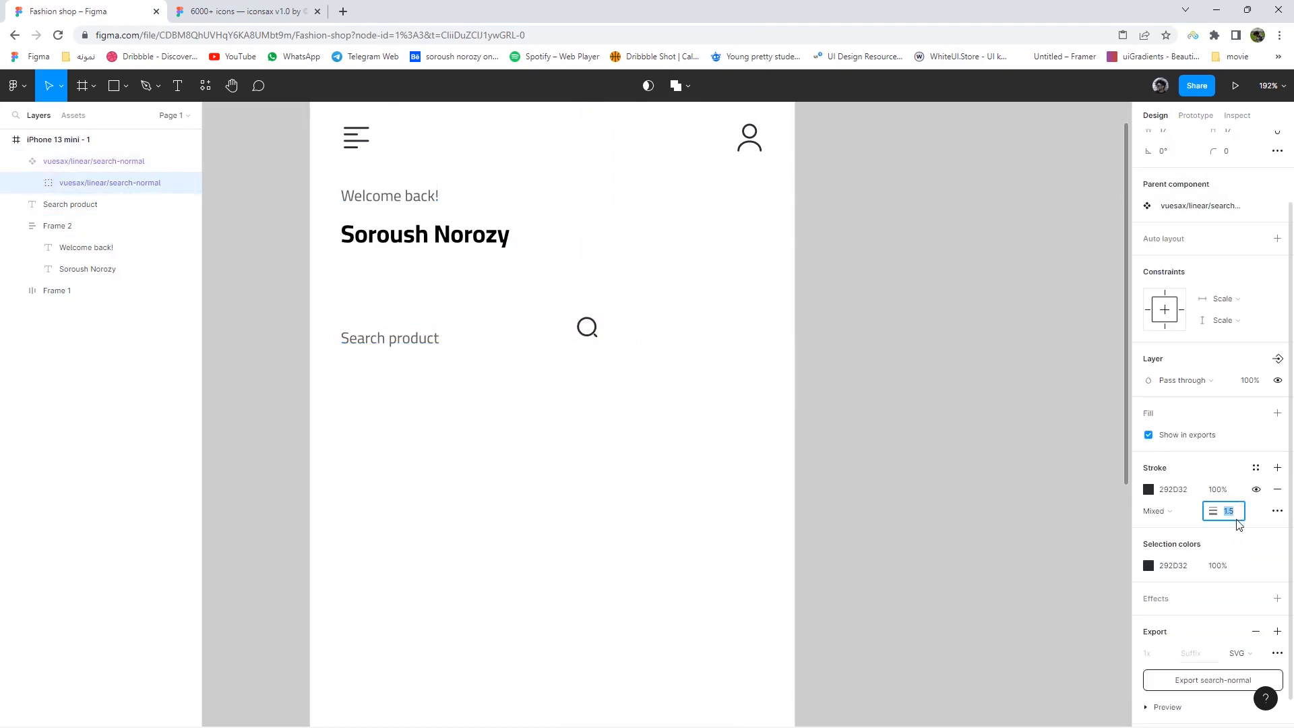
{"action": "key", "text": "Return"}
{"action": "left_click", "coordinate": [626, 330]}
- Place the icon left of Search product and wrap both in a new frame
{"action": "scroll", "coordinate": [569, 349], "scroll_direction": "up", "scroll_amount": 1}
{"action": "left_click_drag", "start_coordinate": [583, 323], "coordinate": [266, 275]}
{"action": "scroll", "coordinate": [297, 316], "scroll_direction": "up", "scroll_amount": 3}
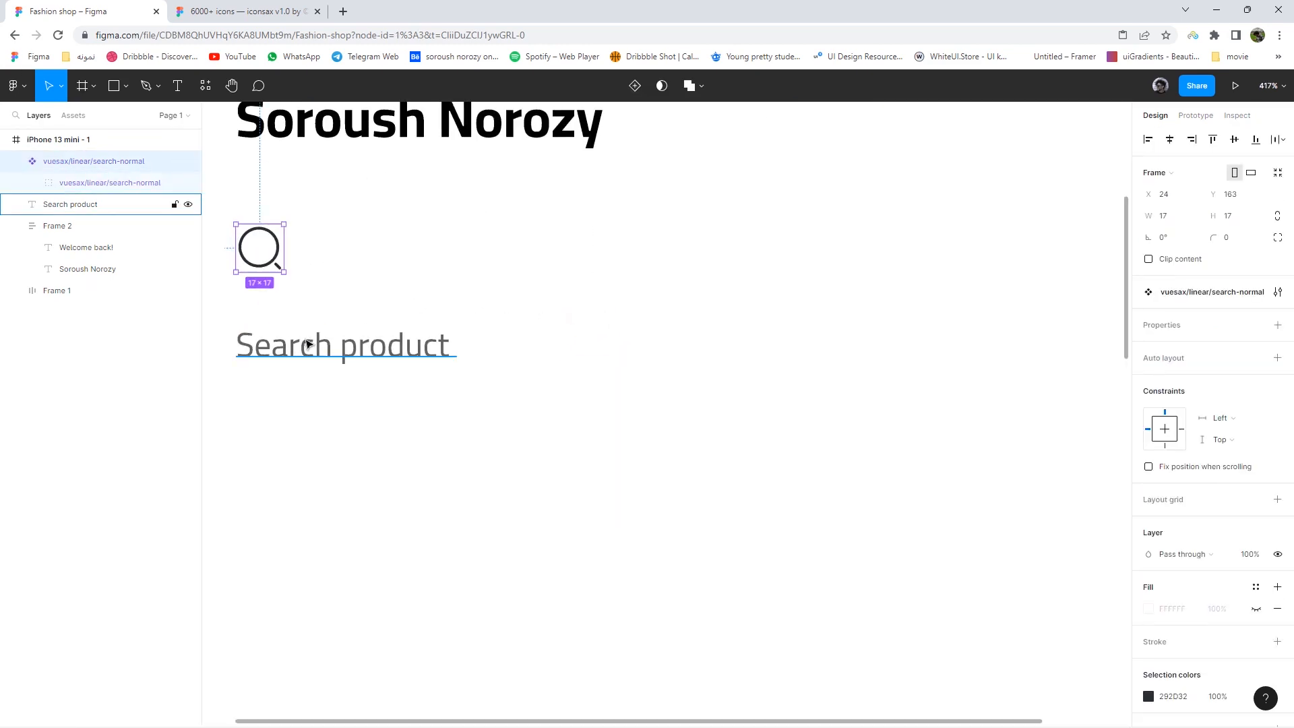
{"action": "left_click_drag", "start_coordinate": [339, 354], "coordinate": [435, 254]}
{"action": "left_click", "coordinate": [772, 405]}
{"action": "scroll", "coordinate": [598, 385], "scroll_direction": "down", "scroll_amount": 4}
{"action": "left_click_drag", "start_coordinate": [624, 391], "coordinate": [422, 296]}
{"action": "right_click", "coordinate": [477, 302]}
{"action": "left_click", "coordinate": [510, 464]}
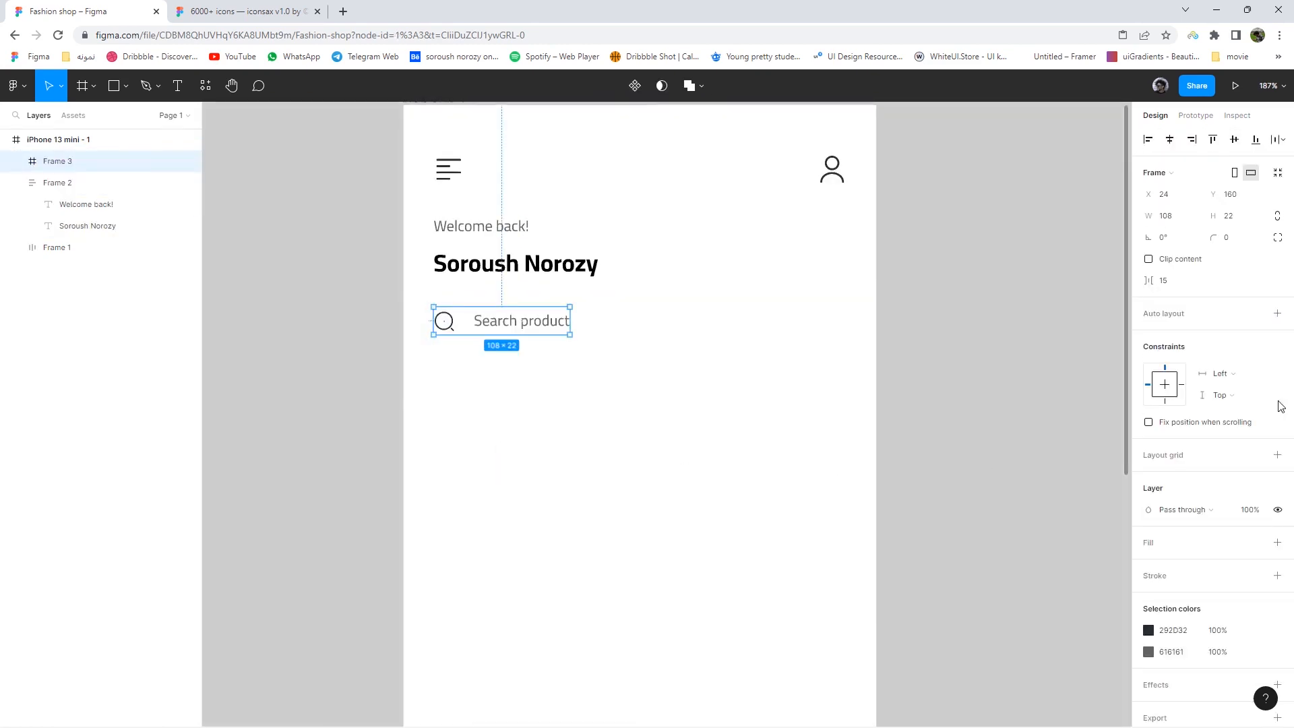
- Give Frame 3 auto layout, left-centre alignment, left padding 13 and 325 width
{"action": "left_click", "coordinate": [1277, 314]}
{"action": "left_click_drag", "start_coordinate": [570, 336], "coordinate": [693, 358]}
{"action": "left_click", "coordinate": [1213, 348]}
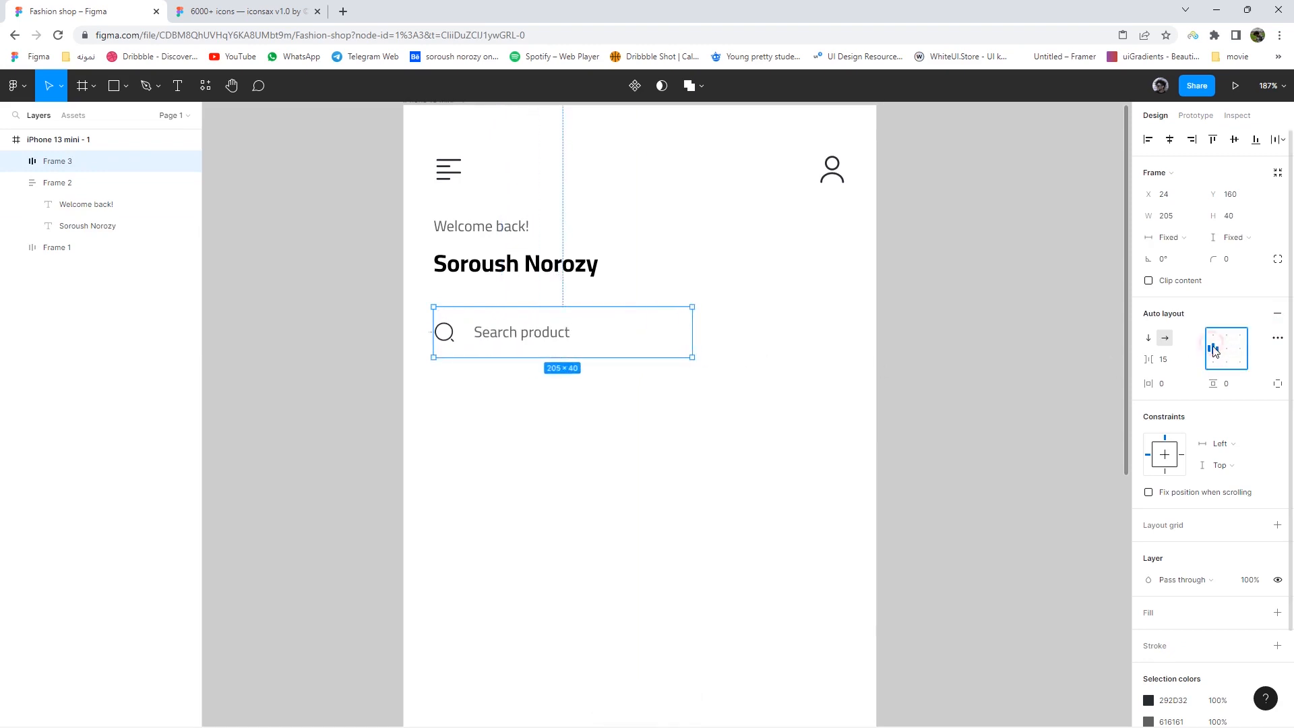
{"action": "left_click", "coordinate": [1278, 383]}
{"action": "key", "text": "Up"}
{"action": "key", "text": "Up"}
{"action": "key", "text": "Up"}
{"action": "key", "text": "Up"}
{"action": "key", "text": "Up"}
{"action": "key", "text": "Up"}
{"action": "key", "text": "Up"}
{"action": "key", "text": "Up"}
{"action": "key", "text": "Up"}
{"action": "key", "text": "Up"}
{"action": "key", "text": "Up"}
{"action": "key", "text": "Up"}
{"action": "key", "text": "Up"}
{"action": "left_click_drag", "start_coordinate": [692, 357], "coordinate": [726, 351]}
{"action": "left_click", "coordinate": [798, 346]}
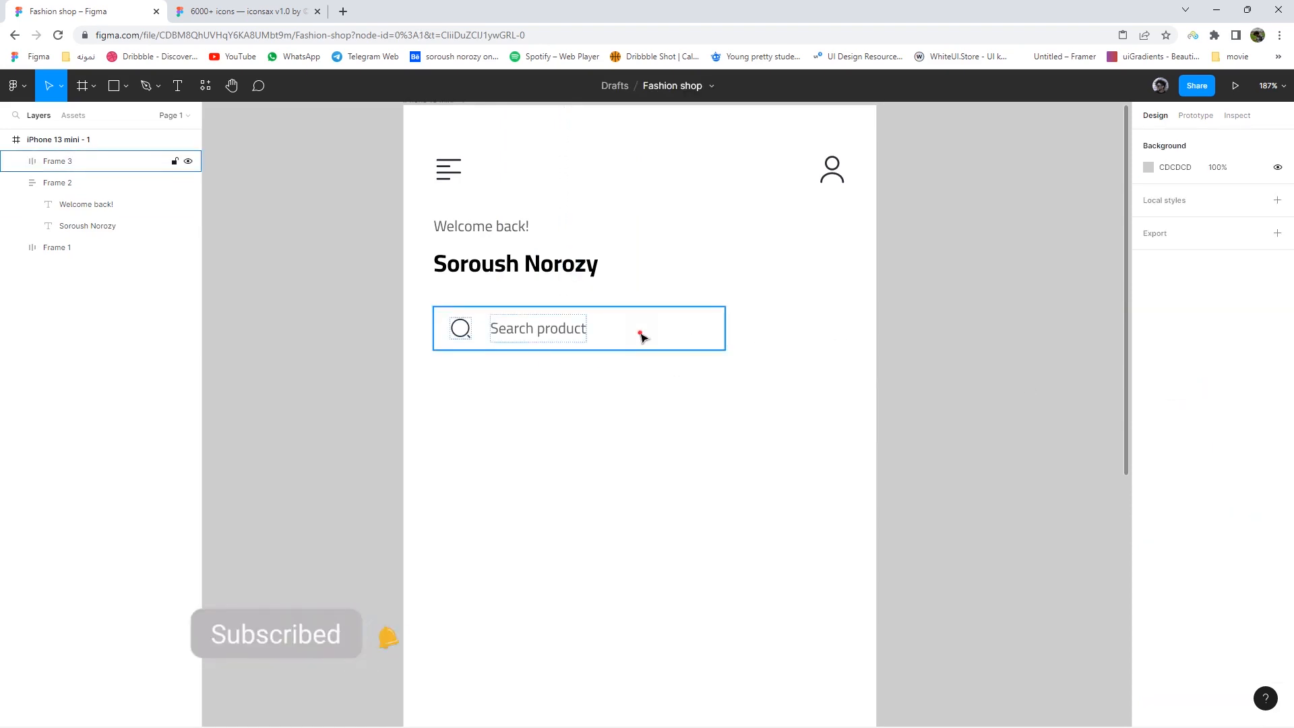
{"action": "left_click", "coordinate": [643, 337]}
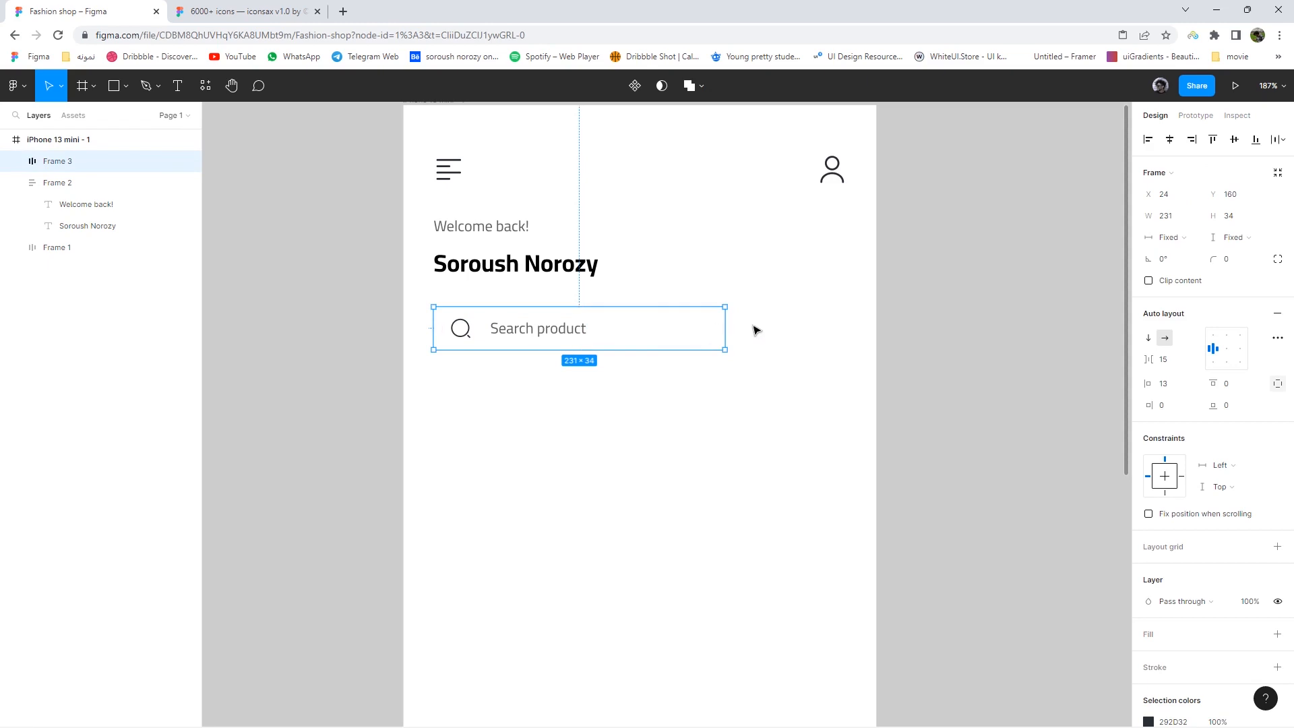
{"action": "left_click_drag", "start_coordinate": [725, 328], "coordinate": [844, 325]}
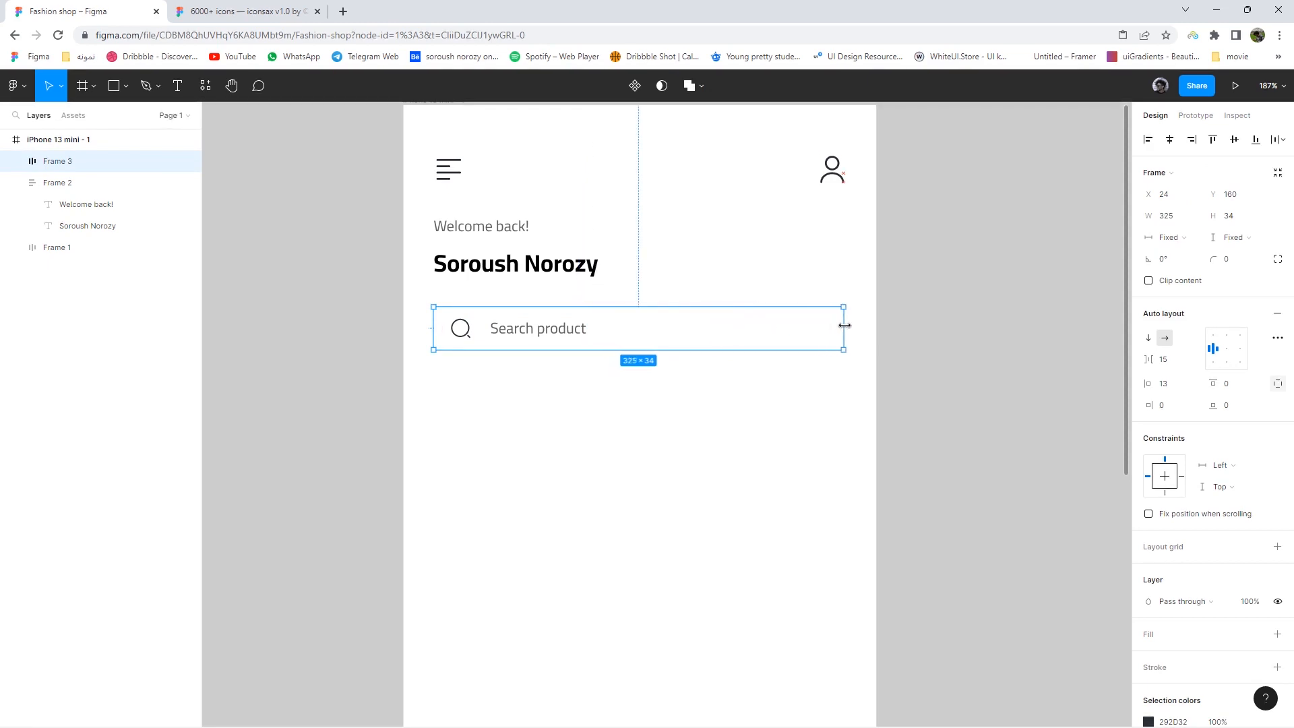
{"action": "left_click", "coordinate": [756, 390]}
- Add a pale grey DFDFDF outline to the search bar
{"action": "scroll", "coordinate": [758, 378], "scroll_direction": "down", "scroll_amount": 3}
{"action": "left_click", "coordinate": [758, 354]}
{"action": "scroll", "coordinate": [1219, 539], "scroll_direction": "down", "scroll_amount": 3}
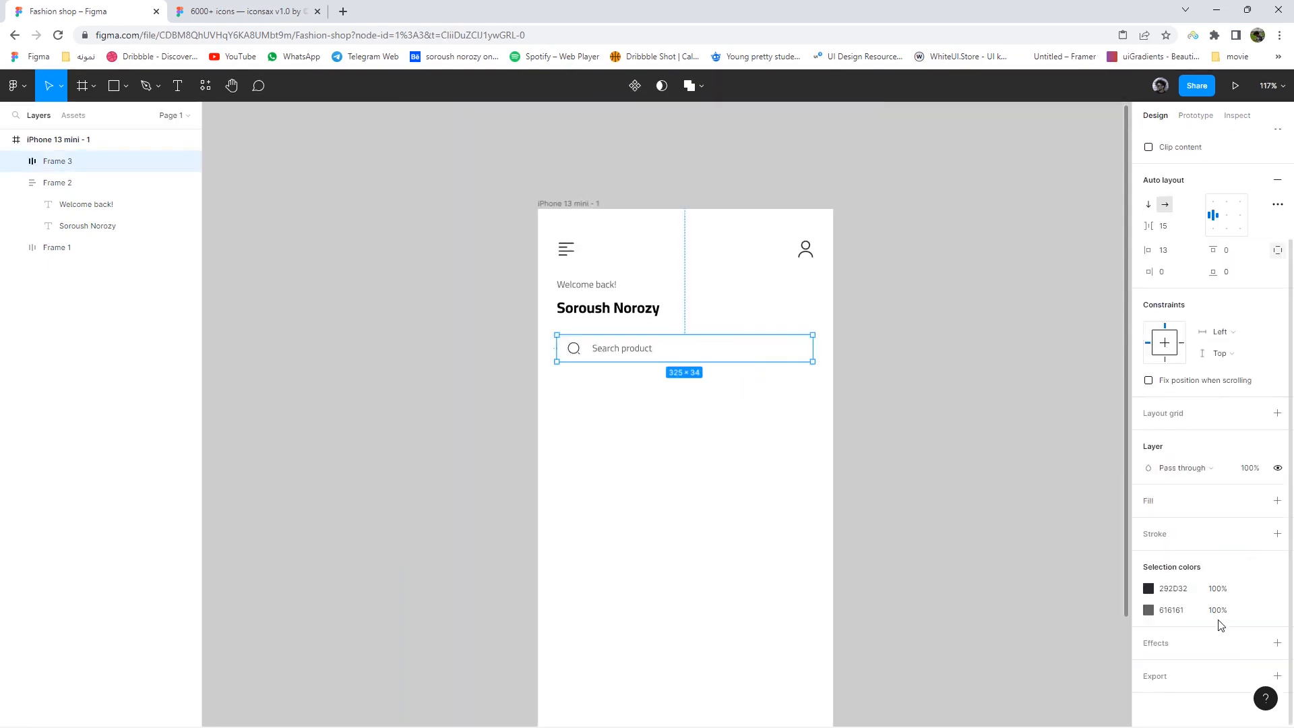
{"action": "left_click", "coordinate": [1275, 533]}
{"action": "left_click", "coordinate": [1149, 555]}
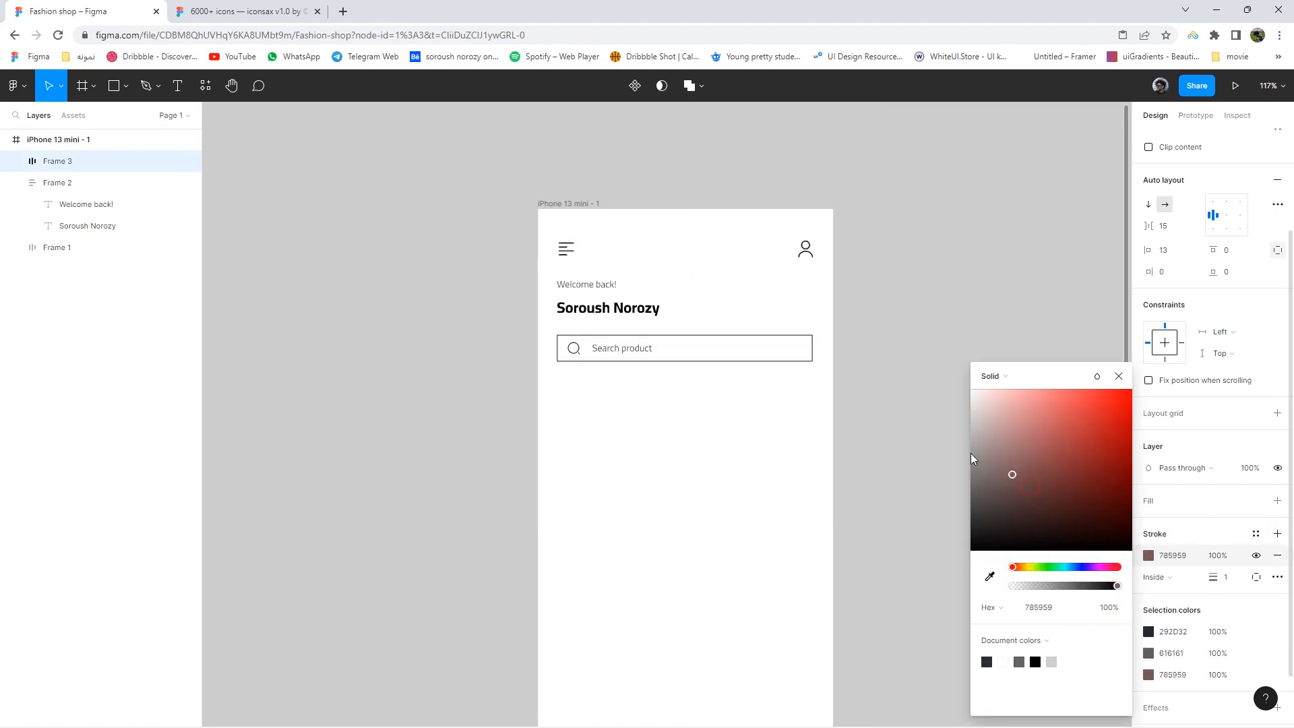
{"action": "left_click_drag", "start_coordinate": [948, 418], "coordinate": [947, 410]}
{"action": "left_click", "coordinate": [1118, 376]}
- Make the search bar 49 tall with slightly rounded corners
{"action": "scroll", "coordinate": [744, 348], "scroll_direction": "up", "scroll_amount": 6}
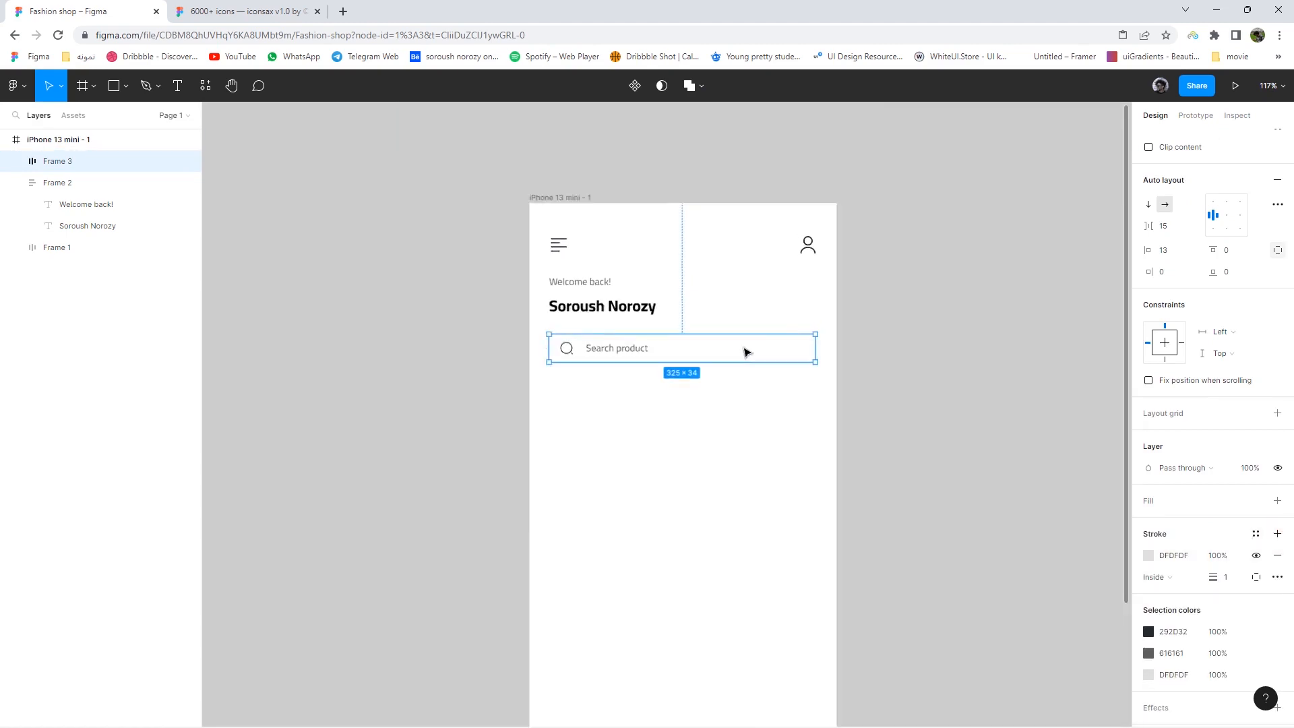
{"action": "left_click_drag", "start_coordinate": [750, 322], "coordinate": [753, 292]}
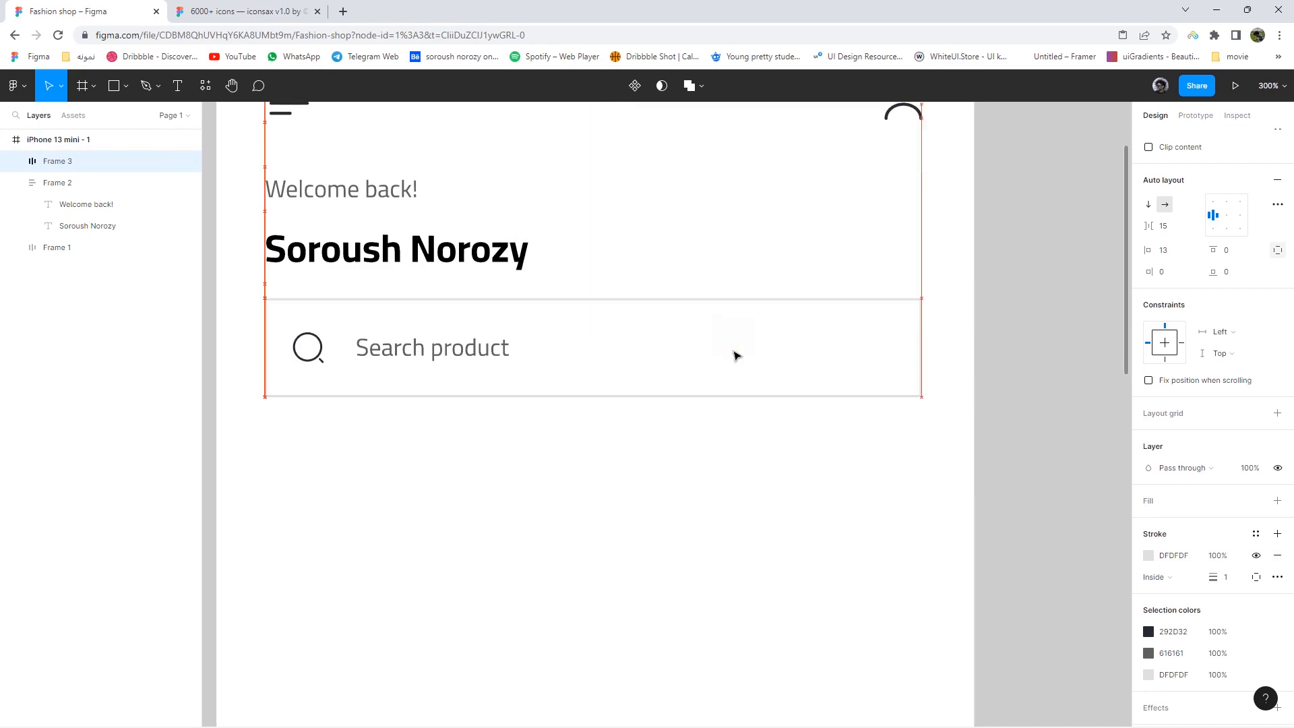
{"action": "left_click", "coordinate": [761, 458]}
{"action": "scroll", "coordinate": [766, 468], "scroll_direction": "down", "scroll_amount": 3}
{"action": "left_click", "coordinate": [775, 425]}
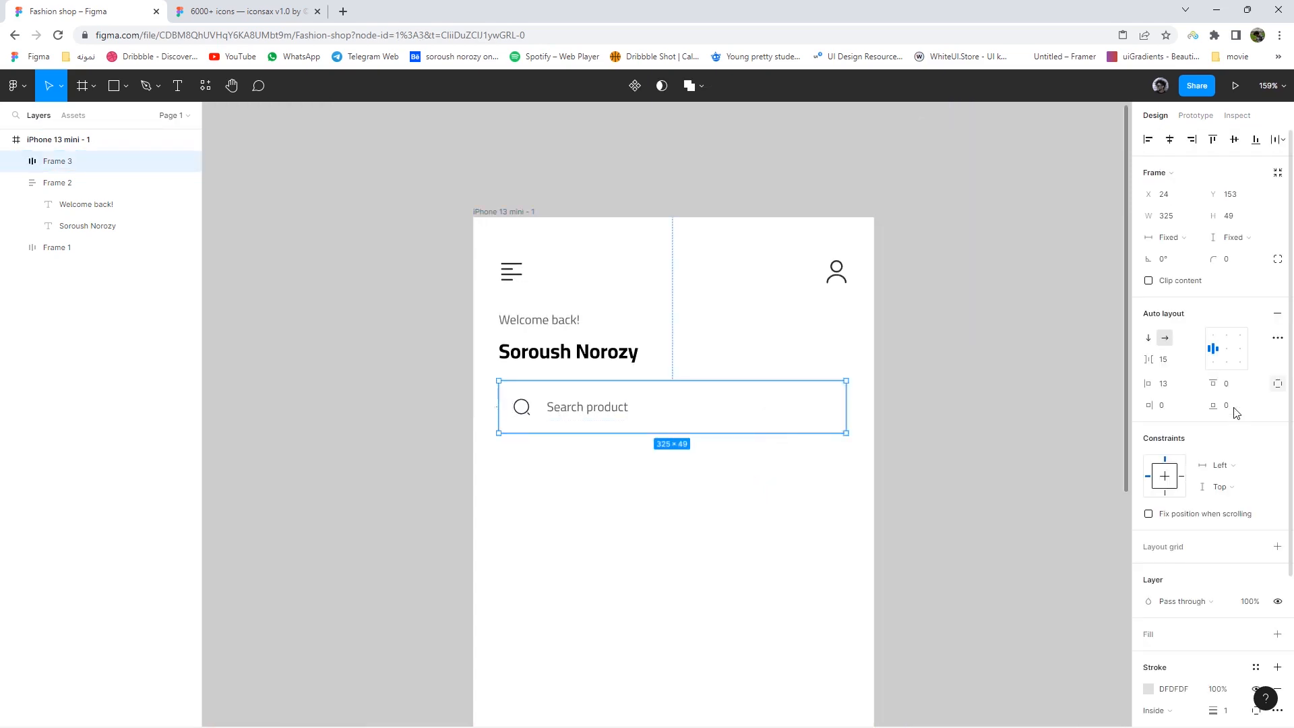
{"action": "type", "text": "3"}
{"action": "key", "text": "Return"}
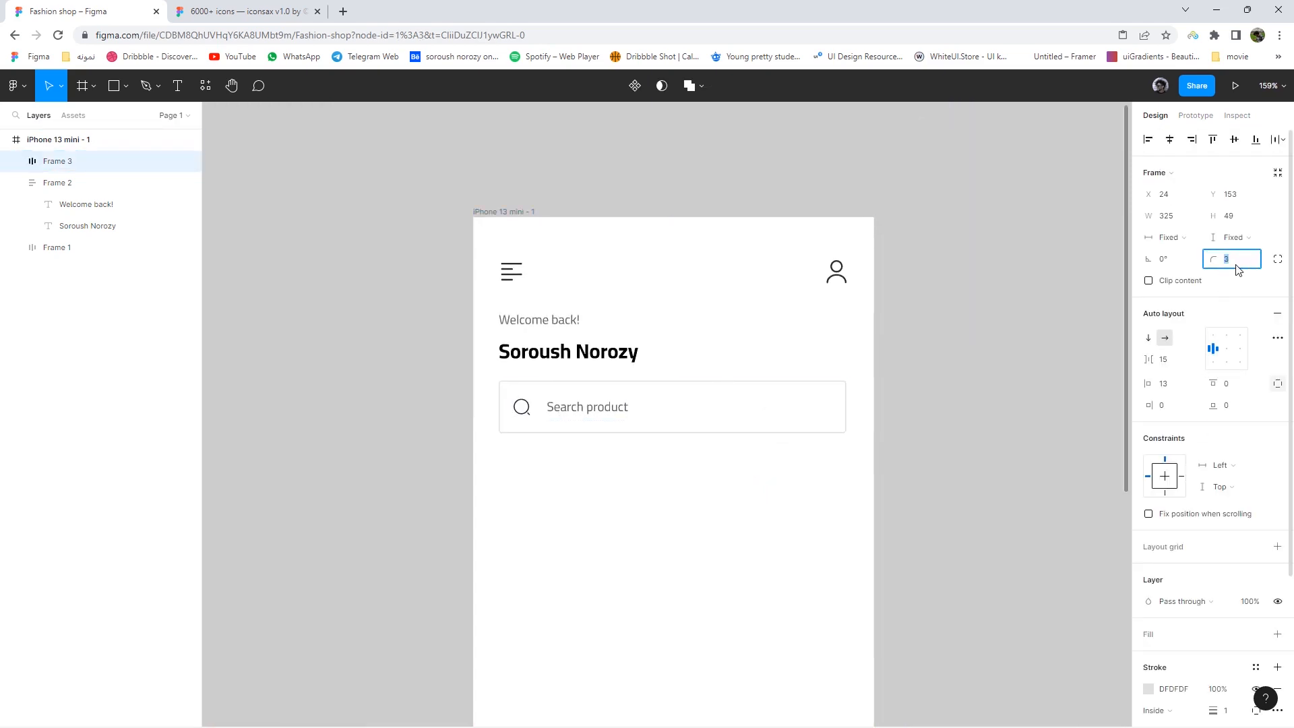
- Nudge the search bar down 10 px
{"action": "left_click", "coordinate": [1013, 425]}
{"action": "scroll", "coordinate": [927, 373], "scroll_direction": "down", "scroll_amount": 4}
{"action": "left_click", "coordinate": [787, 361]}
{"action": "key", "text": "shift+Down"}
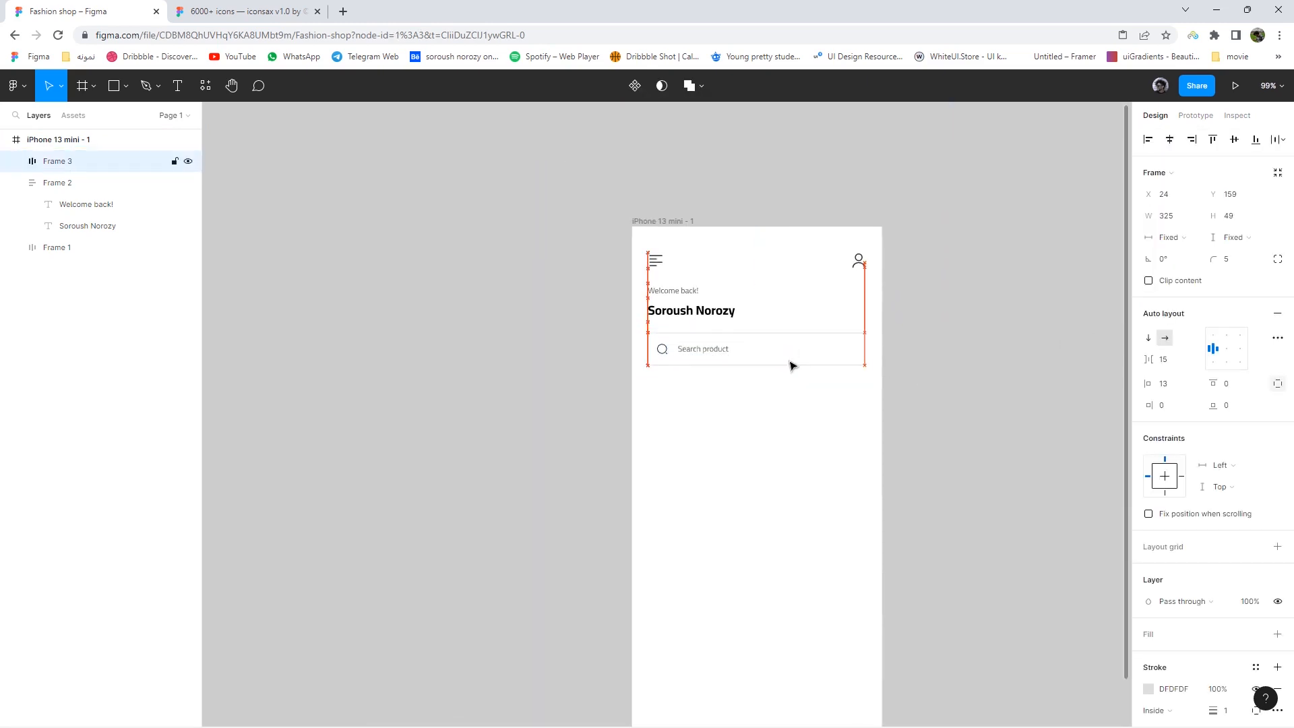
{"action": "left_click", "coordinate": [754, 396]}
{"action": "left_click_drag", "start_coordinate": [734, 403], "coordinate": [638, 289]}
{"action": "scroll", "coordinate": [638, 288], "scroll_direction": "down", "scroll_amount": 1}
{"action": "scroll", "coordinate": [637, 290], "scroll_direction": "down", "scroll_amount": 1}
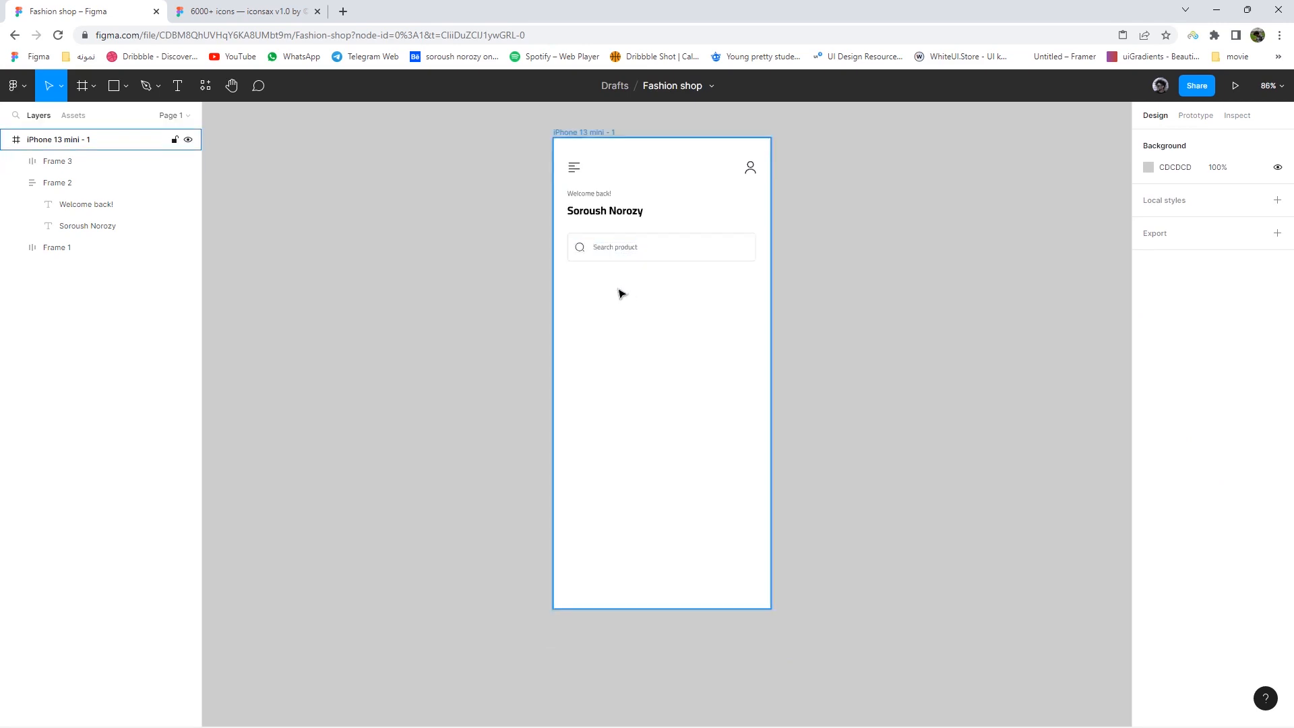
- Duplicate the name text below the search bar as a size-14 'Popular Products' heading, left-aligned
{"action": "scroll", "coordinate": [619, 288], "scroll_direction": "up", "scroll_amount": 3}
{"action": "double_click", "coordinate": [591, 184]}
{"action": "left_click_drag", "start_coordinate": [592, 185], "coordinate": [584, 297], "text": "alt"}
{"action": "double_click", "coordinate": [584, 298]}
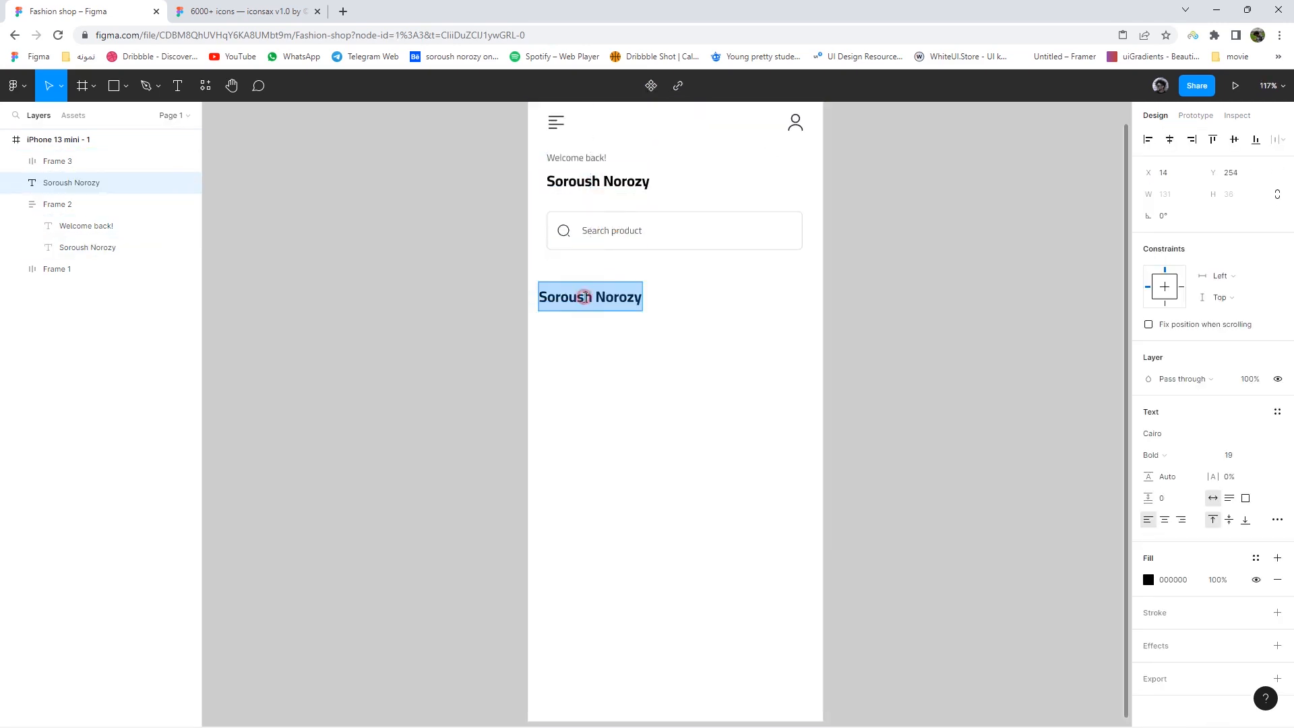
{"action": "type", "text": "Popular Products"}
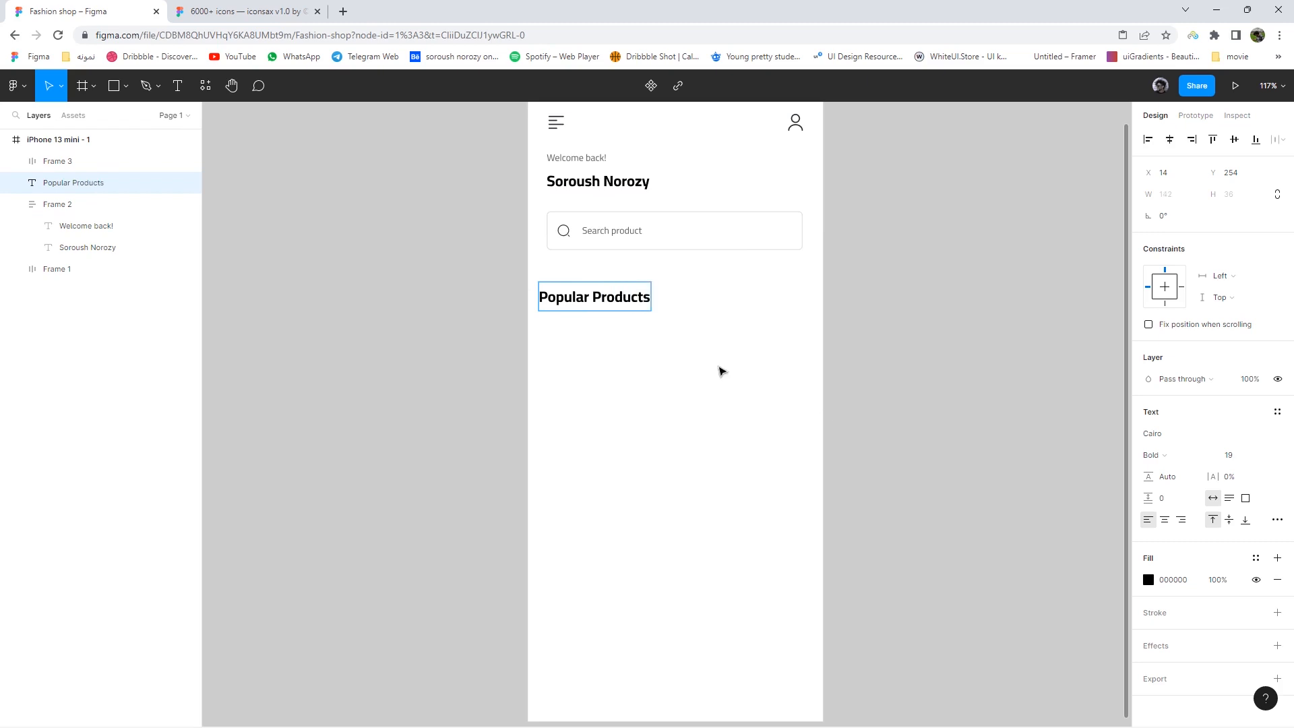
{"action": "key", "text": "Down"}
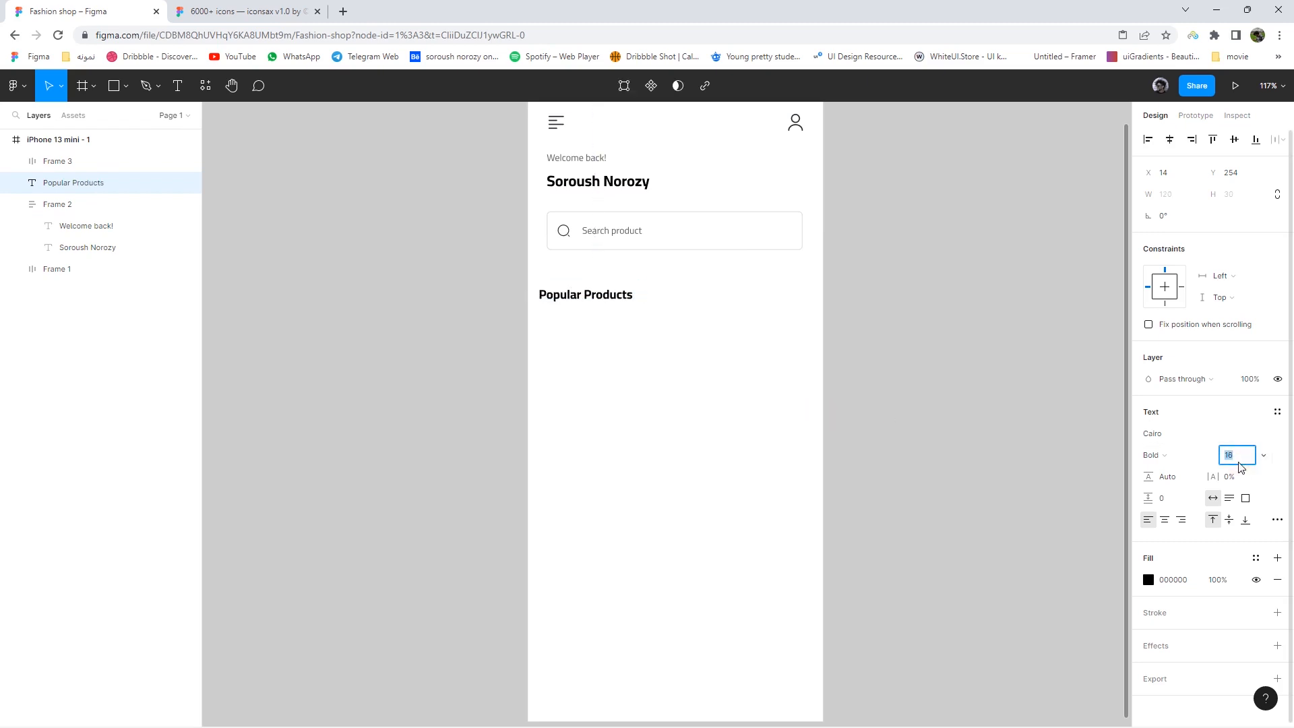
{"action": "key", "text": "Down"}
{"action": "left_click_drag", "start_coordinate": [579, 298], "coordinate": [590, 305]}
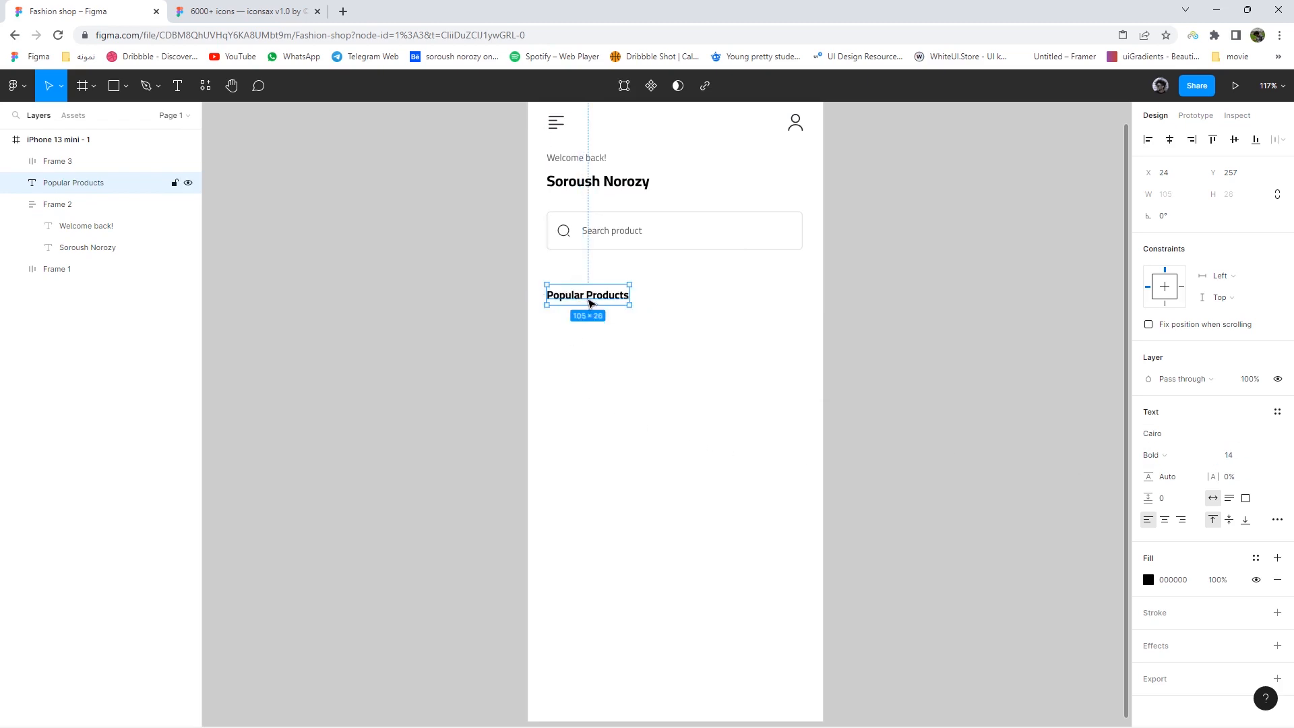
- Copy the Search product text beneath the heading and retype it as 'Sort'
{"action": "double_click", "coordinate": [612, 233]}
{"action": "left_click_drag", "start_coordinate": [611, 233], "coordinate": [639, 346], "text": "alt"}
{"action": "double_click", "coordinate": [639, 345]}
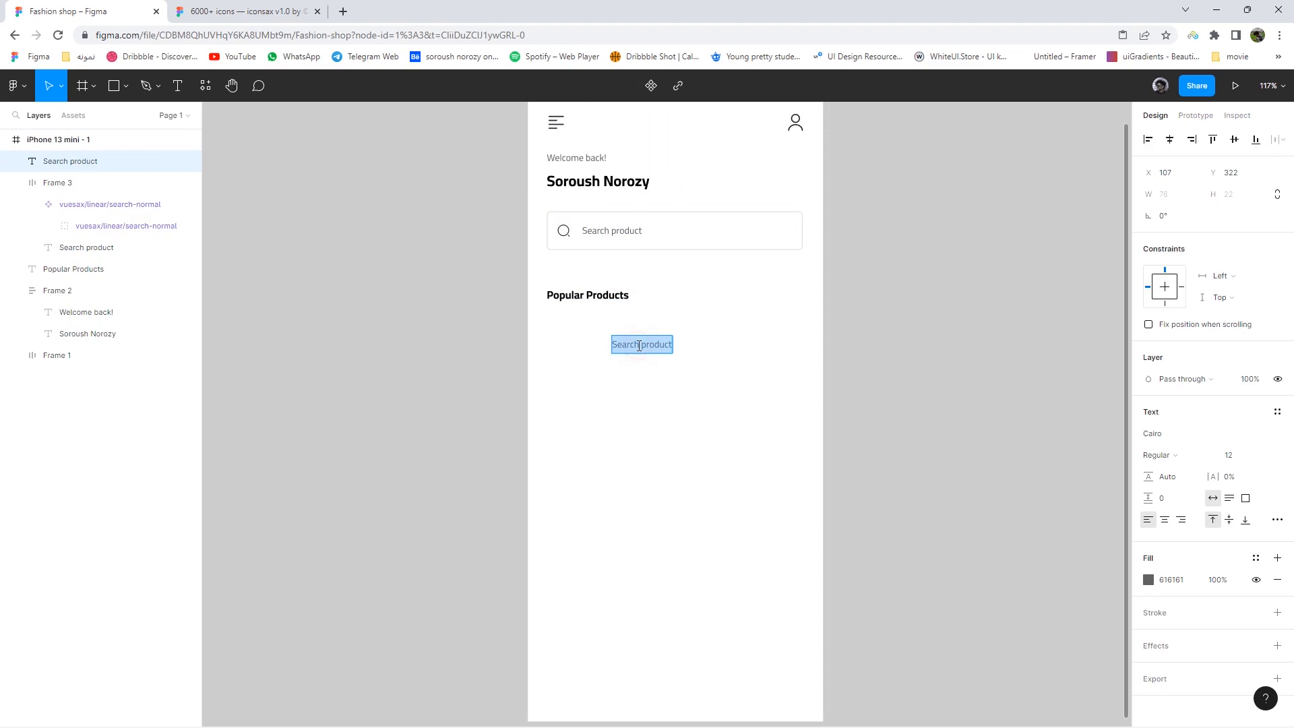
{"action": "type", "text": "Sort"}
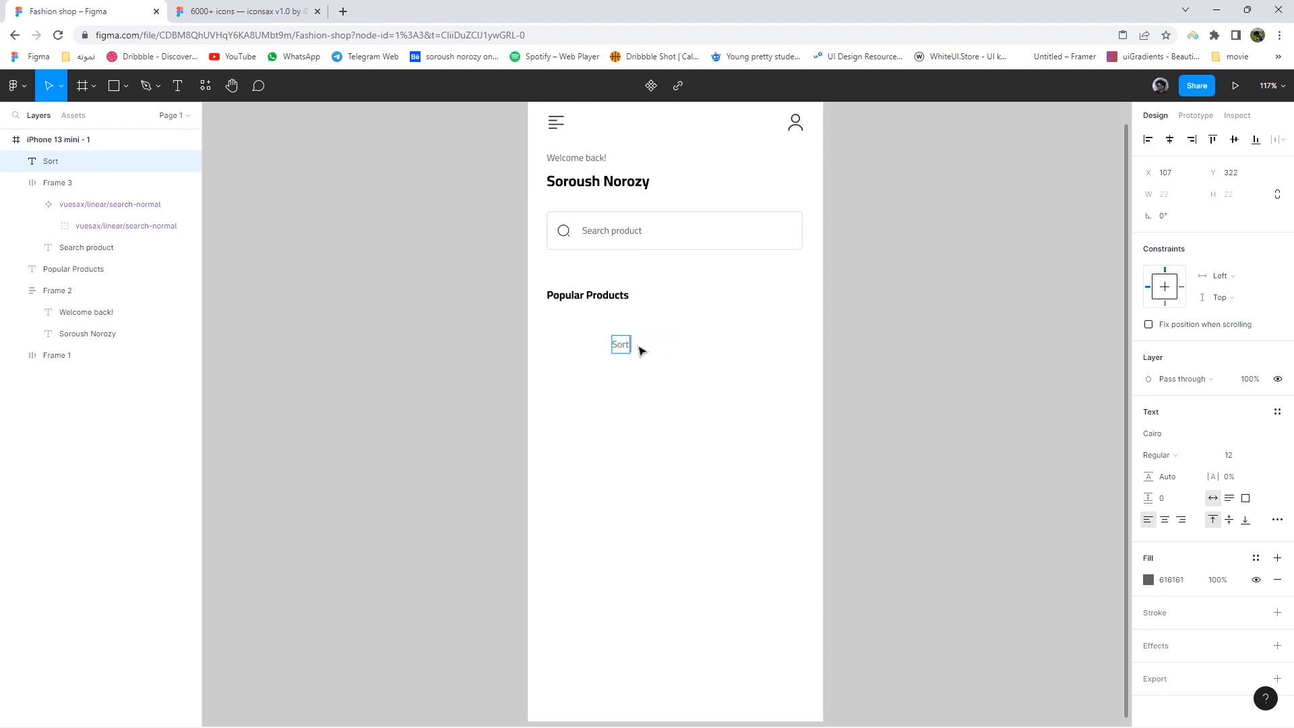
- Copy the arrow-down icon from the iconsax library file
{"action": "left_click", "coordinate": [689, 375]}
{"action": "left_click", "coordinate": [195, 6]}
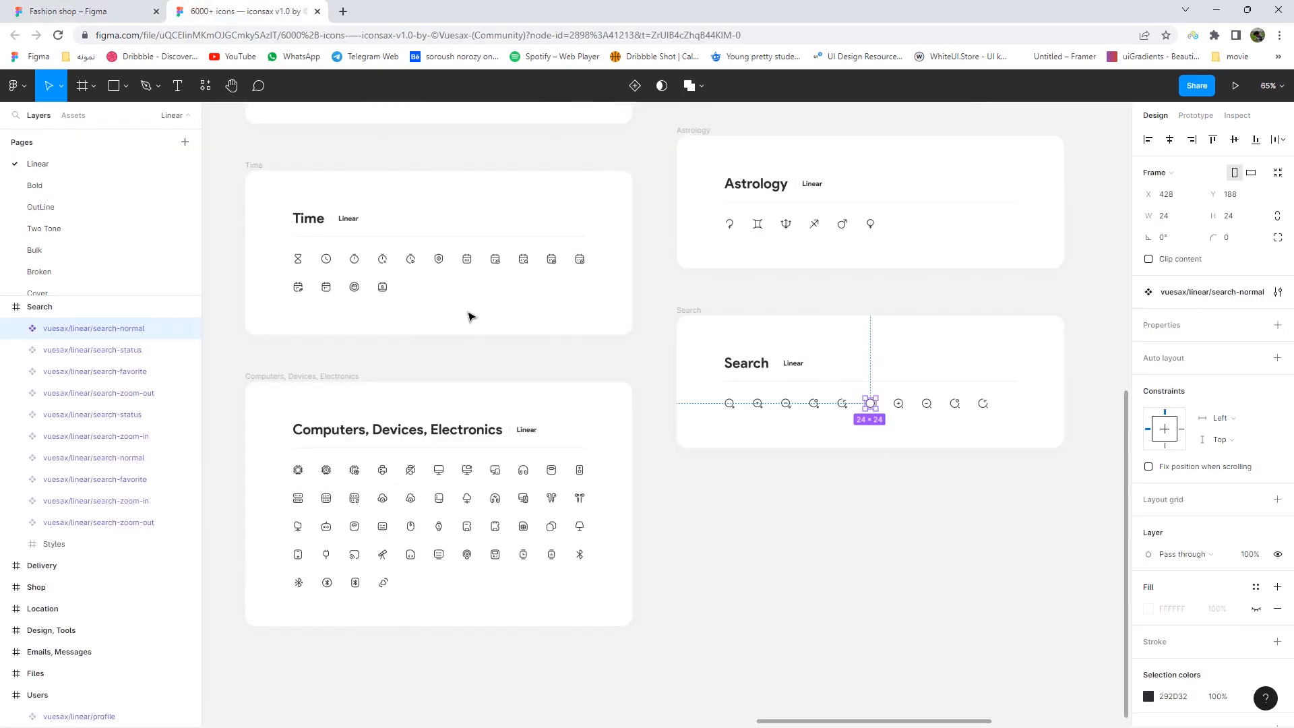
{"action": "scroll", "coordinate": [471, 312], "scroll_direction": "down", "scroll_amount": 5}
{"action": "scroll", "coordinate": [526, 355], "scroll_direction": "left", "scroll_amount": 5}
{"action": "scroll", "coordinate": [527, 355], "scroll_direction": "up", "scroll_amount": 3}
{"action": "scroll", "coordinate": [526, 358], "scroll_direction": "up", "scroll_amount": 5}
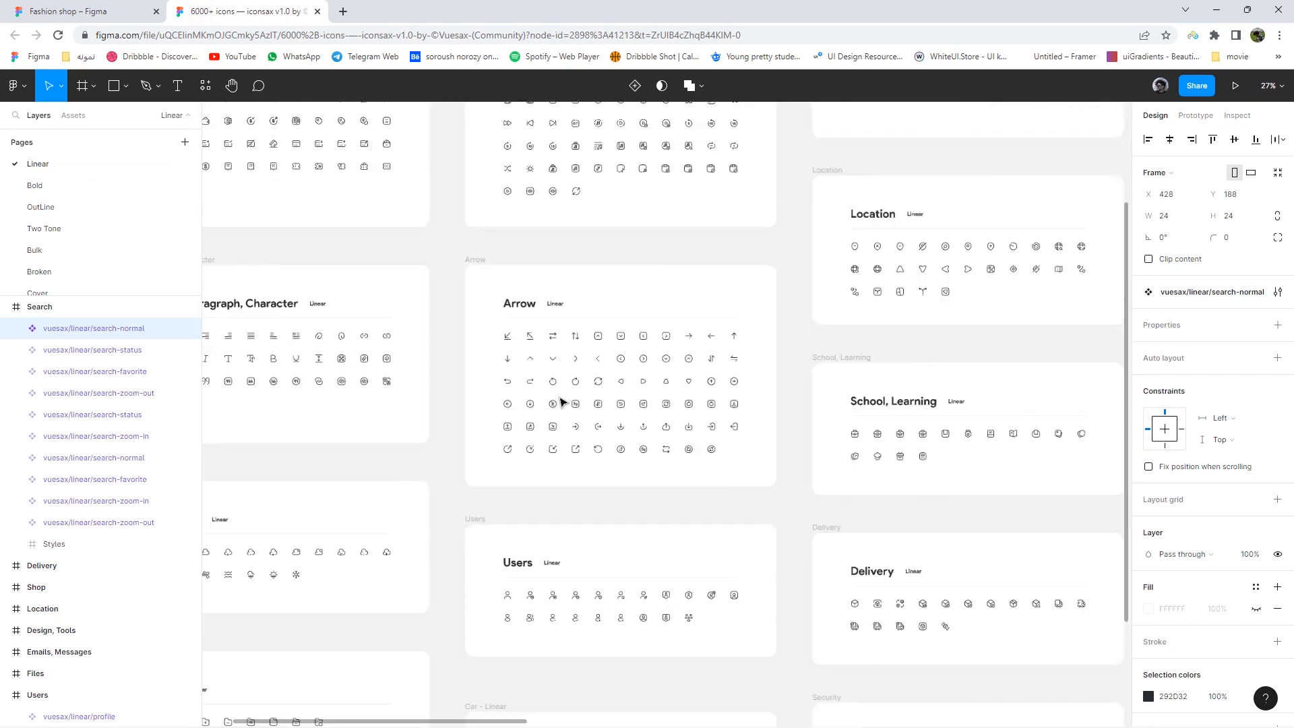
{"action": "scroll", "coordinate": [560, 403], "scroll_direction": "up", "scroll_amount": 4}
{"action": "left_click", "coordinate": [550, 342]}
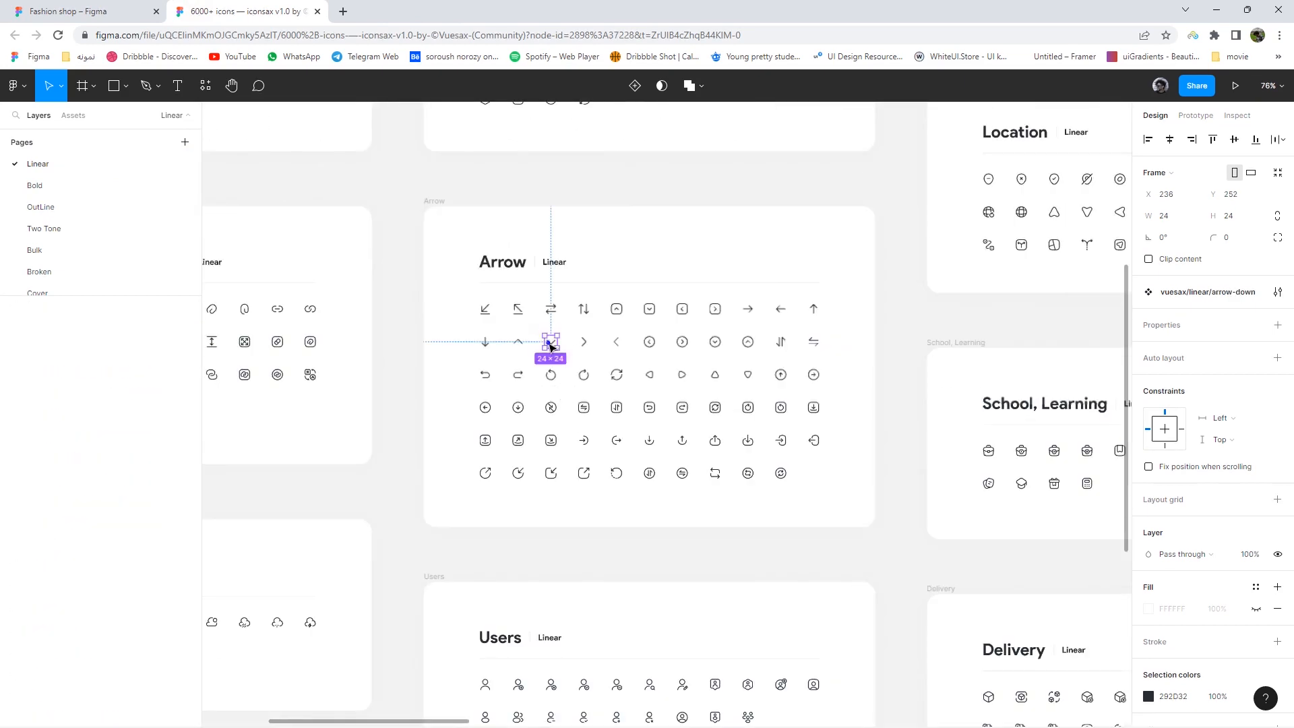
{"action": "right_click", "coordinate": [550, 342]}
{"action": "left_click", "coordinate": [559, 306]}
- Paste the arrow into the phone screen, sized 12×12 with a 1.5 stroke
{"action": "left_click", "coordinate": [75, 10]}
{"action": "right_click", "coordinate": [793, 337]}
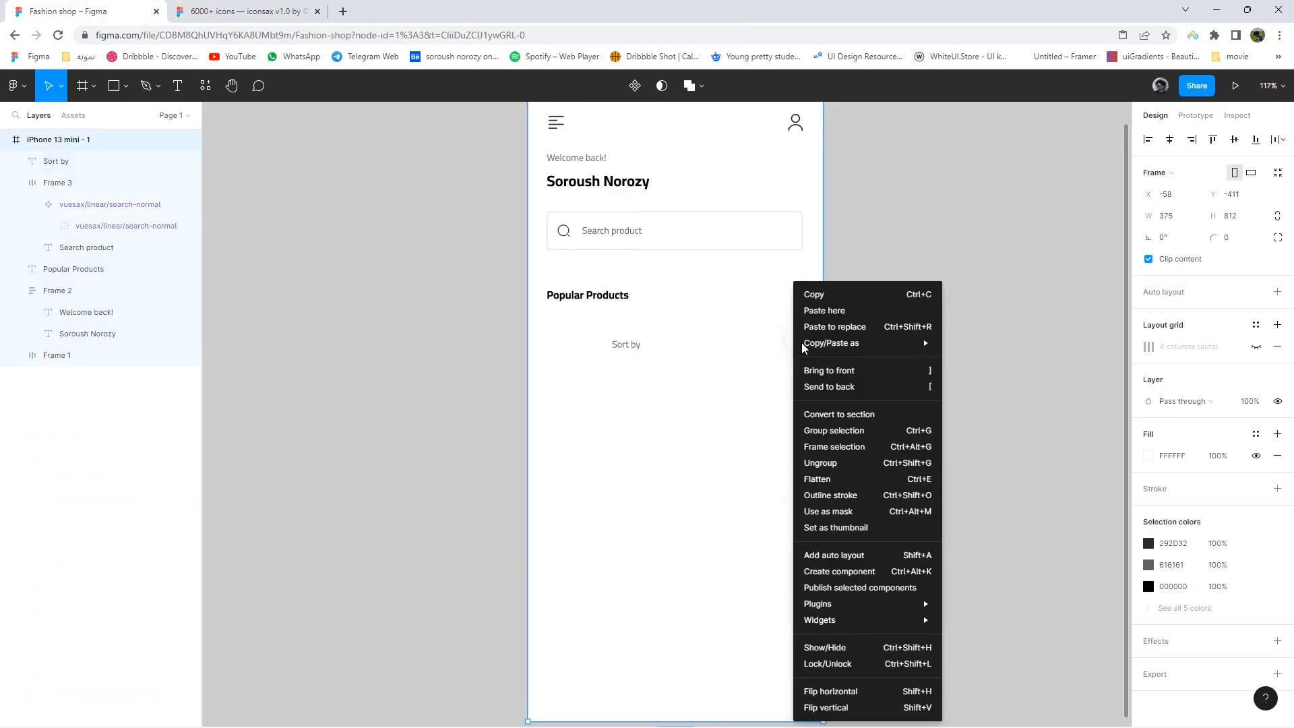
{"action": "left_click", "coordinate": [816, 309]}
{"action": "left_click_drag", "start_coordinate": [827, 359], "coordinate": [817, 342]}
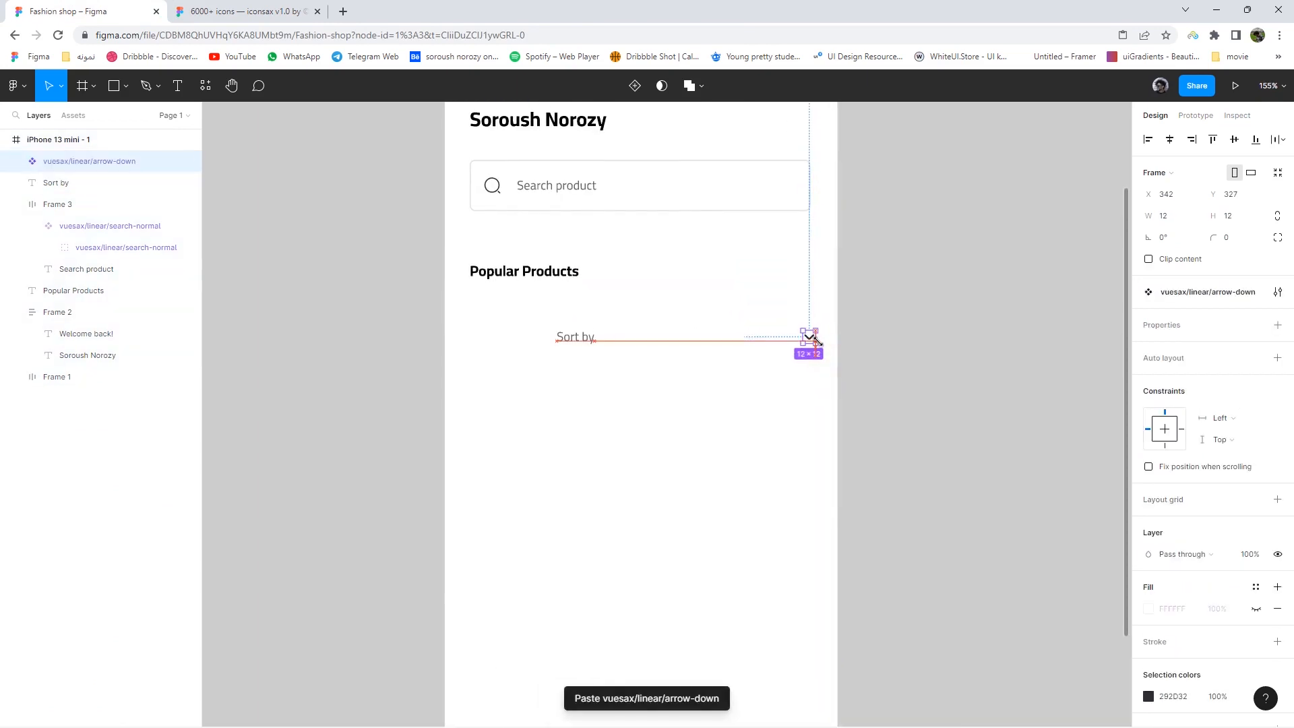
{"action": "double_click", "coordinate": [814, 341]}
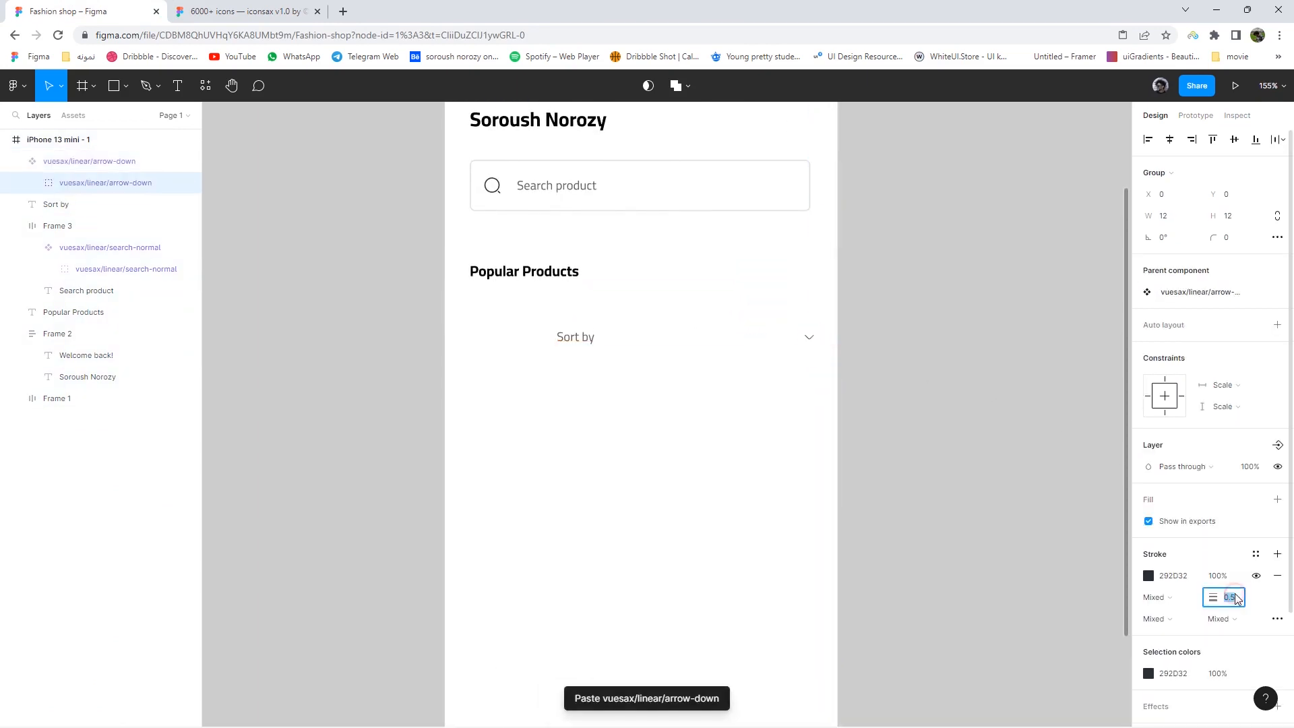
{"action": "type", "text": "1.5"}
{"action": "key", "text": "Return"}
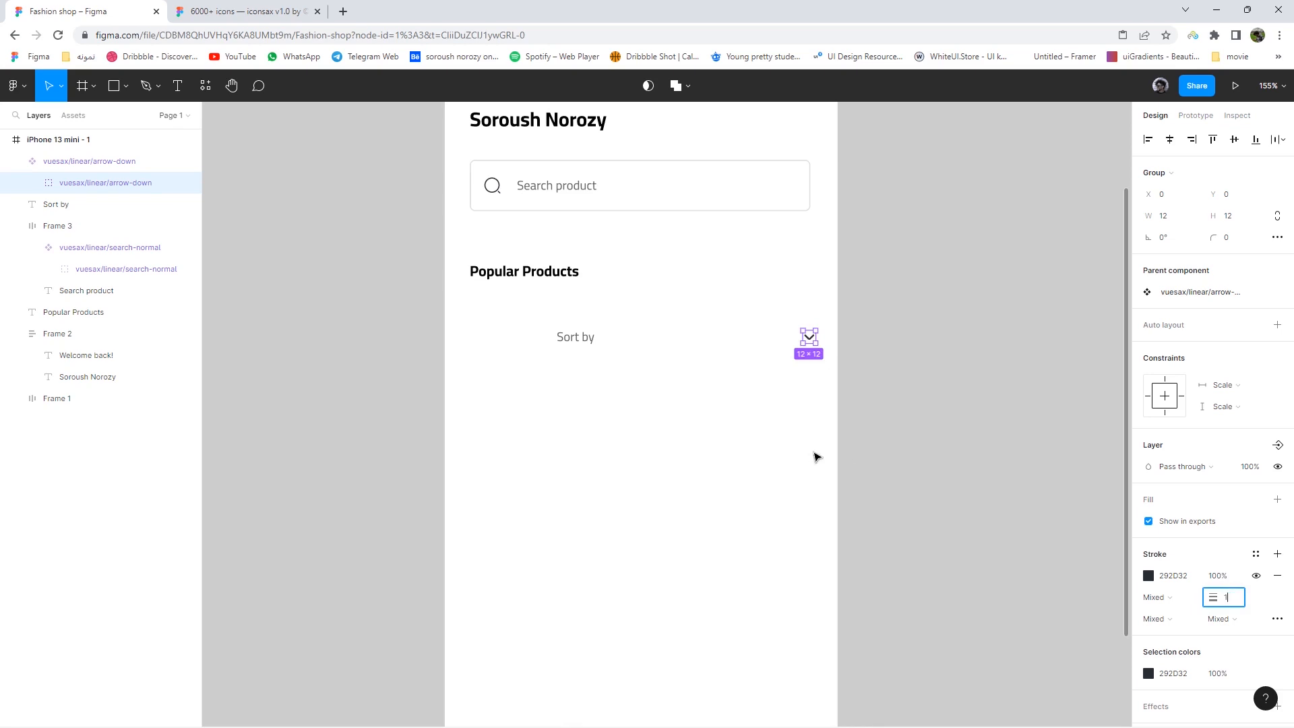
- Group Sort by and the arrow in an aligned auto layout with a tighter gap
{"action": "left_click_drag", "start_coordinate": [569, 341], "coordinate": [754, 346]}
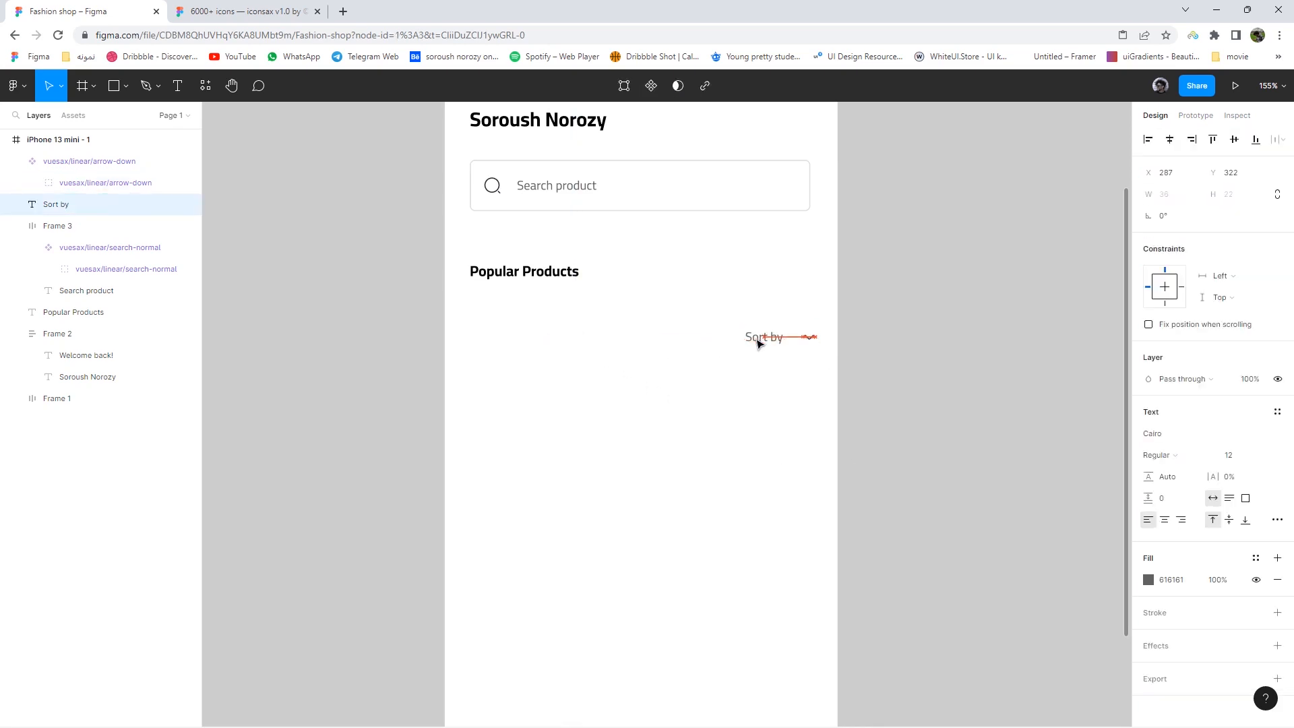
{"action": "left_click", "coordinate": [810, 337]}
{"action": "left_click", "coordinate": [758, 339], "text": "shift"}
{"action": "right_click", "coordinate": [758, 338]}
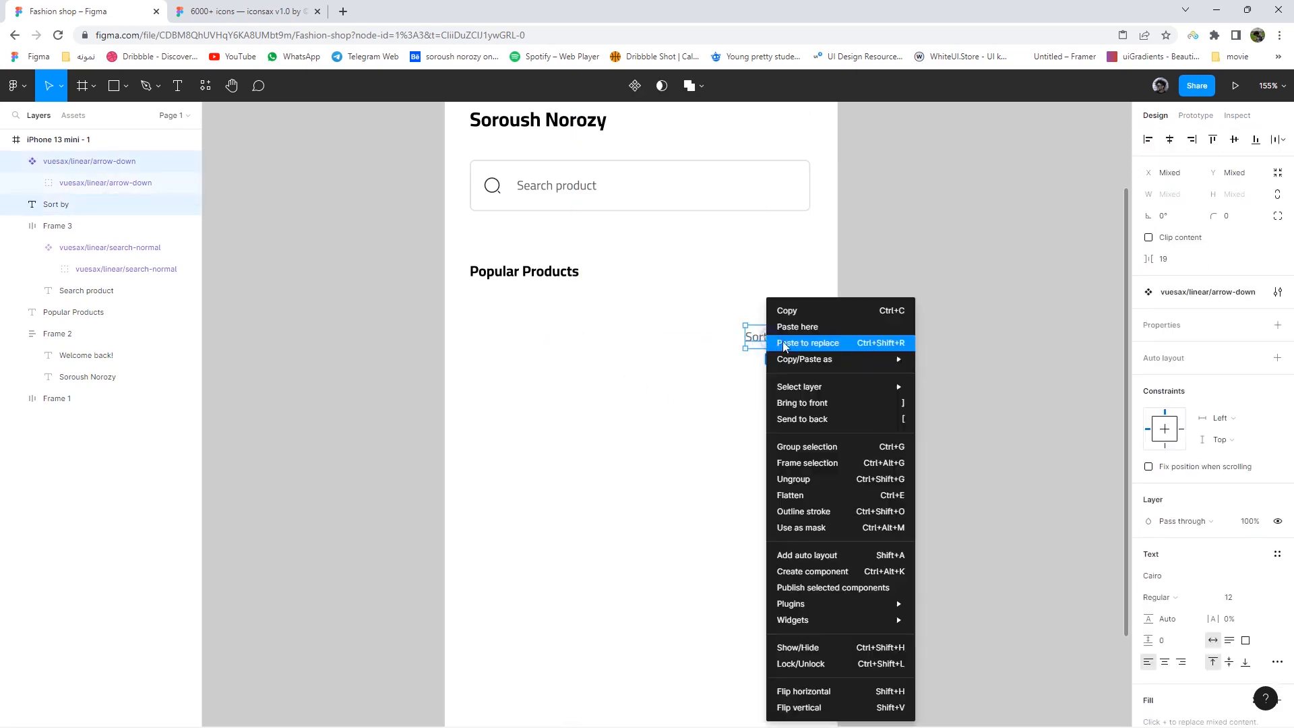
{"action": "left_click", "coordinate": [807, 463]}
{"action": "left_click", "coordinate": [1278, 313]}
{"action": "left_click", "coordinate": [1232, 348]}
{"action": "key", "text": "Down"}
{"action": "key", "text": "Down"}
{"action": "key", "text": "Down"}
{"action": "key", "text": "Down"}
{"action": "key", "text": "Down"}
{"action": "key", "text": "Down"}
{"action": "key", "text": "Down"}
{"action": "key", "text": "Down"}
{"action": "key", "text": "Down"}
{"action": "key", "text": "Down"}
{"action": "key", "text": "Down"}
{"action": "key", "text": "Down"}
- Frame Popular Products and the Sort by group together as an auto-layout row
{"action": "left_click", "coordinate": [797, 386]}
{"action": "left_click_drag", "start_coordinate": [772, 330], "coordinate": [580, 256]}
{"action": "right_click", "coordinate": [580, 254]}
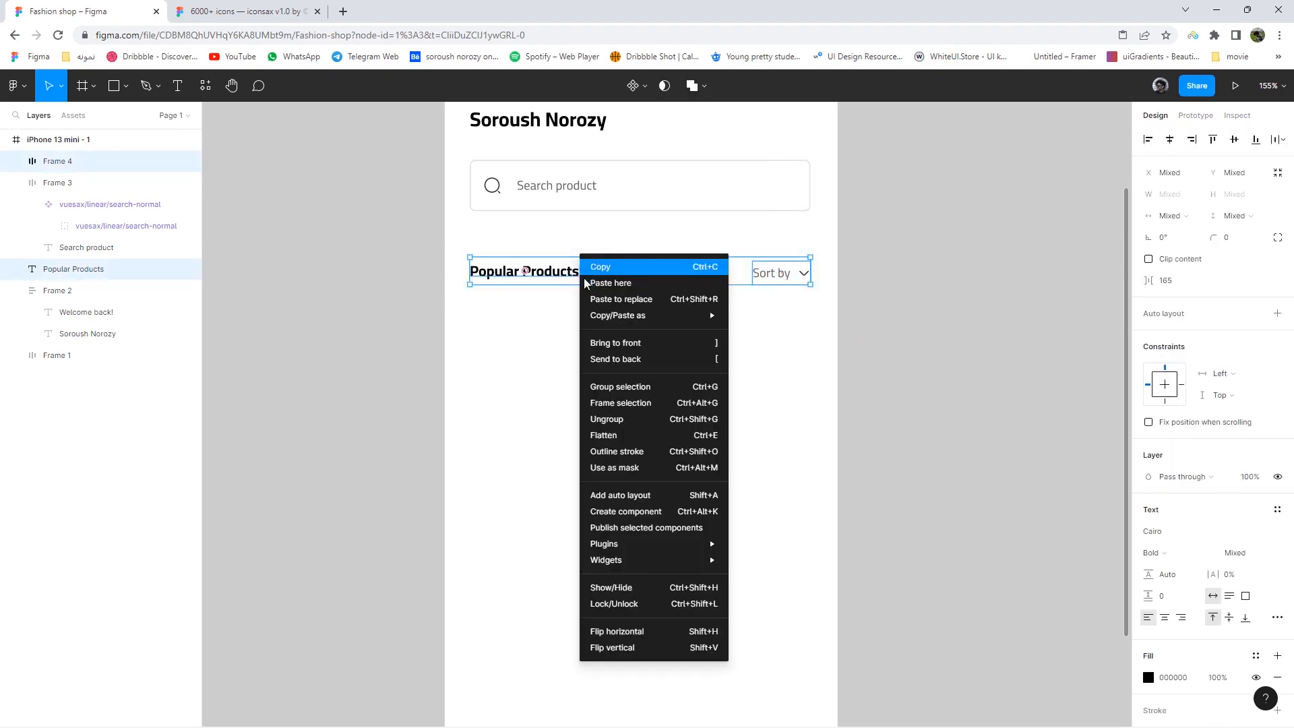
{"action": "left_click", "coordinate": [607, 403]}
{"action": "left_click", "coordinate": [1277, 313]}
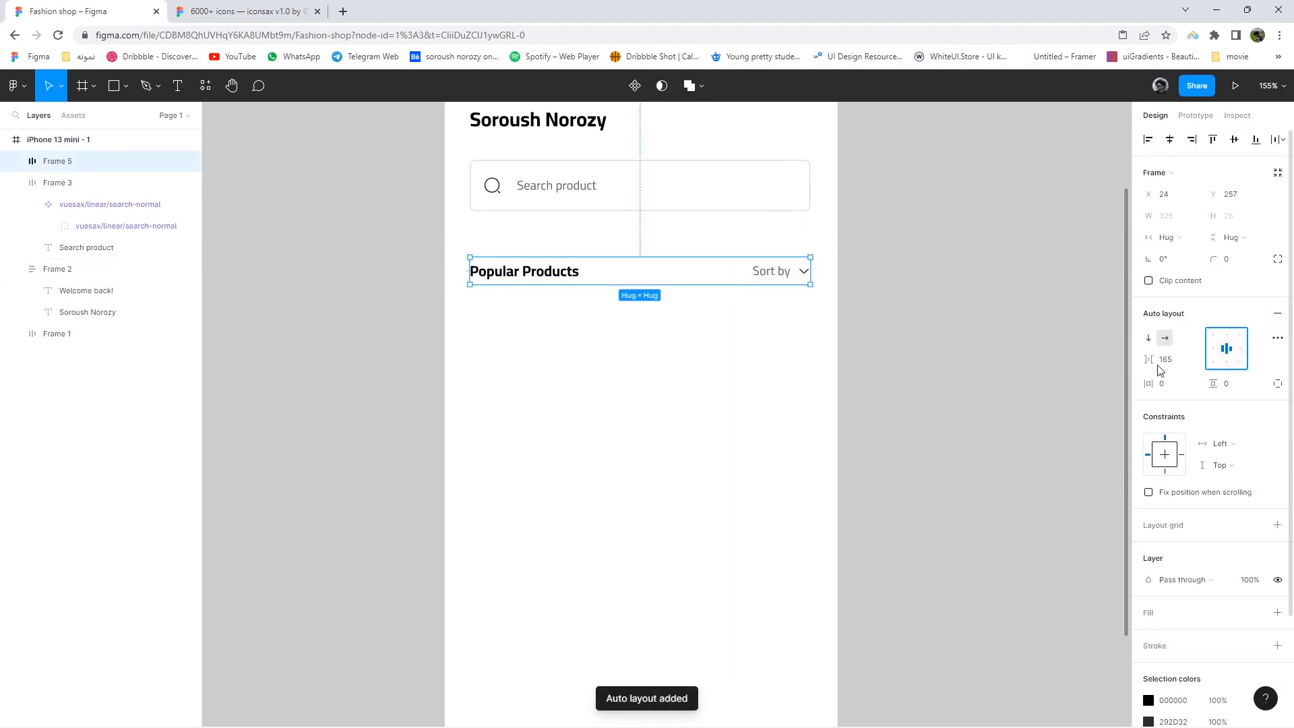
{"action": "left_click", "coordinate": [632, 402]}
{"action": "scroll", "coordinate": [630, 402], "scroll_direction": "down", "scroll_amount": 5}
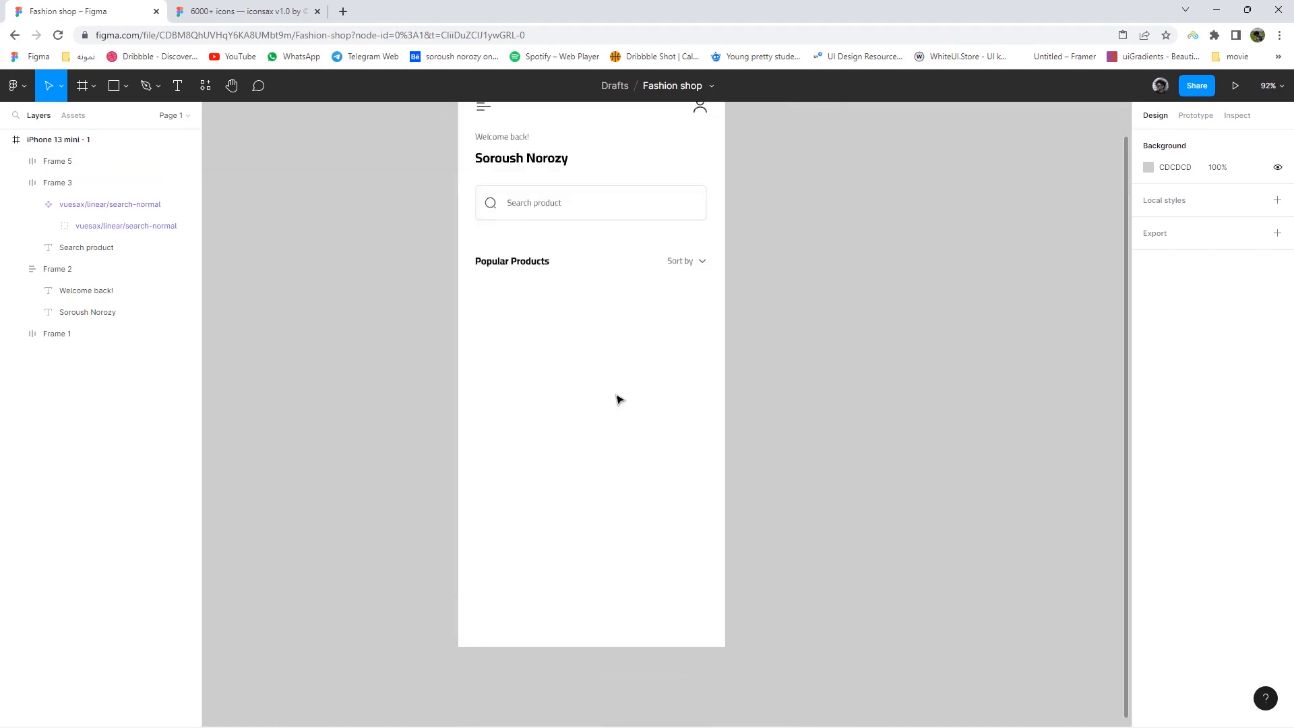
{"action": "scroll", "coordinate": [619, 399], "scroll_direction": "up", "scroll_amount": 3}
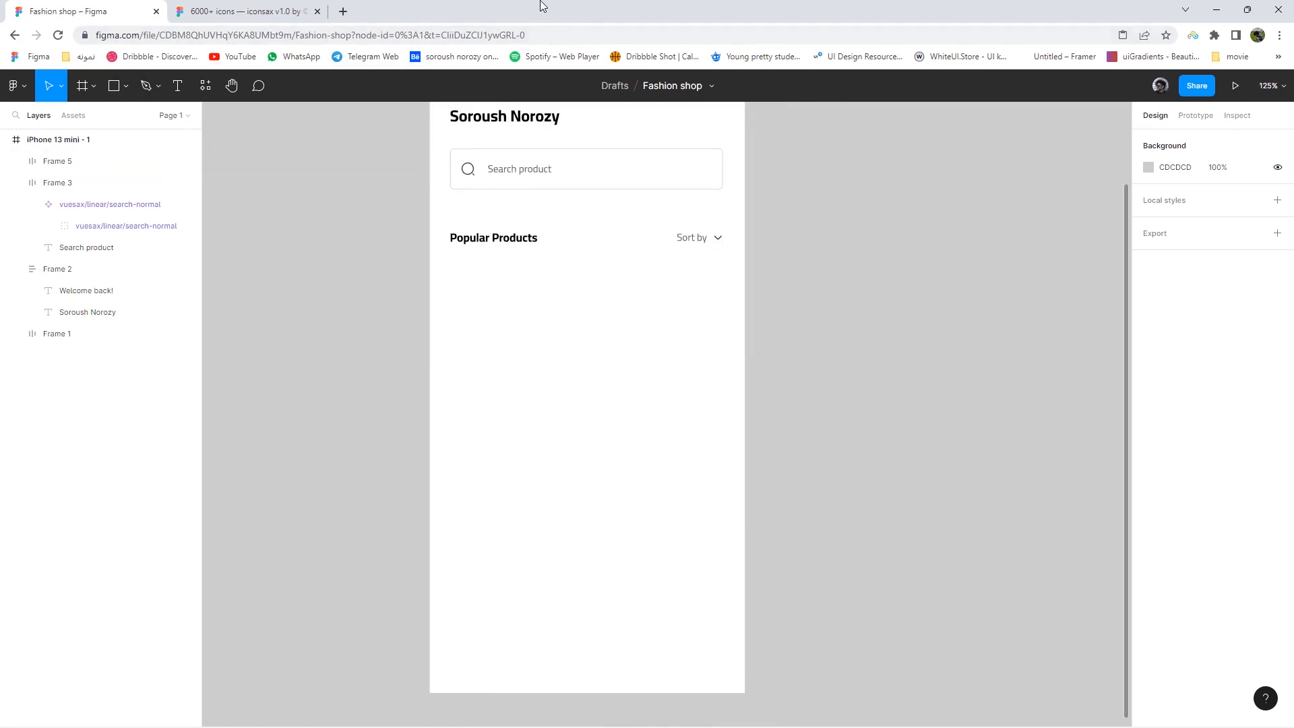
{"action": "left_click", "coordinate": [126, 86]}
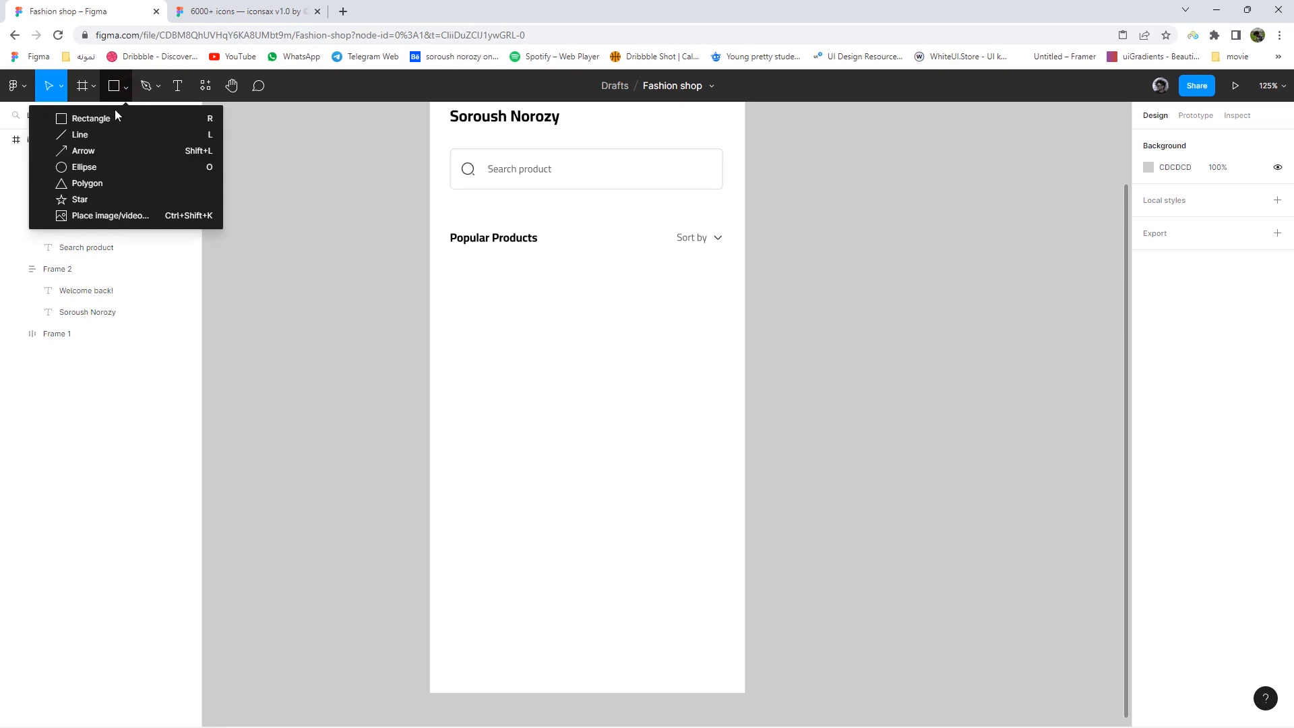
- Draw a rectangle below Popular Products and show the frame's layout grid columns
{"action": "left_click", "coordinate": [94, 115]}
{"action": "left_click_drag", "start_coordinate": [450, 291], "coordinate": [451, 294]}
{"action": "left_click_drag", "start_coordinate": [510, 369], "coordinate": [551, 429]}
{"action": "scroll", "coordinate": [476, 182], "scroll_direction": "up", "scroll_amount": 3}
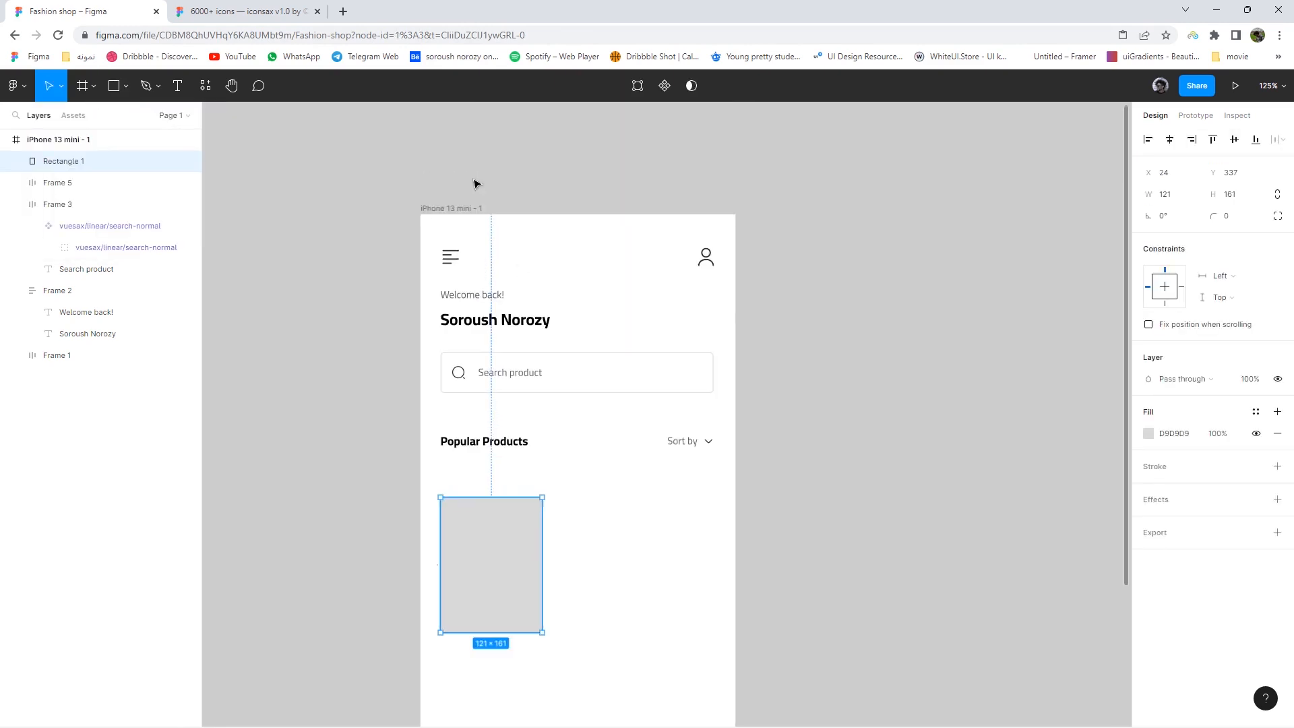
{"action": "left_click", "coordinate": [459, 208]}
{"action": "left_click", "coordinate": [1255, 346]}
{"action": "scroll", "coordinate": [595, 393], "scroll_direction": "down", "scroll_amount": 3}
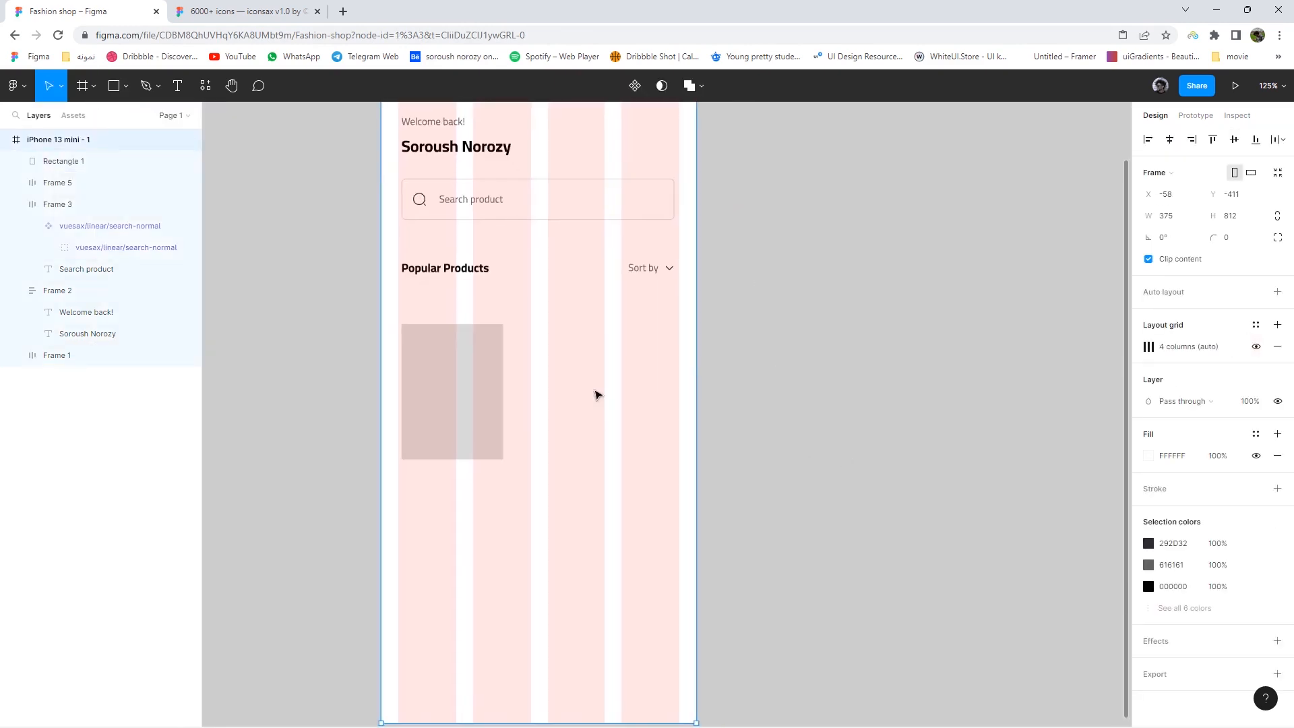
{"action": "scroll", "coordinate": [498, 424], "scroll_direction": "up", "scroll_amount": 5, "text": "ctrl"}
- Widen the rectangle to 158 across the grid columns, then hide the grid
{"action": "left_click", "coordinate": [482, 435]}
{"action": "left_click_drag", "start_coordinate": [497, 480], "coordinate": [542, 521]}
{"action": "left_click_drag", "start_coordinate": [333, 431], "coordinate": [328, 431]}
{"action": "scroll", "coordinate": [404, 290], "scroll_direction": "down", "scroll_amount": 5, "text": "ctrl"}
{"action": "left_click", "coordinate": [383, 193]}
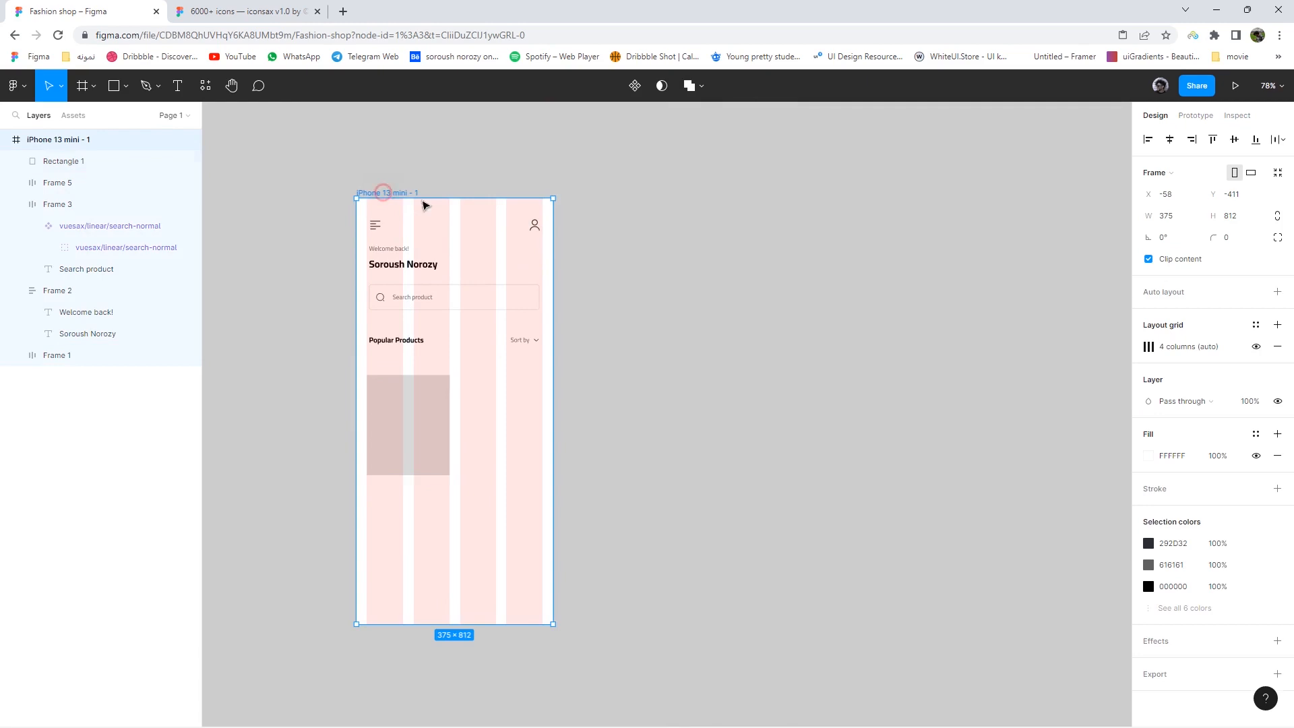
{"action": "left_click", "coordinate": [1257, 347]}
- Stretch the rectangle to 216 tall and move it toward the screen centre
{"action": "scroll", "coordinate": [430, 467], "scroll_direction": "up", "scroll_amount": 4, "text": "ctrl"}
{"action": "left_click_drag", "start_coordinate": [432, 468], "coordinate": [434, 495]}
{"action": "scroll", "coordinate": [433, 494], "scroll_direction": "up", "scroll_amount": 1, "text": "ctrl"}
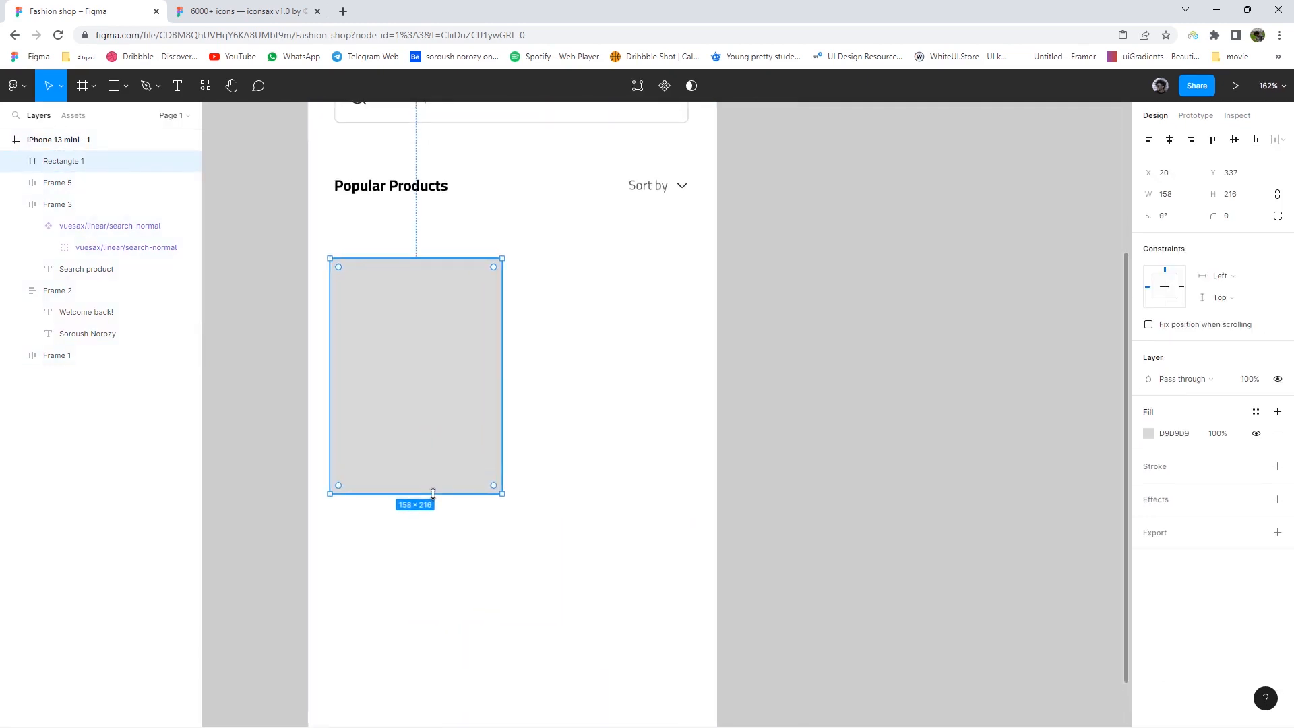
{"action": "scroll", "coordinate": [434, 494], "scroll_direction": "up", "scroll_amount": 1, "text": "ctrl"}
{"action": "left_click_drag", "start_coordinate": [402, 371], "coordinate": [416, 329]}
{"action": "left_click", "coordinate": [126, 85]}
- Add the 'Coat Code #2146' title below the rectangle on one line in SemiBold weight
{"action": "left_click", "coordinate": [177, 86]}
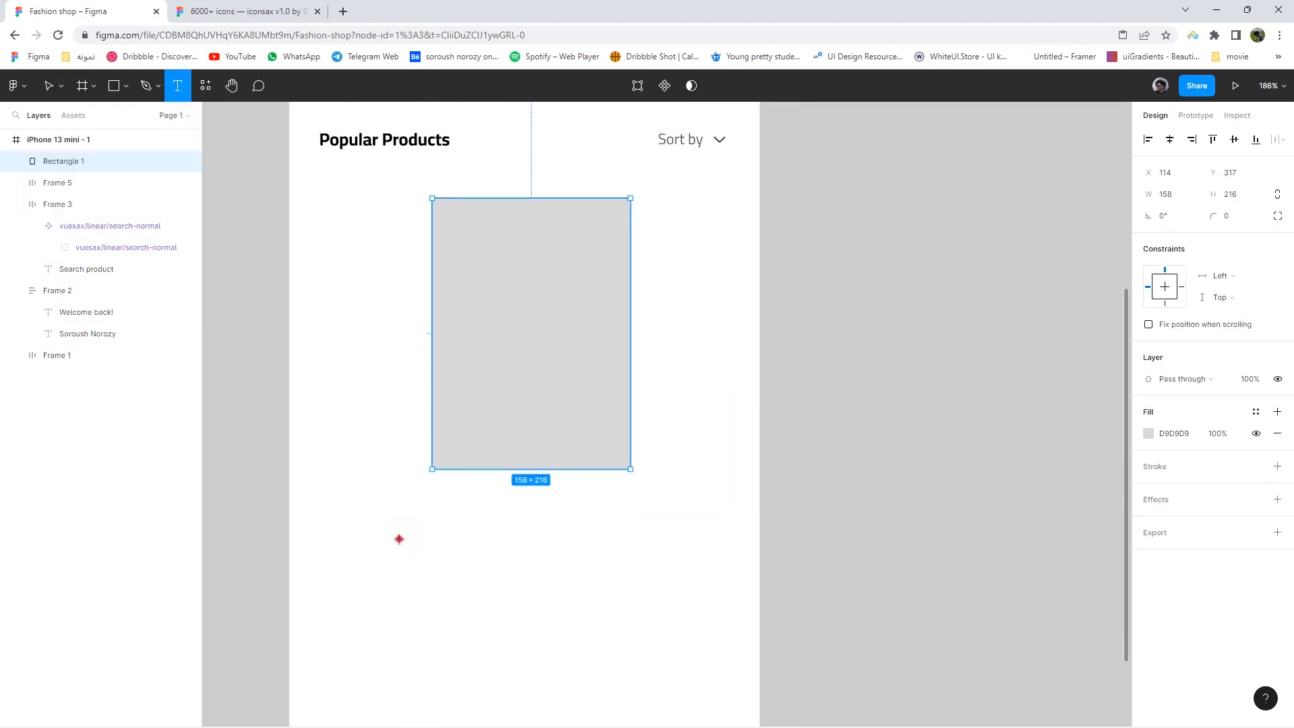
{"action": "left_click_drag", "start_coordinate": [399, 539], "coordinate": [494, 563]}
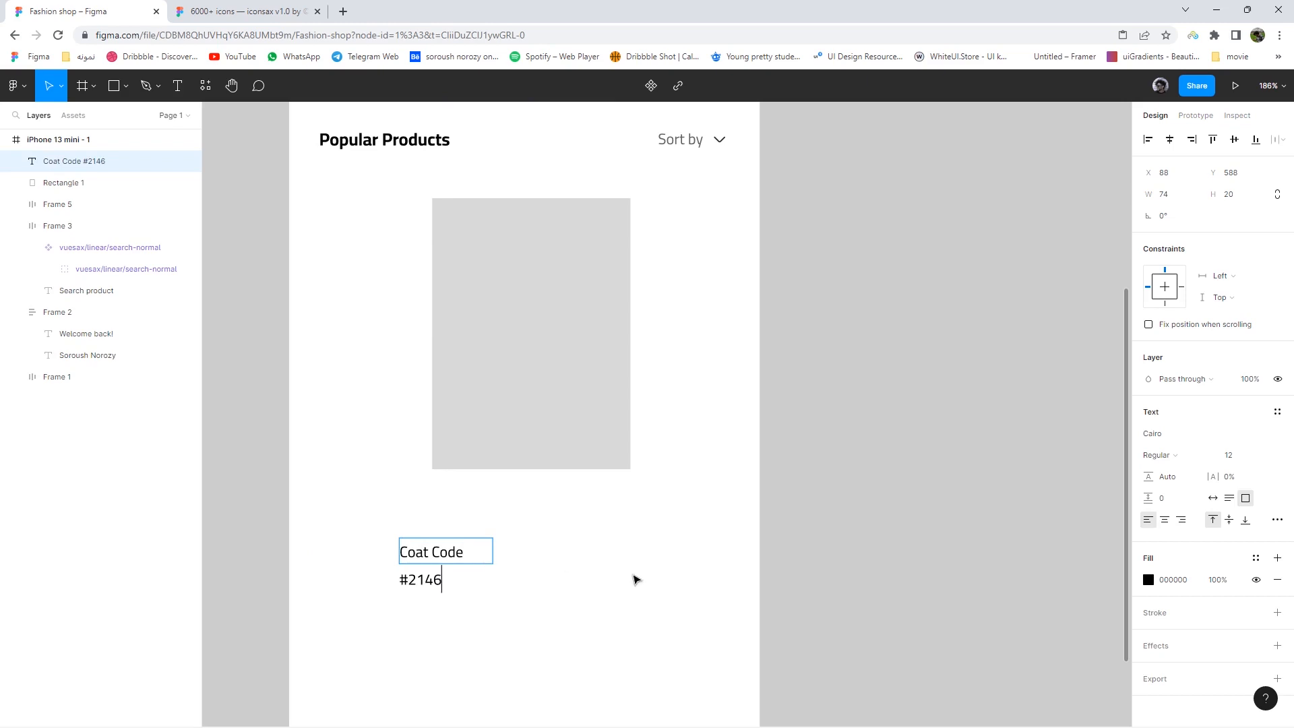
{"action": "left_click", "coordinate": [1213, 498]}
{"action": "key", "text": "Escape"}
{"action": "scroll", "coordinate": [502, 599], "scroll_direction": "up", "scroll_amount": 3}
{"action": "left_click", "coordinate": [1168, 458]}
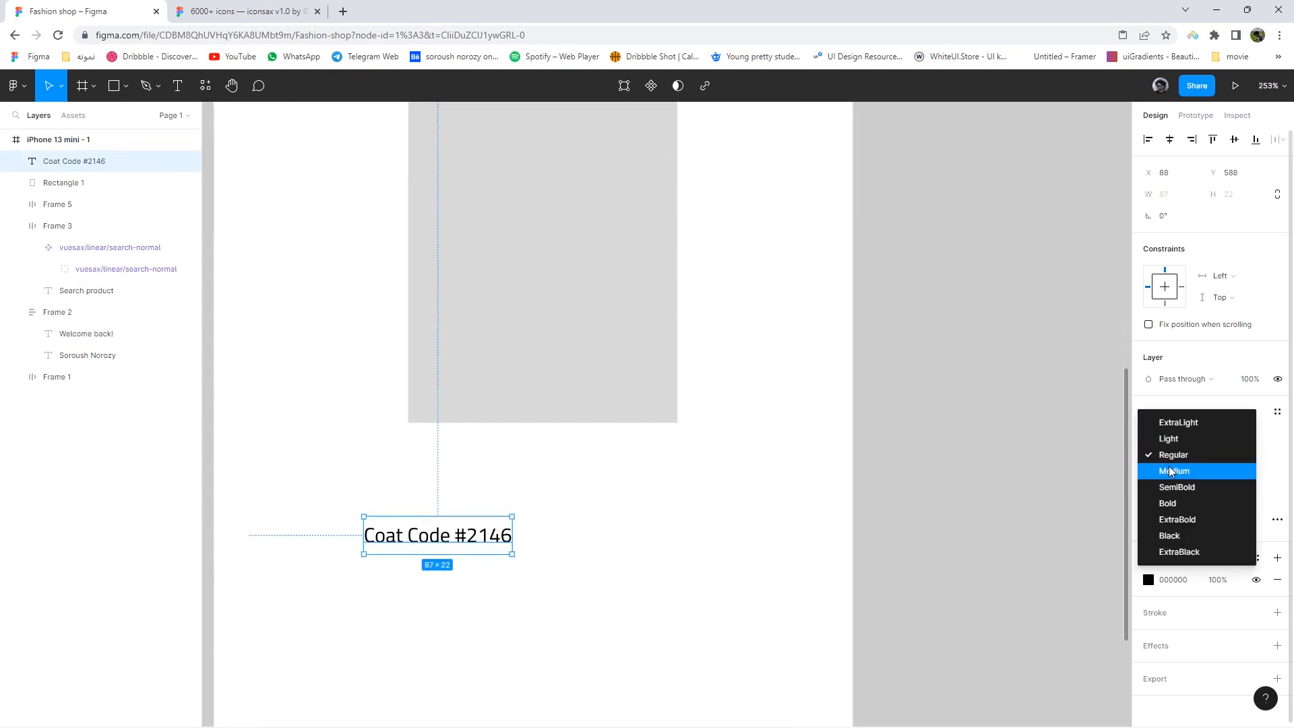
{"action": "left_click", "coordinate": [1169, 467]}
{"action": "left_click", "coordinate": [1178, 458]}
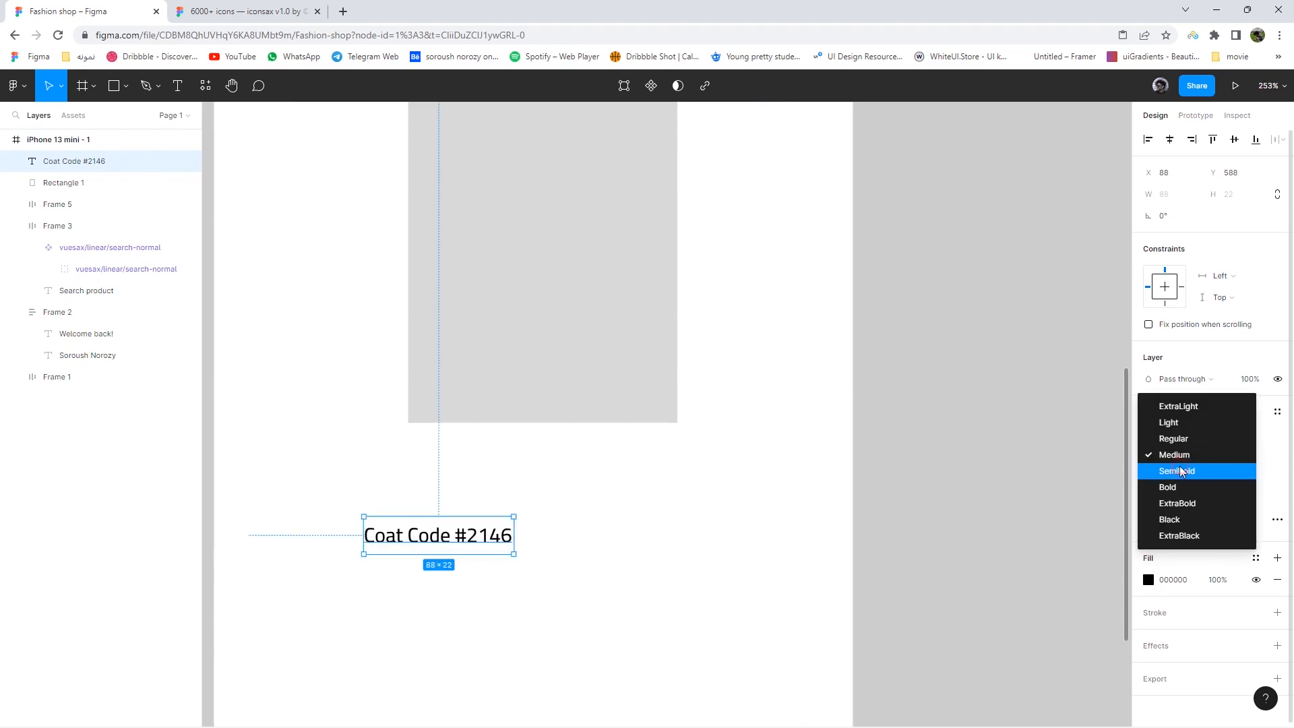
{"action": "left_click", "coordinate": [1178, 470]}
{"action": "left_click", "coordinate": [670, 552]}
- Duplicate the title as a smaller '$325,000' price centred beneath it
{"action": "left_click", "coordinate": [455, 542]}
{"action": "left_click_drag", "start_coordinate": [455, 542], "coordinate": [456, 572], "text": "alt"}
{"action": "double_click", "coordinate": [456, 572]}
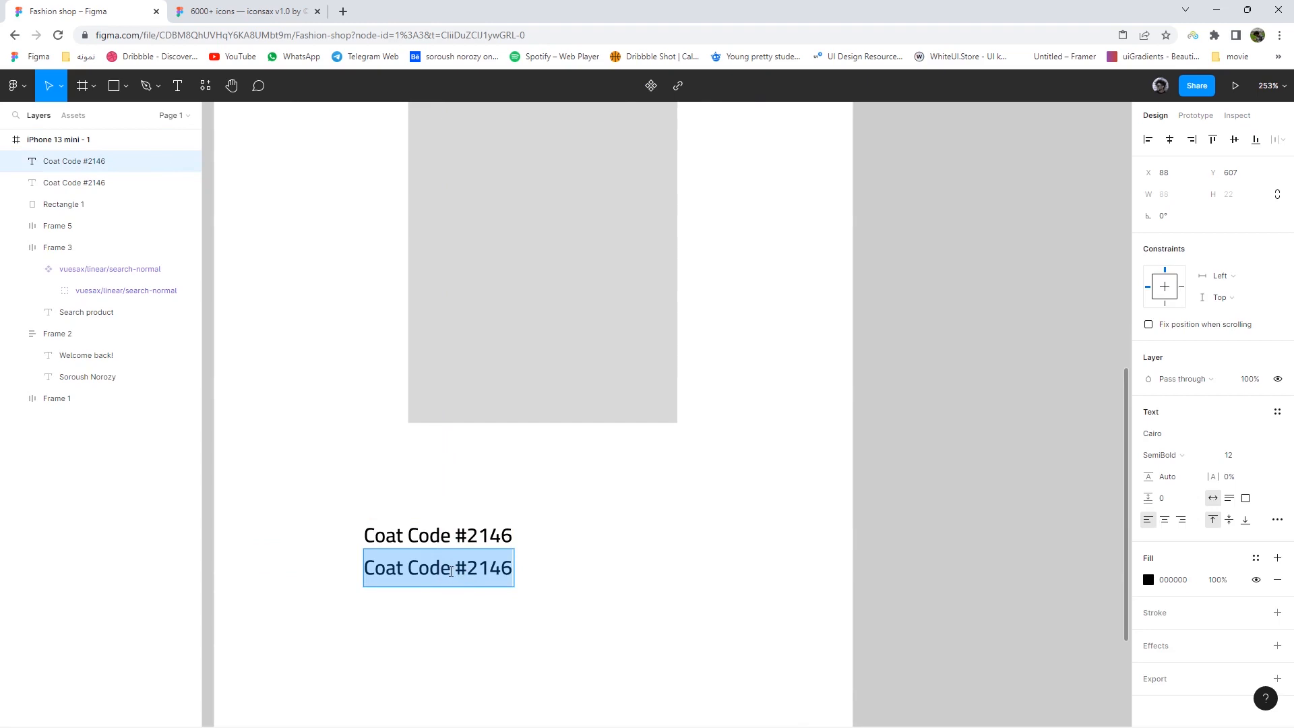
{"action": "type", "text": "$325,000"}
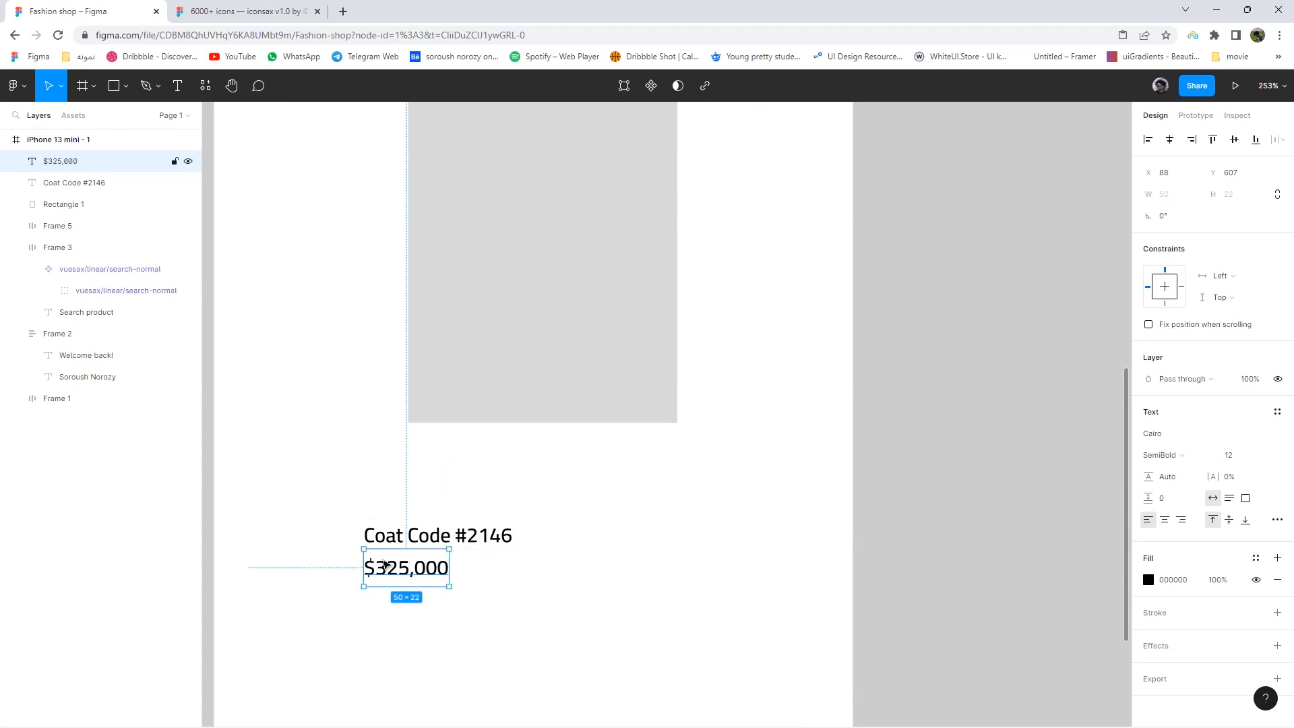
{"action": "left_click_drag", "start_coordinate": [390, 566], "coordinate": [422, 574]}
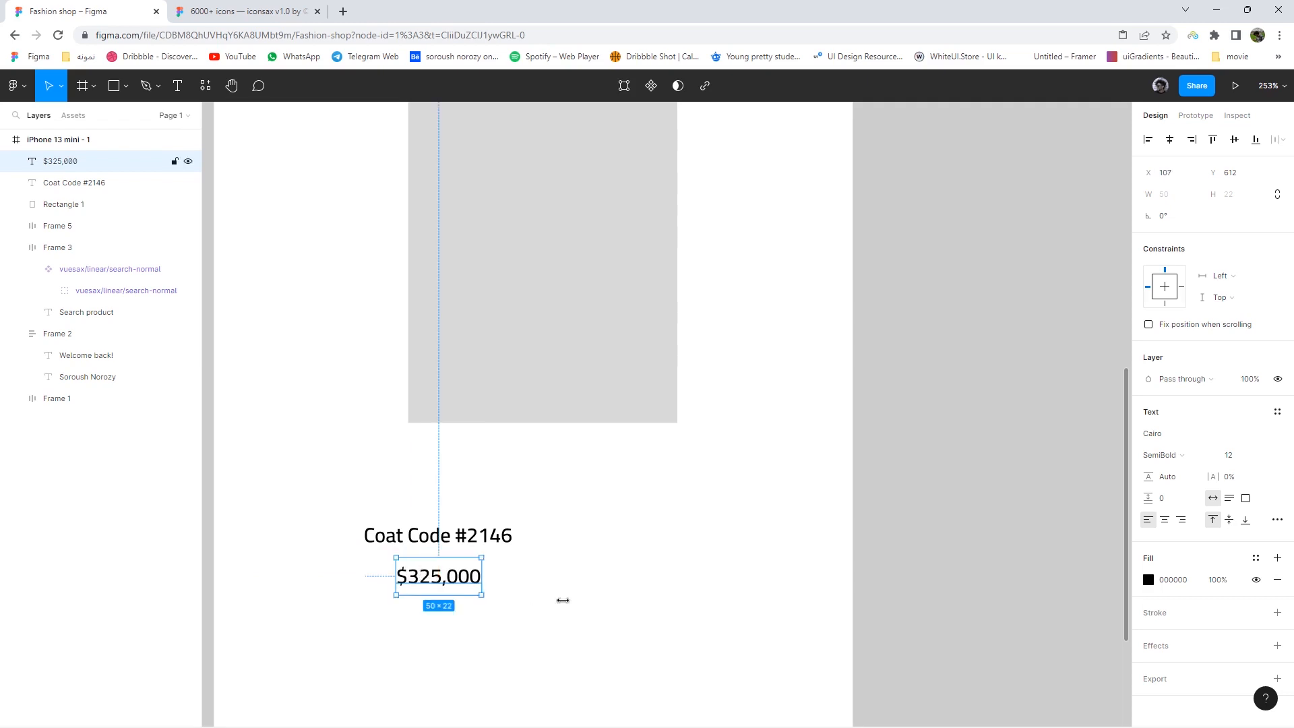
{"action": "left_click", "coordinate": [1173, 458]}
{"action": "left_click", "coordinate": [1183, 456]}
{"action": "left_click", "coordinate": [1228, 457]}
{"action": "key", "text": "Down"}
{"action": "key", "text": "Down"}
{"action": "key", "text": "Down"}
{"action": "left_click_drag", "start_coordinate": [443, 587], "coordinate": [450, 583]}
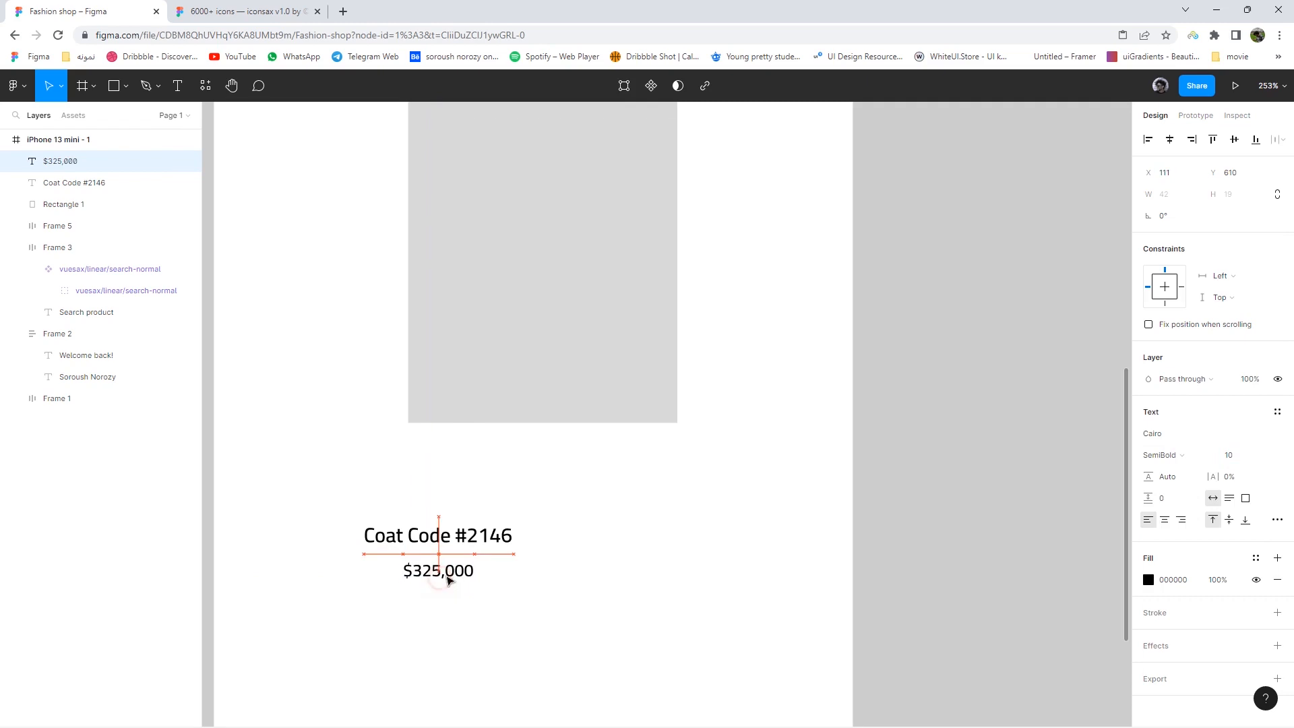
- Try Bold on the title, then return it to SemiBold
{"action": "left_click", "coordinate": [509, 535]}
{"action": "left_click", "coordinate": [1166, 455]}
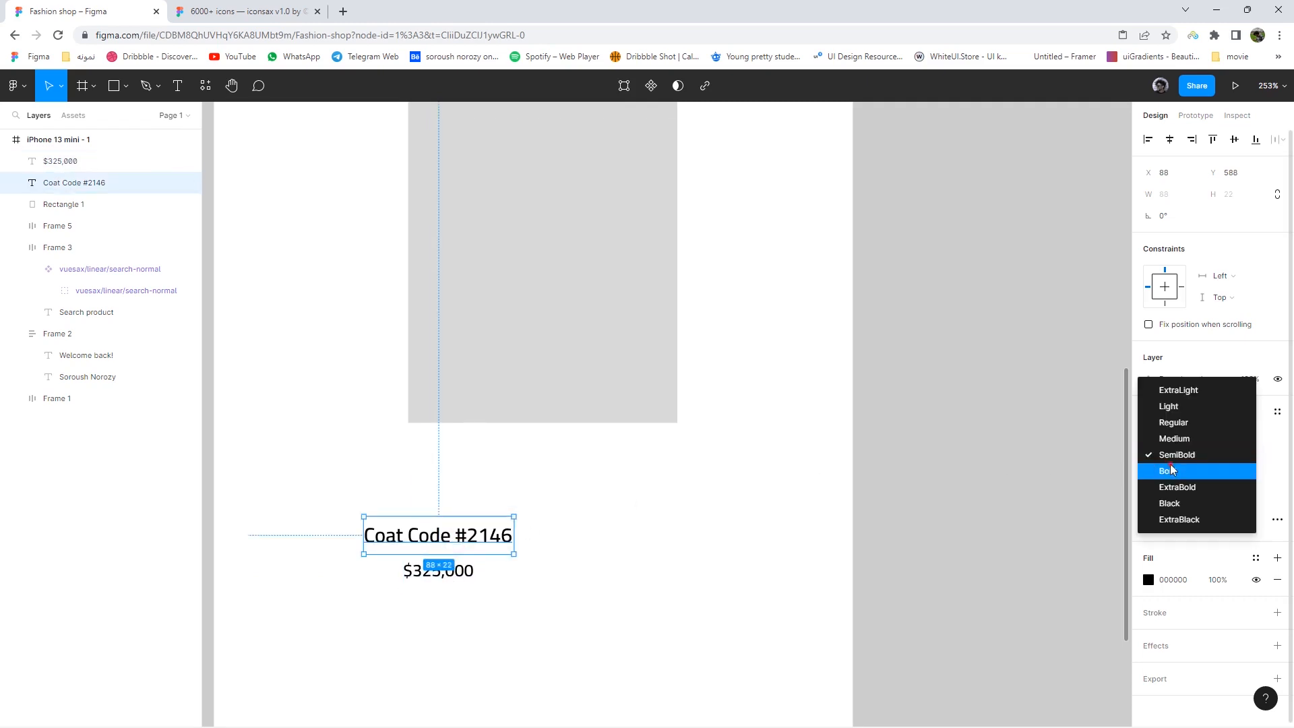
{"action": "left_click", "coordinate": [1170, 471]}
{"action": "left_click", "coordinate": [780, 534]}
{"action": "left_click", "coordinate": [491, 543]}
{"action": "left_click", "coordinate": [1154, 455]}
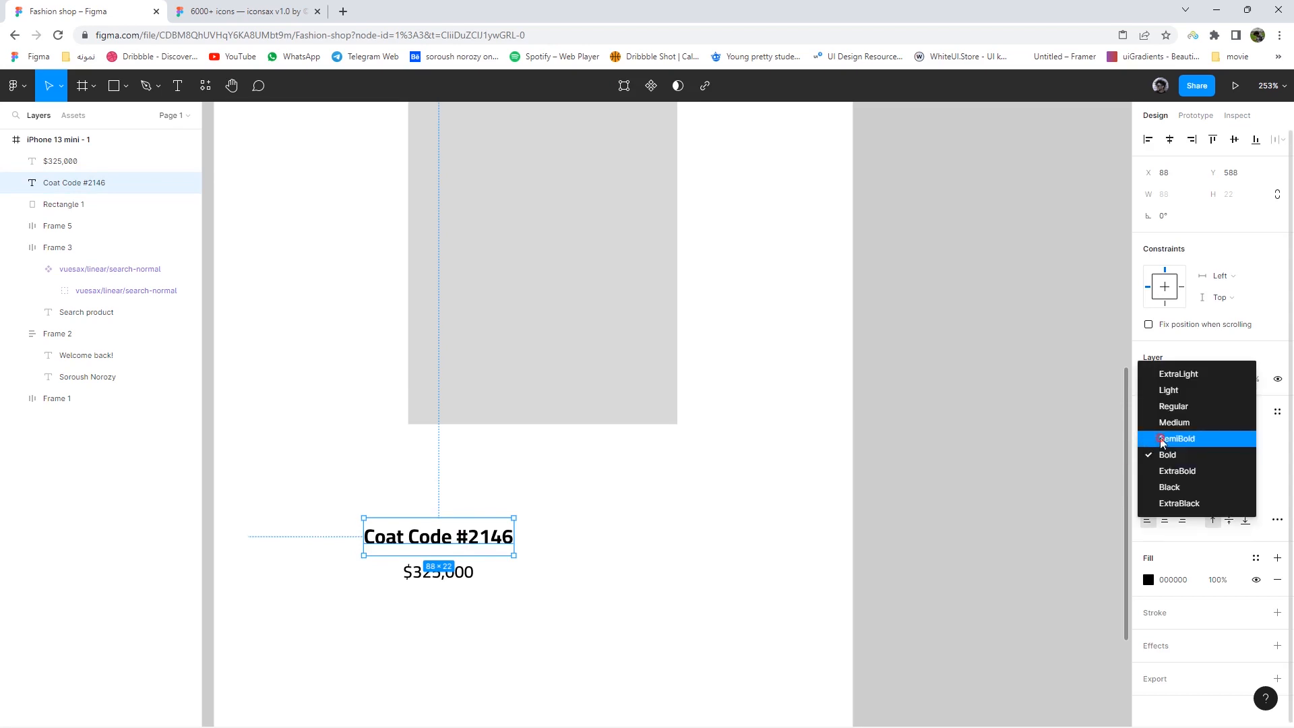
{"action": "left_click", "coordinate": [1149, 438]}
- Colour the price text dark grey 484848
{"action": "left_click", "coordinate": [468, 574]}
{"action": "left_click", "coordinate": [1148, 580]}
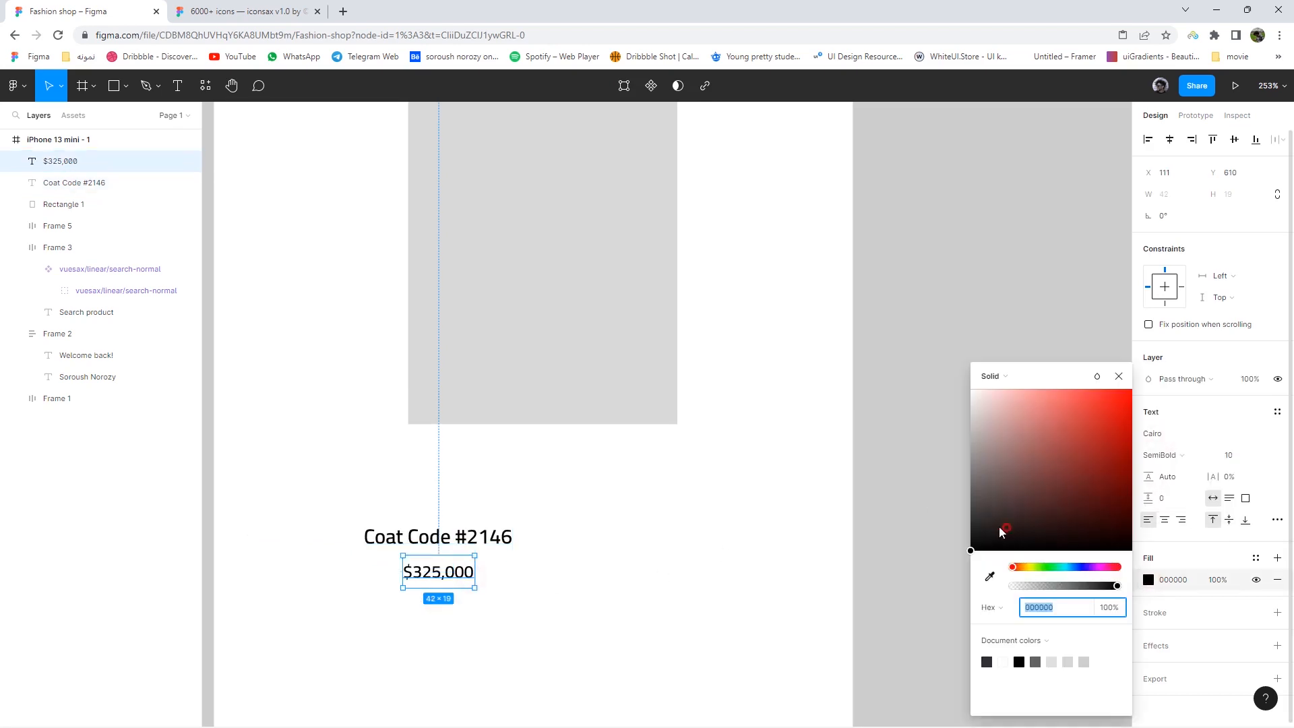
{"action": "left_click_drag", "start_coordinate": [1000, 532], "coordinate": [959, 512]}
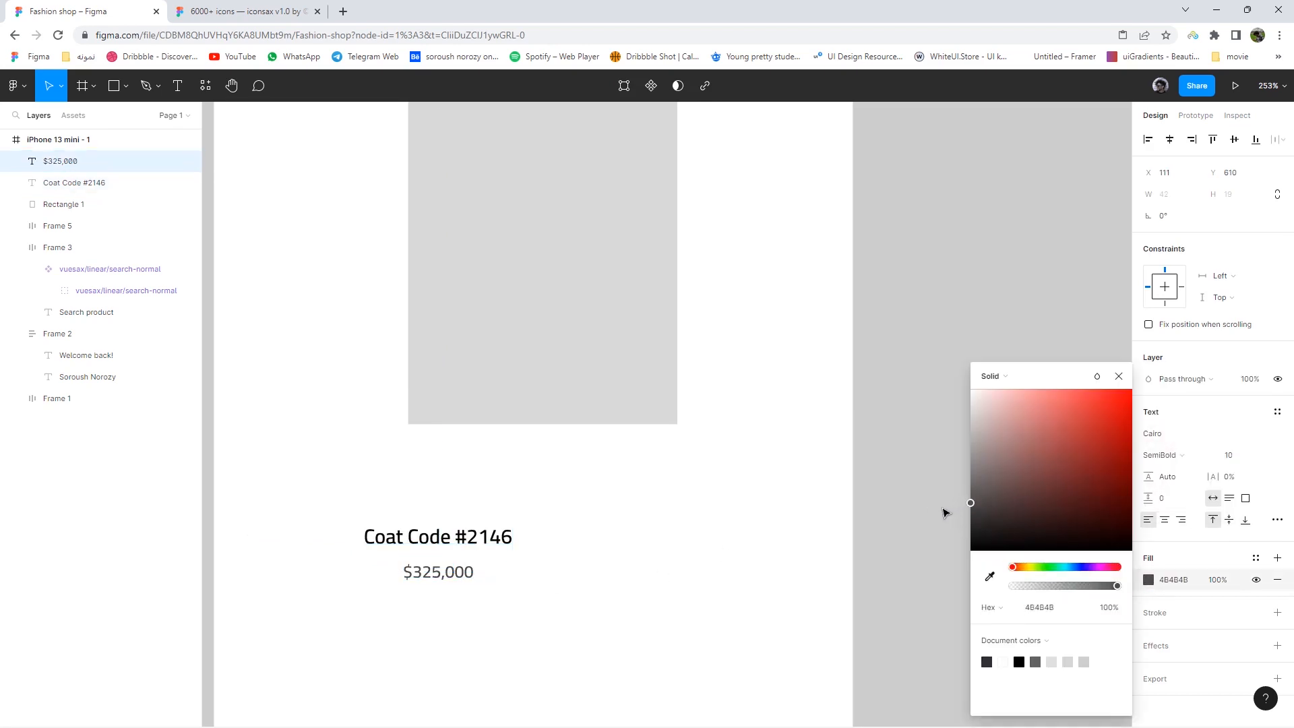
{"action": "left_click", "coordinate": [701, 543]}
{"action": "scroll", "coordinate": [528, 607], "scroll_direction": "down", "scroll_amount": 5}
{"action": "left_click_drag", "start_coordinate": [528, 606], "coordinate": [461, 568]}
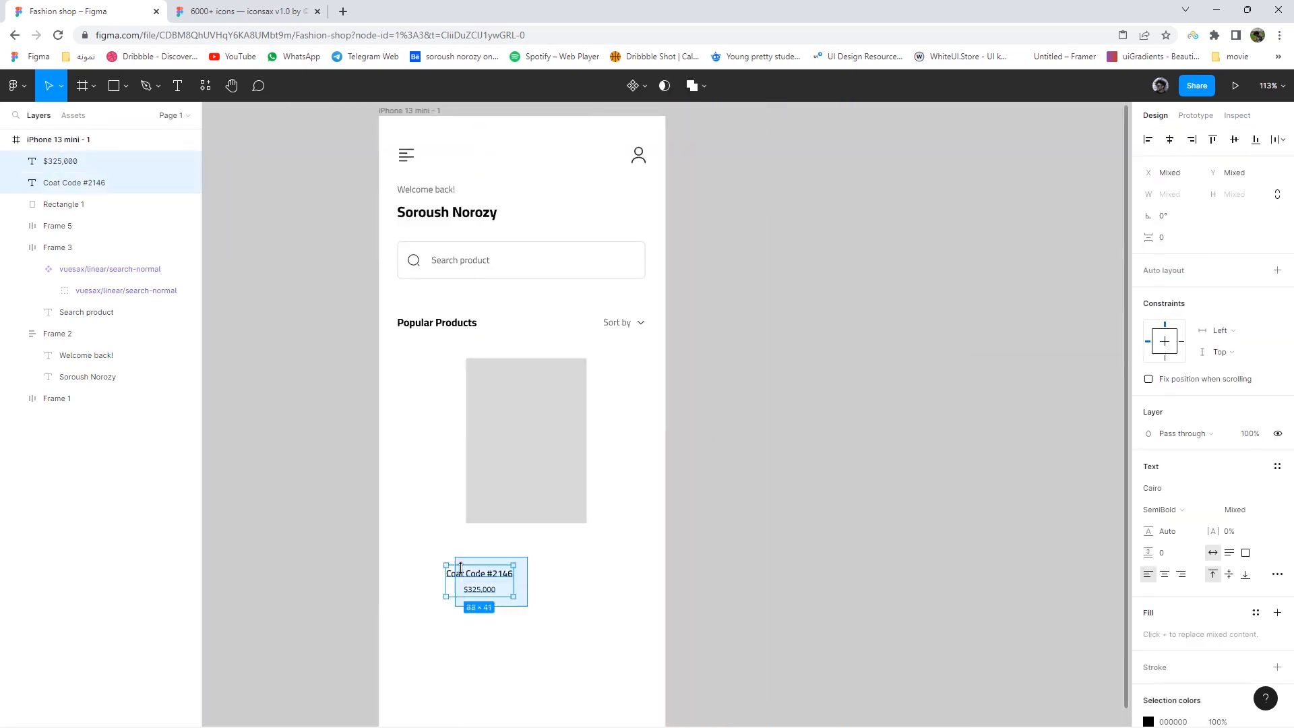
- Wrap the title and price in a white, rounded 119×41 auto-layout frame
{"action": "right_click", "coordinate": [461, 568]}
{"action": "left_click", "coordinate": [490, 495]}
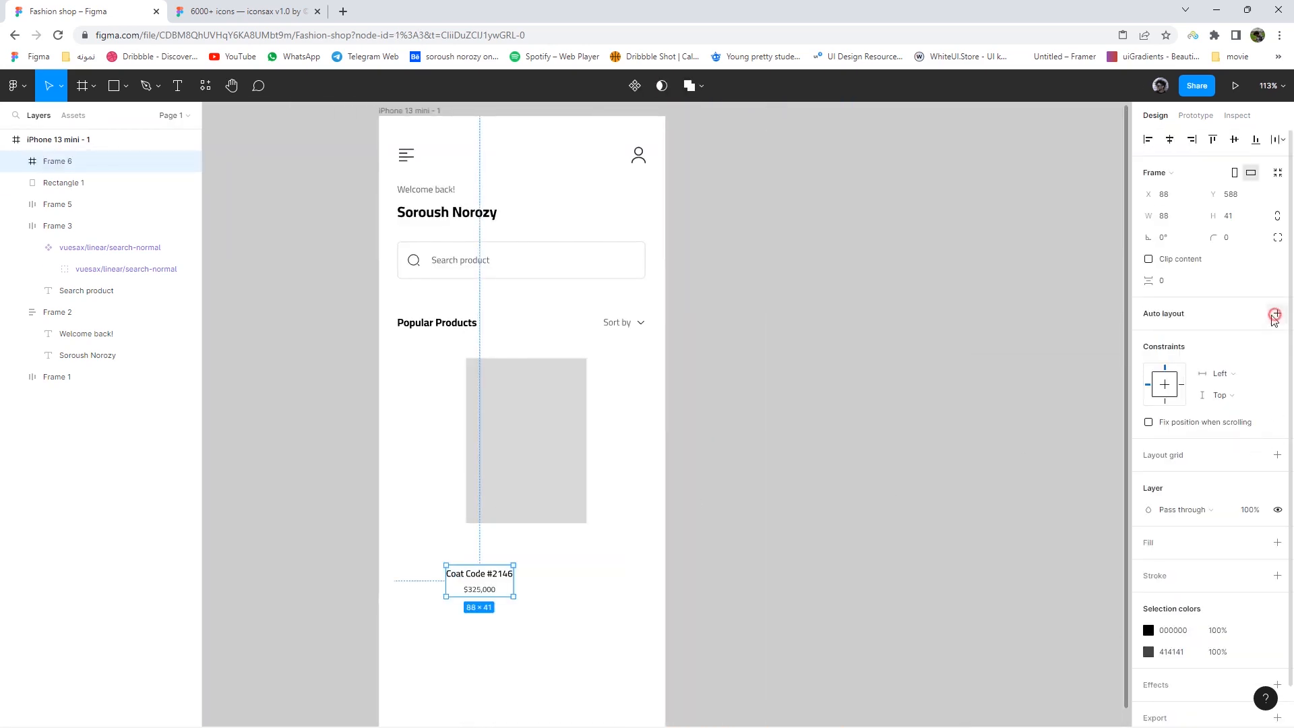
{"action": "left_click", "coordinate": [1274, 315]}
{"action": "scroll", "coordinate": [512, 600], "scroll_direction": "up", "scroll_amount": 3}
{"action": "left_click_drag", "start_coordinate": [507, 597], "coordinate": [551, 599]}
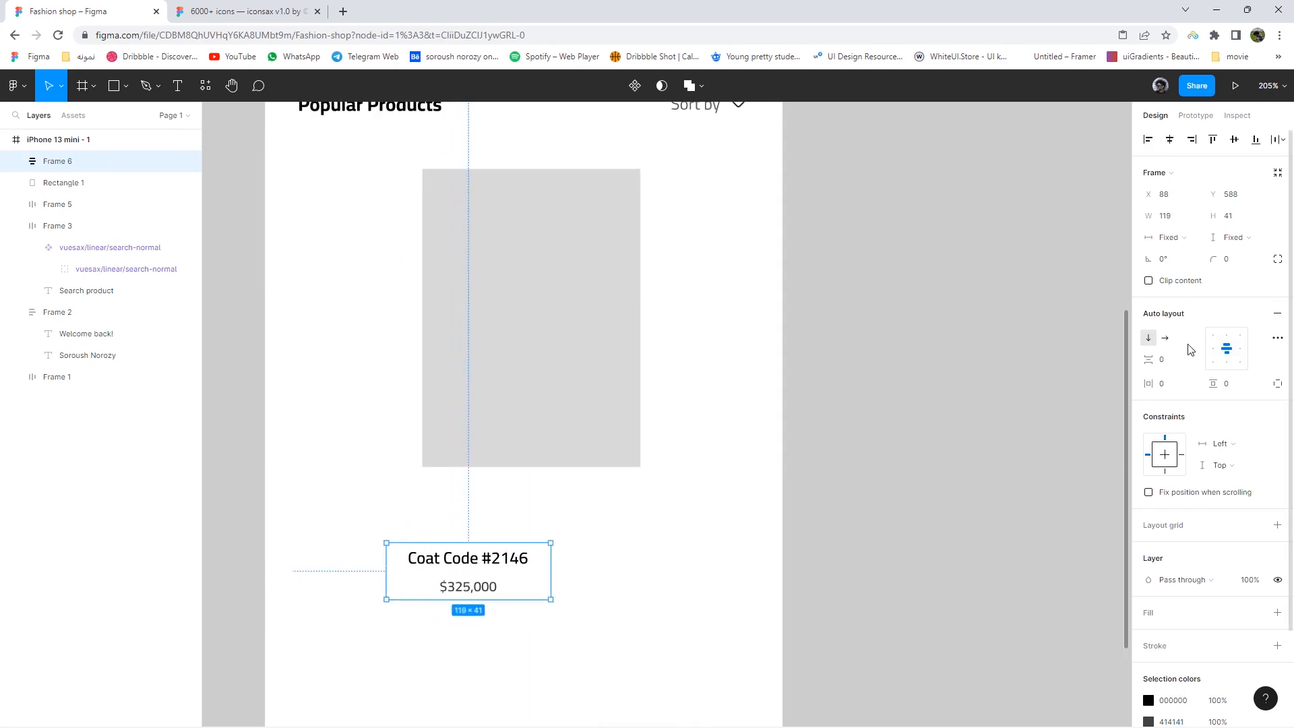
{"action": "left_click", "coordinate": [1233, 262]}
{"action": "type", "text": "1"}
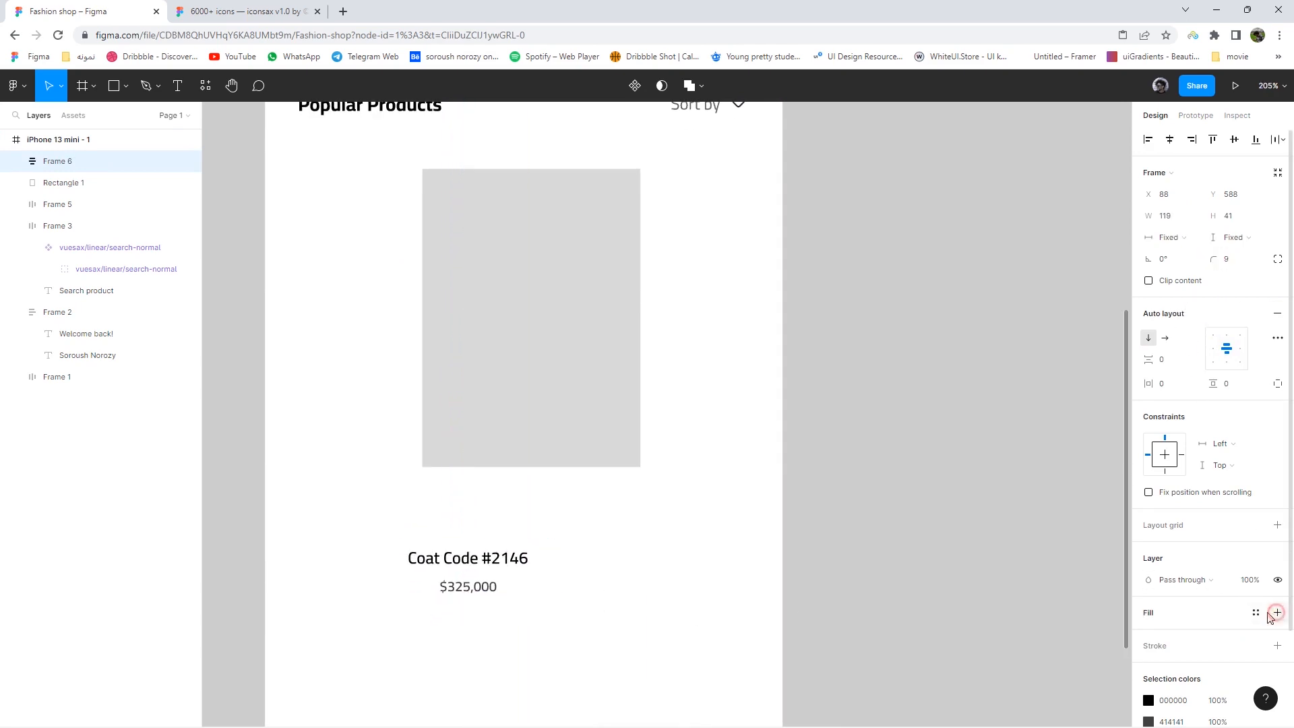
{"action": "left_click", "coordinate": [1276, 613]}
- Place the card over the grey product image, keeping its opacity and white fill unchanged
{"action": "left_click_drag", "start_coordinate": [512, 589], "coordinate": [593, 426]}
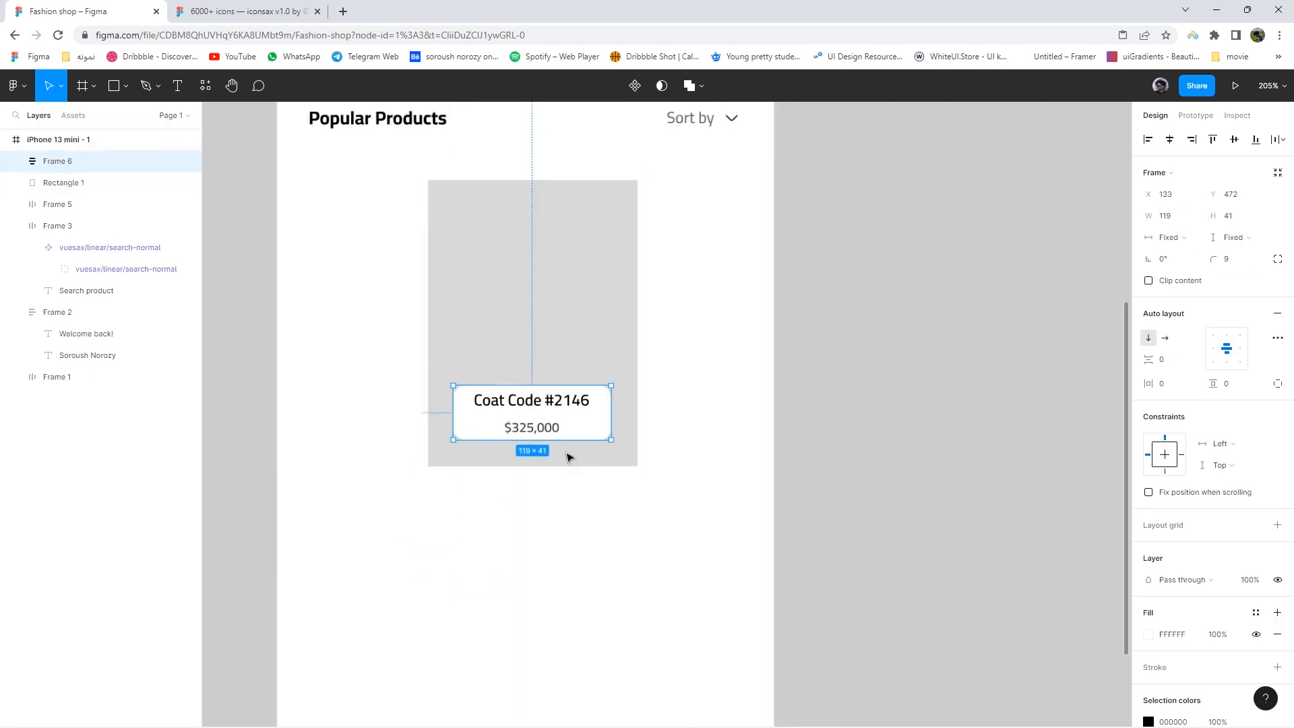
{"action": "scroll", "coordinate": [569, 458], "scroll_direction": "down", "scroll_amount": 3}
{"action": "scroll", "coordinate": [586, 529], "scroll_direction": "up", "scroll_amount": 3}
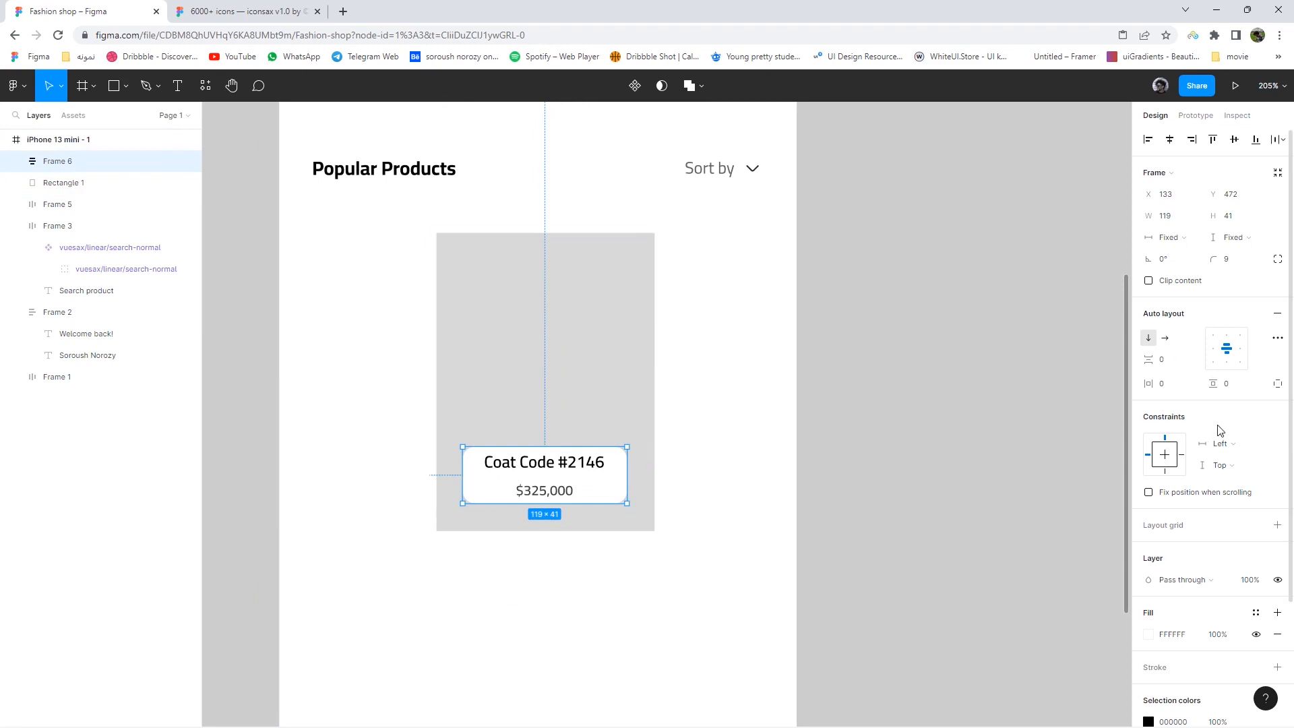
{"action": "scroll", "coordinate": [1224, 489], "scroll_direction": "down", "scroll_amount": 2}
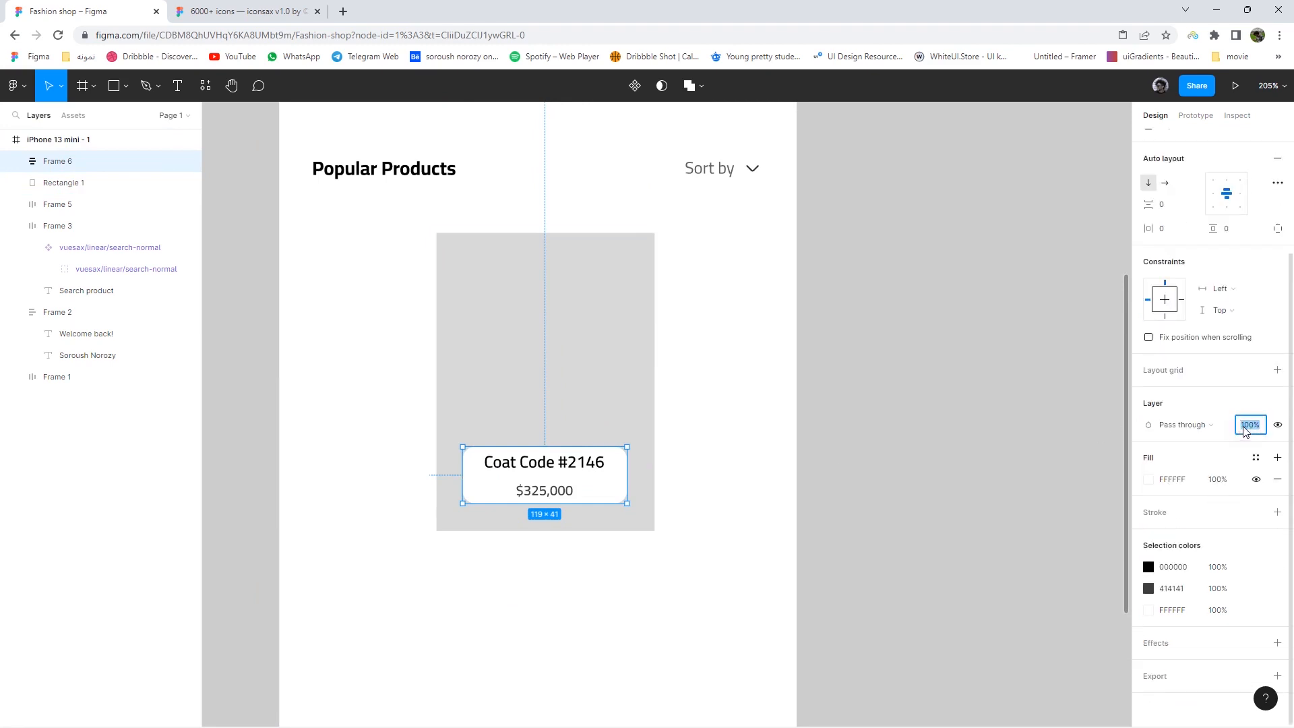
{"action": "type", "text": "0"}
{"action": "key", "text": "Return"}
{"action": "key", "text": "ctrl+z"}
{"action": "left_click", "coordinate": [1217, 483]}
{"action": "type", "text": "0"}
{"action": "key", "text": "Return"}
{"action": "left_click", "coordinate": [740, 475]}
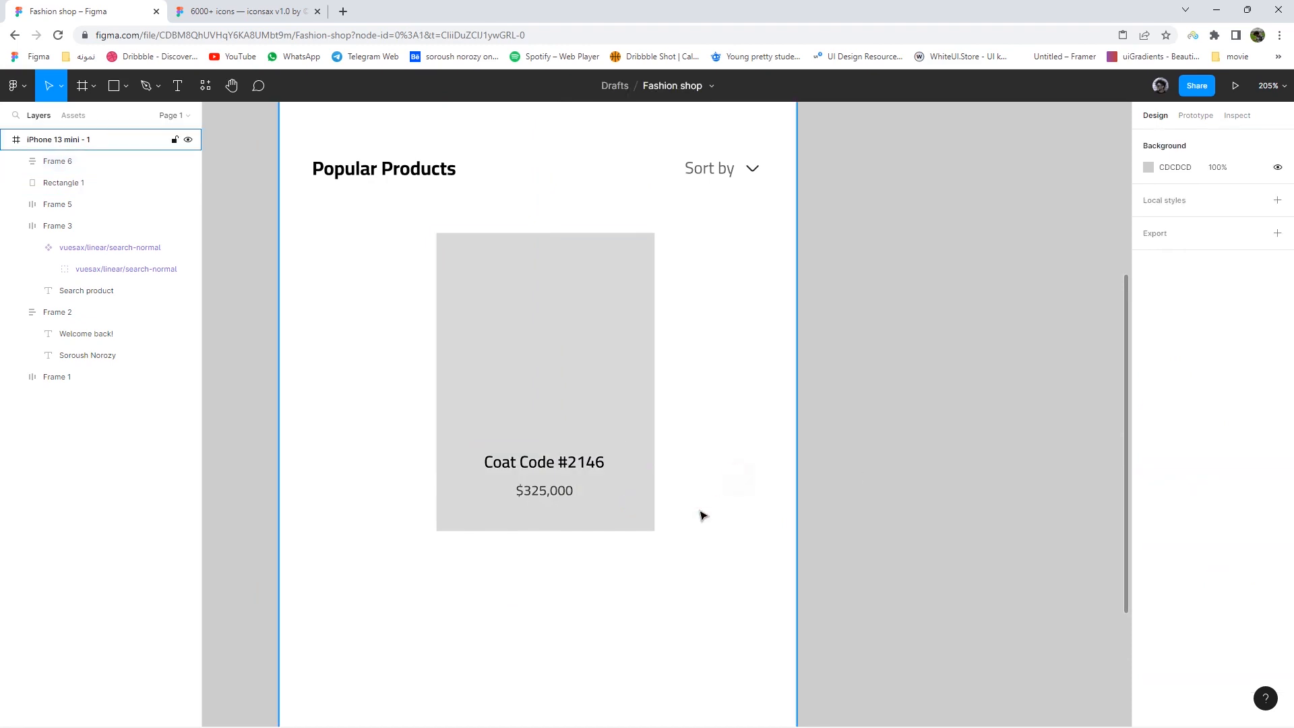
{"action": "key", "text": "ctrl+z"}
{"action": "key", "text": "ctrl+z"}
{"action": "left_click", "coordinate": [698, 516]}
- Move the product rectangle left to x 24 and re-centre the card on it
{"action": "left_click", "coordinate": [626, 378]}
{"action": "left_click_drag", "start_coordinate": [626, 378], "coordinate": [491, 396]}
{"action": "left_click_drag", "start_coordinate": [563, 487], "coordinate": [475, 490]}
{"action": "left_click", "coordinate": [495, 397]}
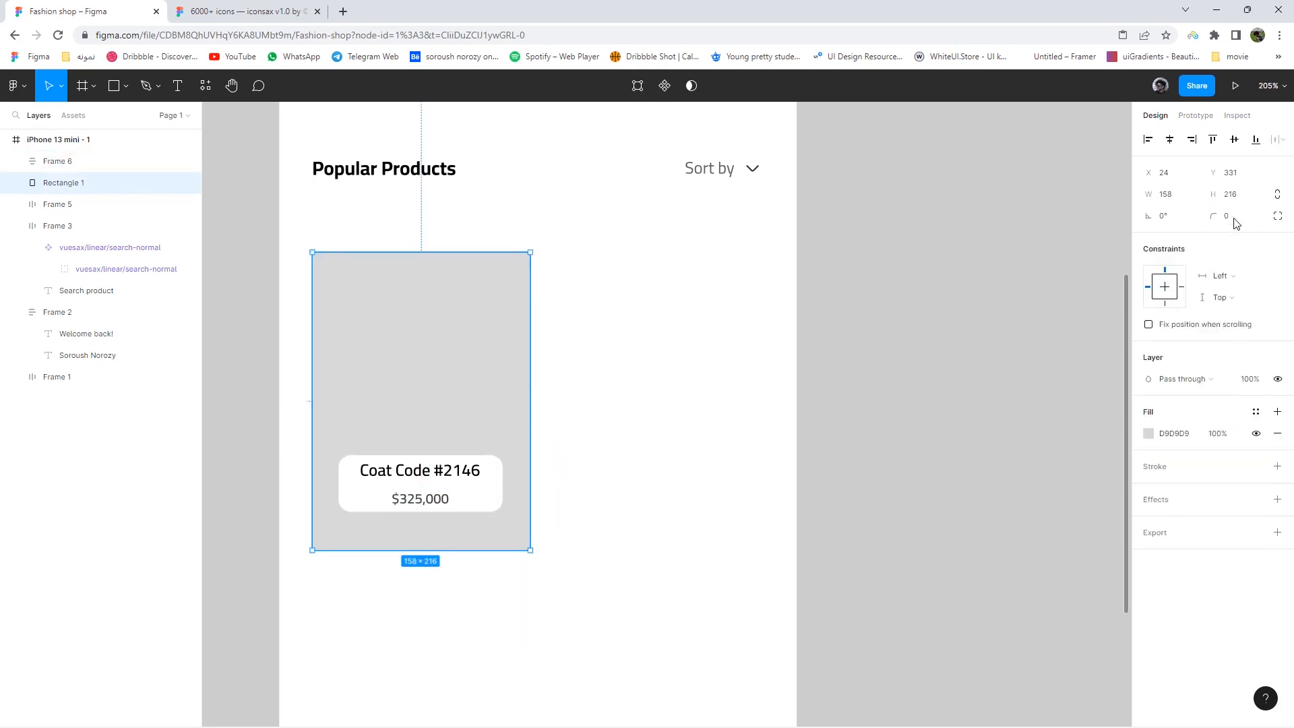
- Round the white card's corners and nudge it slightly lower on the image
{"action": "scroll", "coordinate": [714, 339], "scroll_direction": "up", "scroll_amount": 4}
{"action": "left_click", "coordinate": [721, 324]}
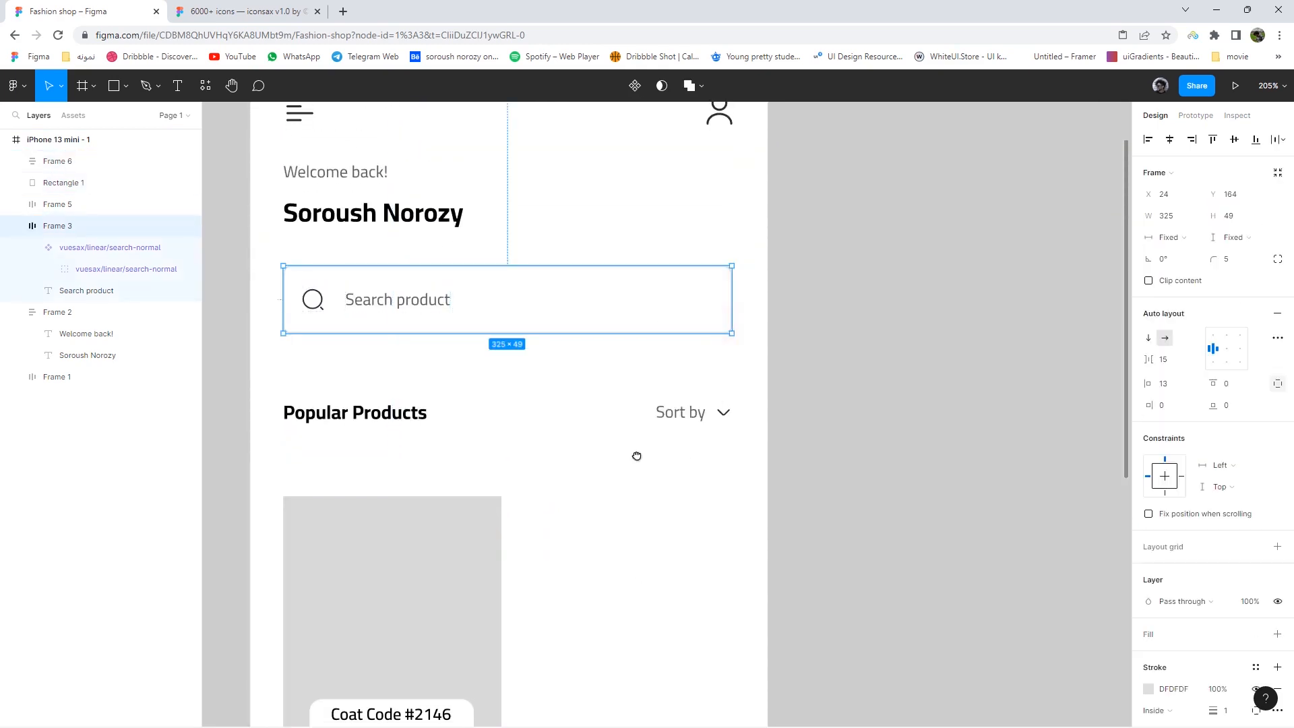
{"action": "scroll", "coordinate": [636, 453], "scroll_direction": "down", "scroll_amount": 4}
{"action": "left_click", "coordinate": [517, 317]}
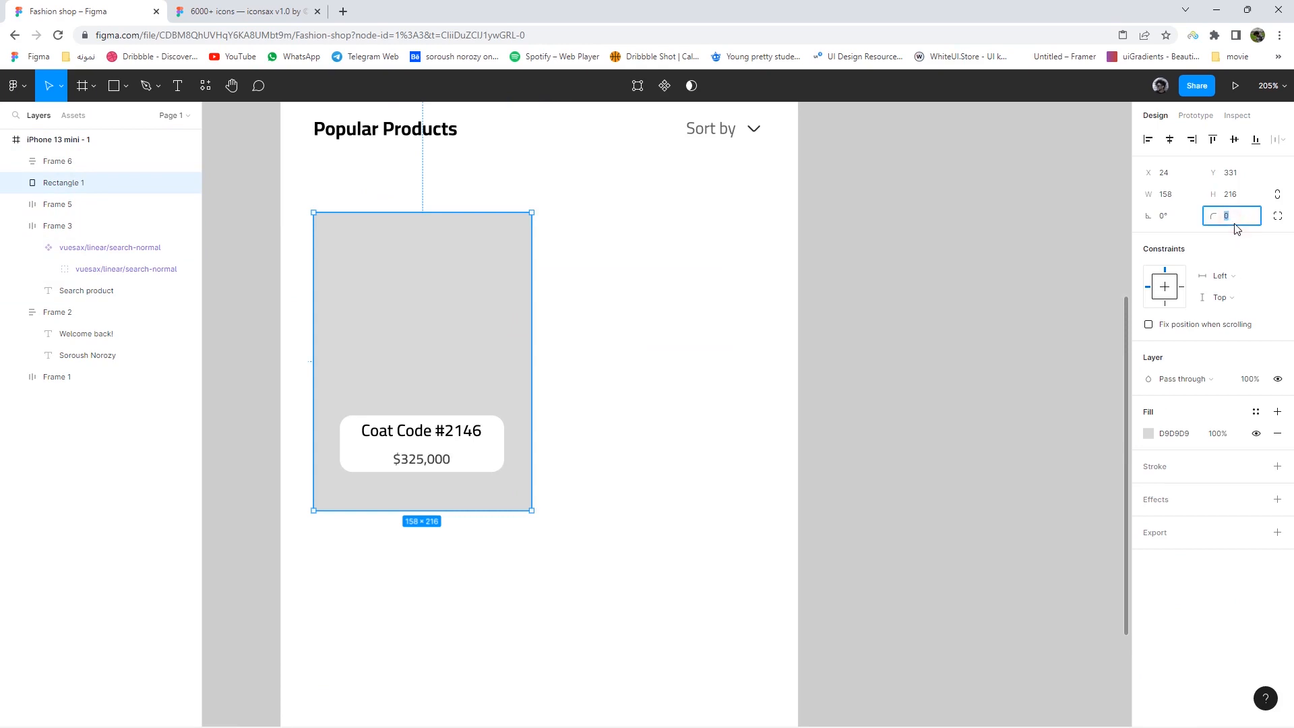
{"action": "left_click", "coordinate": [479, 462]}
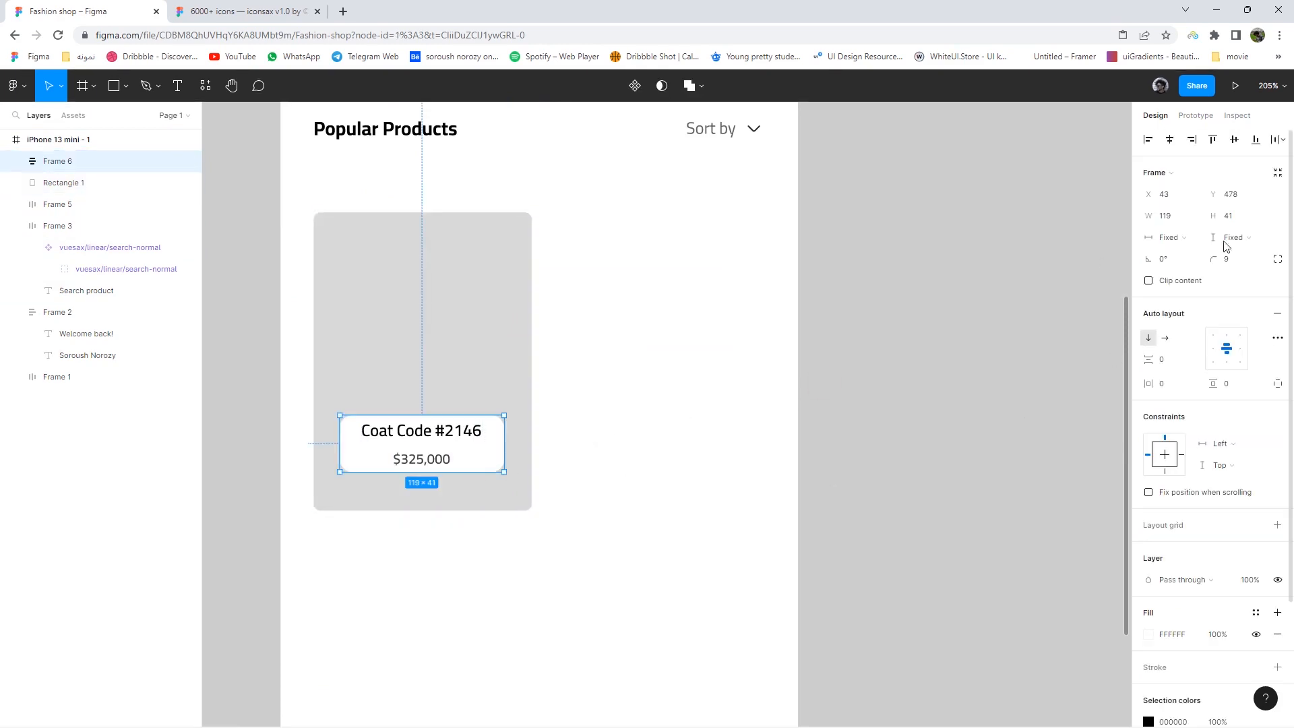
{"action": "key", "text": "Return"}
{"action": "left_click", "coordinate": [605, 458]}
{"action": "left_click_drag", "start_coordinate": [452, 444], "coordinate": [454, 457]}
- Fill the rectangle with the model-in-coat photo from Pictures, cropped into position
{"action": "left_click", "coordinate": [467, 407]}
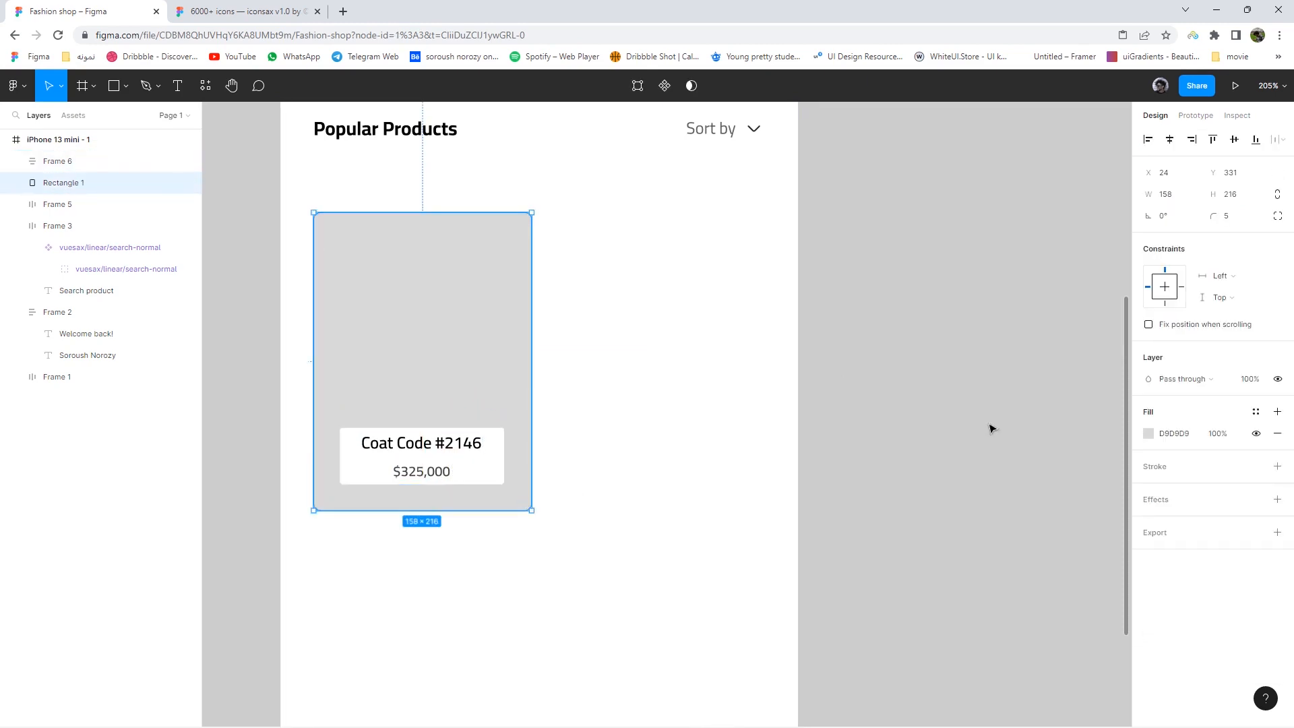
{"action": "left_click", "coordinate": [1149, 434]}
{"action": "left_click", "coordinate": [991, 376]}
{"action": "left_click", "coordinate": [1005, 456]}
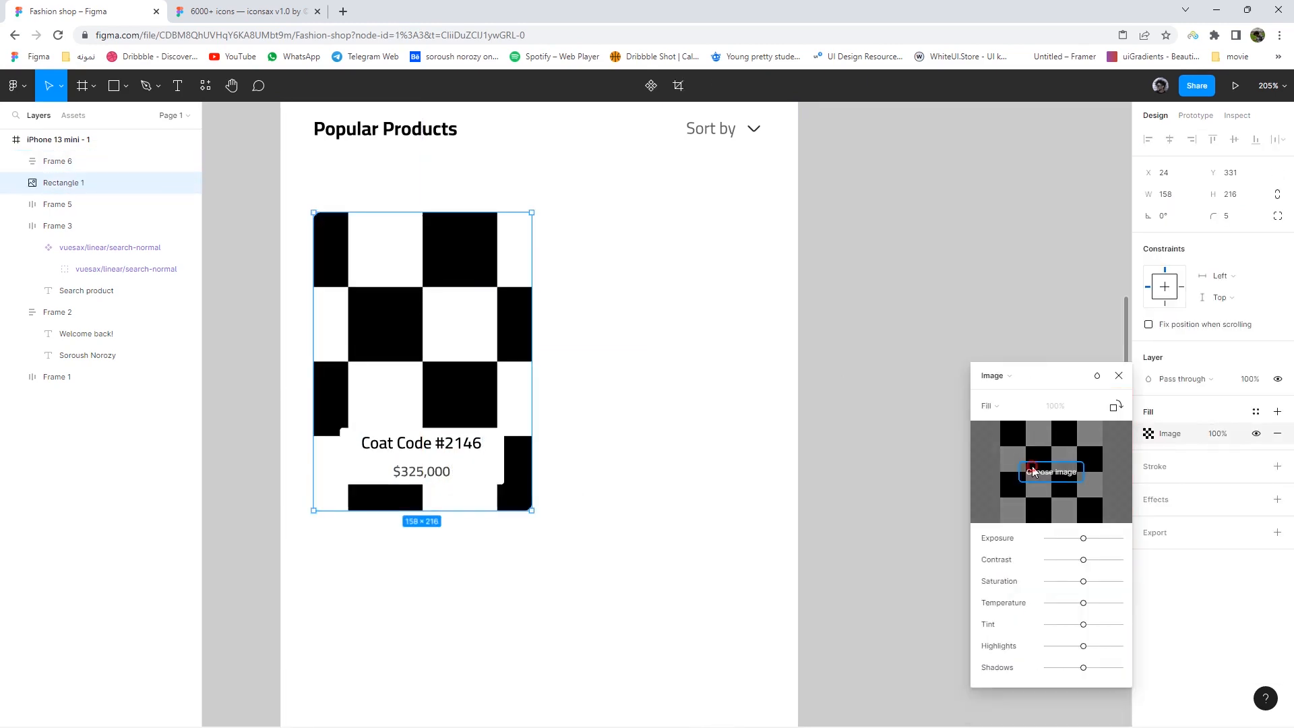
{"action": "left_click", "coordinate": [1038, 482]}
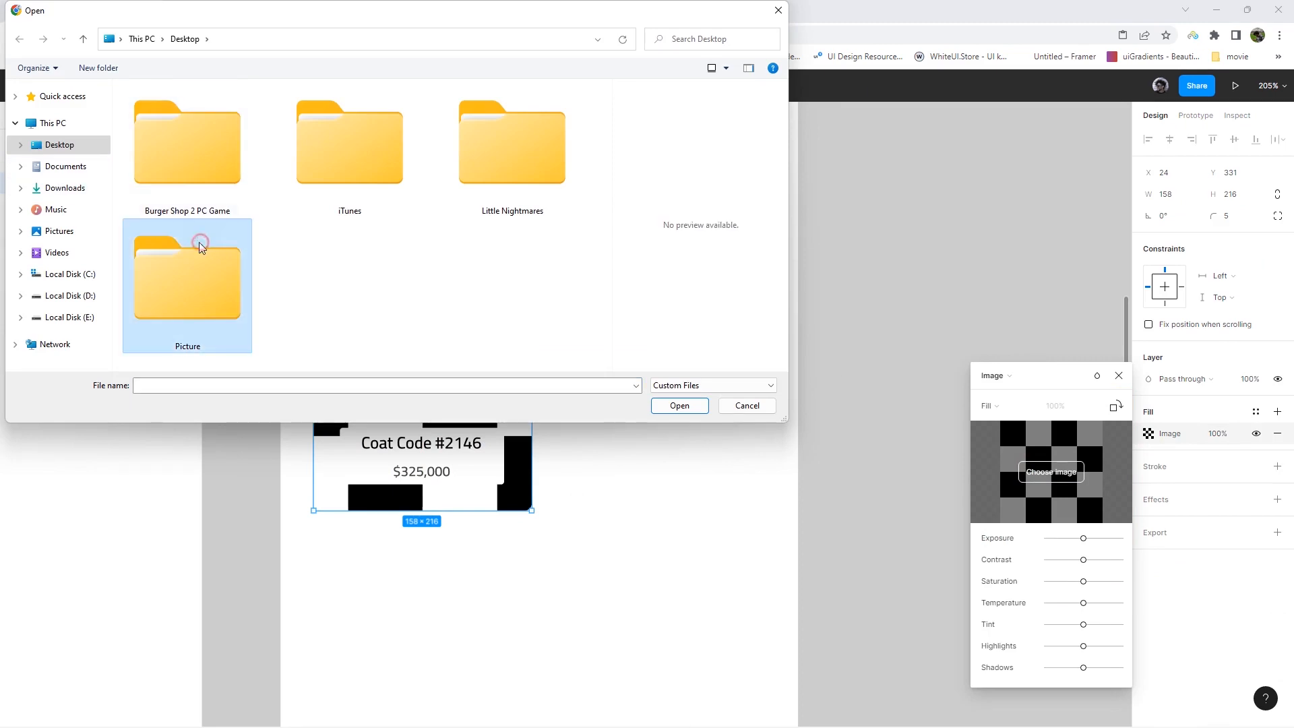
{"action": "double_click", "coordinate": [200, 242]}
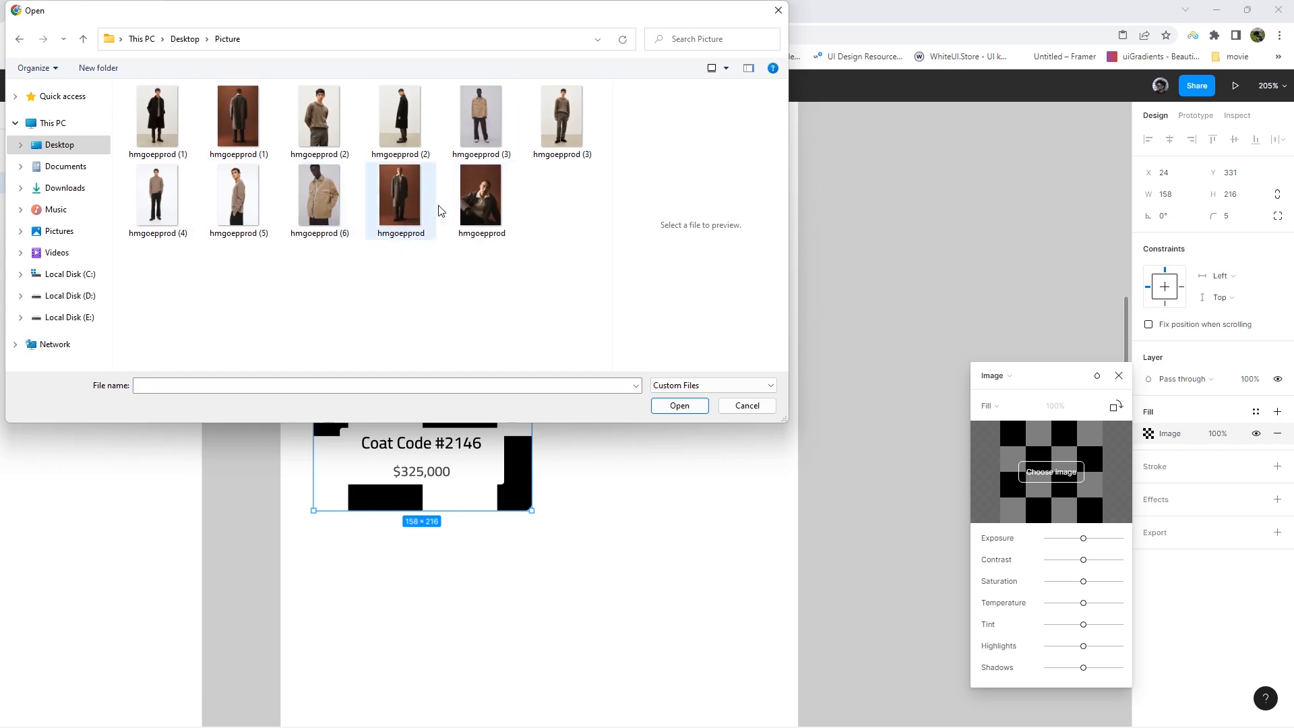
{"action": "double_click", "coordinate": [455, 209]}
{"action": "left_click", "coordinate": [989, 406]}
{"action": "left_click", "coordinate": [1000, 434]}
{"action": "left_click_drag", "start_coordinate": [384, 348], "coordinate": [386, 341]}
{"action": "left_click", "coordinate": [633, 373]}
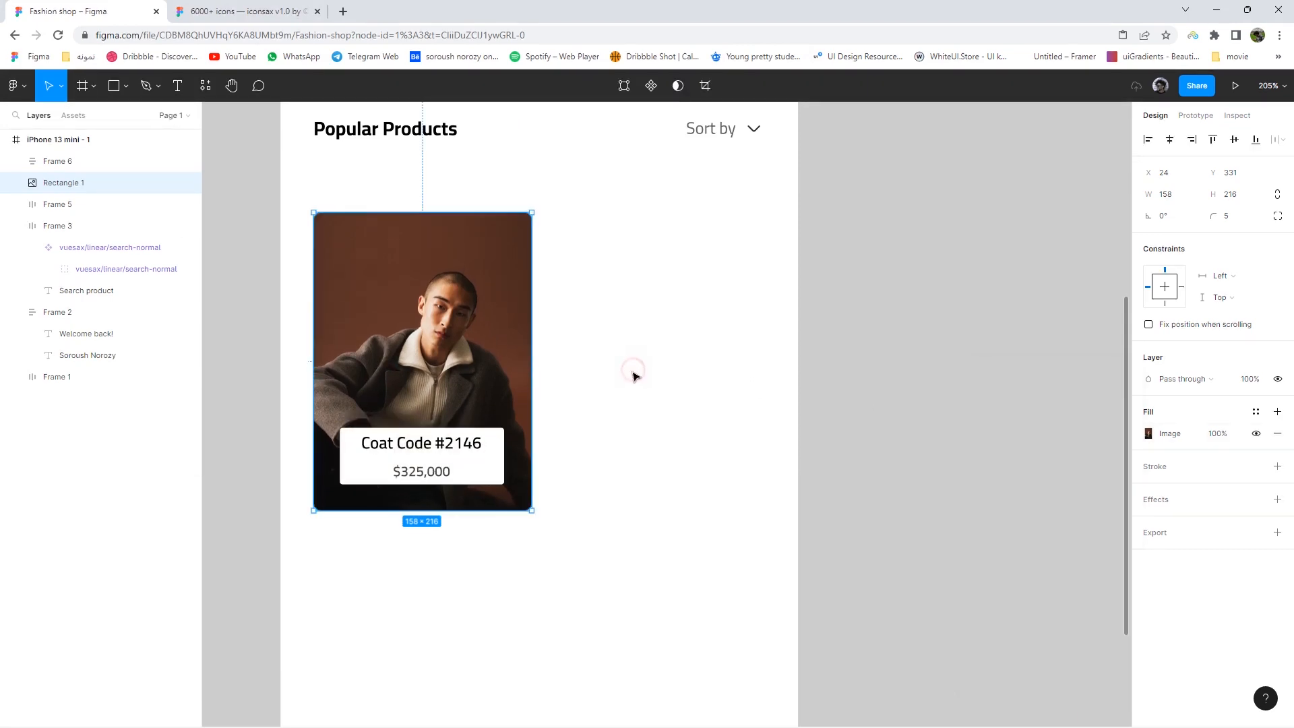
- Review the white card's fill opacity, leaving it unchanged
{"action": "left_click", "coordinate": [489, 439]}
{"action": "scroll", "coordinate": [1203, 610], "scroll_direction": "down", "scroll_amount": 2}
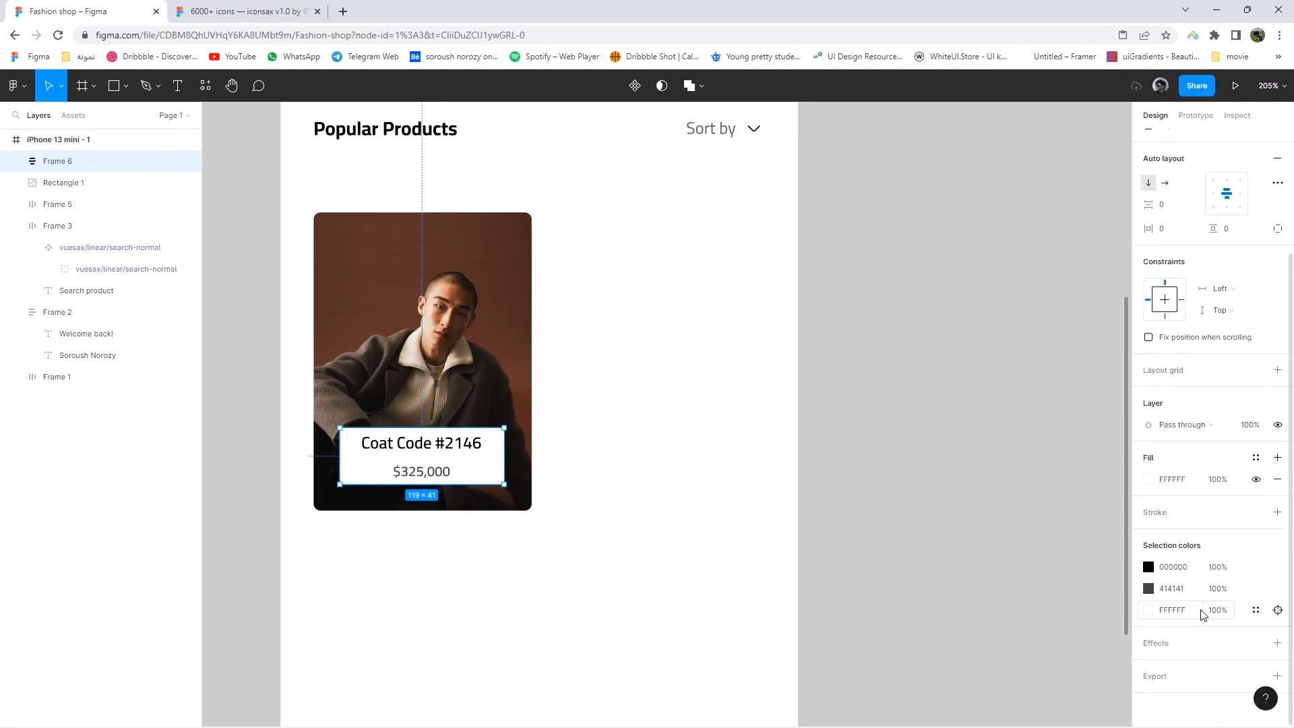
{"action": "left_click", "coordinate": [1217, 483]}
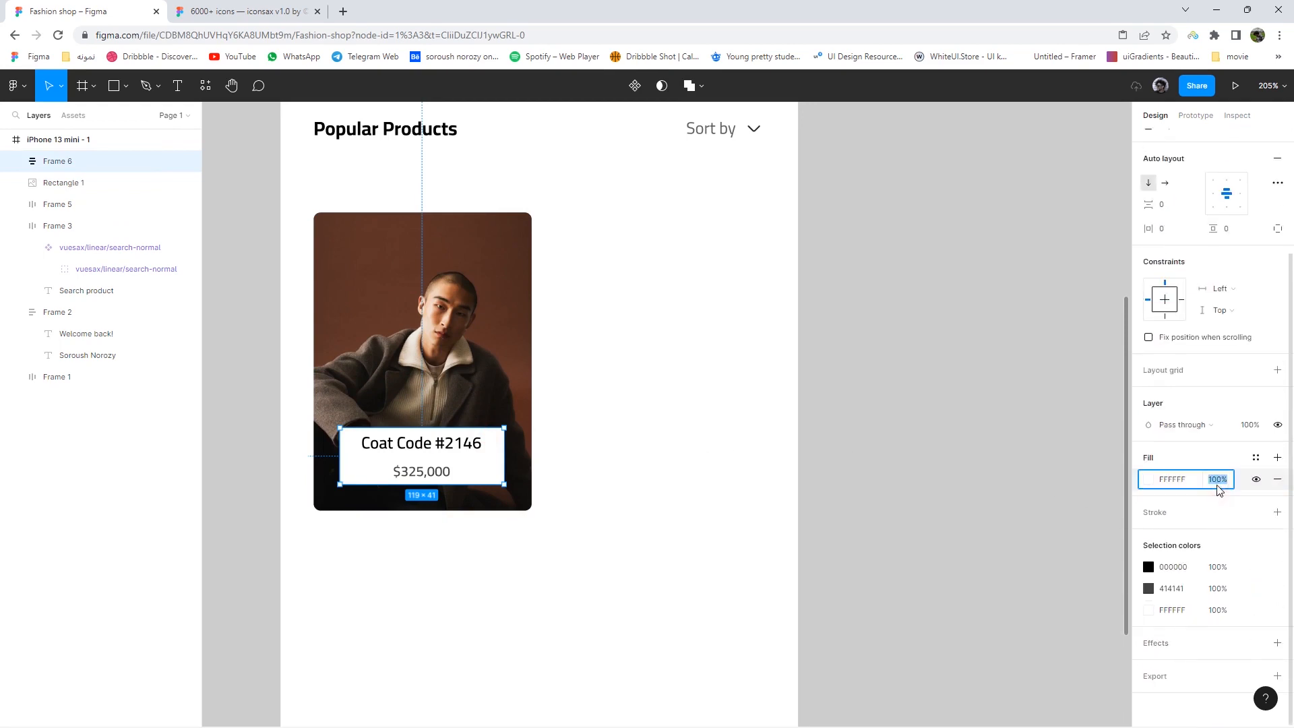
{"action": "key", "text": "ctrl+z"}
{"action": "left_click", "coordinate": [677, 510]}
{"action": "scroll", "coordinate": [673, 509], "scroll_direction": "down", "scroll_amount": 2}
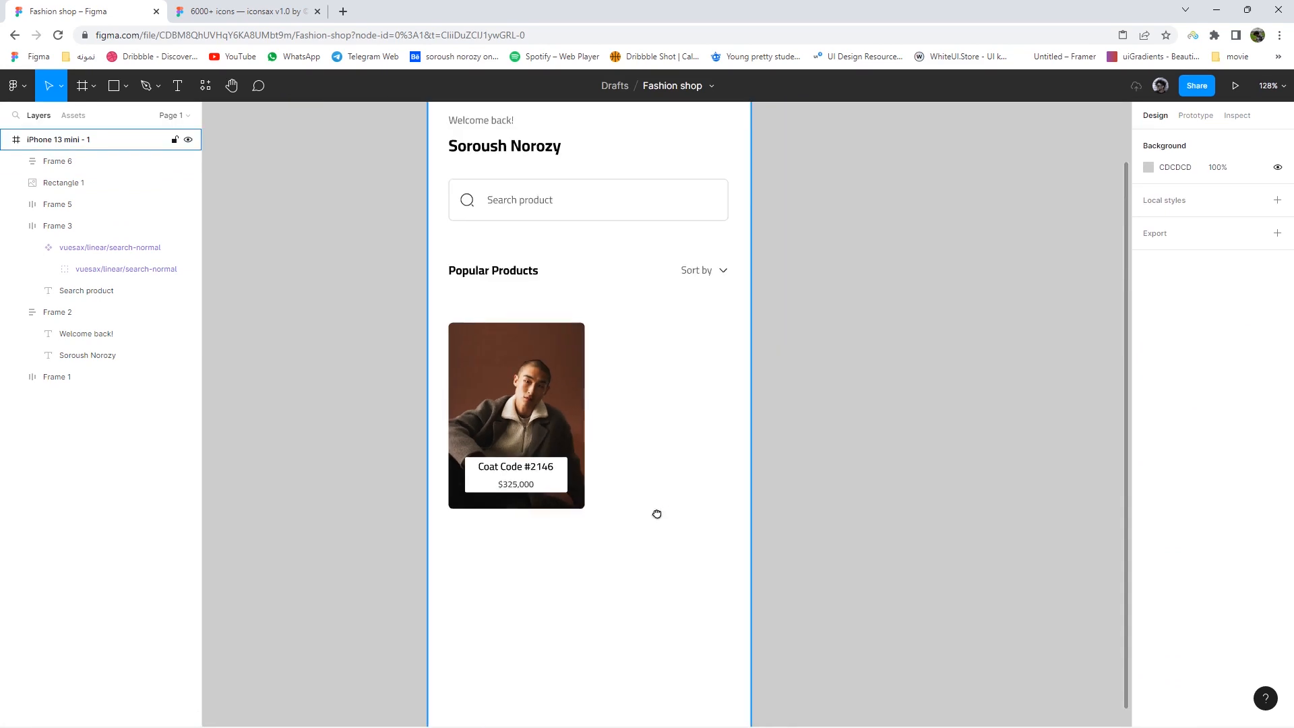
- Copy the shopping cart icon from the iconsax library's Shop set
{"action": "scroll", "coordinate": [689, 462], "scroll_direction": "up", "scroll_amount": 2}
{"action": "left_click", "coordinate": [245, 11]}
{"action": "scroll", "coordinate": [618, 404], "scroll_direction": "down", "scroll_amount": 2}
{"action": "left_click_drag", "start_coordinate": [390, 489], "coordinate": [720, 246]}
{"action": "mouse_move", "coordinate": [423, 318]}
{"action": "left_mouse_down"}
{"action": "mouse_move", "coordinate": [634, 331]}
{"action": "mouse_move", "coordinate": [284, 320]}
{"action": "left_mouse_up"}
{"action": "mouse_move", "coordinate": [863, 364]}
{"action": "left_mouse_down"}
{"action": "mouse_move", "coordinate": [519, 362]}
{"action": "mouse_move", "coordinate": [284, 320]}
{"action": "left_mouse_up"}
{"action": "mouse_move", "coordinate": [888, 463]}
{"action": "left_mouse_down"}
{"action": "mouse_move", "coordinate": [712, 527]}
{"action": "mouse_move", "coordinate": [559, 554]}
{"action": "left_mouse_up"}
{"action": "left_click_drag", "start_coordinate": [803, 387], "coordinate": [618, 375]}
{"action": "scroll", "coordinate": [659, 309], "scroll_direction": "up", "scroll_amount": 2}
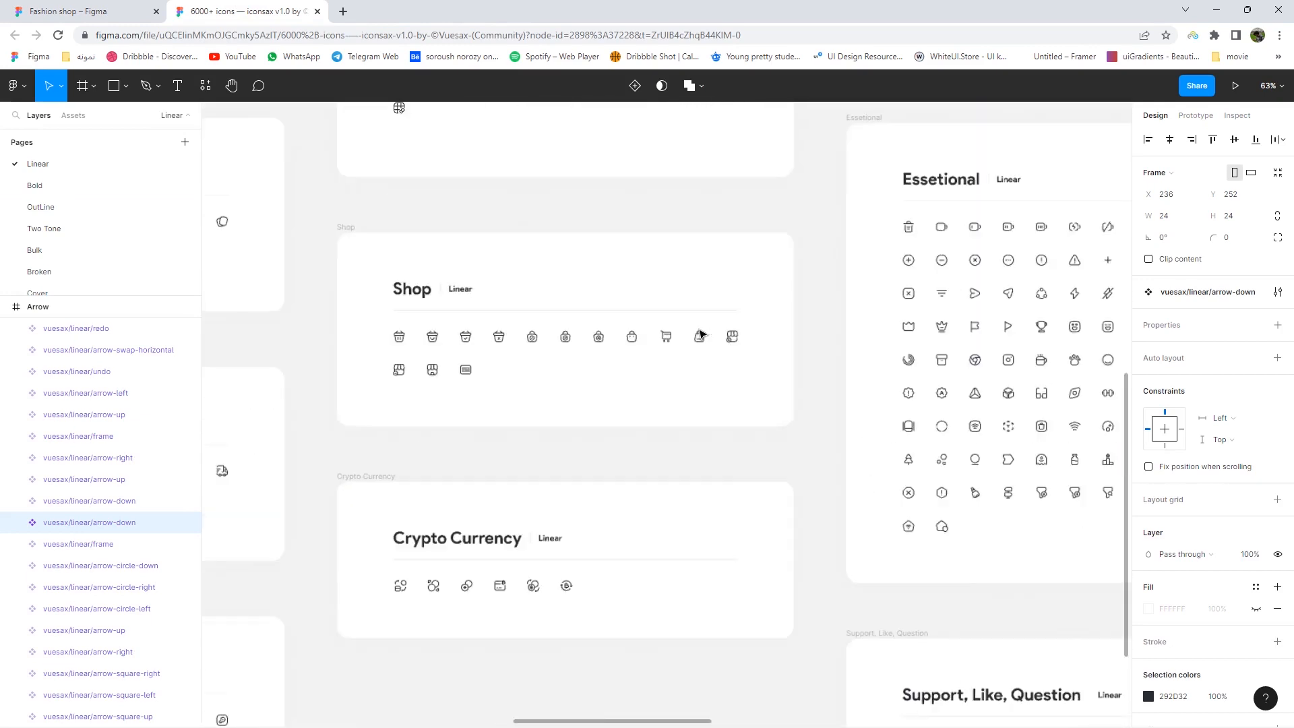
{"action": "left_click", "coordinate": [654, 349]}
{"action": "right_click", "coordinate": [654, 351]}
{"action": "left_click", "coordinate": [677, 306]}
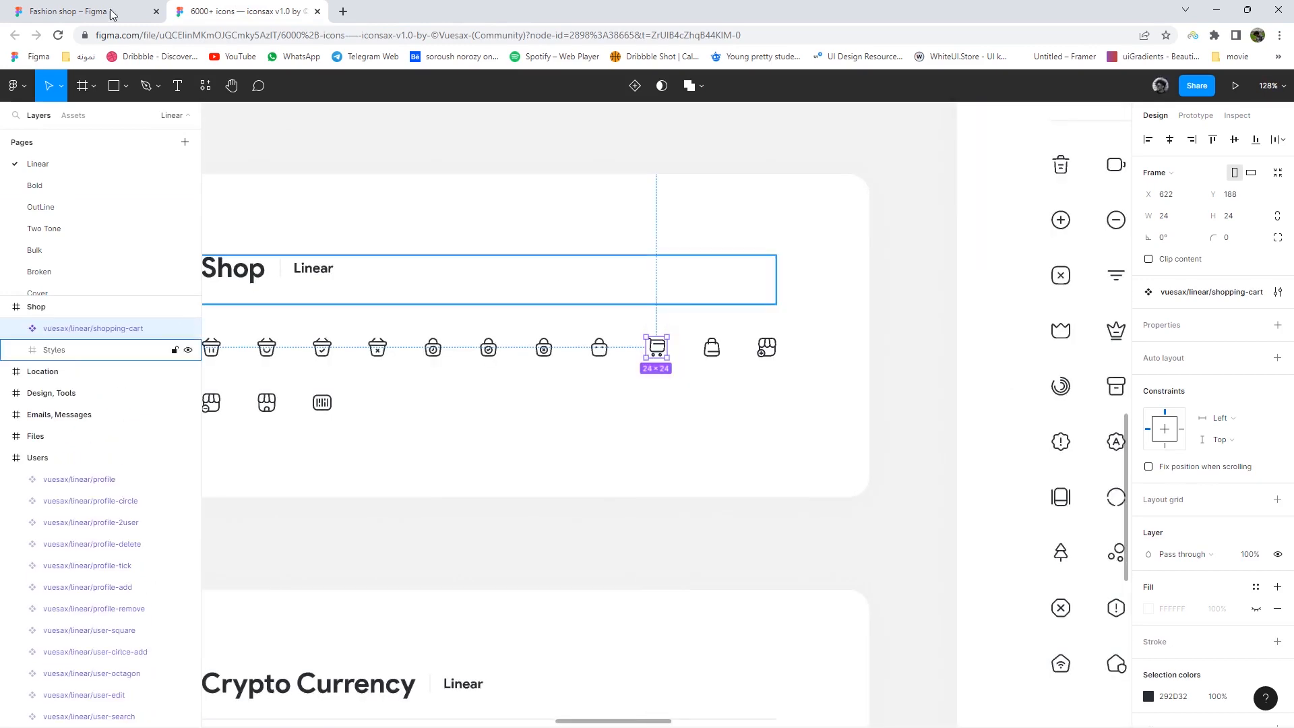
- Paste the cart icon into a white 40×40 auto-layout frame in the Fashion shop file
{"action": "left_click", "coordinate": [74, 12]}
{"action": "right_click", "coordinate": [868, 306]}
{"action": "left_click", "coordinate": [893, 303]}
{"action": "right_click", "coordinate": [875, 311]}
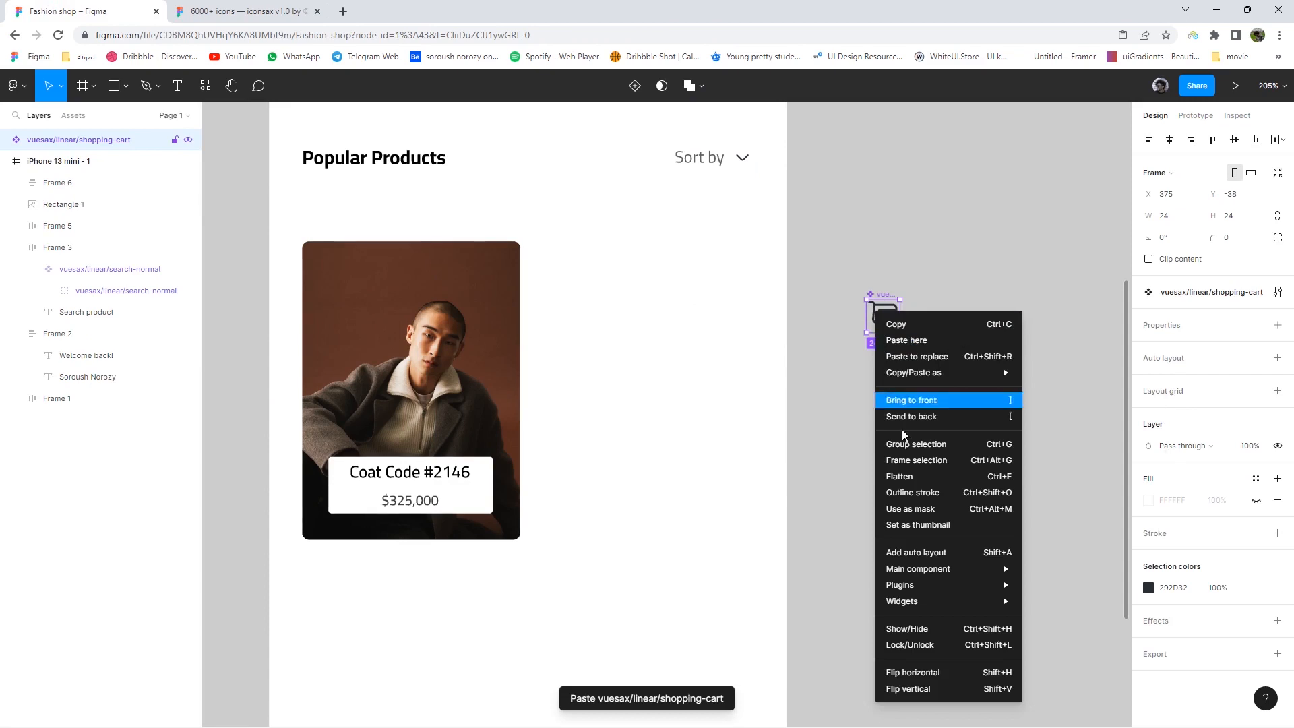
{"action": "left_click", "coordinate": [1011, 458]}
{"action": "left_click", "coordinate": [1277, 325]}
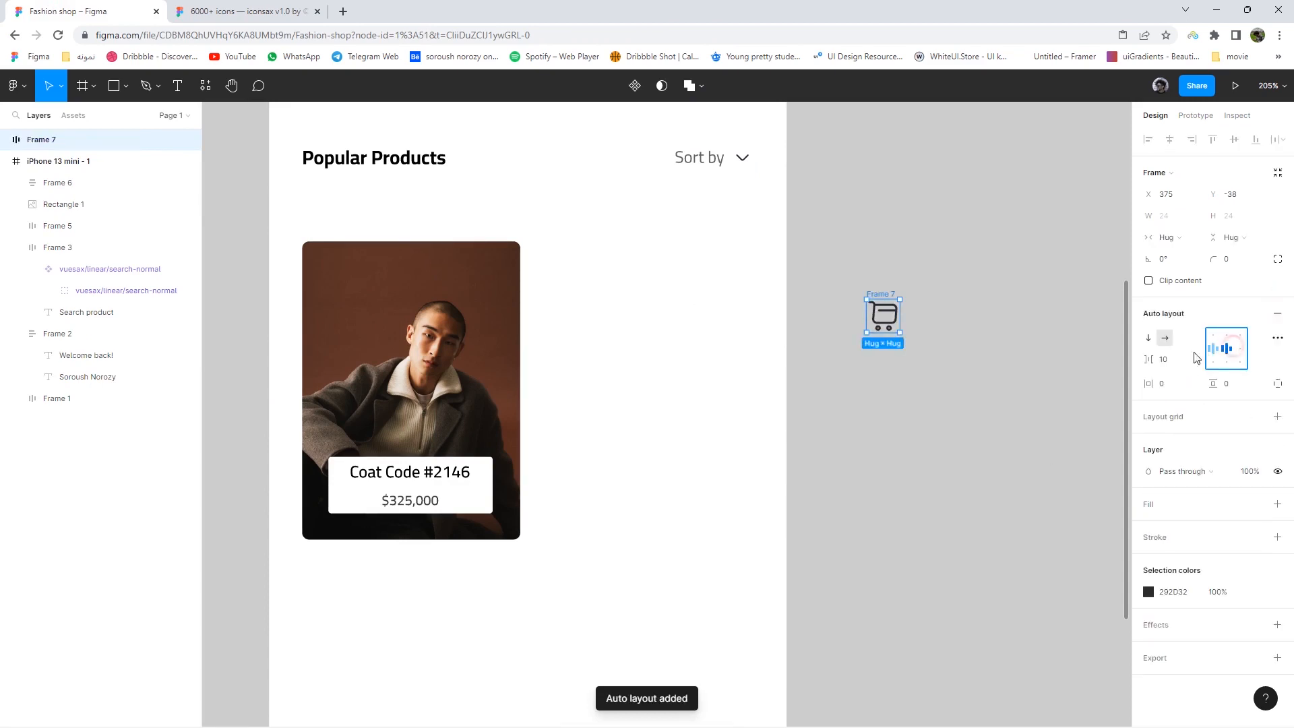
{"action": "left_click_drag", "start_coordinate": [901, 333], "coordinate": [922, 355]}
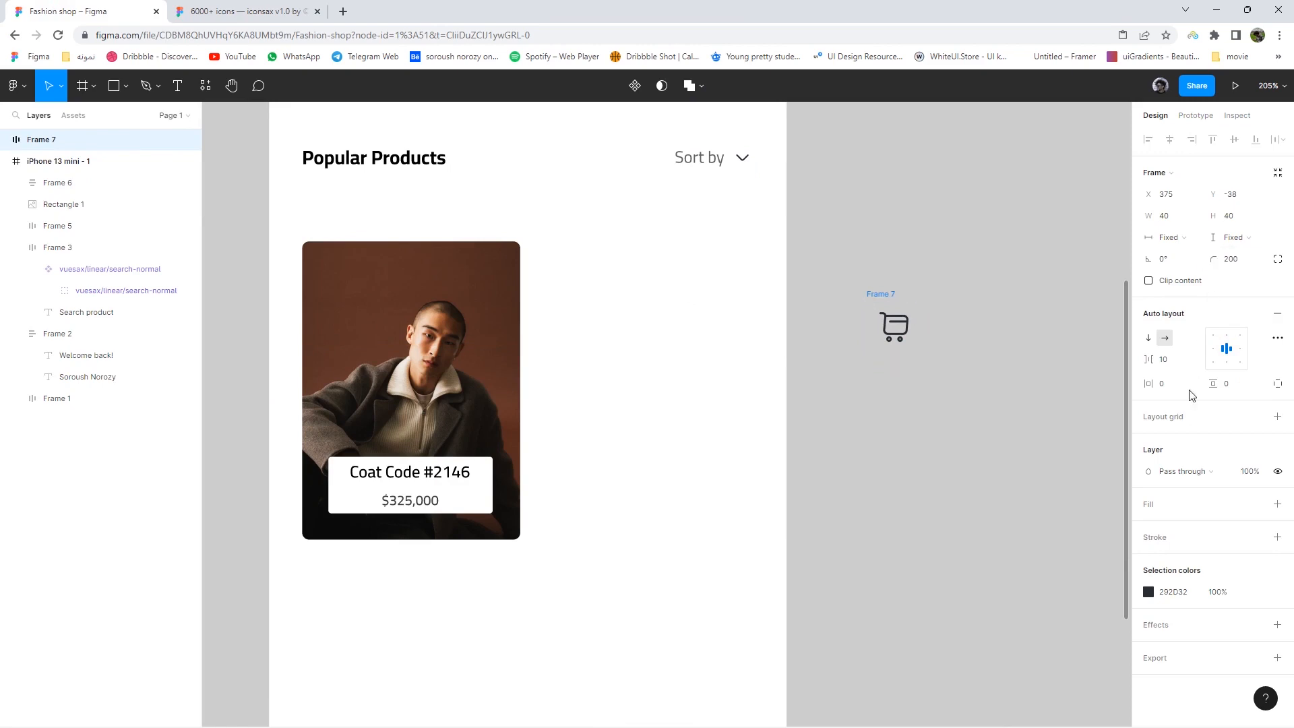
{"action": "left_click", "coordinate": [1277, 505]}
{"action": "left_click", "coordinate": [936, 384]}
- Scale the cart badge to 15×15 and place it on the card's top-right corner
{"action": "left_click", "coordinate": [905, 352]}
{"action": "key", "text": "k"}
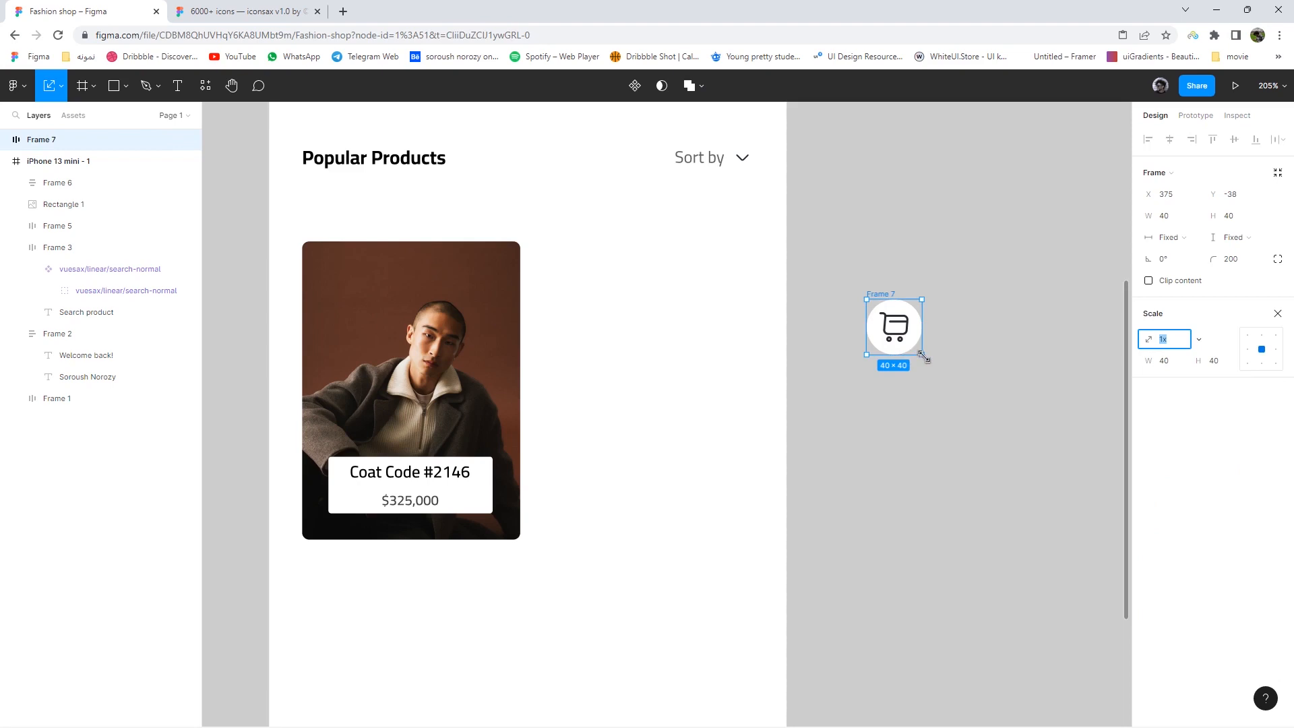
{"action": "left_click_drag", "start_coordinate": [885, 320], "coordinate": [779, 318]}
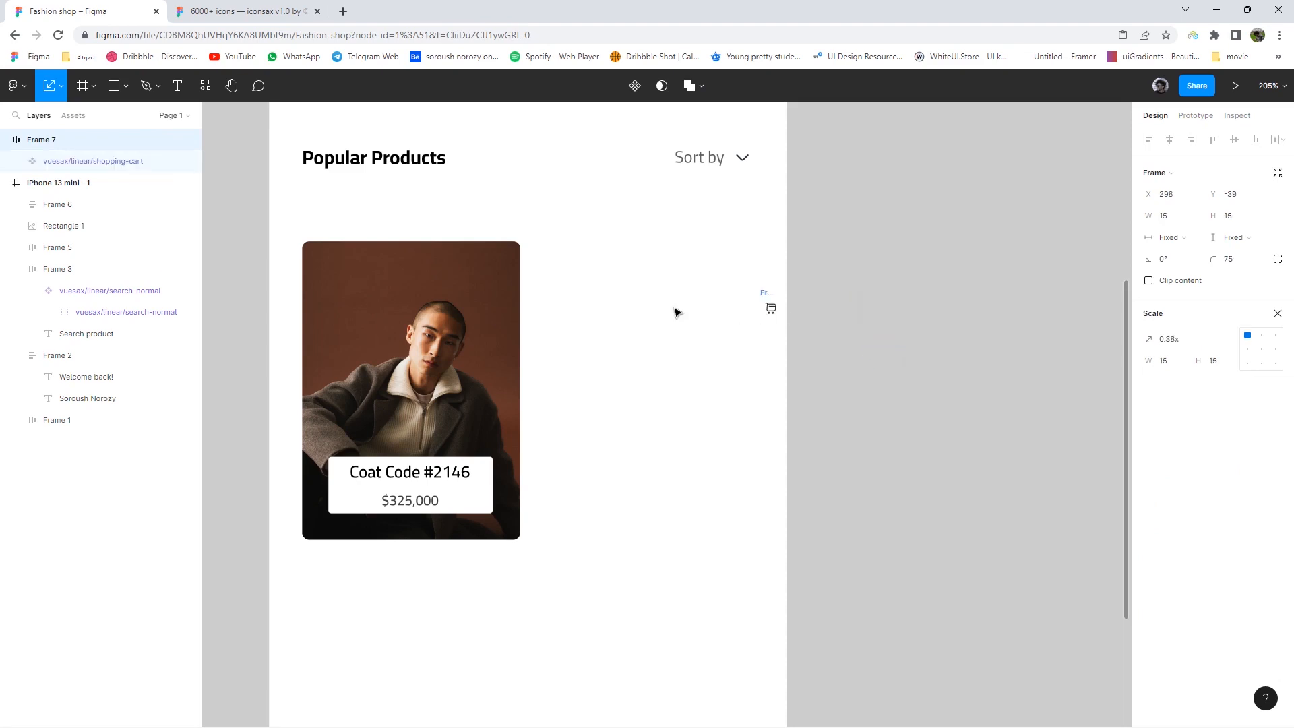
{"action": "left_click_drag", "start_coordinate": [508, 270], "coordinate": [496, 271]}
- Duplicate the whole product card to its right
{"action": "left_click", "coordinate": [608, 349]}
{"action": "left_click", "coordinate": [461, 365]}
{"action": "left_click", "coordinate": [555, 424]}
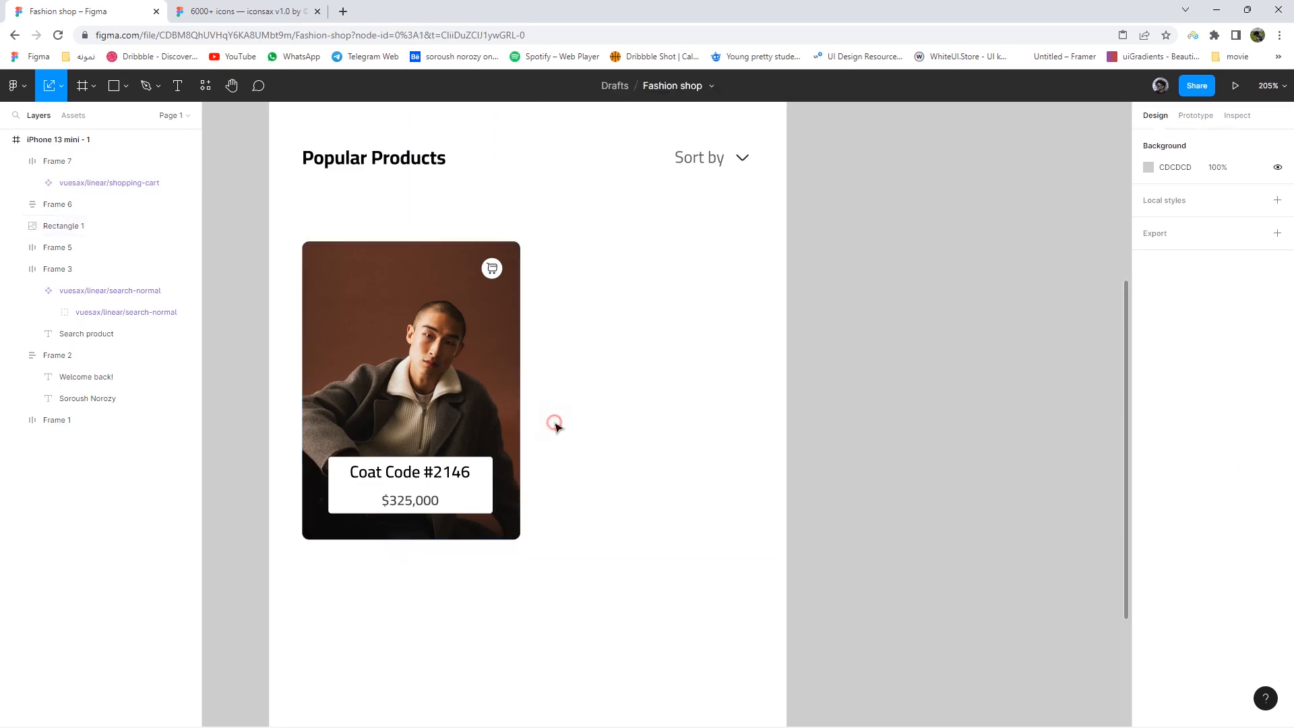
{"action": "scroll", "coordinate": [581, 455], "scroll_direction": "down", "scroll_amount": 3}
{"action": "left_click_drag", "start_coordinate": [607, 497], "coordinate": [568, 433]}
{"action": "left_click_drag", "start_coordinate": [467, 346], "coordinate": [611, 348]}
- Replace the second card's photo with the sweater image and crop it slightly lower
{"action": "left_click", "coordinate": [64, 268]}
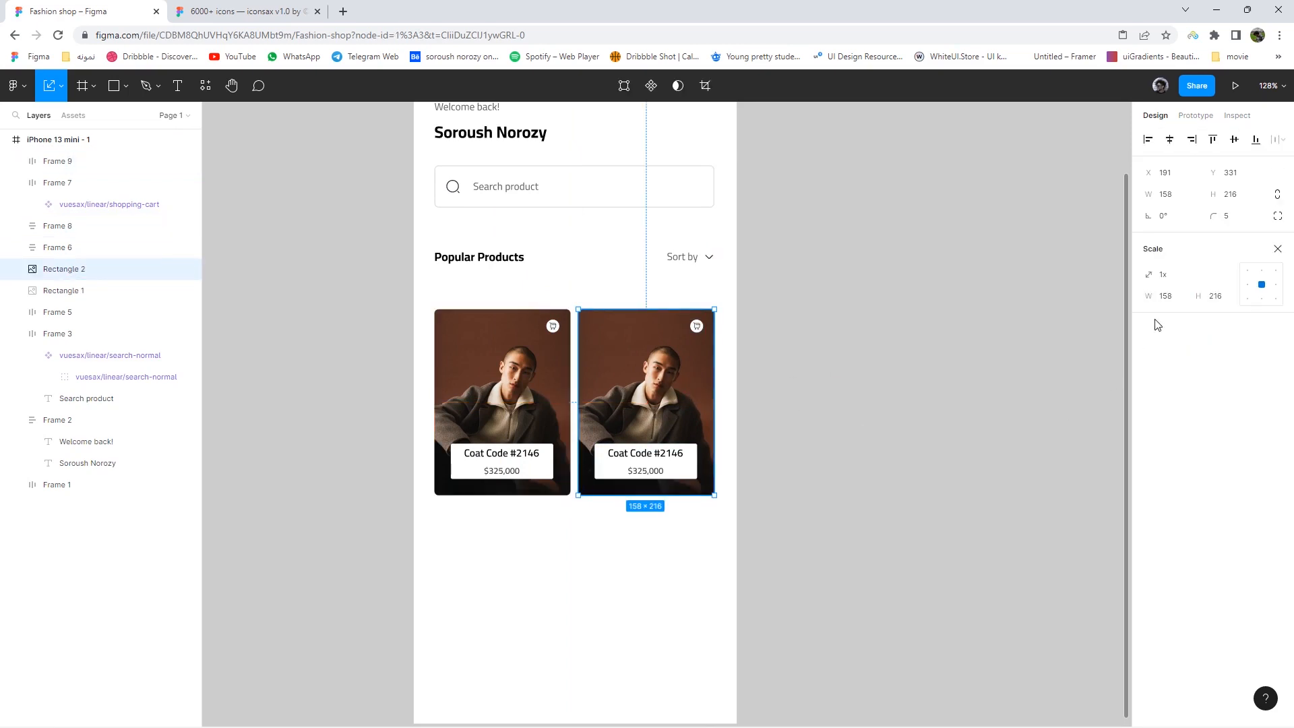
{"action": "left_click", "coordinate": [1273, 249]}
{"action": "left_click", "coordinate": [1148, 433]}
{"action": "left_click", "coordinate": [1051, 500]}
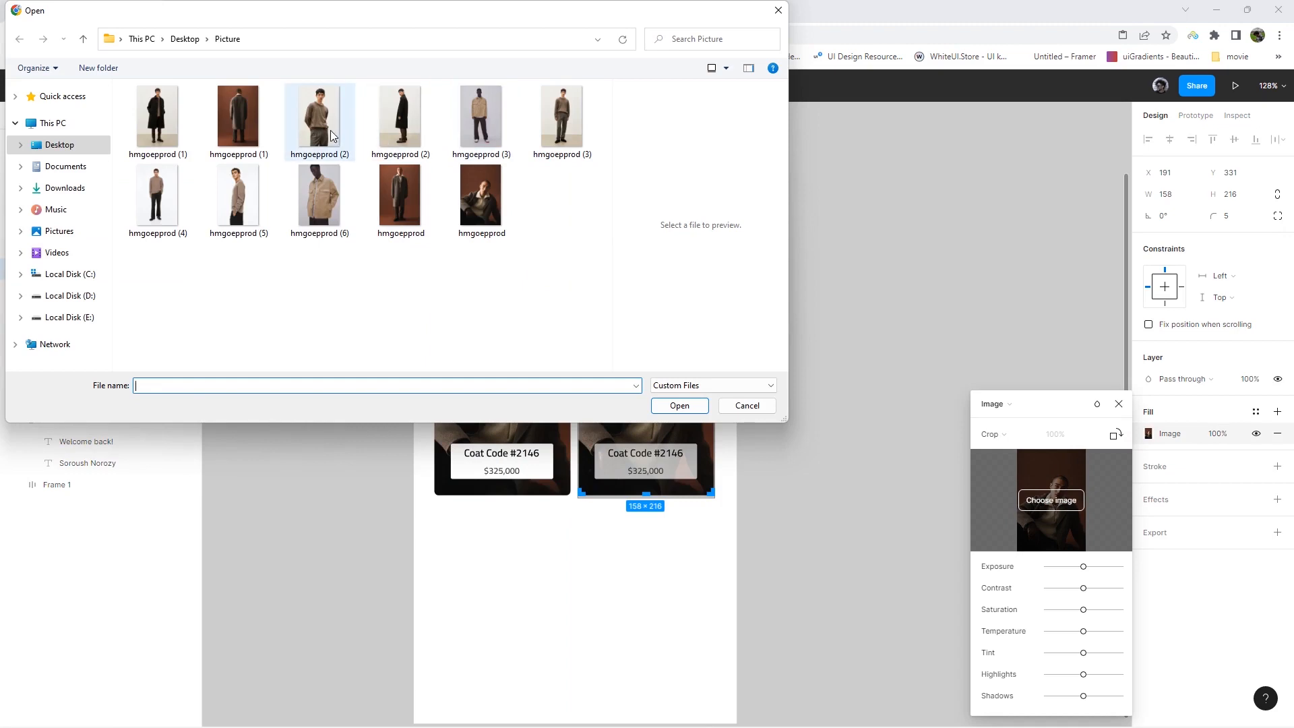
{"action": "double_click", "coordinate": [330, 130]}
{"action": "left_click", "coordinate": [994, 434]}
{"action": "left_click", "coordinate": [1006, 433]}
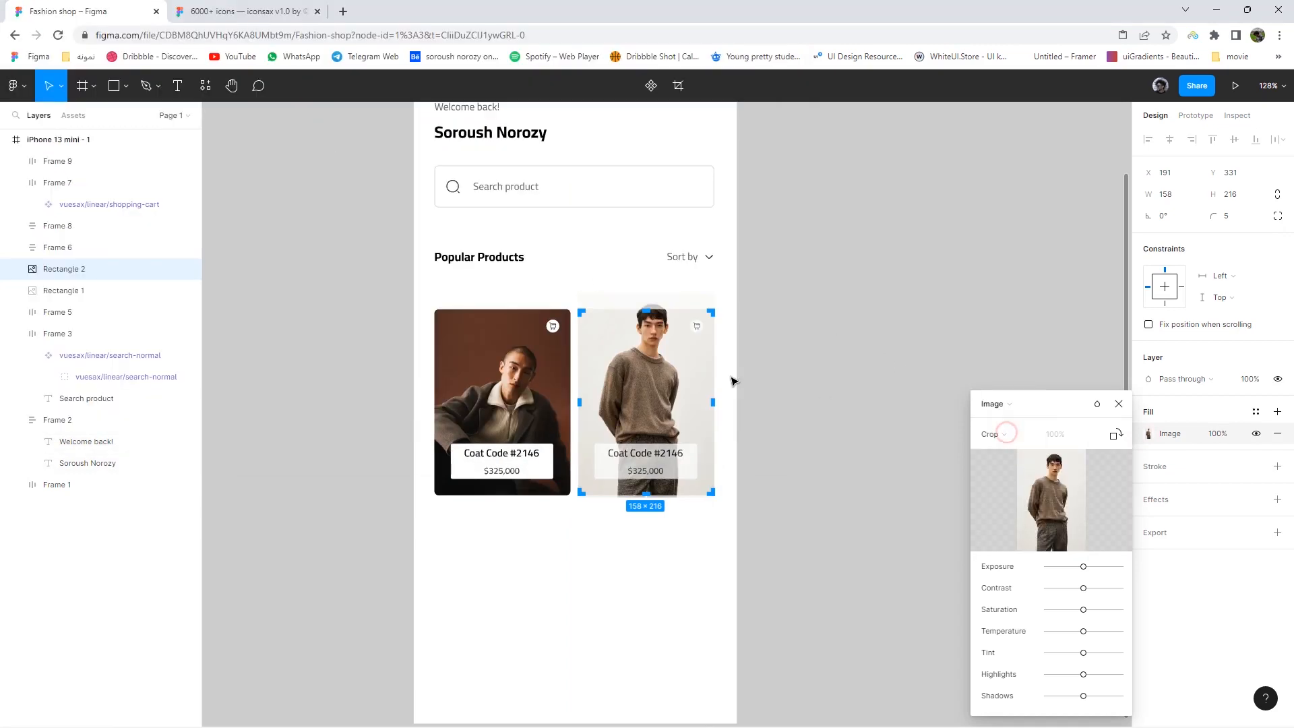
{"action": "left_click_drag", "start_coordinate": [668, 364], "coordinate": [670, 377]}
{"action": "left_click", "coordinate": [755, 393]}
{"action": "left_click", "coordinate": [769, 400]}
- Duplicate the card into the lower-left slot and give it the black coat photo
{"action": "scroll", "coordinate": [773, 425], "scroll_direction": "up", "scroll_amount": 4}
{"action": "scroll", "coordinate": [773, 523], "scroll_direction": "down", "scroll_amount": 5}
{"action": "left_click_drag", "start_coordinate": [770, 490], "coordinate": [603, 308]}
{"action": "left_click_drag", "start_coordinate": [667, 356], "coordinate": [540, 517]}
{"action": "double_click", "coordinate": [541, 517]}
{"action": "left_click", "coordinate": [1051, 500]}
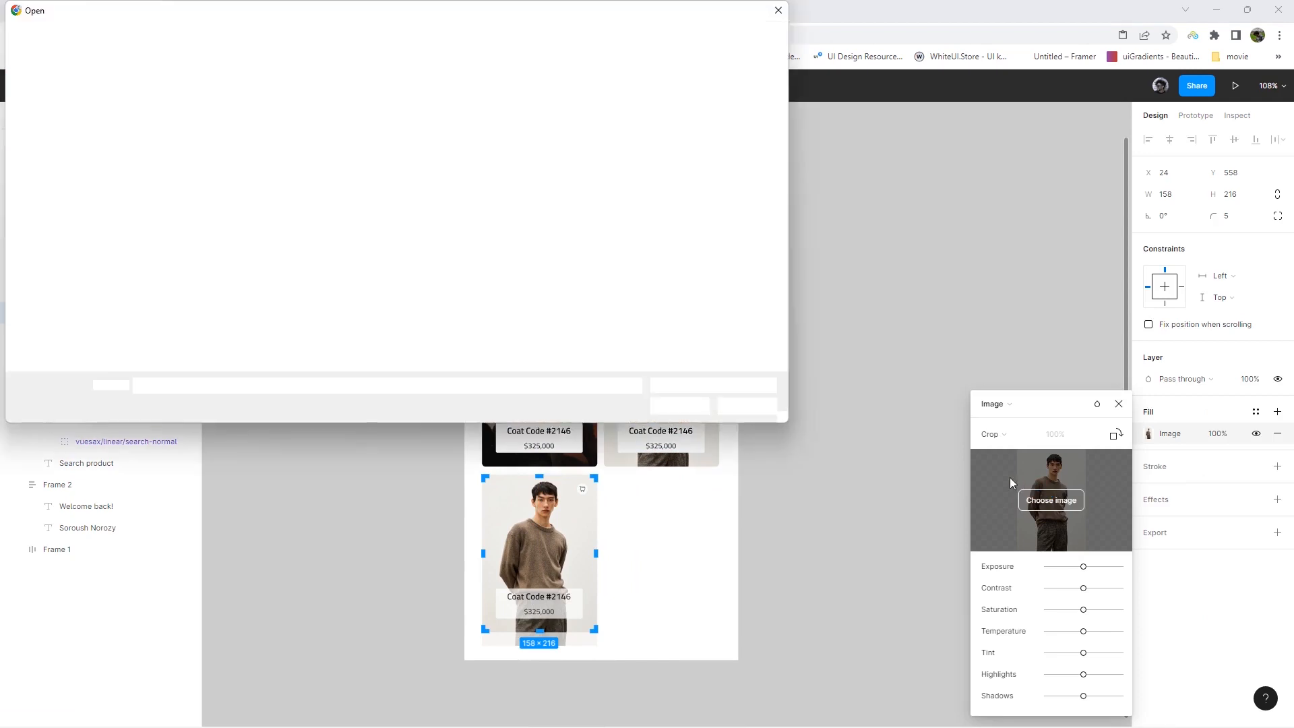
{"action": "double_click", "coordinate": [158, 116]}
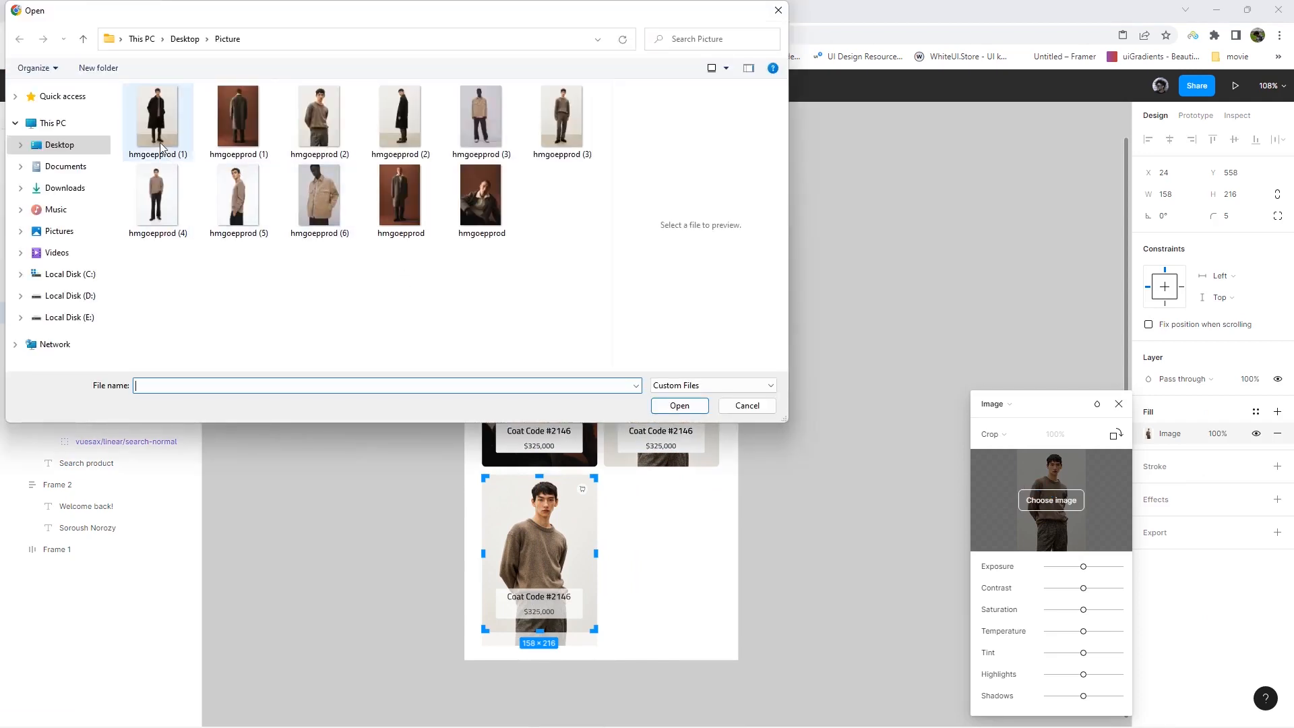
{"action": "left_click", "coordinate": [849, 485]}
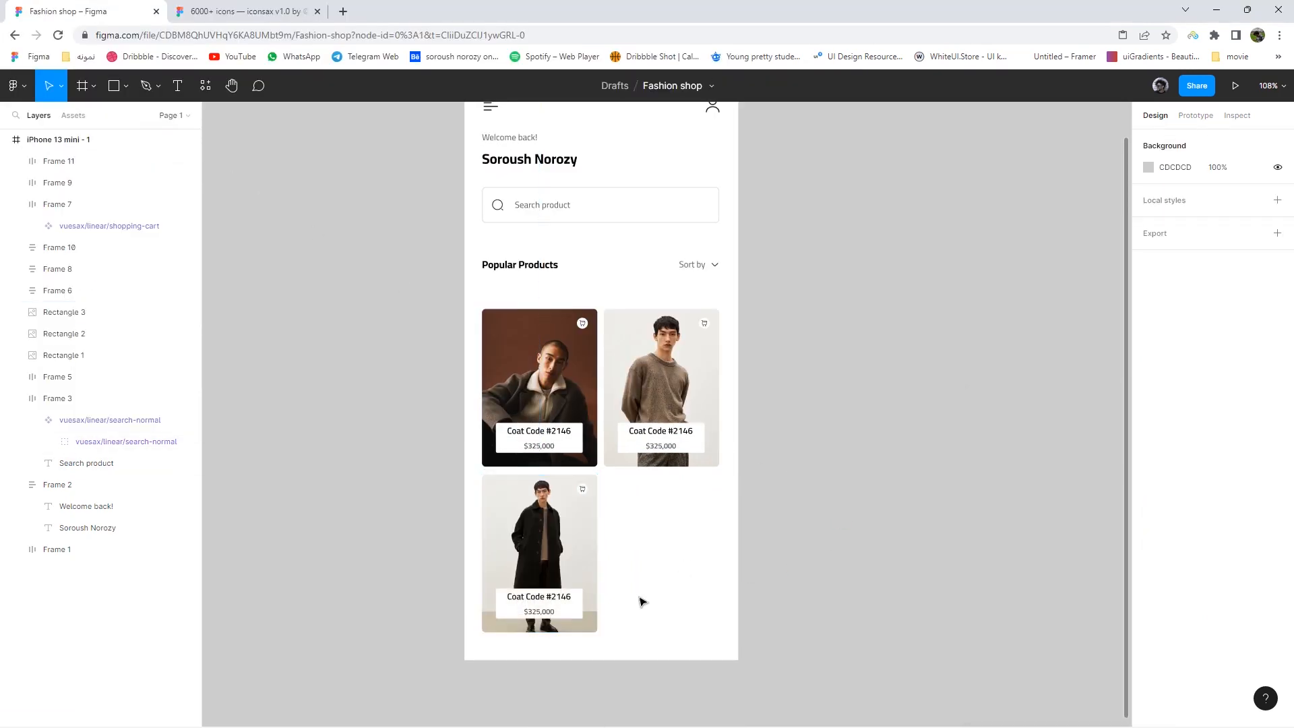
- Duplicate the lower-left card into the lower-right slot with the beige jacket photo
{"action": "left_click_drag", "start_coordinate": [655, 622], "coordinate": [492, 477]}
{"action": "left_click_drag", "start_coordinate": [535, 539], "coordinate": [653, 536]}
{"action": "left_click", "coordinate": [653, 537]}
{"action": "double_click", "coordinate": [654, 539]}
{"action": "left_click", "coordinate": [1051, 500]}
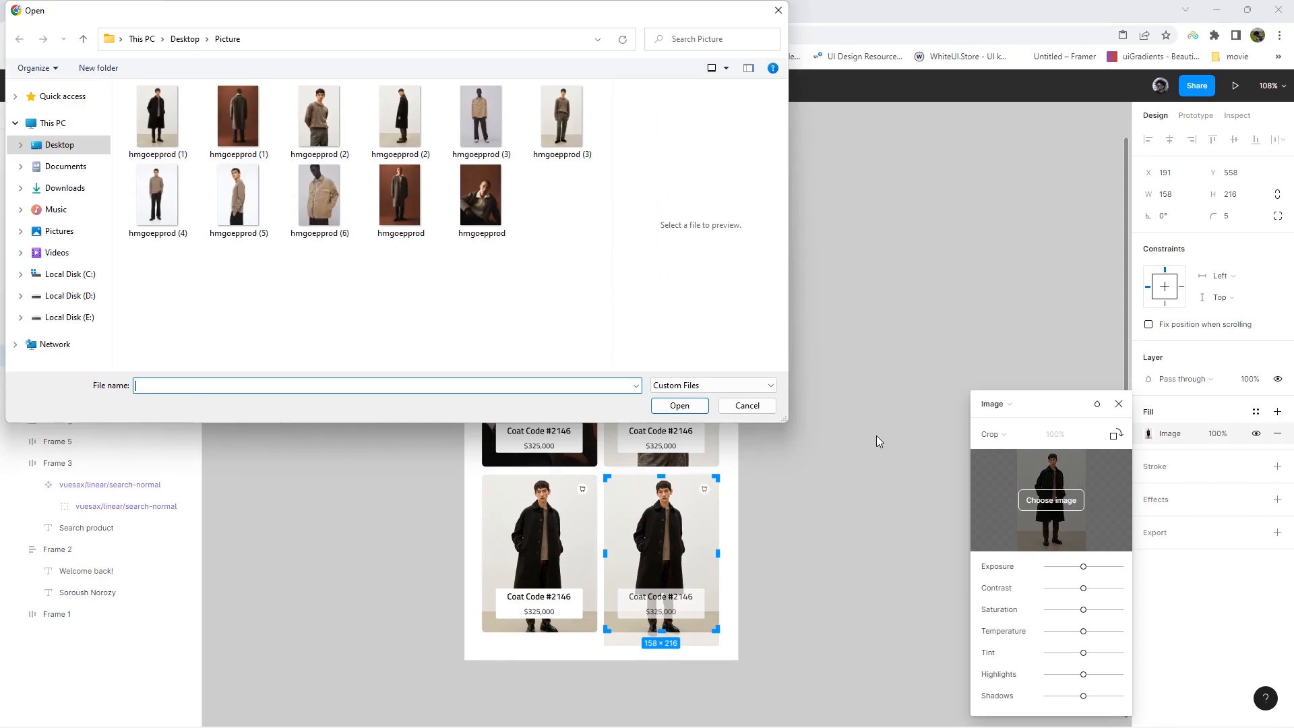
{"action": "double_click", "coordinate": [318, 206]}
{"action": "left_click", "coordinate": [802, 463]}
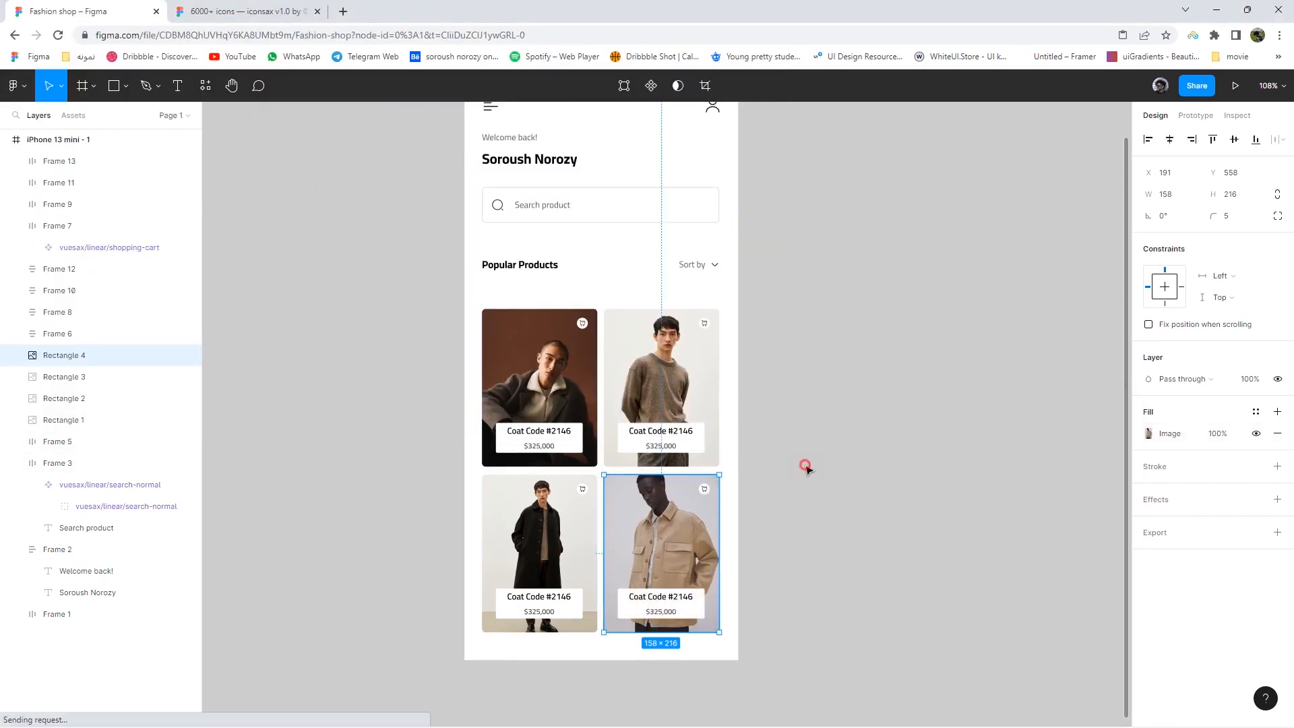
{"action": "left_click", "coordinate": [803, 465]}
- Nudge the four-card product grid up slightly
{"action": "left_click_drag", "start_coordinate": [827, 456], "coordinate": [815, 485]}
{"action": "scroll", "coordinate": [741, 499], "scroll_direction": "down", "scroll_amount": 2}
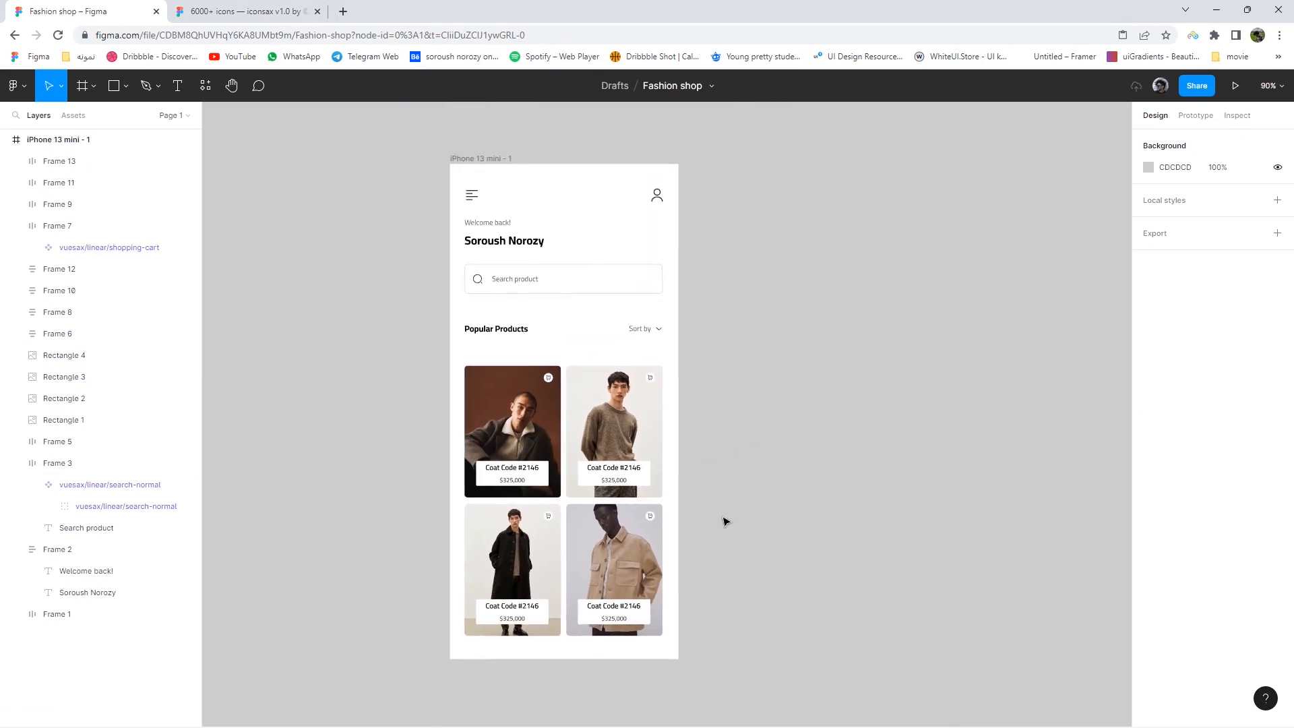
{"action": "left_click_drag", "start_coordinate": [706, 624], "coordinate": [463, 368]}
{"action": "left_click_drag", "start_coordinate": [525, 418], "coordinate": [525, 412]}
{"action": "left_click", "coordinate": [742, 478]}
{"action": "scroll", "coordinate": [697, 477], "scroll_direction": "up", "scroll_amount": 3}
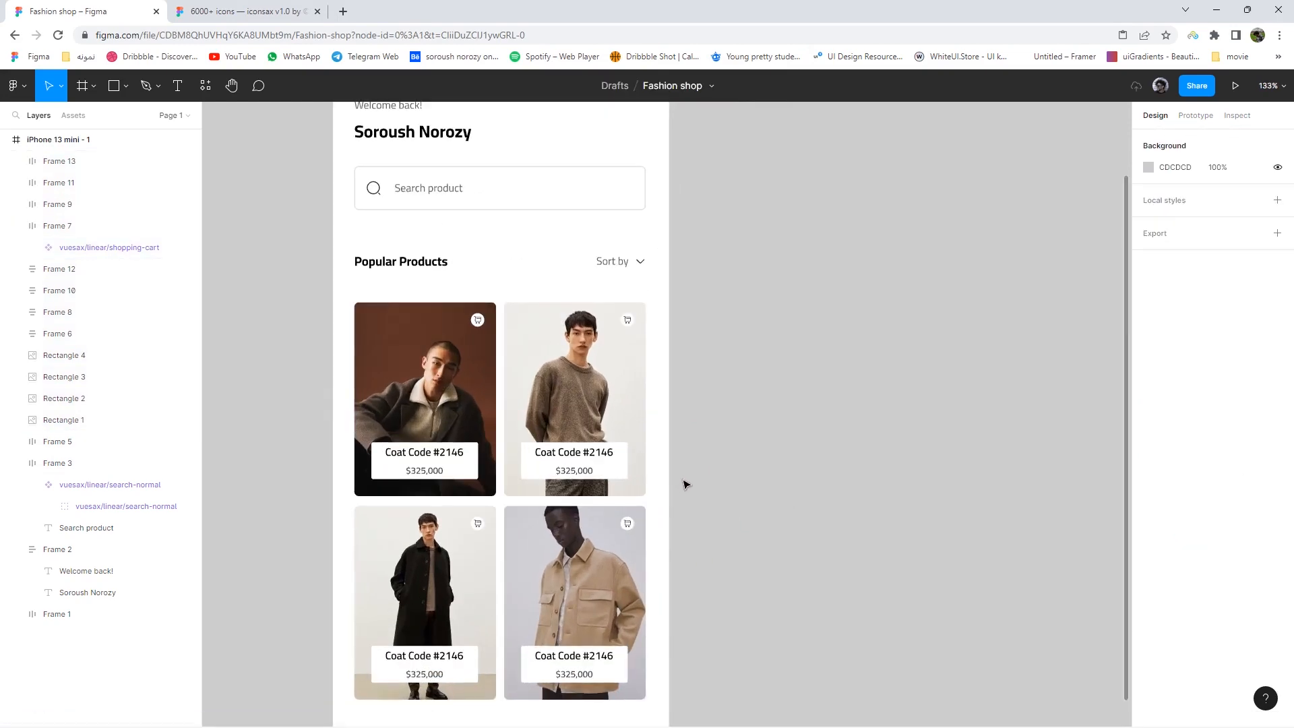
{"action": "scroll", "coordinate": [679, 465], "scroll_direction": "down", "scroll_amount": 3}
{"action": "left_click", "coordinate": [465, 183]}
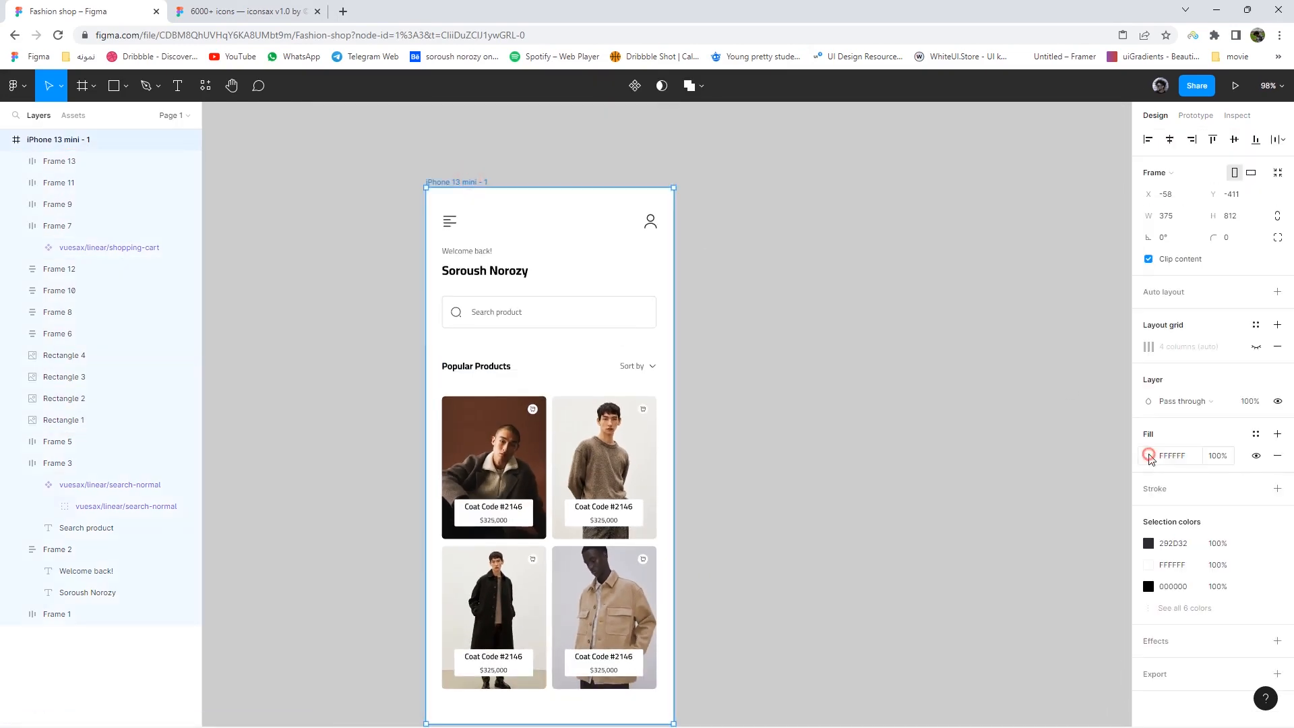
{"action": "left_click", "coordinate": [1149, 456]}
{"action": "left_click", "coordinate": [989, 576]}
{"action": "left_click", "coordinate": [1058, 490]}
{"action": "left_click_drag", "start_coordinate": [1061, 494], "coordinate": [974, 390]}
{"action": "left_click_drag", "start_coordinate": [1021, 565], "coordinate": [1024, 575]}
{"action": "left_click_drag", "start_coordinate": [1014, 404], "coordinate": [994, 378]}
{"action": "key", "text": "ctrl+z"}
{"action": "key", "text": "ctrl+z"}
{"action": "key", "text": "ctrl+z"}
{"action": "key", "text": "ctrl+z"}
{"action": "left_click", "coordinate": [852, 383]}
{"action": "left_click_drag", "start_coordinate": [771, 492], "coordinate": [718, 569]}
{"action": "scroll", "coordinate": [761, 431], "scroll_direction": "down", "scroll_amount": 2}
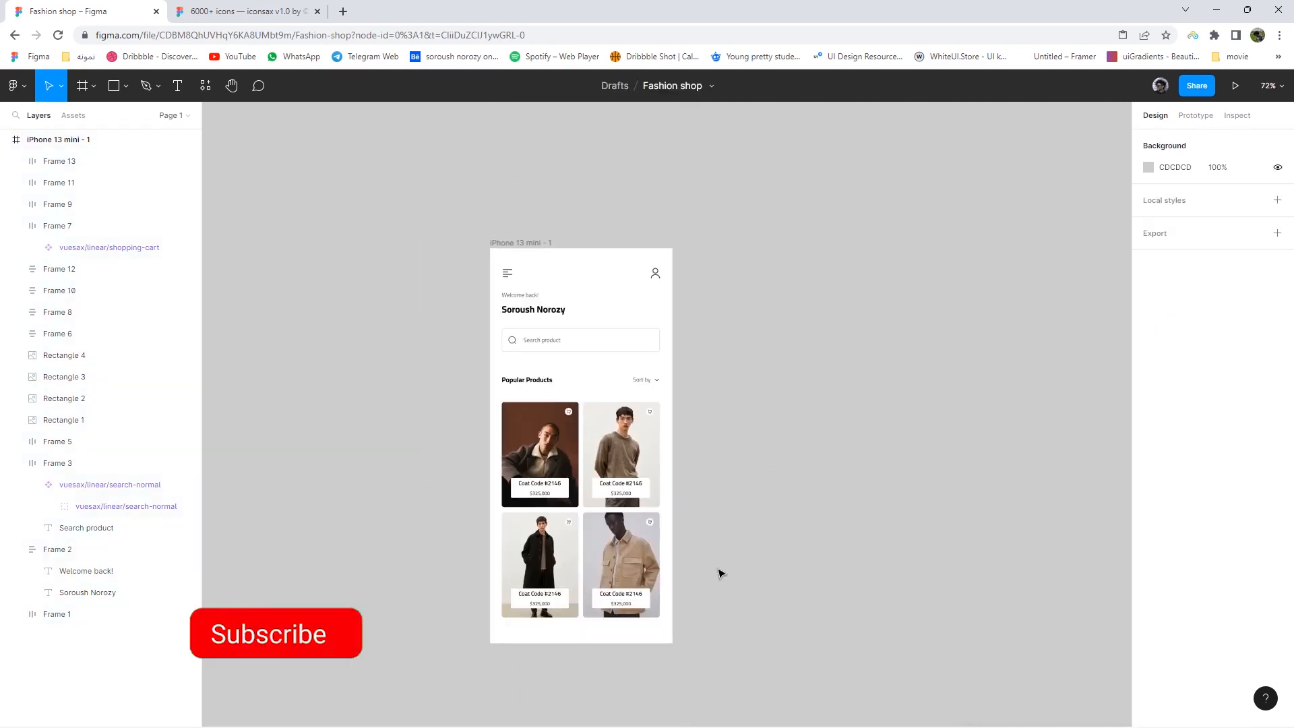
{"action": "left_click_drag", "start_coordinate": [714, 499], "coordinate": [641, 406]}
{"action": "left_click_drag", "start_coordinate": [711, 624], "coordinate": [499, 254]}
{"action": "right_click", "coordinate": [564, 299]}
{"action": "left_click", "coordinate": [603, 462]}
{"action": "left_click", "coordinate": [773, 504]}
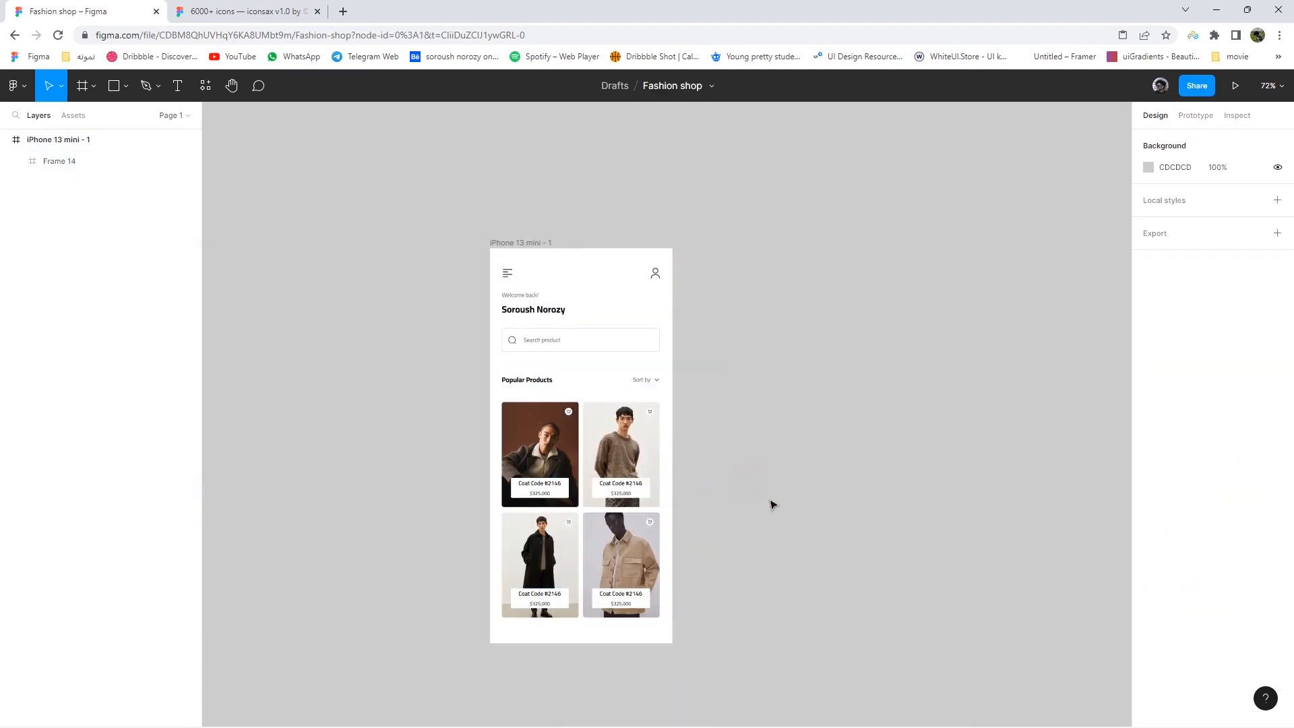
{"action": "left_click", "coordinate": [94, 87]}
{"action": "left_click", "coordinate": [67, 118]}
{"action": "mouse_move", "coordinate": [490, 248]}
{"action": "left_mouse_down"}
{"action": "mouse_move", "coordinate": [497, 640]}
{"action": "mouse_move", "coordinate": [663, 516]}
{"action": "mouse_move", "coordinate": [673, 621]}
{"action": "left_mouse_up"}
{"action": "left_click", "coordinate": [601, 486]}
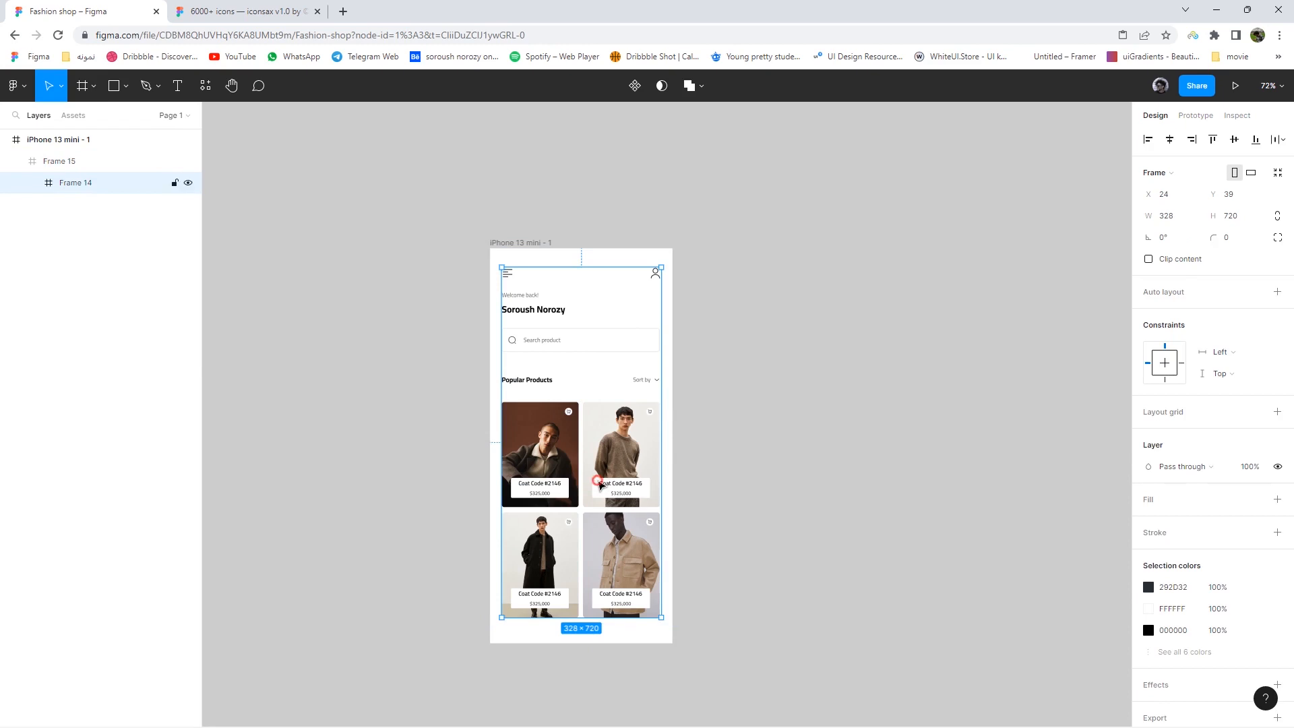
{"action": "double_click", "coordinate": [600, 483]}
{"action": "left_click", "coordinate": [609, 463]}
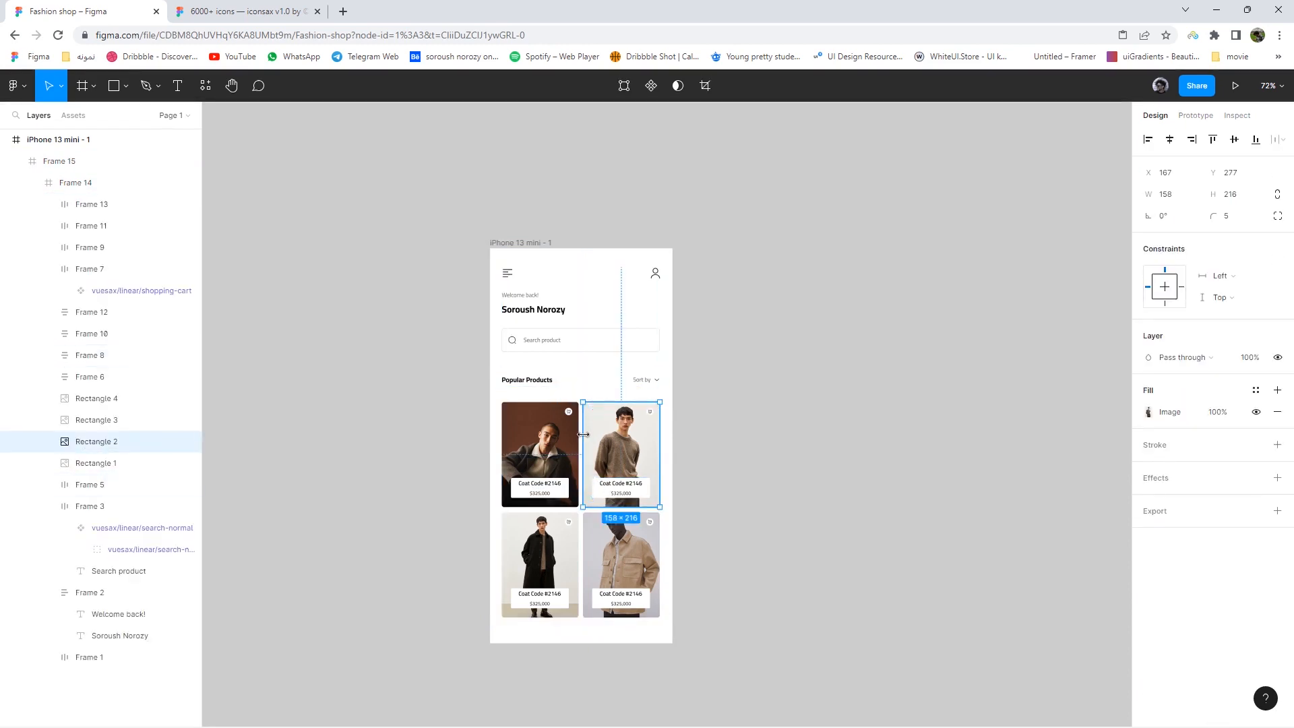
{"action": "left_click", "coordinate": [101, 420], "text": "shift"}
{"action": "left_click", "coordinate": [101, 462], "text": "shift"}
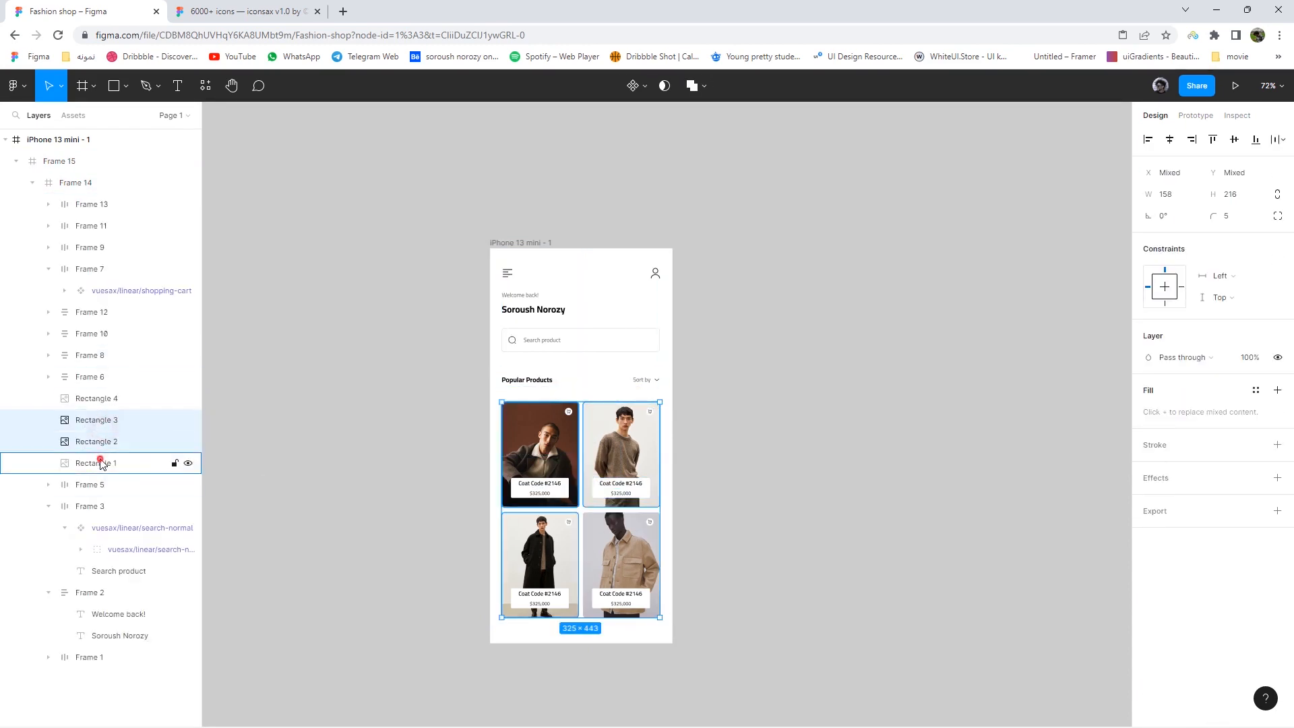
{"action": "left_click", "coordinate": [96, 484], "text": "shift"}
{"action": "key", "text": "ctrl+z"}
{"action": "key", "text": "ctrl+z"}
{"action": "key", "text": "ctrl+z"}
{"action": "key", "text": "ctrl+z"}
{"action": "key", "text": "ctrl+z"}
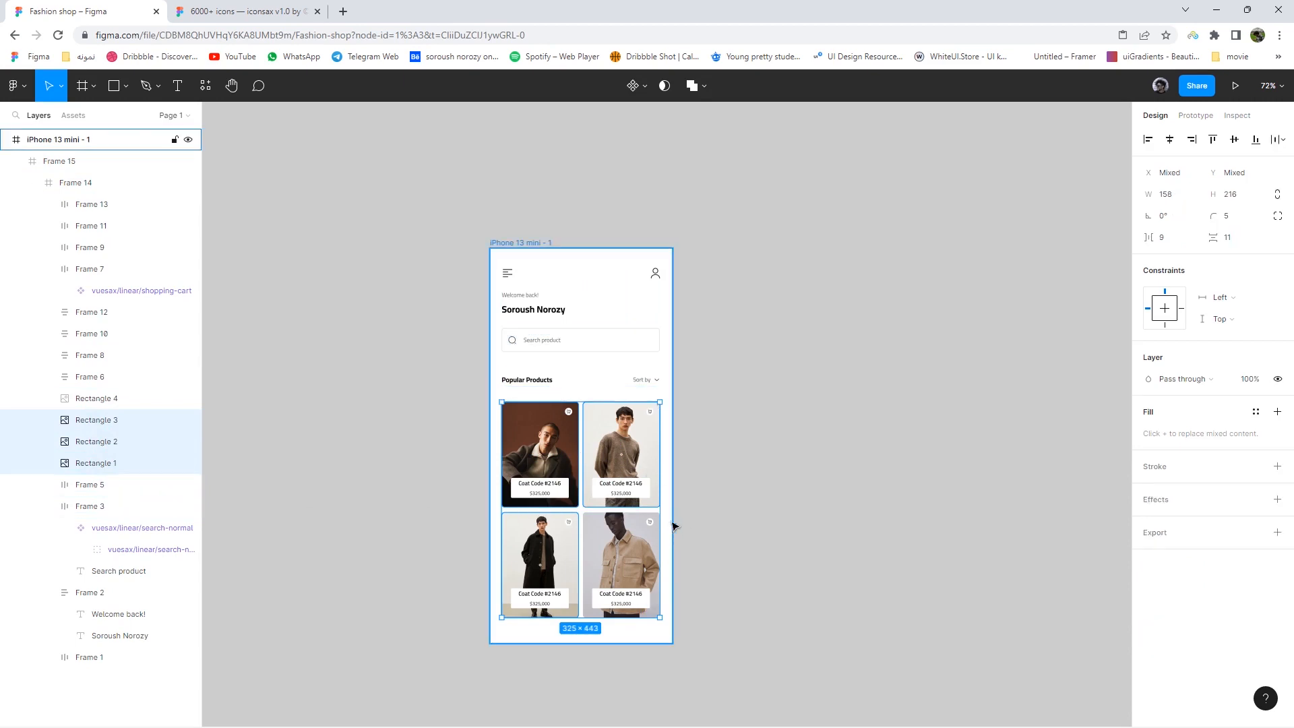
{"action": "scroll", "coordinate": [663, 519], "scroll_direction": "down", "scroll_amount": 1}
{"action": "scroll", "coordinate": [644, 512], "scroll_direction": "up", "scroll_amount": 3}
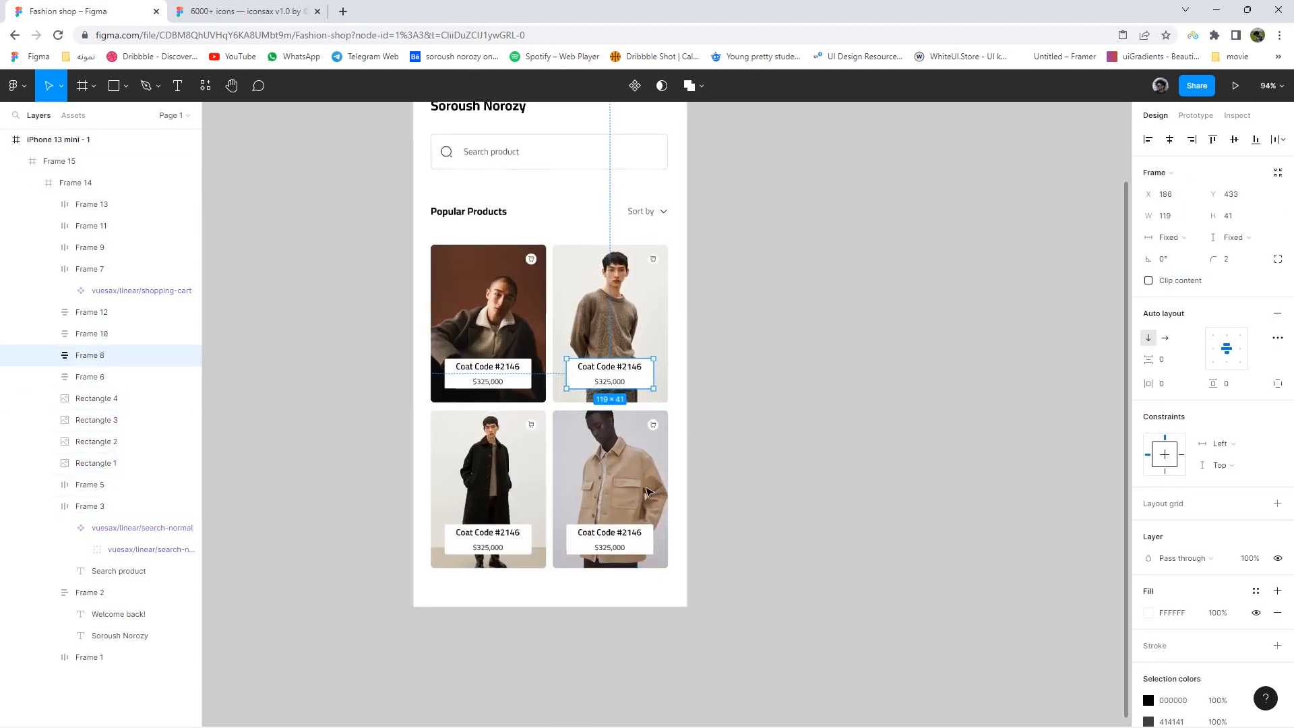
{"action": "left_click", "coordinate": [676, 404]}
{"action": "key", "text": "ctrl+shift+g"}
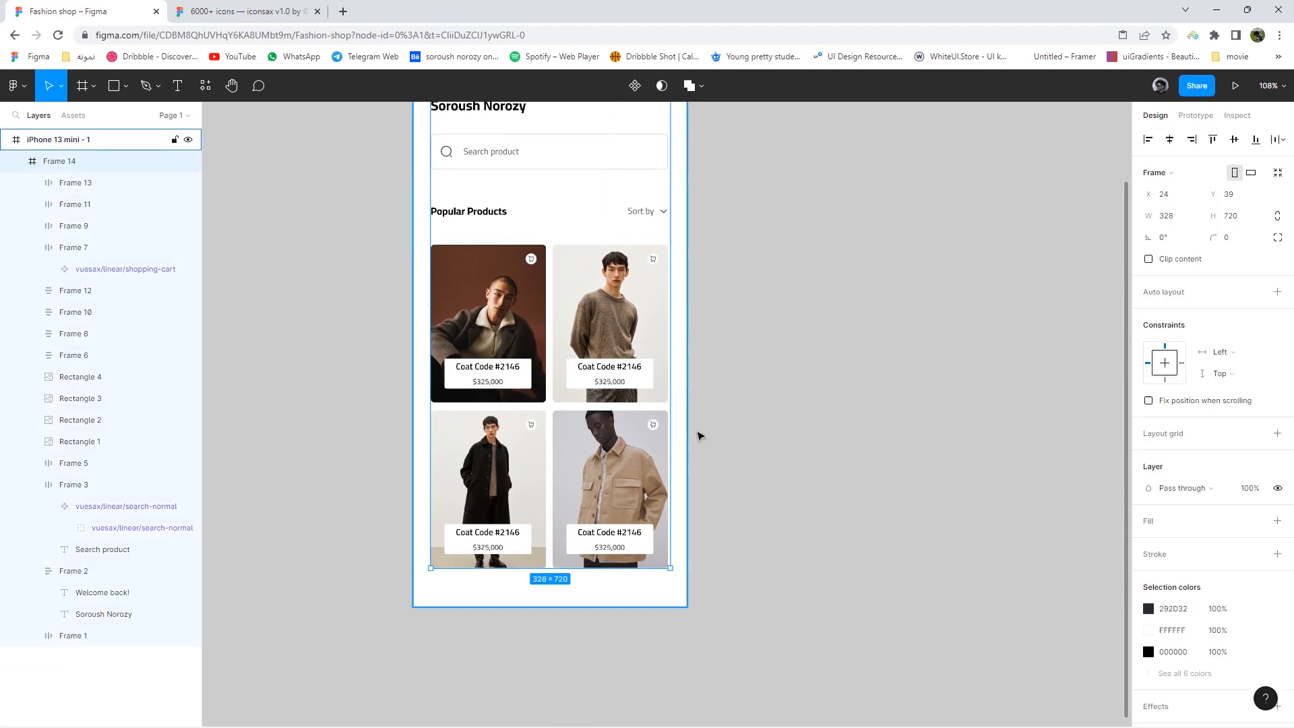
{"action": "left_click_drag", "start_coordinate": [700, 491], "coordinate": [699, 526]}
{"action": "left_click", "coordinate": [681, 603]}
{"action": "left_click", "coordinate": [664, 594]}
{"action": "key", "text": "ctrl+shift+g"}
{"action": "left_click", "coordinate": [689, 524]}
{"action": "left_click_drag", "start_coordinate": [691, 601], "coordinate": [574, 454]}
{"action": "right_click", "coordinate": [580, 465]}
- Wrap each of the four product cards in its own frame
{"action": "left_click", "coordinate": [609, 480]}
{"action": "left_click_drag", "start_coordinate": [535, 615], "coordinate": [499, 477]}
{"action": "right_click", "coordinate": [499, 477]}
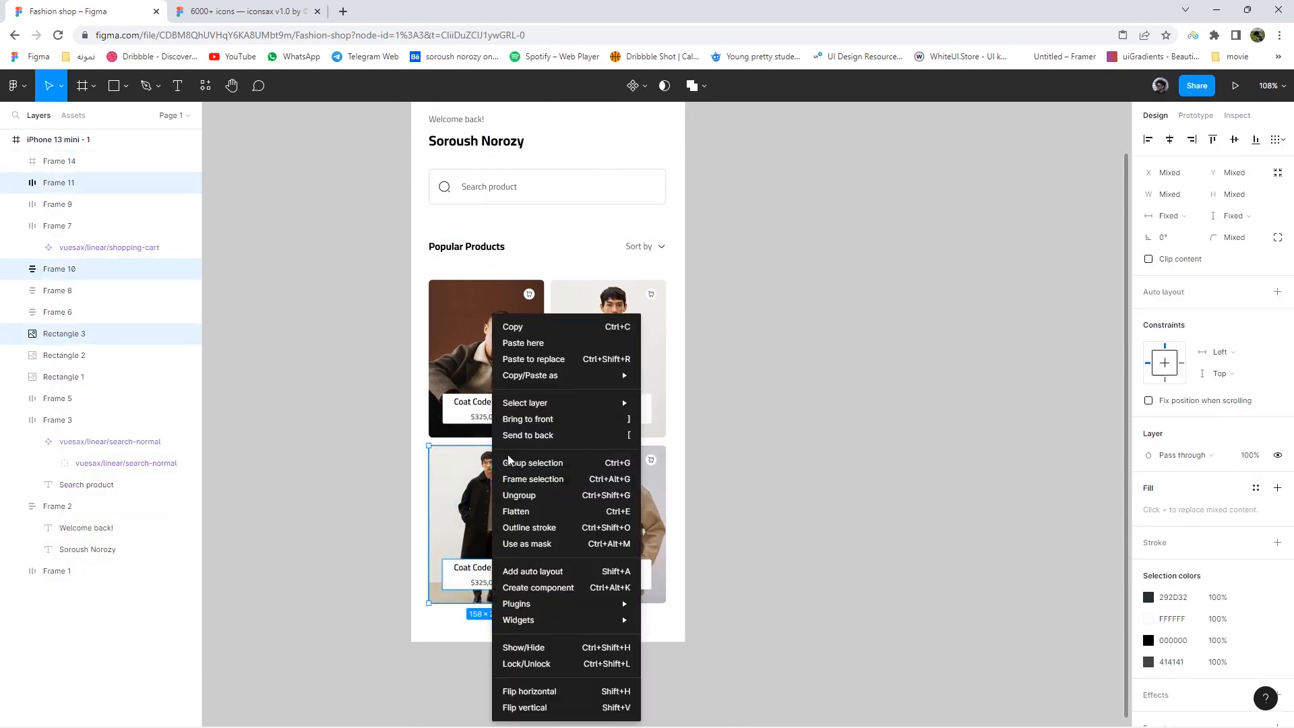
{"action": "left_click", "coordinate": [534, 474]}
{"action": "left_click", "coordinate": [686, 429]}
{"action": "left_click_drag", "start_coordinate": [686, 430], "coordinate": [582, 285]}
{"action": "right_click", "coordinate": [607, 314]}
{"action": "left_click", "coordinate": [652, 482]}
{"action": "left_click", "coordinate": [399, 438]}
{"action": "left_click_drag", "start_coordinate": [413, 438], "coordinate": [518, 284]}
{"action": "right_click", "coordinate": [507, 297]}
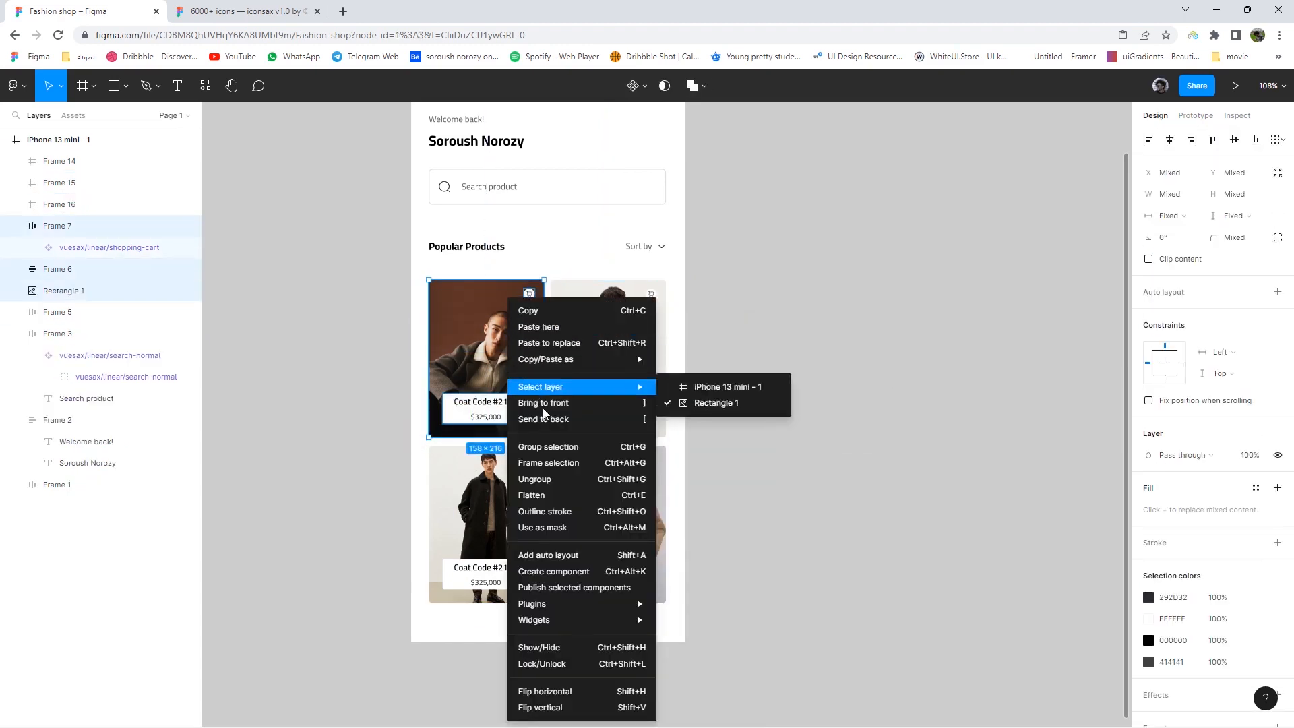
{"action": "left_click", "coordinate": [548, 463]}
- Put the top and bottom card rows into auto layout, then stack both rows
{"action": "left_click_drag", "start_coordinate": [722, 411], "coordinate": [462, 295]}
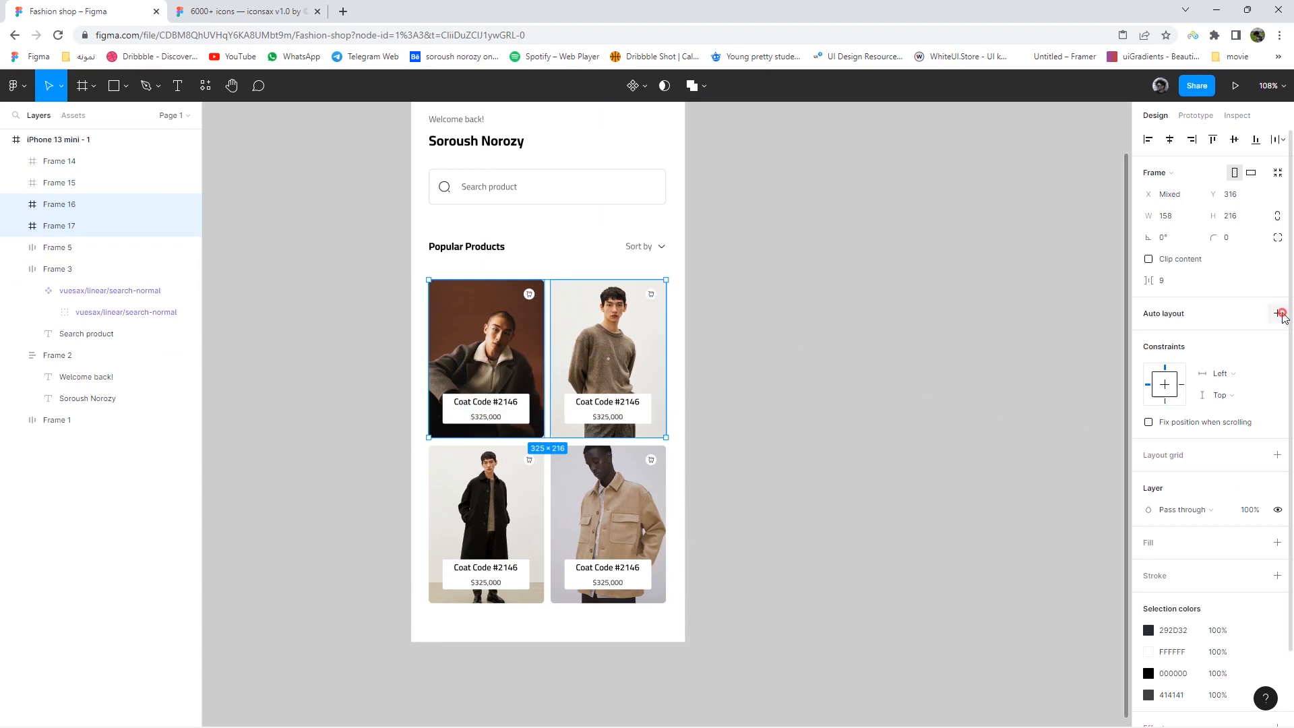
{"action": "left_click", "coordinate": [1278, 313]}
{"action": "left_click_drag", "start_coordinate": [696, 618], "coordinate": [558, 465]}
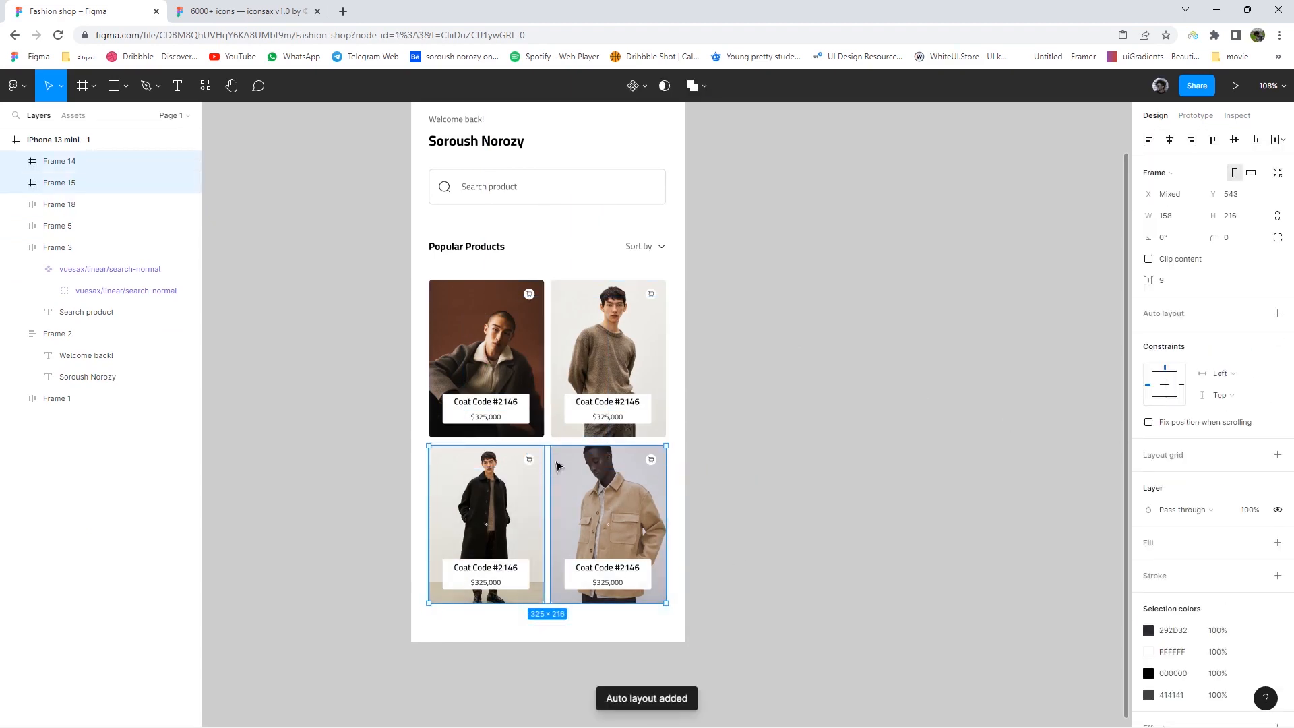
{"action": "left_click", "coordinate": [1274, 313]}
{"action": "left_click_drag", "start_coordinate": [748, 586], "coordinate": [442, 309]}
{"action": "left_click", "coordinate": [1277, 335]}
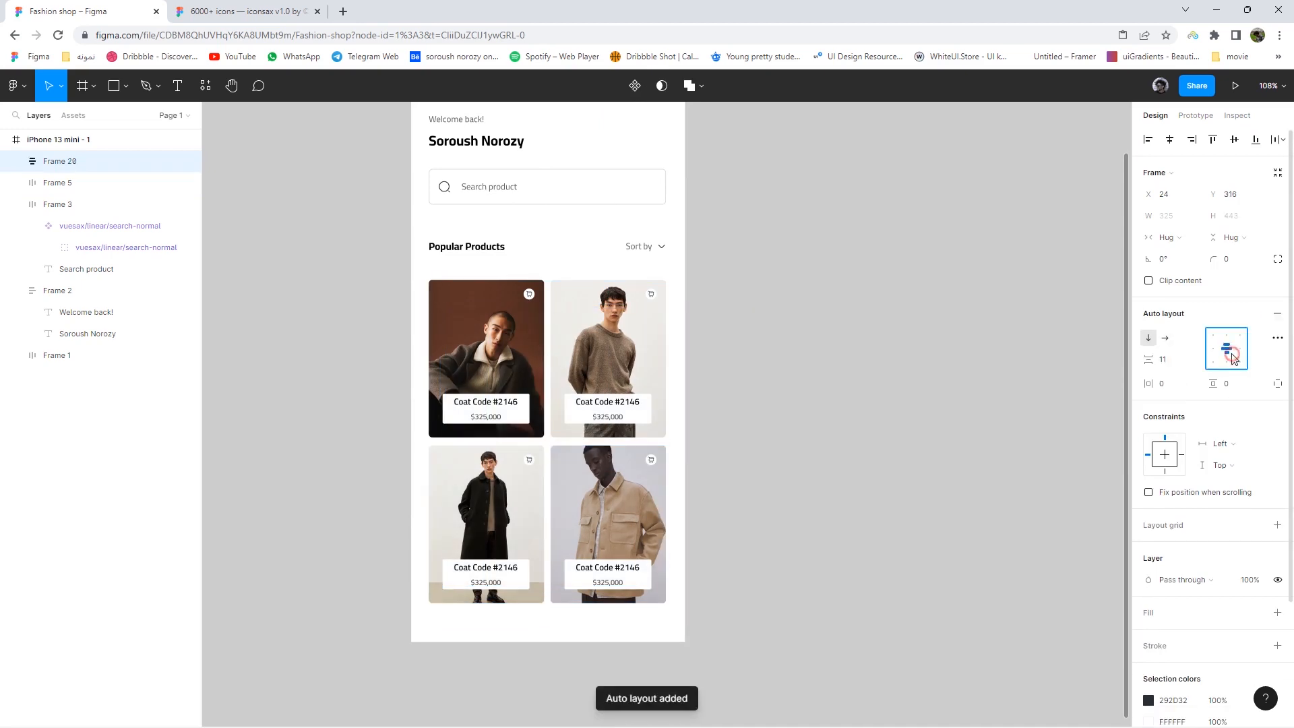
- Wrap the product title row and product grid in an auto-layout frame
{"action": "left_click", "coordinate": [720, 355]}
{"action": "left_click_drag", "start_coordinate": [494, 234], "coordinate": [442, 231]}
{"action": "key", "text": "shift+a"}
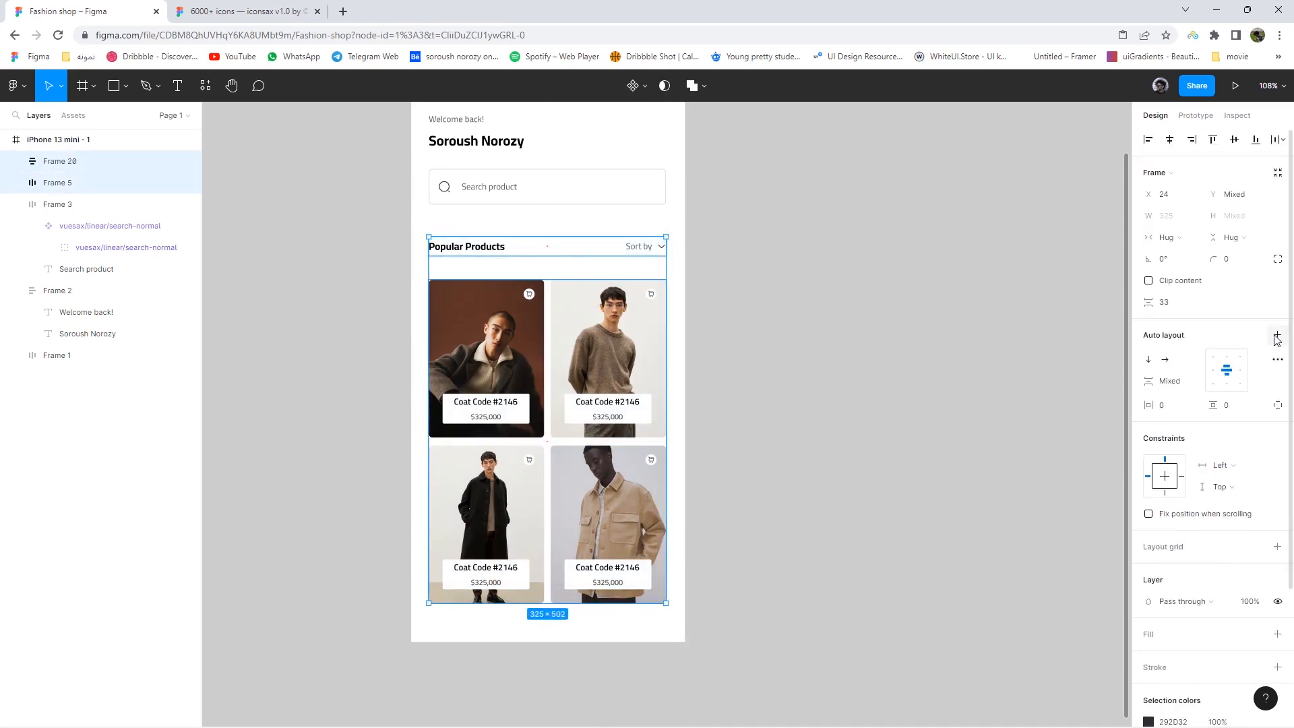
{"action": "left_click", "coordinate": [688, 296]}
- Wrap the search bar with the products, then all home content, in a vertical stack spaced 22
{"action": "left_click_drag", "start_coordinate": [707, 464], "coordinate": [439, 166]}
{"action": "left_click", "coordinate": [1283, 336]}
{"action": "left_click", "coordinate": [1281, 337]}
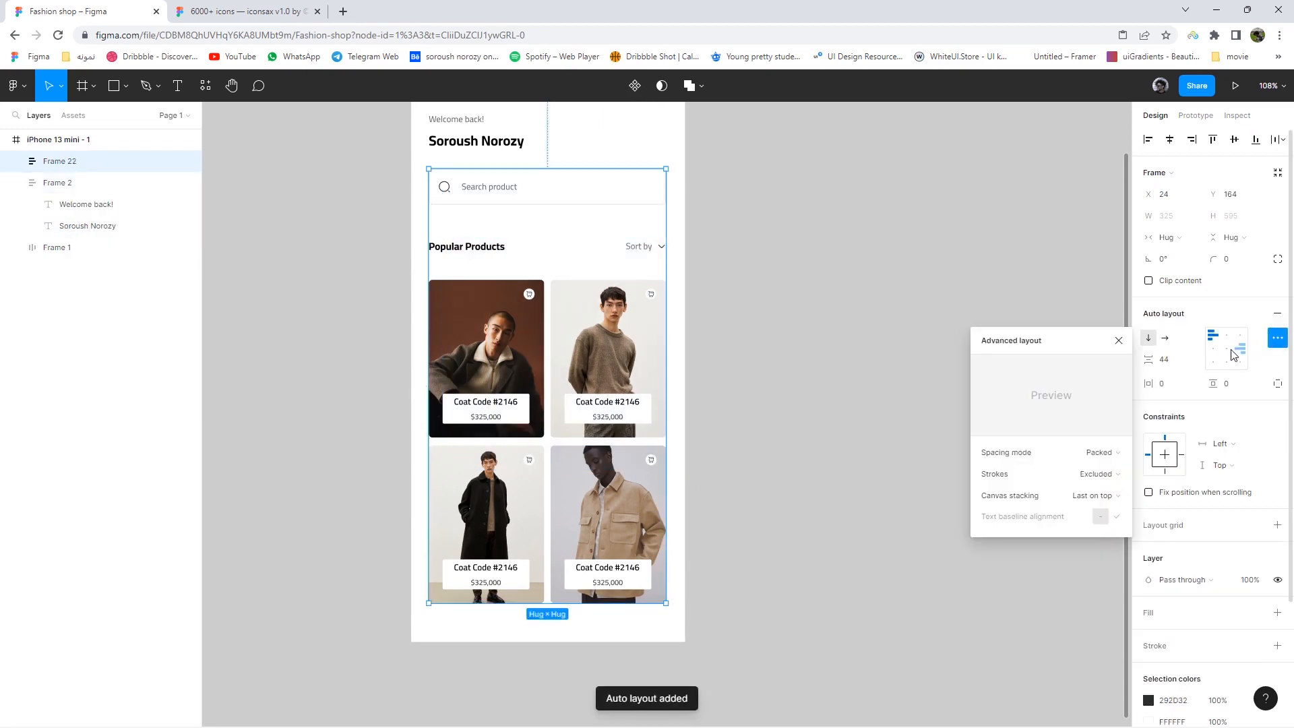
{"action": "key", "text": "ctrl+z"}
{"action": "key", "text": "shift+a"}
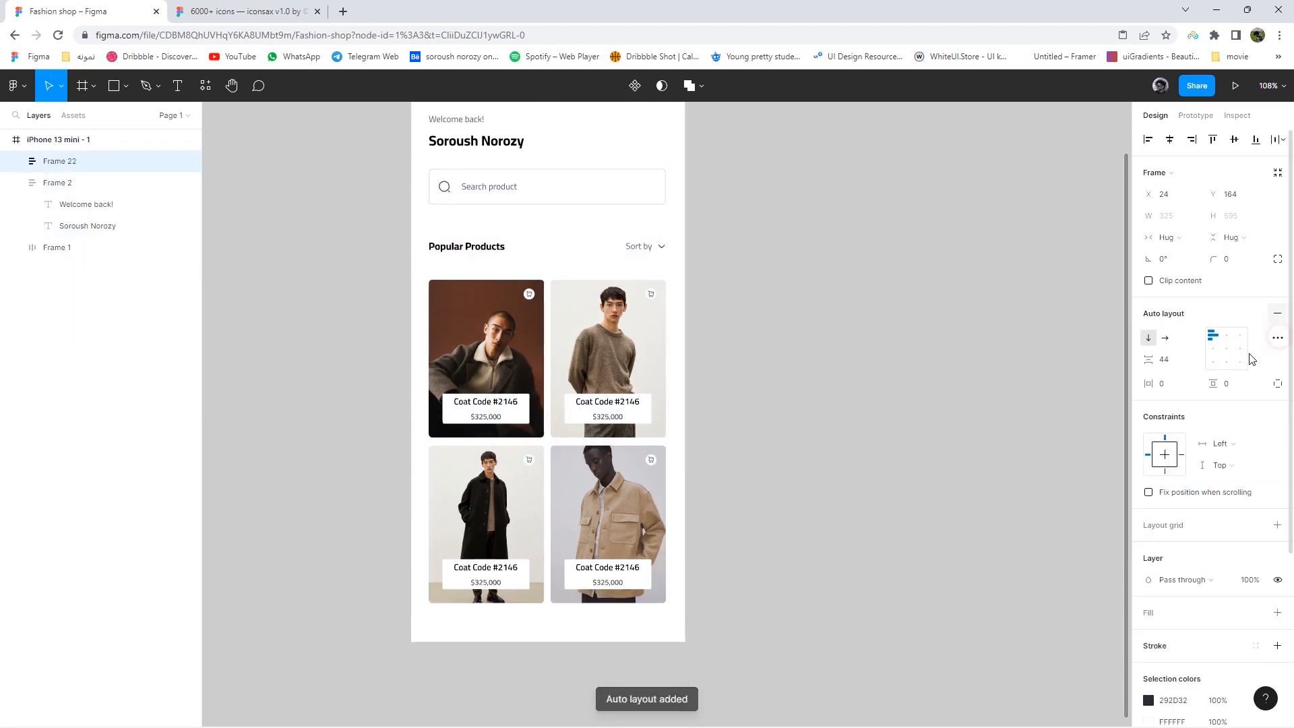
{"action": "left_click", "coordinate": [1092, 355]}
{"action": "left_click_drag", "start_coordinate": [802, 492], "coordinate": [415, 135]}
{"action": "left_click", "coordinate": [1276, 337]}
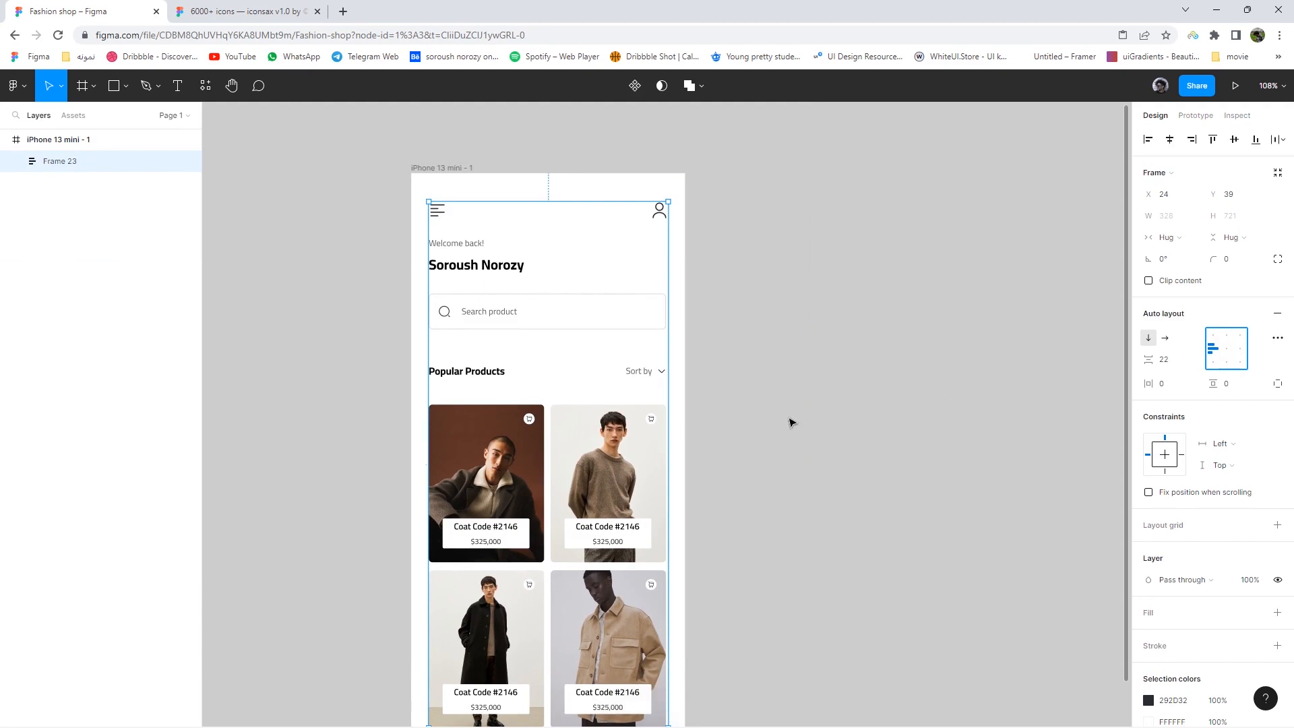
- Undo the last two wraps and group the header icons and greeting in auto layout
{"action": "left_click", "coordinate": [766, 367]}
{"action": "key", "text": "ctrl+z"}
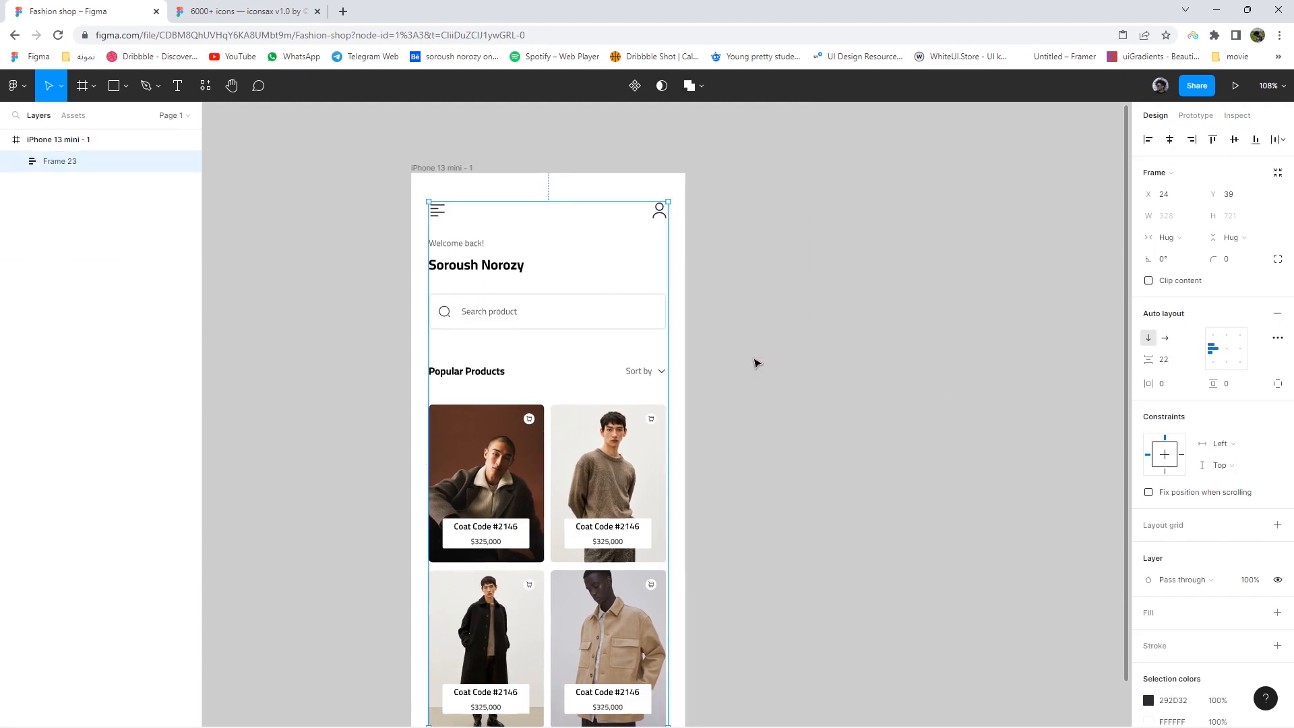
{"action": "key", "text": "ctrl+z"}
{"action": "left_click", "coordinate": [744, 365]}
{"action": "left_click_drag", "start_coordinate": [762, 277], "coordinate": [762, 109]}
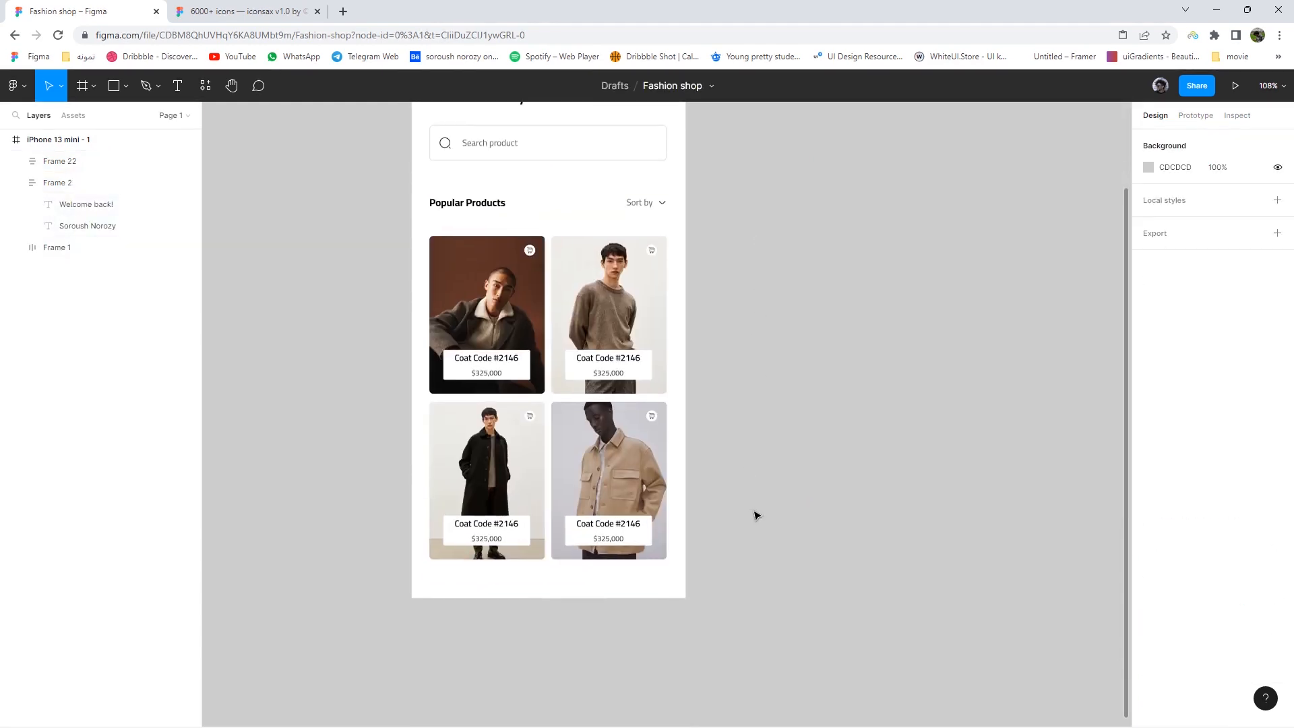
{"action": "left_click_drag", "start_coordinate": [747, 528], "coordinate": [529, 195]}
{"action": "scroll", "coordinate": [788, 175], "scroll_direction": "up", "scroll_amount": 5}
{"action": "left_click", "coordinate": [791, 202]}
{"action": "left_click_drag", "start_coordinate": [697, 281], "coordinate": [432, 188]}
{"action": "left_click", "coordinate": [1276, 338]}
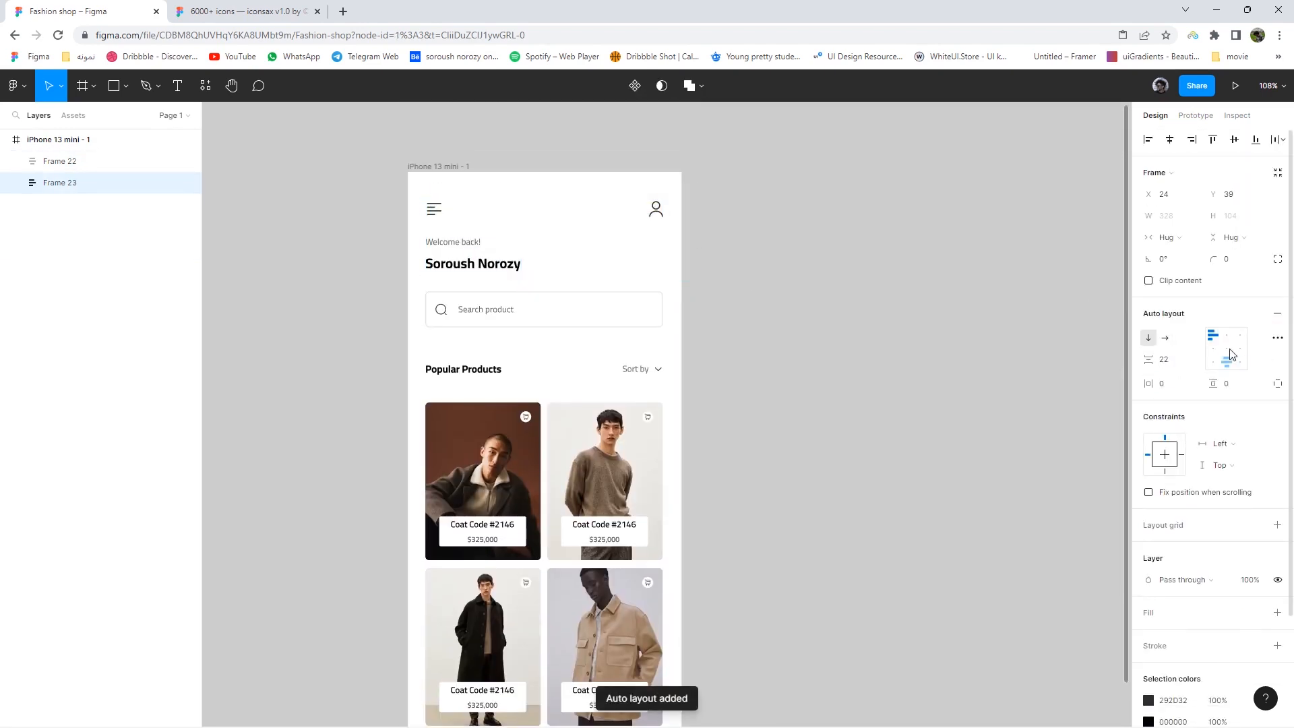
- Combine the greeting block and content into vertical Frame 24 spaced 21, nudged higher
{"action": "left_click", "coordinate": [804, 282]}
{"action": "scroll", "coordinate": [829, 170], "scroll_direction": "down", "scroll_amount": 3}
{"action": "scroll", "coordinate": [826, 337], "scroll_direction": "left", "scroll_amount": 2}
{"action": "left_click_drag", "start_coordinate": [823, 462], "coordinate": [546, 203]}
{"action": "left_click", "coordinate": [1277, 335]}
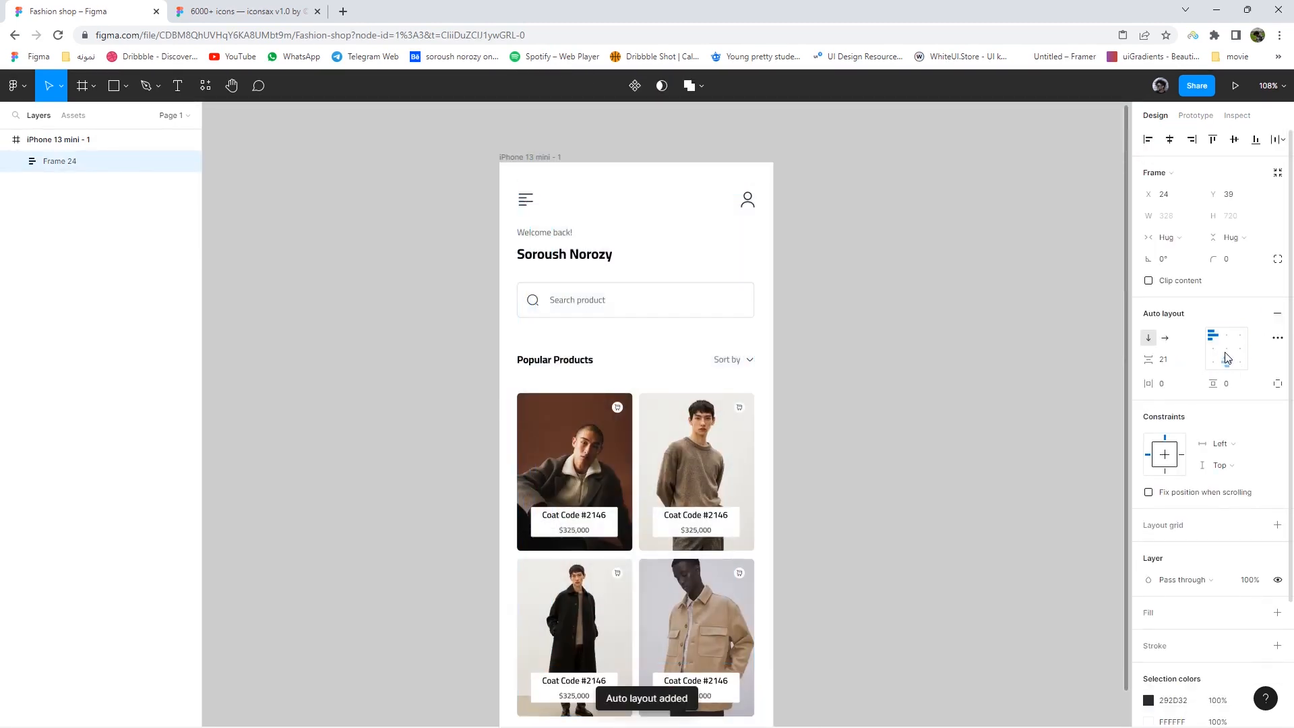
{"action": "scroll", "coordinate": [814, 283], "scroll_direction": "down", "scroll_amount": 1}
{"action": "scroll", "coordinate": [816, 253], "scroll_direction": "down", "scroll_amount": 1}
{"action": "left_click_drag", "start_coordinate": [677, 355], "coordinate": [658, 374]}
{"action": "key", "text": "shift+Up"}
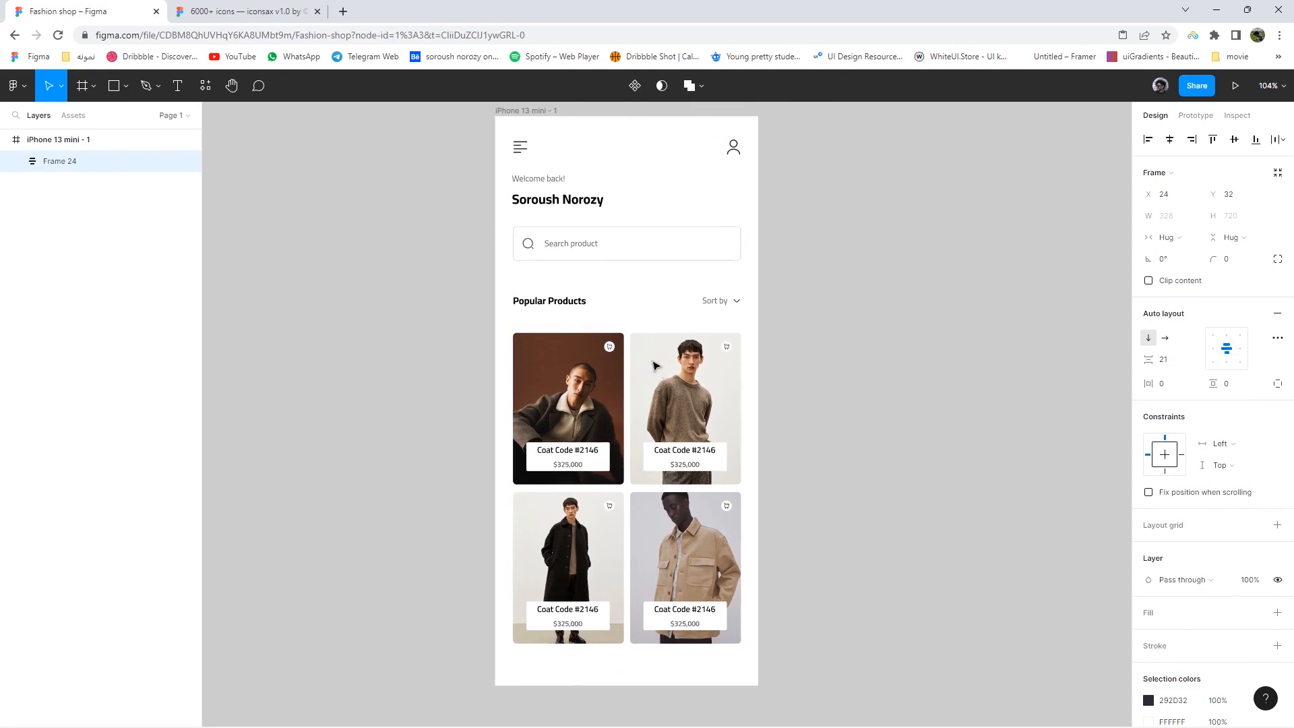
- Draw a 375×776 frame covering the whole phone screen
{"action": "left_click", "coordinate": [350, 283]}
{"action": "left_click", "coordinate": [125, 87]}
{"action": "left_click", "coordinate": [93, 86]}
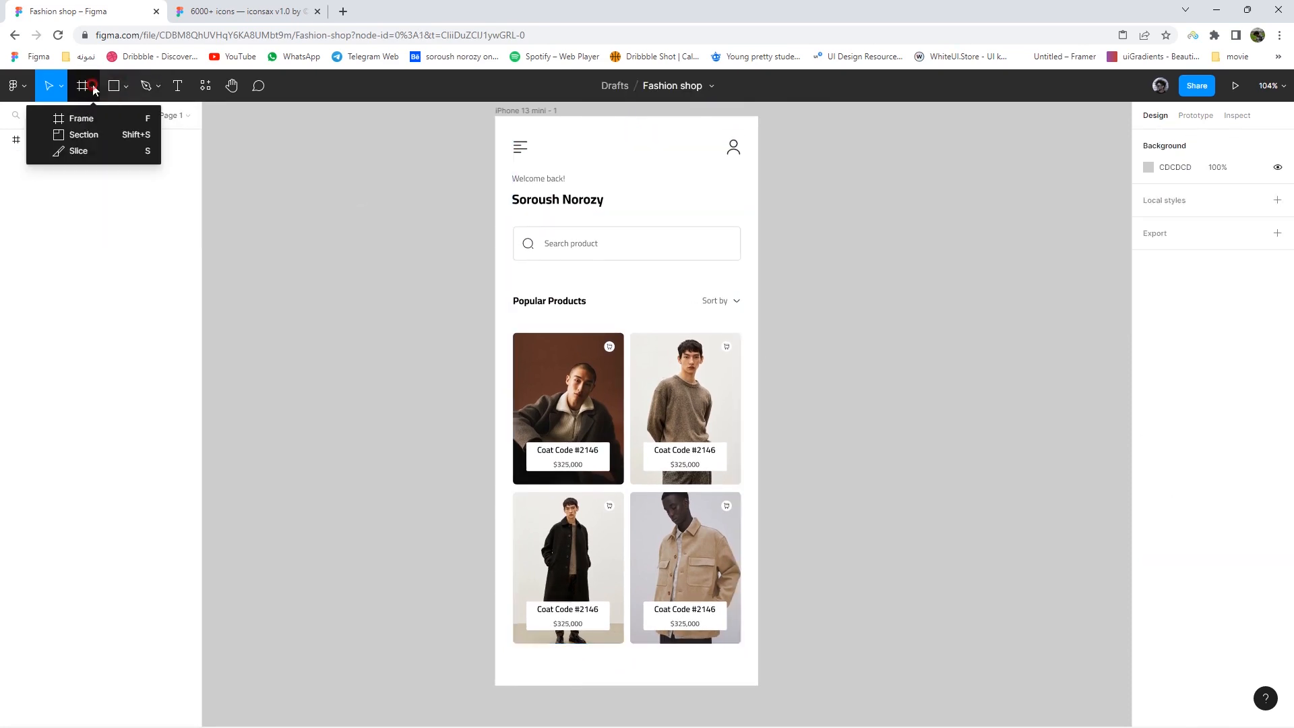
{"action": "left_click", "coordinate": [81, 120]}
{"action": "left_click_drag", "start_coordinate": [493, 118], "coordinate": [761, 666]}
{"action": "left_click", "coordinate": [869, 641]}
{"action": "right_click", "coordinate": [752, 657]}
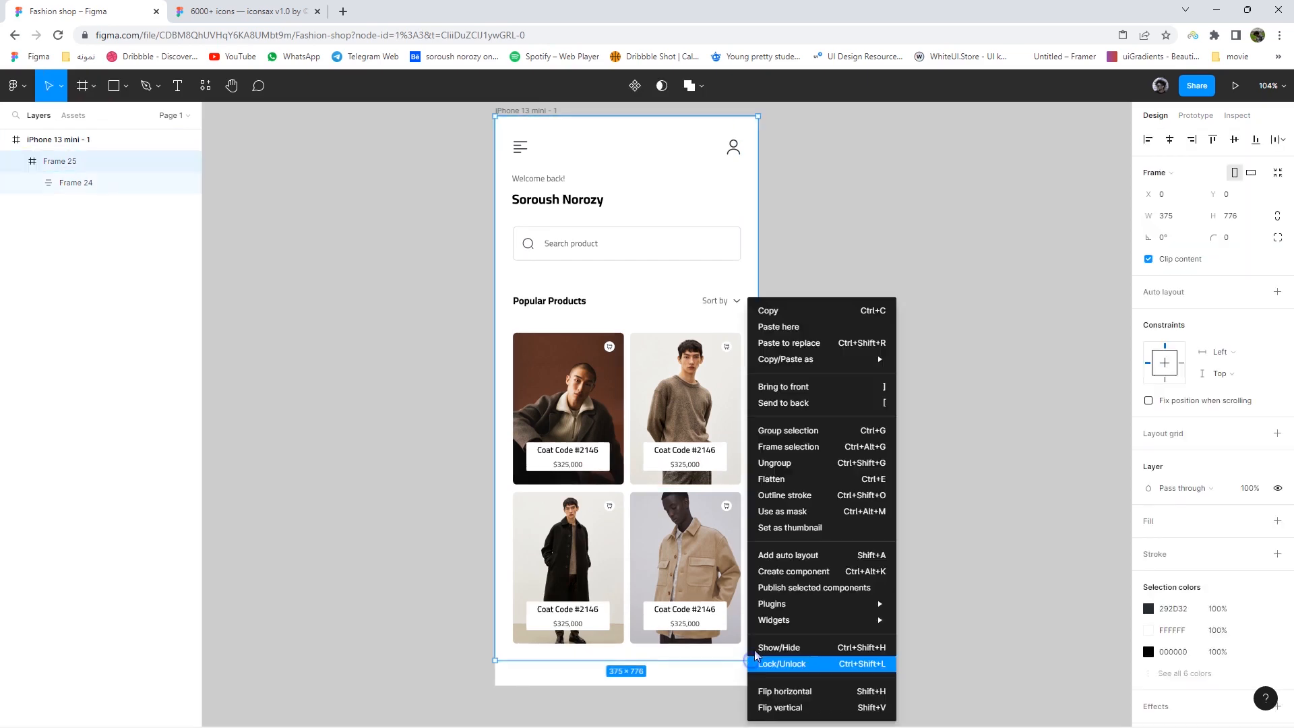
- Send the new frame behind the home screen content
{"action": "left_click", "coordinate": [801, 405]}
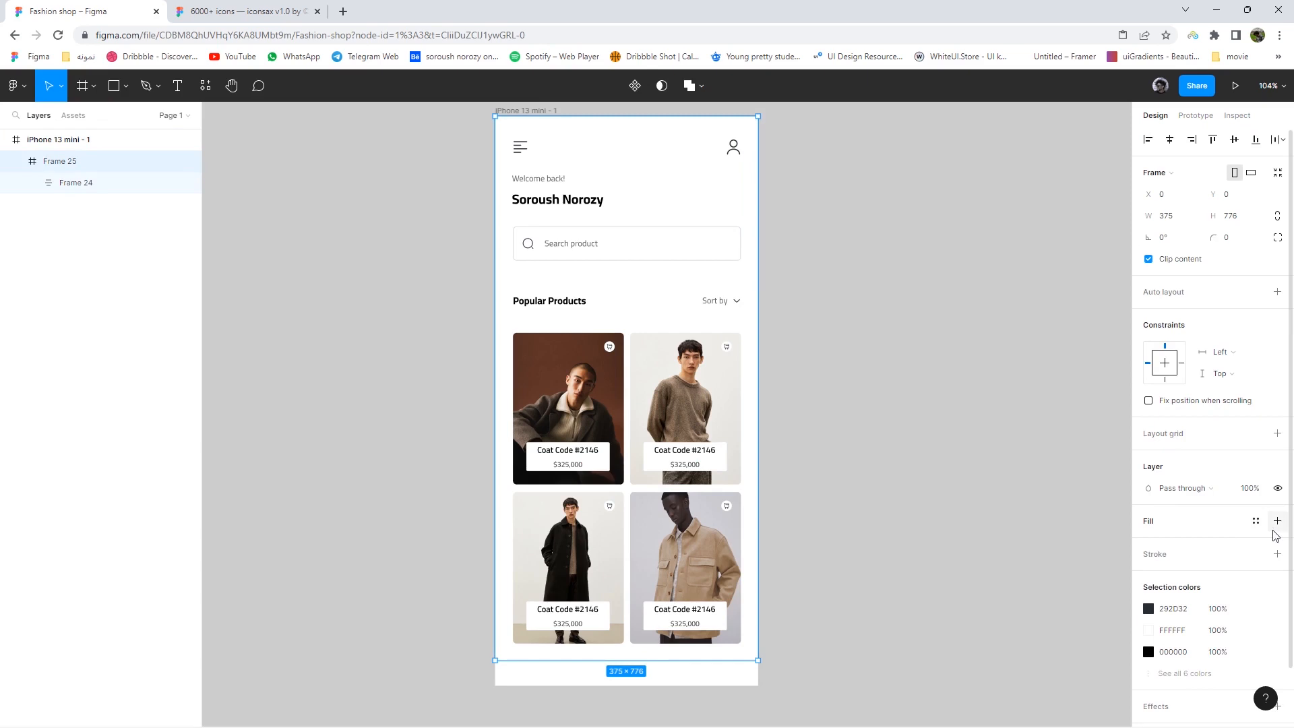
{"action": "scroll", "coordinate": [845, 640], "scroll_direction": "down", "scroll_amount": 1}
{"action": "scroll", "coordinate": [775, 569], "scroll_direction": "up", "scroll_amount": 5}
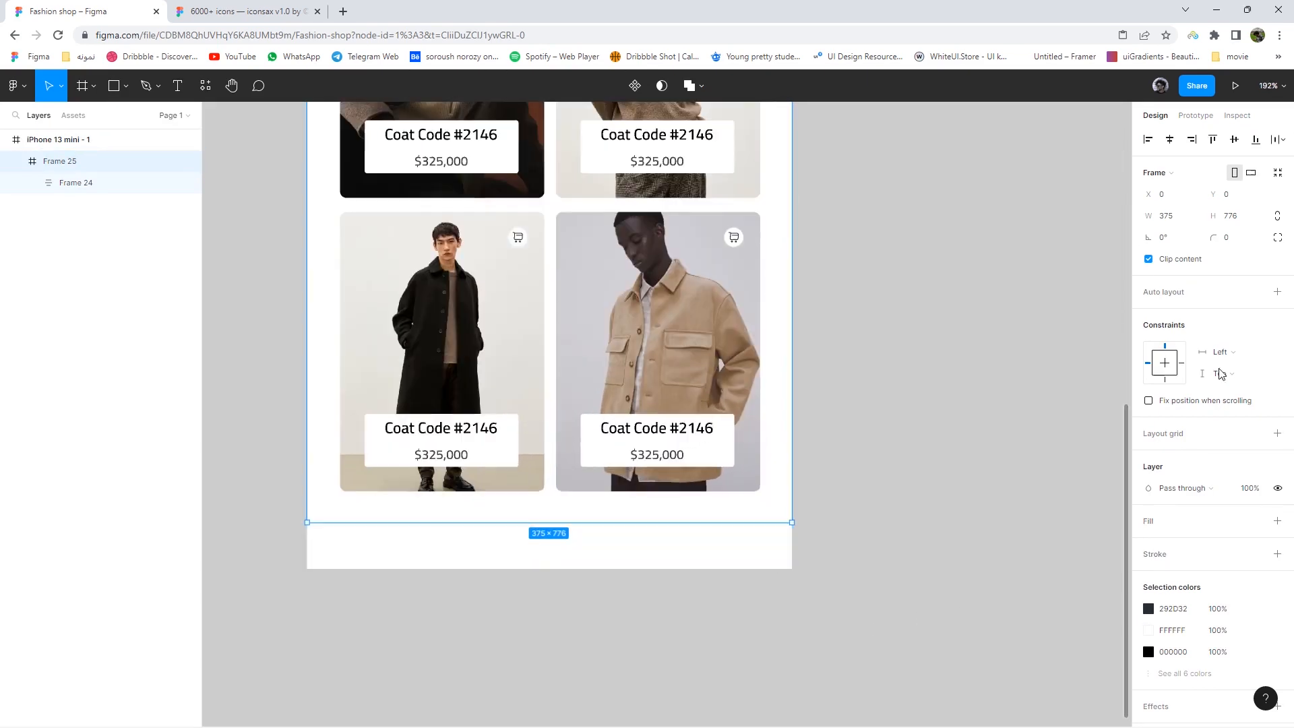
{"action": "left_click", "coordinate": [1276, 291]}
{"action": "key", "text": "ctrl+z"}
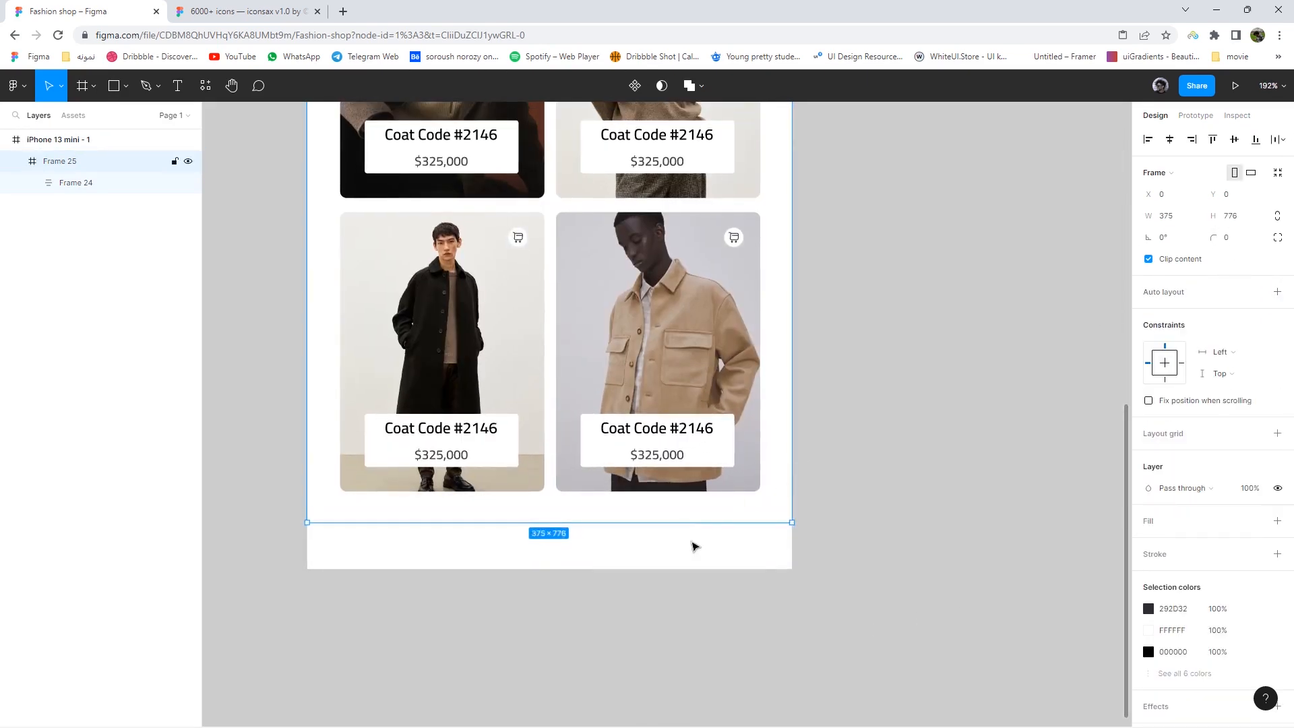
{"action": "scroll", "coordinate": [741, 533], "scroll_direction": "up", "scroll_amount": 5}
- Switch the frame to independent corner radii and give it a grey fill
{"action": "left_click", "coordinate": [1277, 237]}
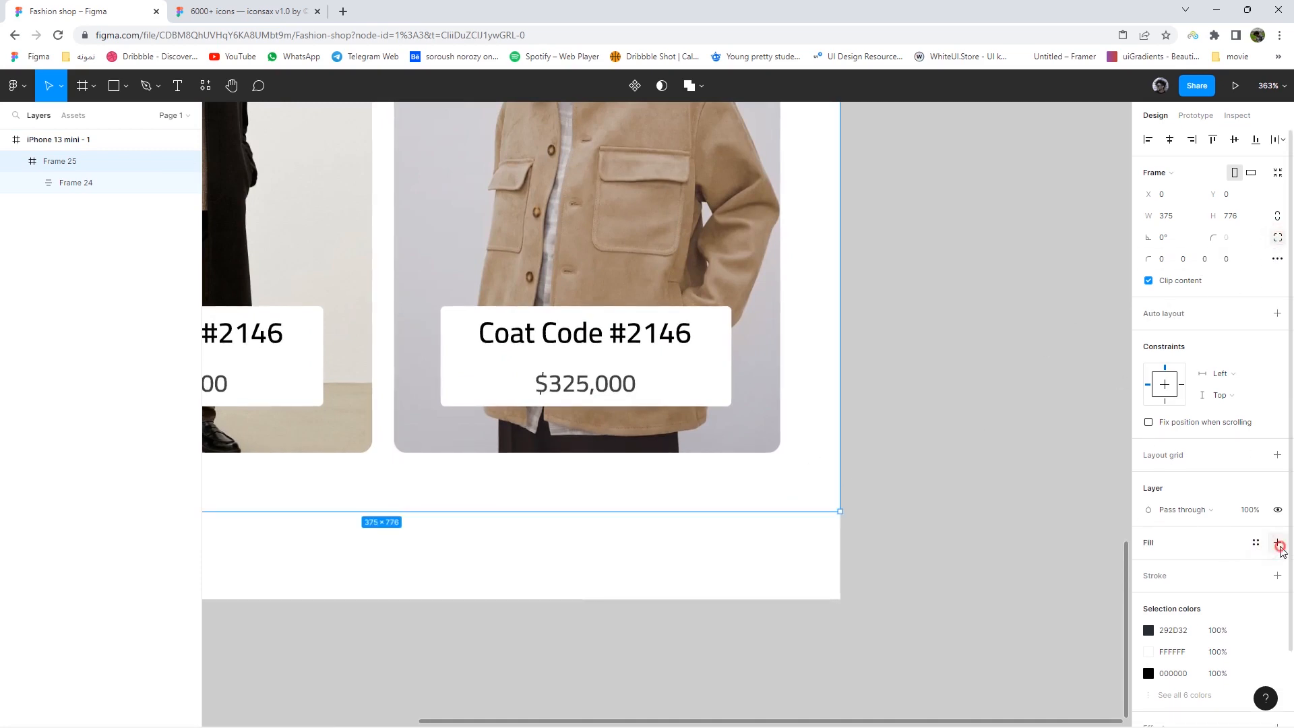
{"action": "left_click", "coordinate": [1278, 543]}
{"action": "left_click", "coordinate": [1148, 564]}
{"action": "left_click", "coordinate": [992, 472]}
{"action": "left_click", "coordinate": [1116, 378]}
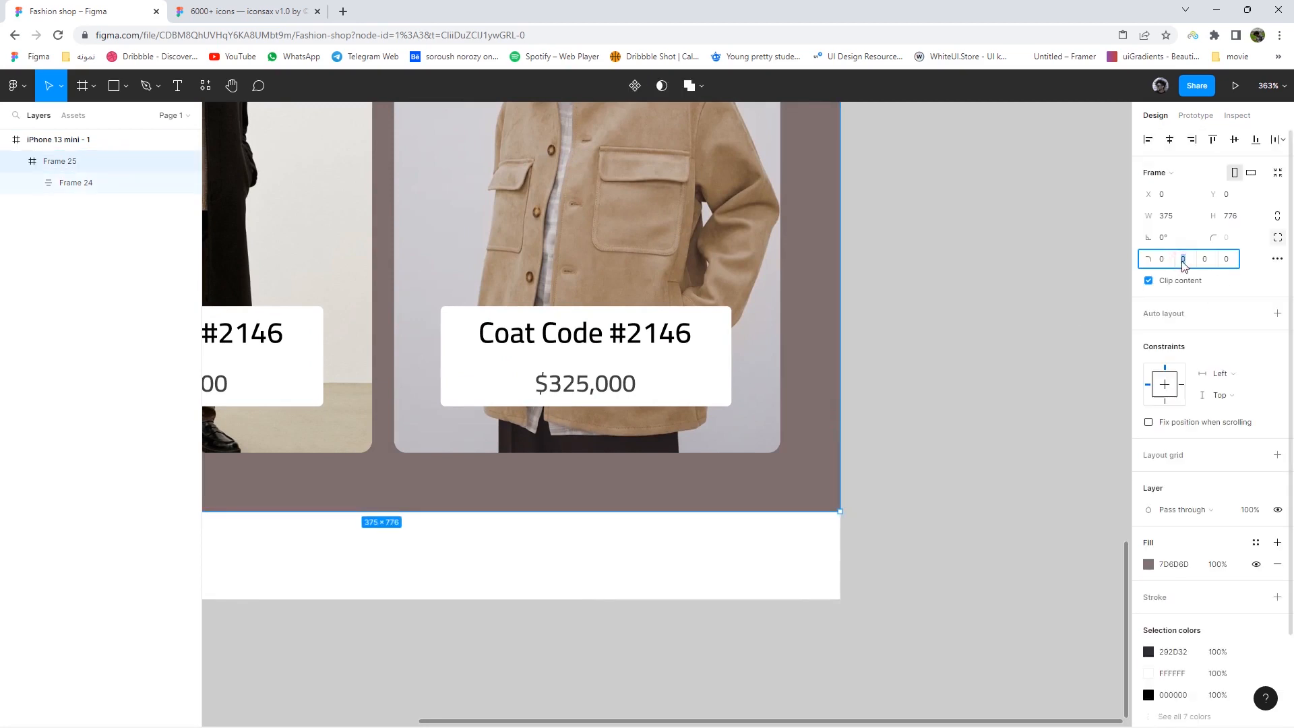
- Set both bottom corner radii of the frame to 50
{"action": "type", "text": "0"}
{"action": "key", "text": "Return"}
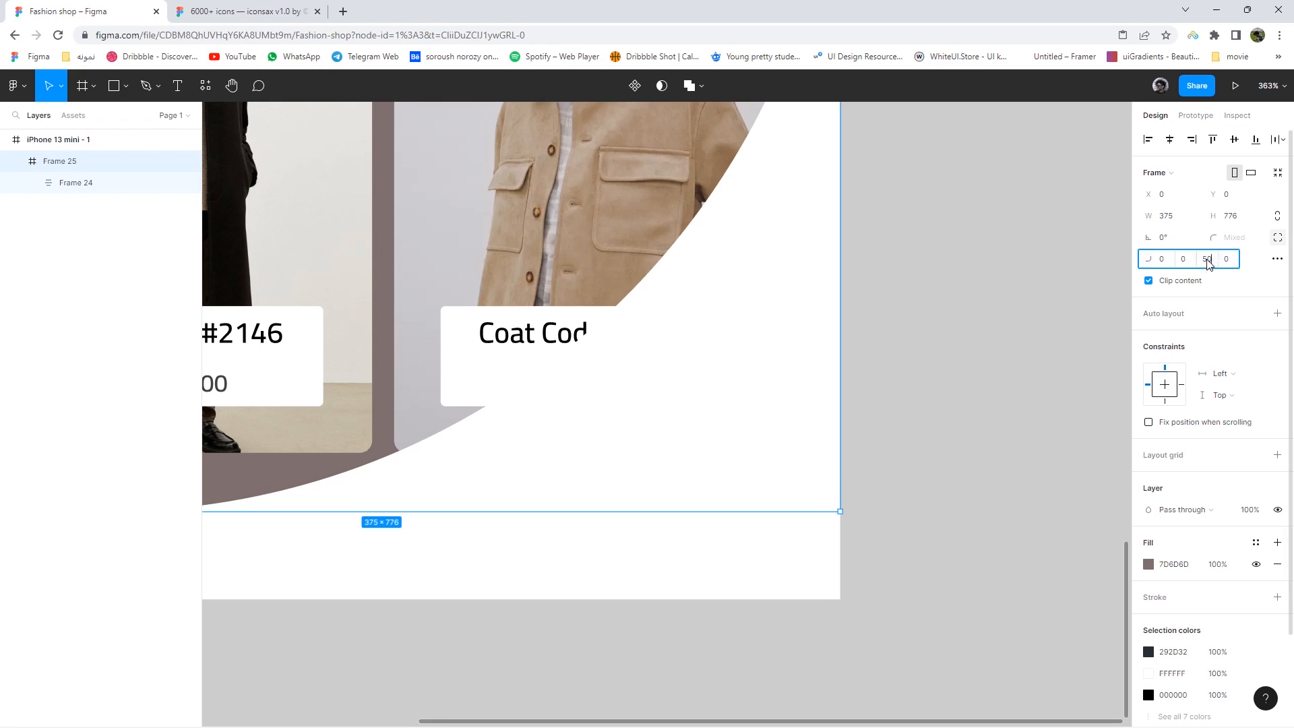
{"action": "type", "text": "50"}
{"action": "key", "text": "Return"}
{"action": "scroll", "coordinate": [1018, 485], "scroll_direction": "down", "scroll_amount": 5, "text": "ctrl"}
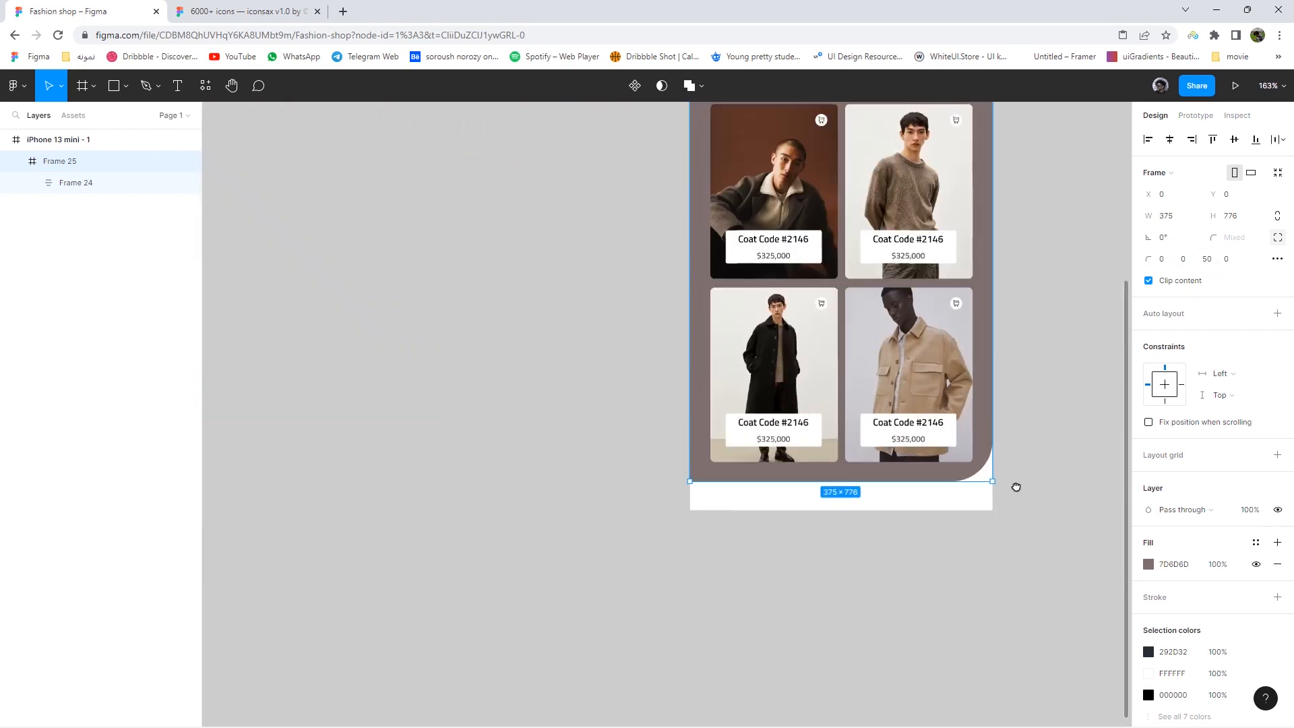
{"action": "key", "text": "Return"}
{"action": "left_click", "coordinate": [1031, 419]}
- Change the frame's fill from grey to white FFFFFF
{"action": "left_click", "coordinate": [955, 462]}
{"action": "left_click", "coordinate": [1147, 564]}
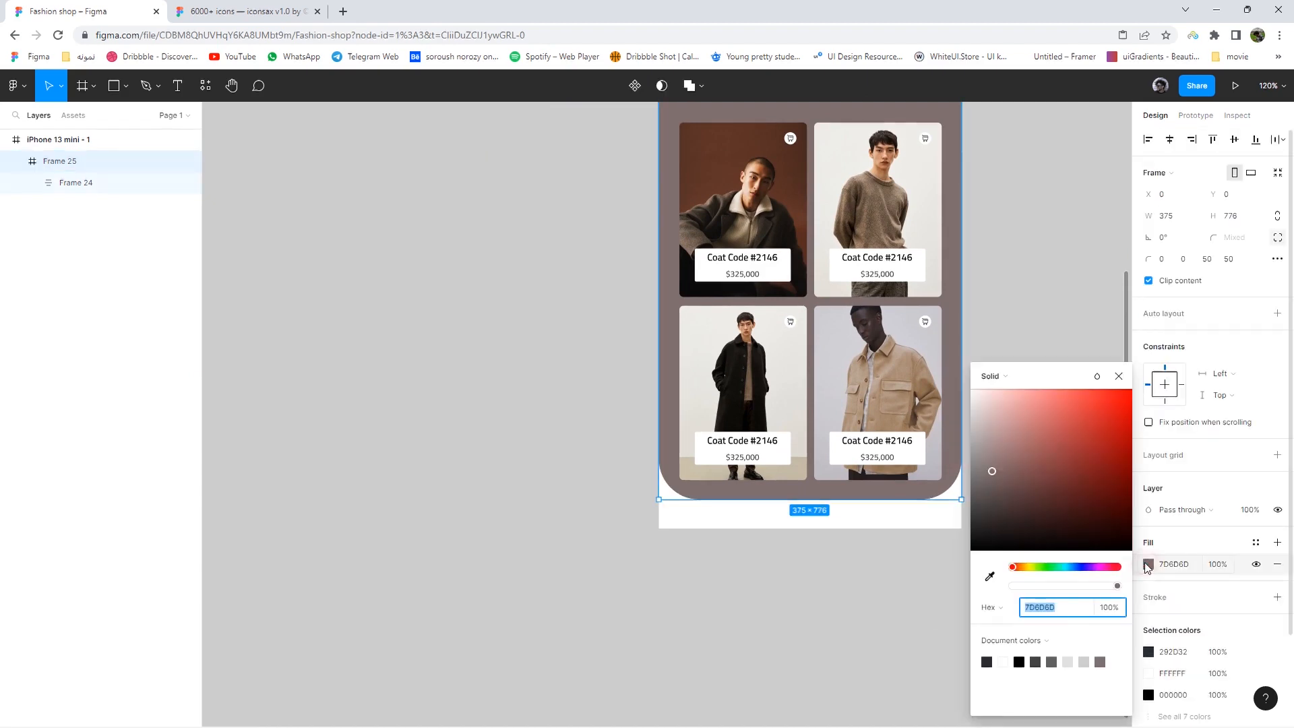
{"action": "left_click_drag", "start_coordinate": [1009, 487], "coordinate": [955, 400]}
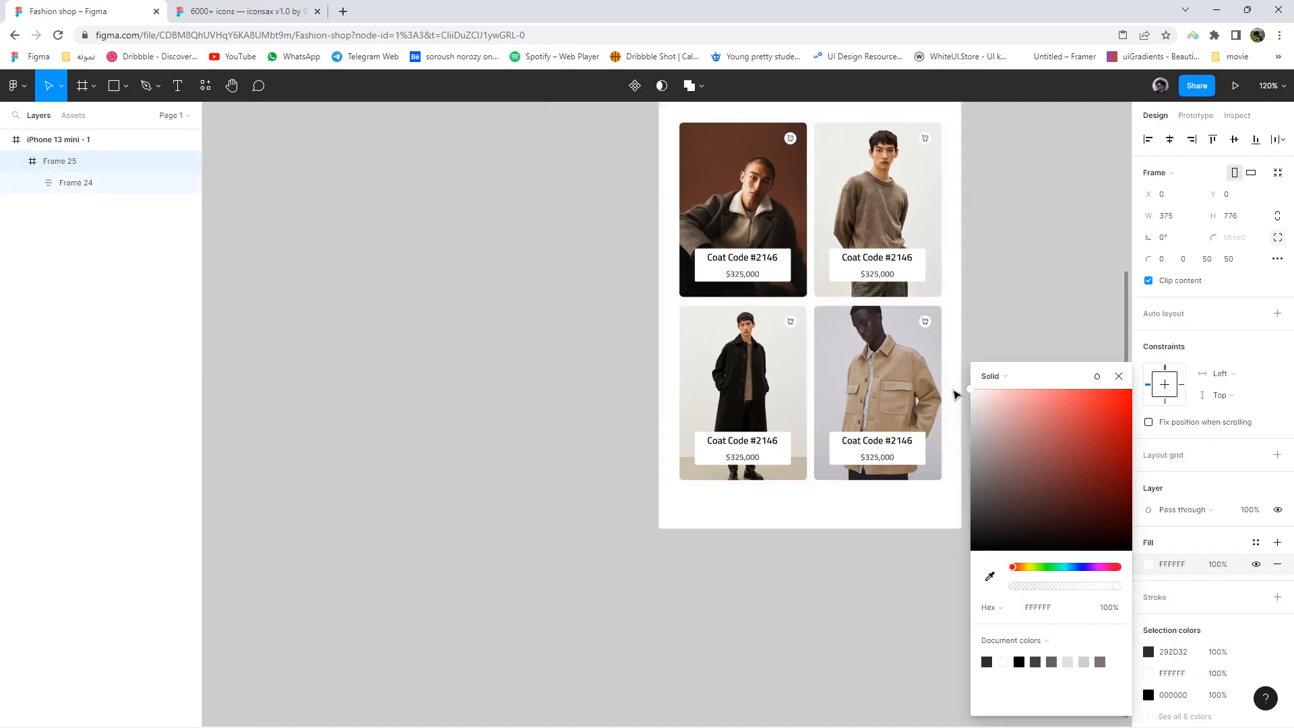
{"action": "left_click", "coordinate": [1002, 331]}
{"action": "left_click_drag", "start_coordinate": [961, 385], "coordinate": [927, 497]}
{"action": "scroll", "coordinate": [926, 502], "scroll_direction": "down", "scroll_amount": 2, "text": "ctrl"}
{"action": "double_click", "coordinate": [860, 470]}
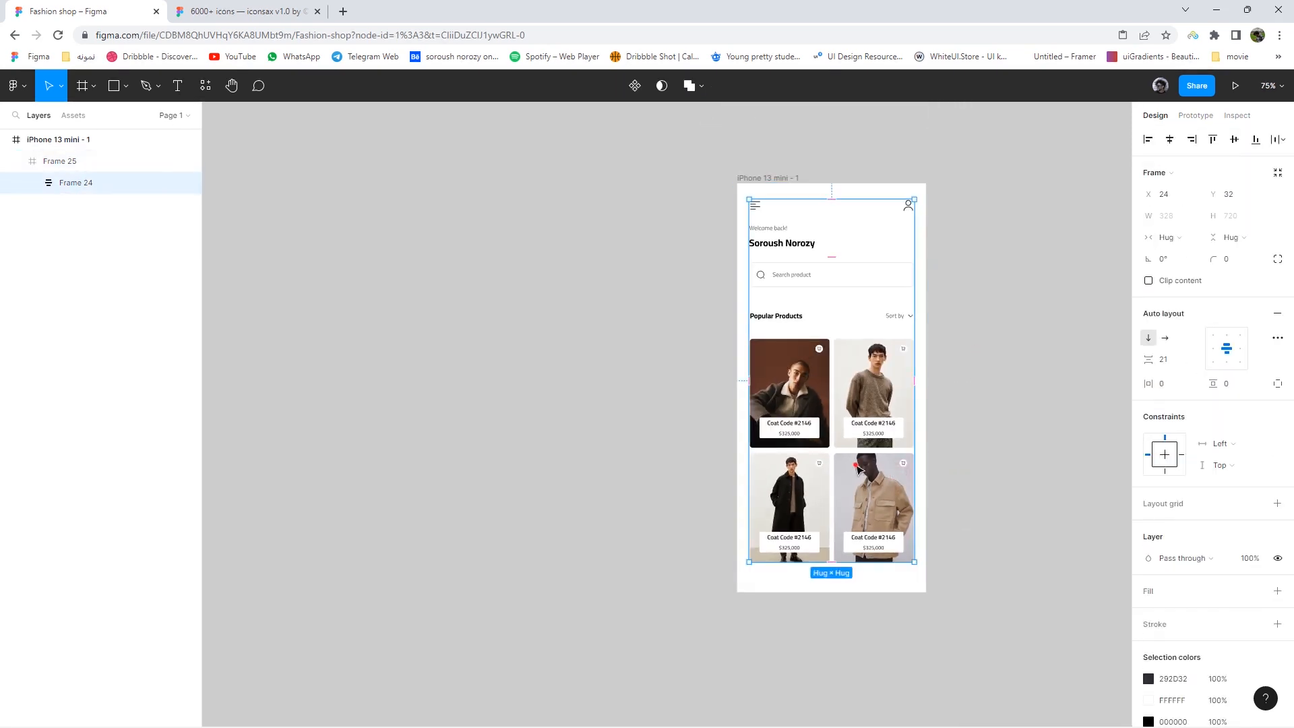
- Reduce the Popular Products section's gap above the product grid by one pixel
{"action": "double_click", "coordinate": [859, 470]}
{"action": "double_click", "coordinate": [858, 469]}
{"action": "left_click", "coordinate": [1163, 359]}
{"action": "key", "text": "Down"}
{"action": "key", "text": "Down"}
{"action": "key", "text": "Down"}
{"action": "key", "text": "Down"}
{"action": "key", "text": "Down"}
{"action": "key", "text": "Down"}
{"action": "key", "text": "Down"}
{"action": "key", "text": "Down"}
{"action": "key", "text": "Down"}
{"action": "key", "text": "Down"}
{"action": "key", "text": "Down"}
{"action": "key", "text": "Down"}
{"action": "key", "text": "Down"}
{"action": "key", "text": "Down"}
{"action": "key", "text": "Down"}
{"action": "left_click", "coordinate": [884, 572]}
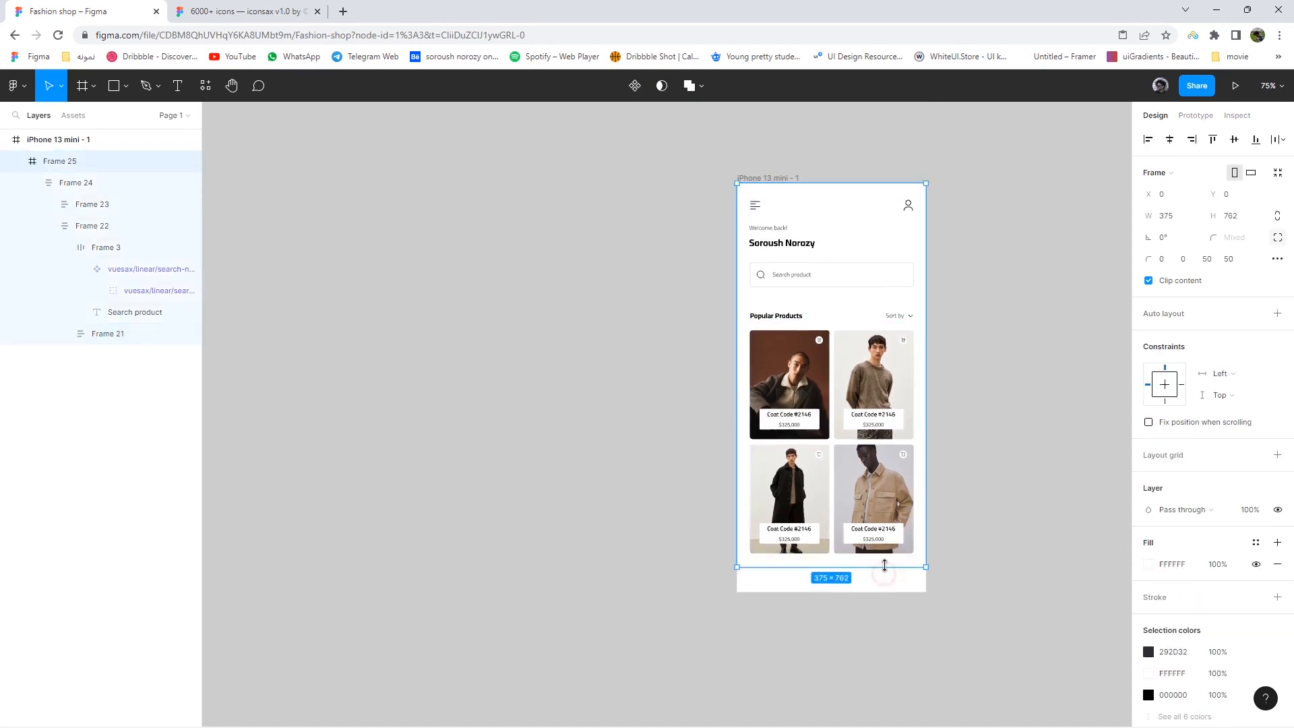
{"action": "left_click", "coordinate": [1009, 560]}
{"action": "left_click_drag", "start_coordinate": [1008, 561], "coordinate": [886, 560]}
{"action": "scroll", "coordinate": [945, 544], "scroll_direction": "down", "scroll_amount": 1, "text": "ctrl"}
- Darken the phone frame's background fill to near black
{"action": "left_click", "coordinate": [682, 227]}
{"action": "left_click", "coordinate": [1148, 456]}
{"action": "left_click_drag", "start_coordinate": [1004, 429], "coordinate": [946, 536]}
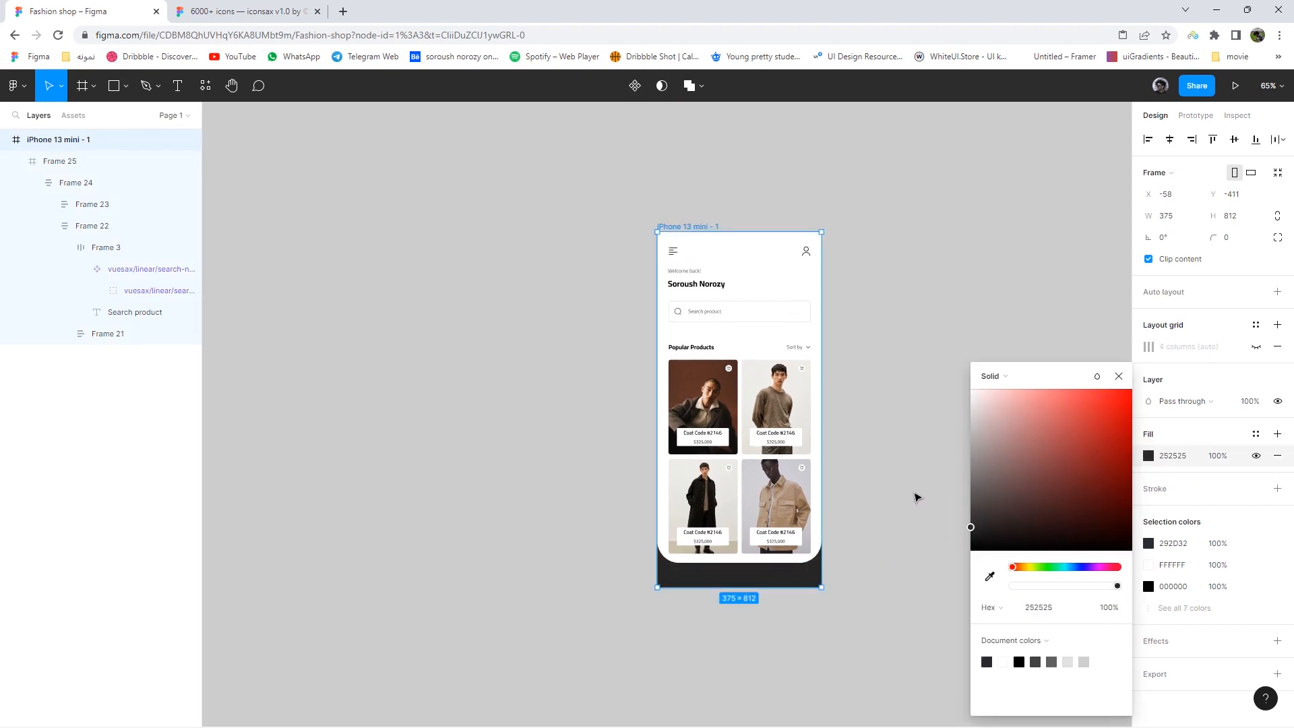
{"action": "left_click", "coordinate": [916, 497]}
- Round the phone frame's corners to a radius of 50
{"action": "scroll", "coordinate": [780, 520], "scroll_direction": "up", "scroll_amount": 4, "text": "ctrl"}
{"action": "left_click", "coordinate": [762, 519]}
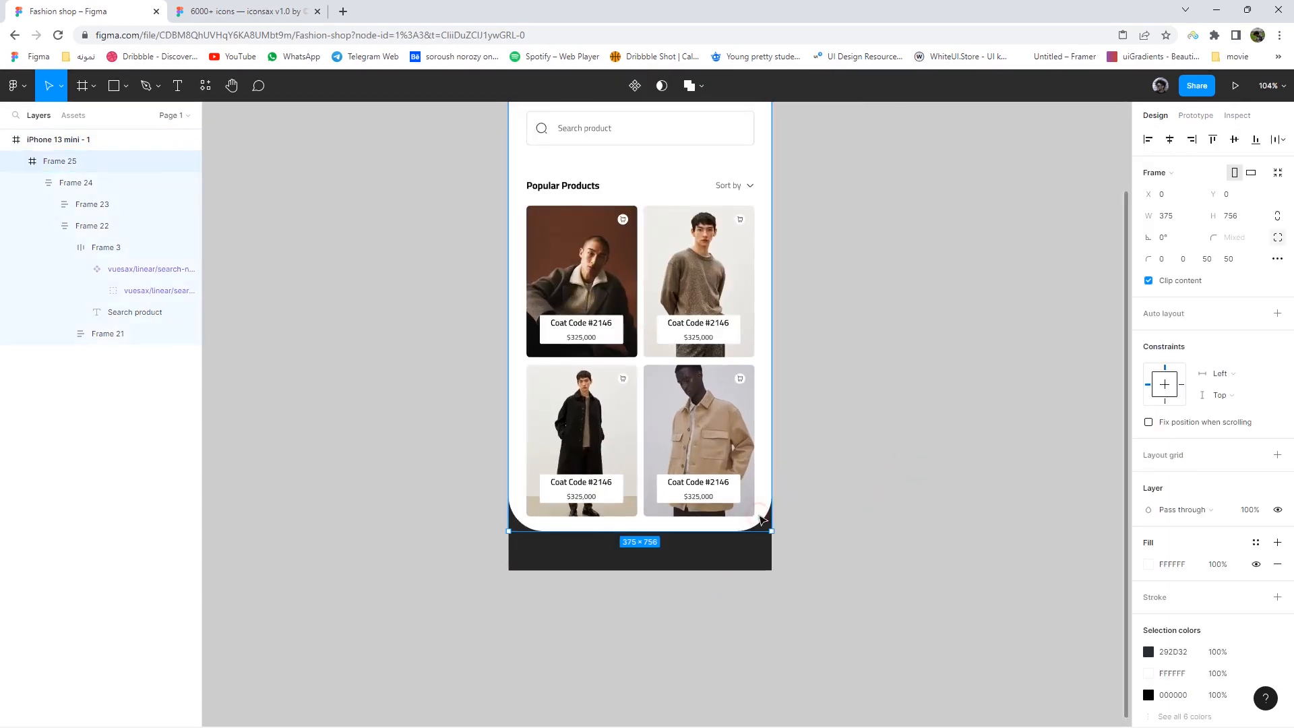
{"action": "scroll", "coordinate": [880, 527], "scroll_direction": "down", "scroll_amount": 2, "text": "ctrl"}
{"action": "left_click", "coordinate": [648, 190]}
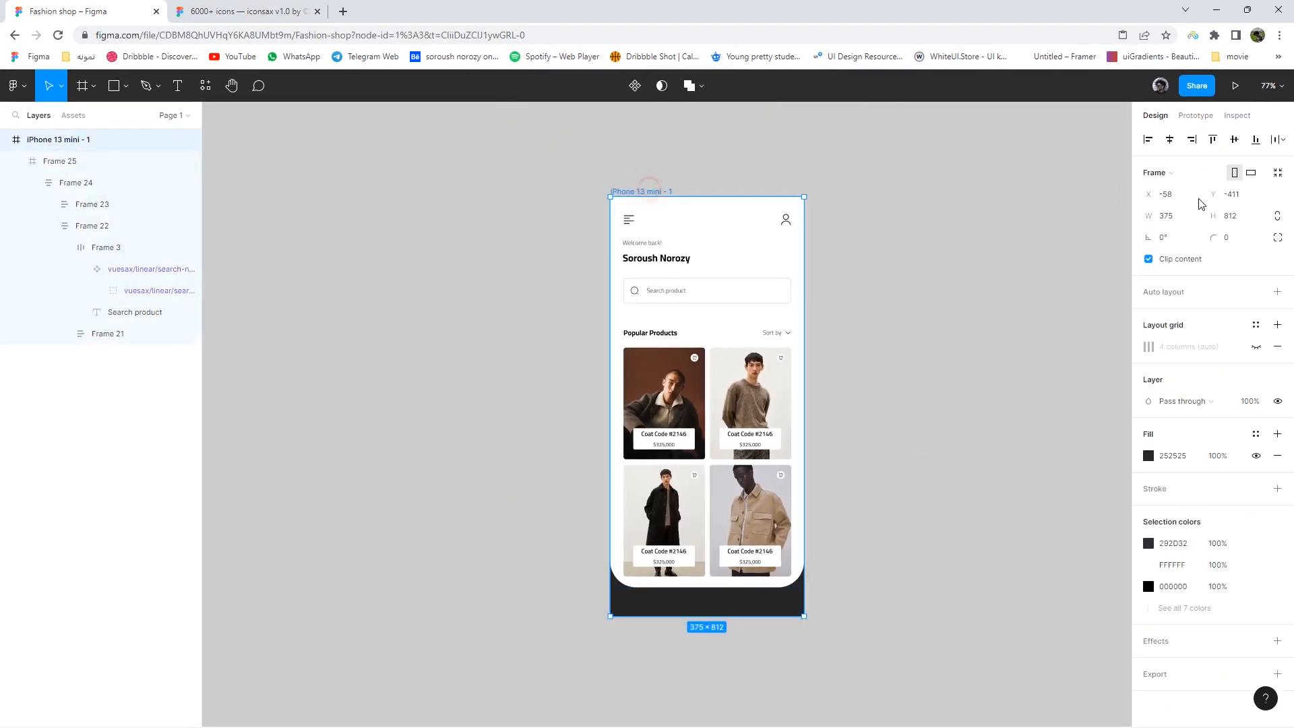
{"action": "key", "text": "Return"}
{"action": "left_click", "coordinate": [940, 467]}
- Tighten the search-and-products group's auto-layout spacing to 30
{"action": "scroll", "coordinate": [740, 636], "scroll_direction": "up", "scroll_amount": 5, "text": "ctrl"}
{"action": "left_click", "coordinate": [692, 528]}
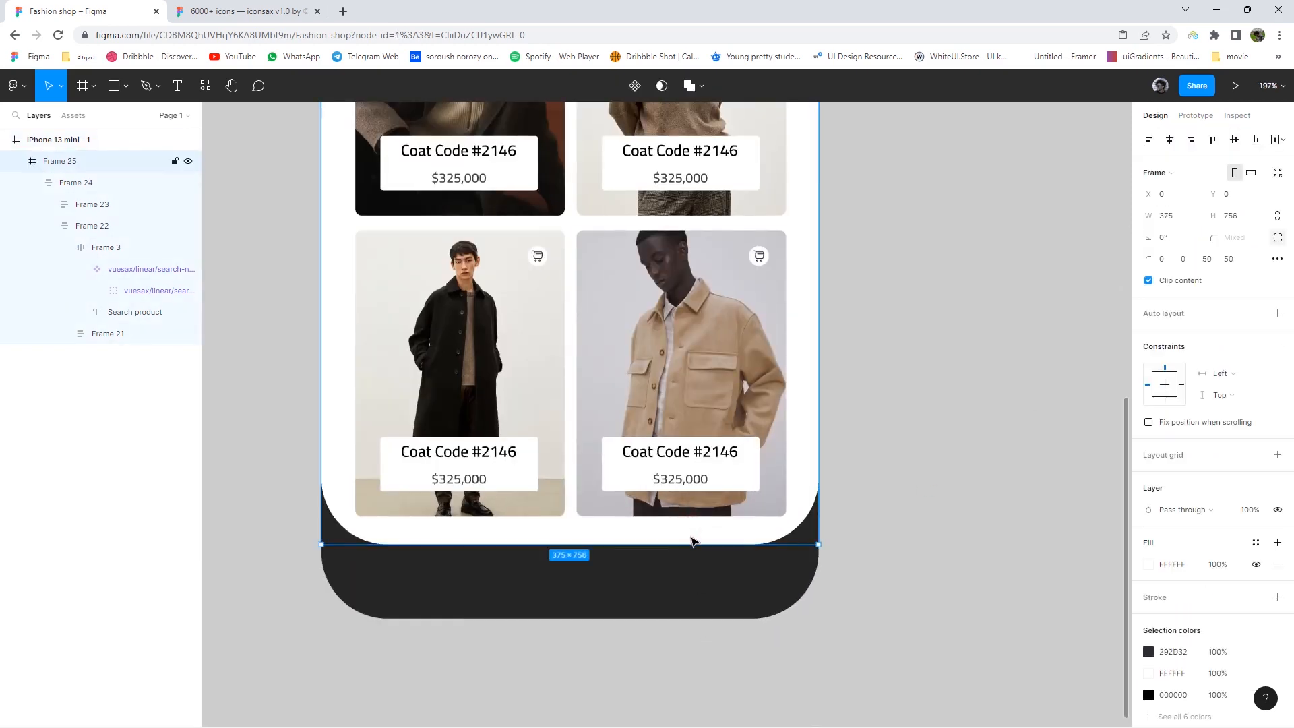
{"action": "scroll", "coordinate": [688, 536], "scroll_direction": "down", "scroll_amount": 5, "text": "ctrl"}
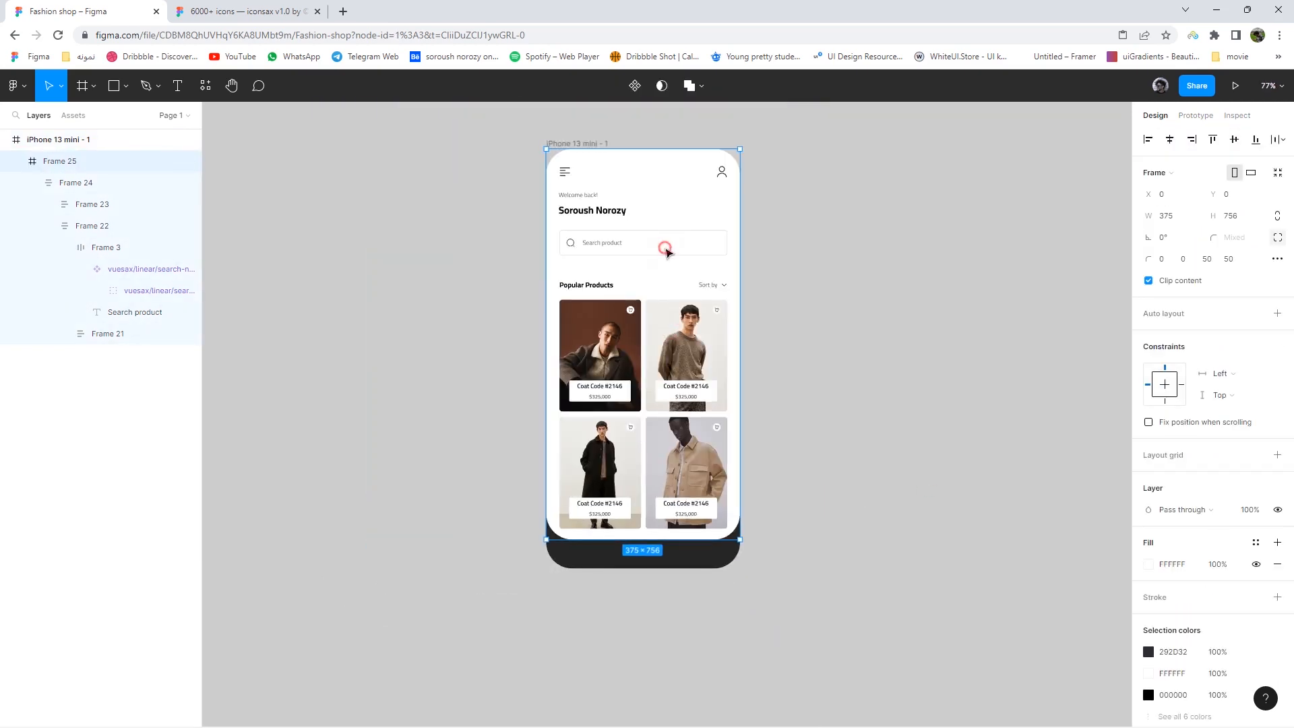
{"action": "double_click", "coordinate": [666, 250]}
{"action": "type", "text": "30"}
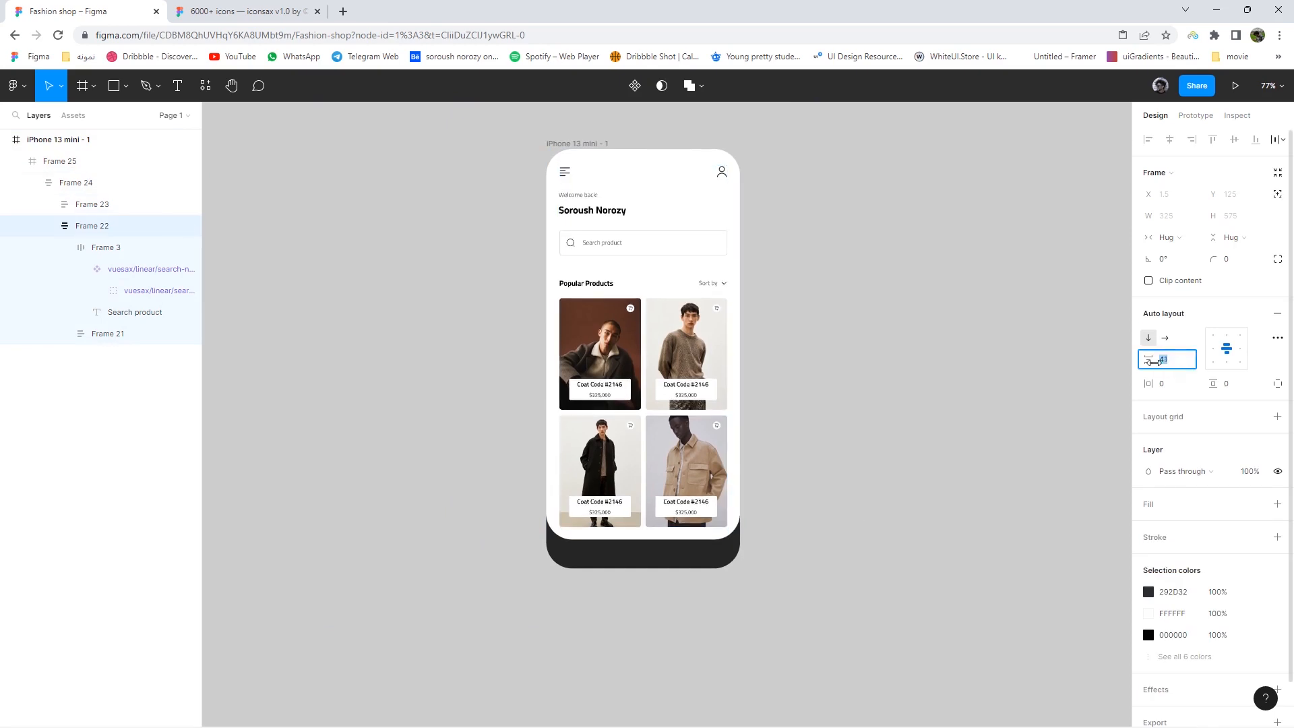
{"action": "key", "text": "Return"}
- Shorten the white screen frame to 661 high
{"action": "left_click", "coordinate": [780, 528]}
{"action": "left_click", "coordinate": [710, 532]}
{"action": "left_click_drag", "start_coordinate": [706, 539], "coordinate": [722, 482]}
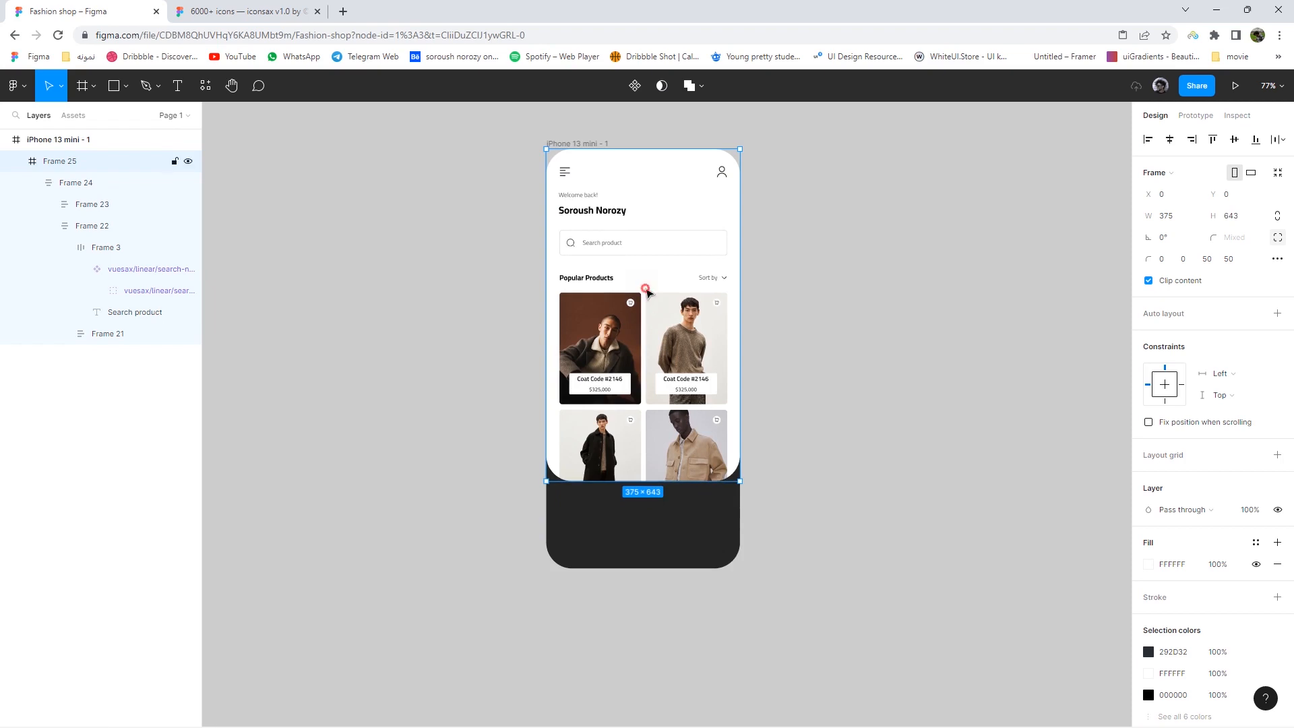
- Set Frame 22's gap between search bar and products to 57
{"action": "left_click", "coordinate": [646, 290]}
{"action": "left_click", "coordinate": [673, 288]}
{"action": "left_click", "coordinate": [701, 263]}
{"action": "left_click", "coordinate": [1171, 361]}
{"action": "key", "text": "Up"}
{"action": "type", "text": "57"}
{"action": "key", "text": "Return"}
- Increase the Popular Products section (Frame 21) gap to 28
{"action": "double_click", "coordinate": [664, 299]}
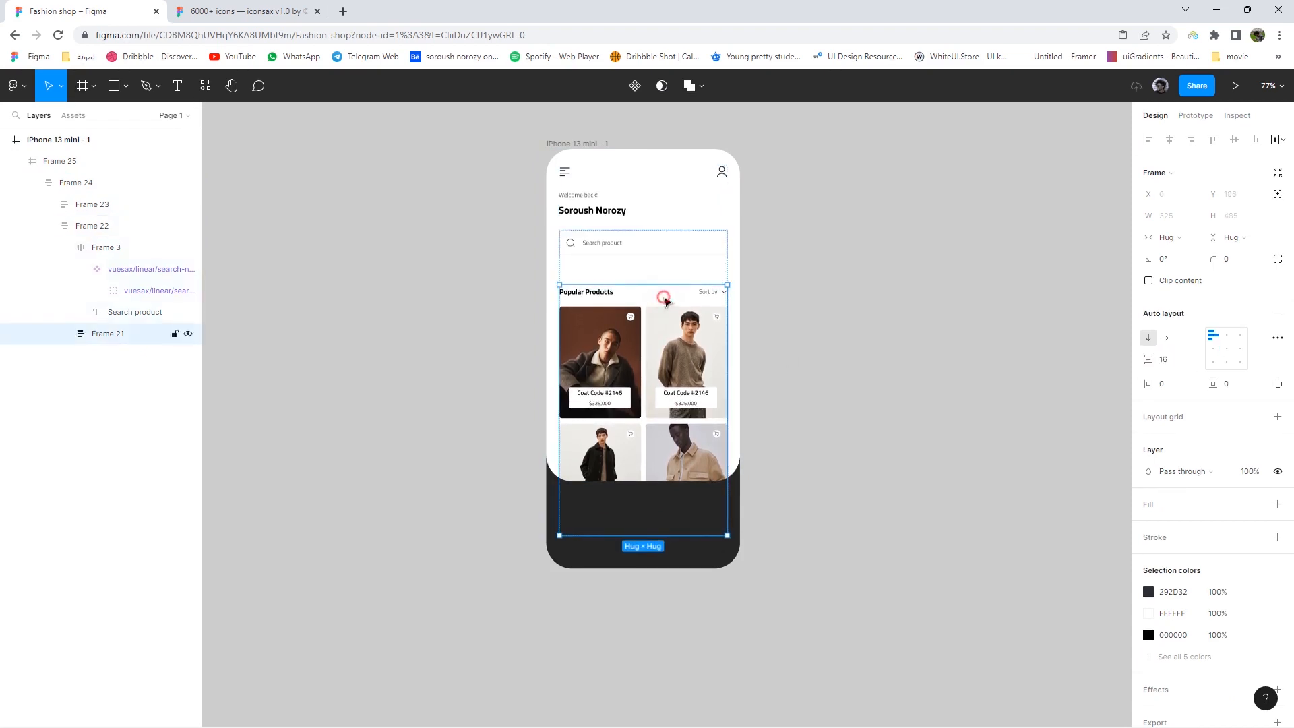
{"action": "left_click", "coordinate": [664, 298]}
{"action": "left_click", "coordinate": [822, 321]}
{"action": "double_click", "coordinate": [712, 311]}
{"action": "left_click", "coordinate": [713, 311]}
{"action": "left_click", "coordinate": [712, 312]}
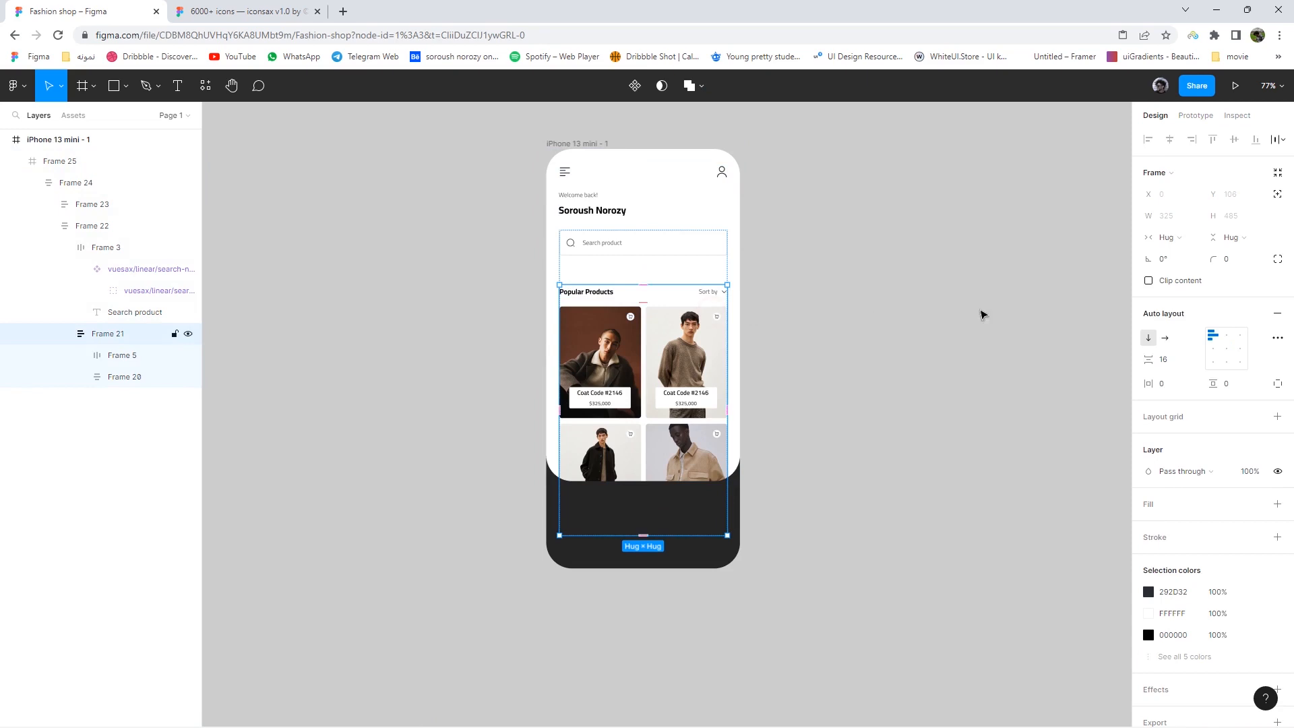
{"action": "left_click", "coordinate": [1170, 362]}
{"action": "key", "text": "Up"}
{"action": "key", "text": "Up"}
{"action": "key", "text": "Up"}
{"action": "key", "text": "Up"}
{"action": "key", "text": "Up"}
{"action": "key", "text": "Up"}
{"action": "key", "text": "Up"}
{"action": "key", "text": "Up"}
{"action": "key", "text": "Up"}
{"action": "key", "text": "Up"}
{"action": "key", "text": "Up"}
{"action": "key", "text": "Up"}
- Resize the white home card to 681 high
{"action": "left_click", "coordinate": [858, 526]}
{"action": "left_click", "coordinate": [724, 479]}
{"action": "mouse_move", "coordinate": [707, 481]}
{"action": "left_mouse_down"}
{"action": "mouse_move", "coordinate": [708, 517]}
{"action": "mouse_move", "coordinate": [708, 501]}
{"action": "left_mouse_up"}
{"action": "left_click", "coordinate": [834, 523]}
{"action": "left_click_drag", "start_coordinate": [852, 532], "coordinate": [818, 515]}
{"action": "scroll", "coordinate": [774, 519], "scroll_direction": "up", "scroll_amount": 2}
{"action": "scroll", "coordinate": [762, 536], "scroll_direction": "down", "scroll_amount": 3}
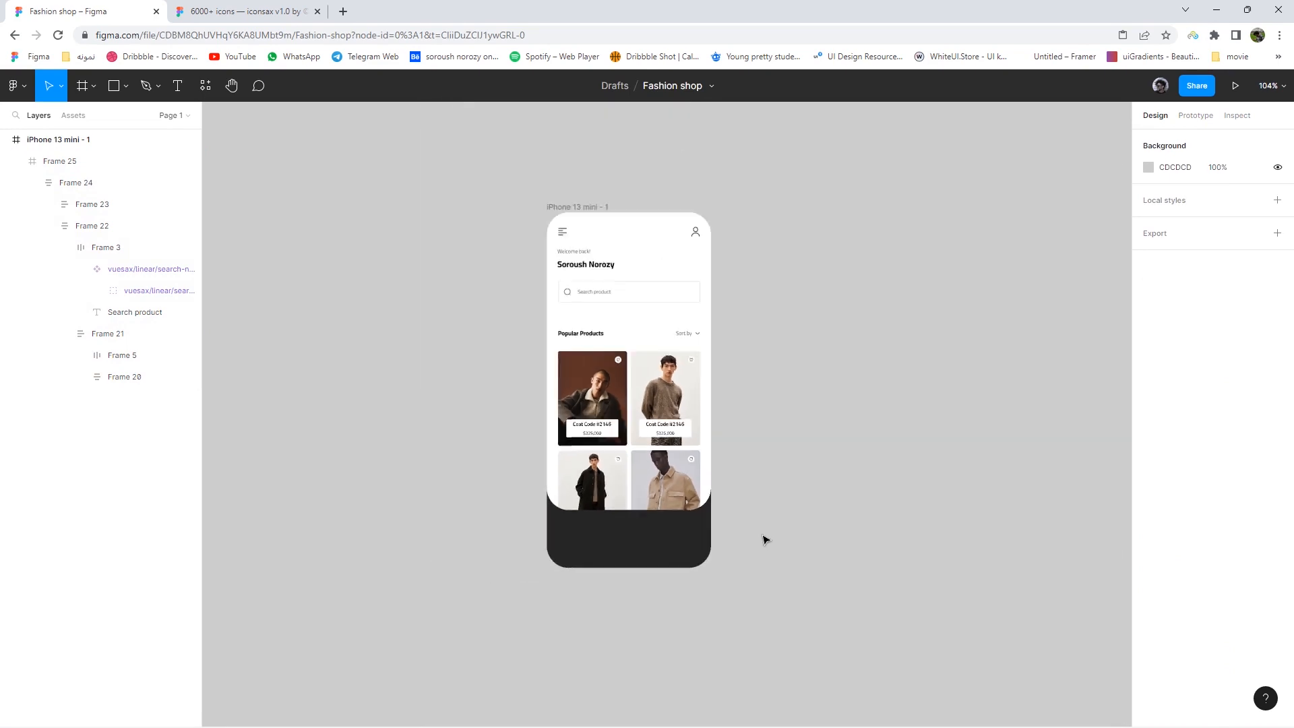
- Extend the white home card down to 770 high
{"action": "double_click", "coordinate": [579, 263]}
{"action": "double_click", "coordinate": [581, 264]}
{"action": "double_click", "coordinate": [584, 263]}
{"action": "double_click", "coordinate": [591, 264]}
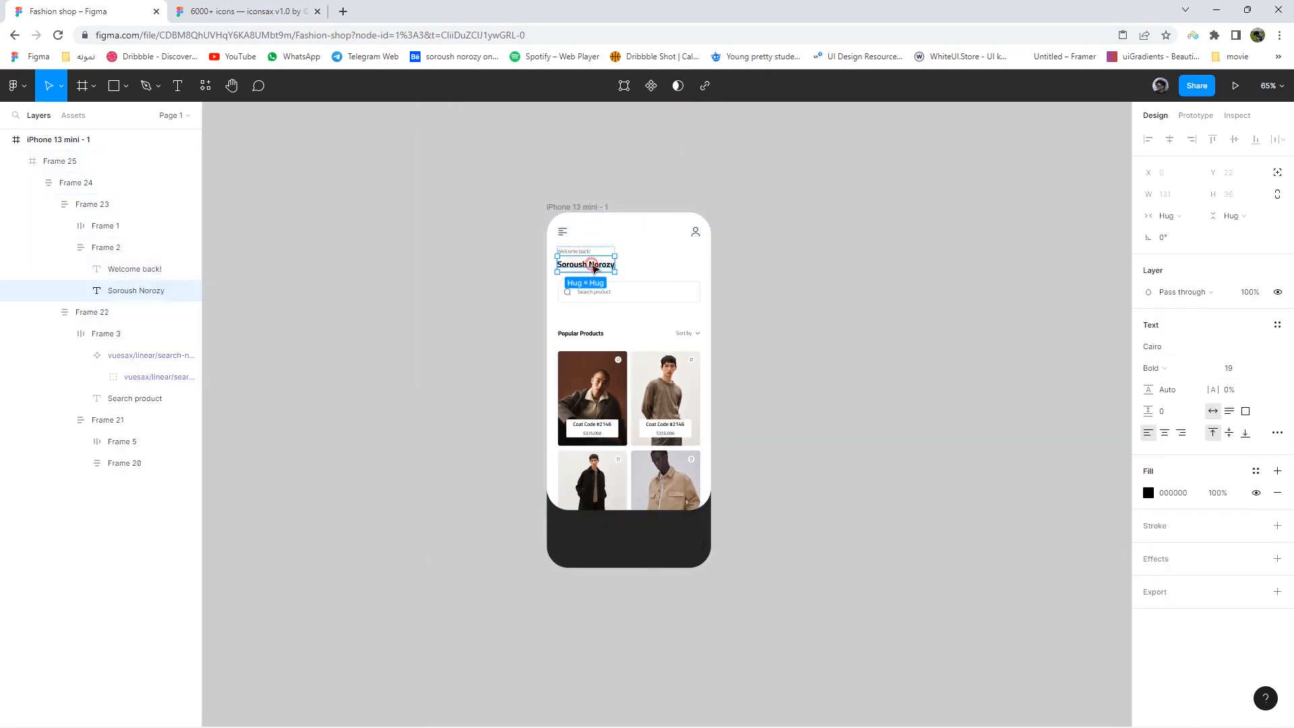
{"action": "left_click", "coordinate": [674, 502]}
{"action": "scroll", "coordinate": [673, 514], "scroll_direction": "up", "scroll_amount": 5}
{"action": "left_click_drag", "start_coordinate": [673, 514], "coordinate": [678, 575]}
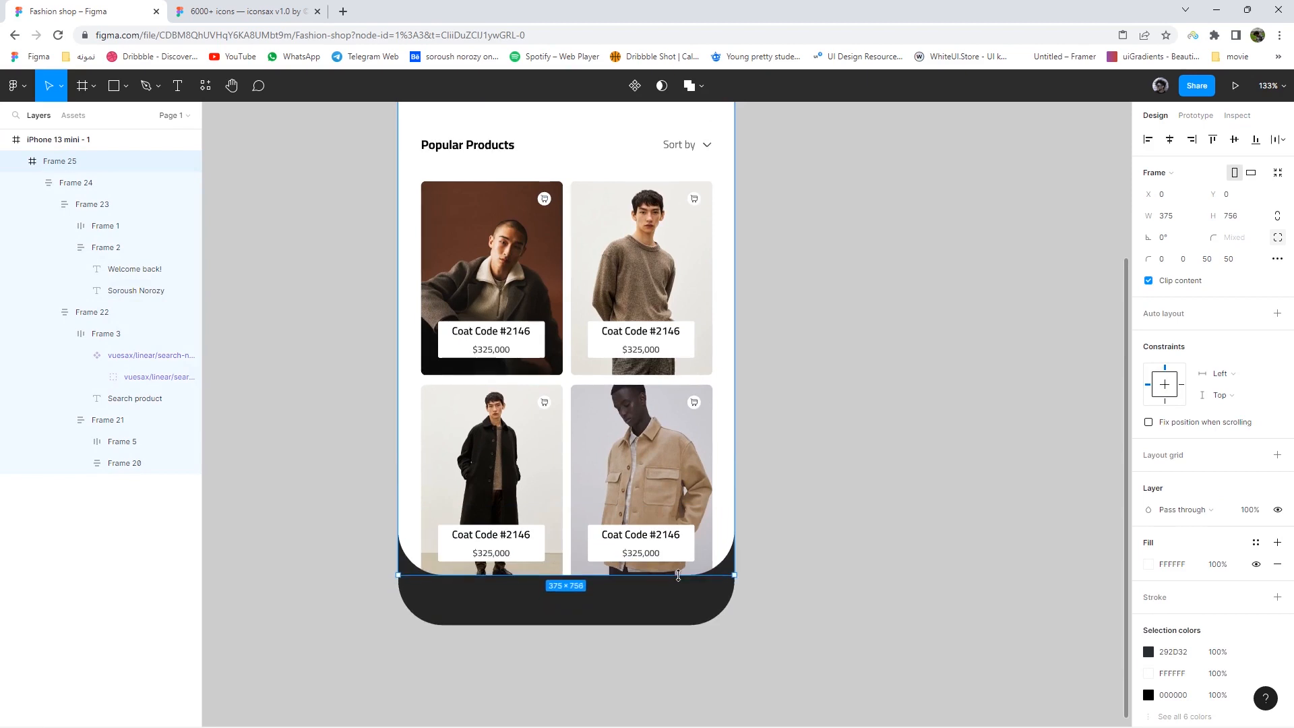
{"action": "left_click", "coordinate": [861, 600]}
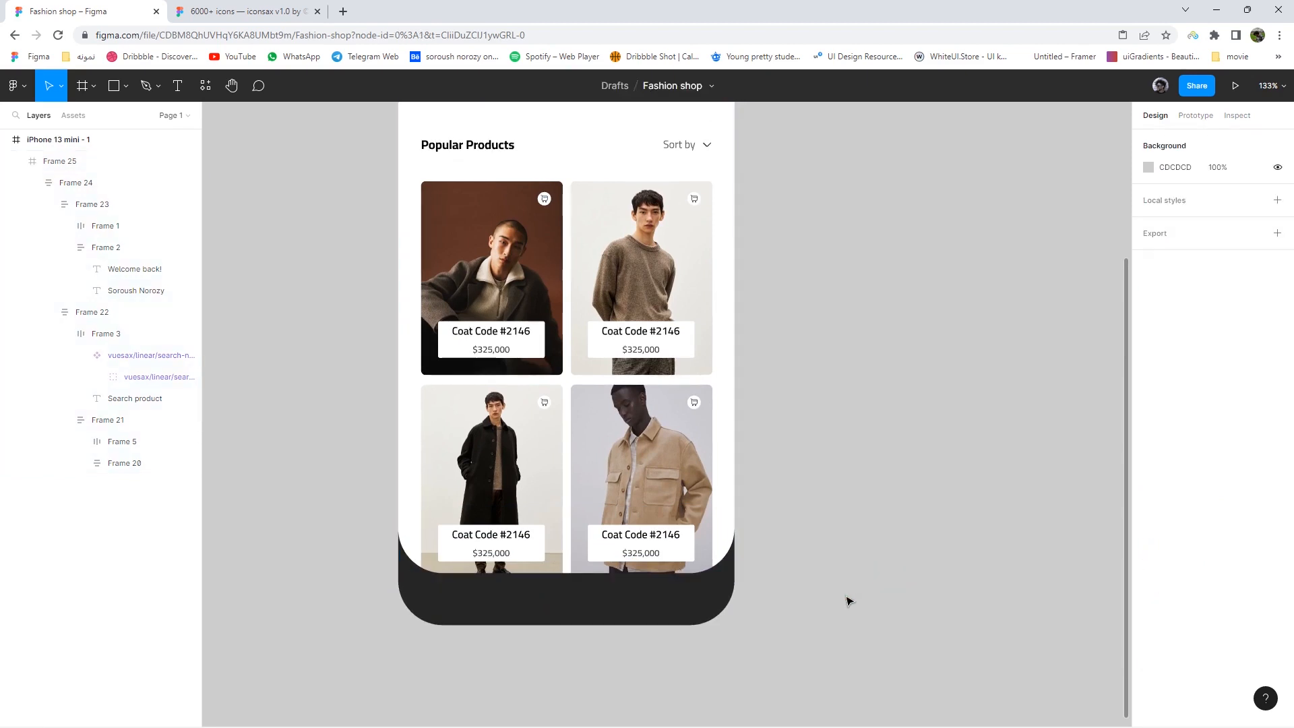
{"action": "scroll", "coordinate": [847, 597], "scroll_direction": "down", "scroll_amount": 2}
- Set Frame 22's search-to-products spacing to 48
{"action": "double_click", "coordinate": [704, 412]}
{"action": "double_click", "coordinate": [704, 412]}
{"action": "left_click", "coordinate": [1164, 359]}
{"action": "type", "text": "48"}
{"action": "key", "text": "Return"}
{"action": "key", "text": "Down"}
{"action": "key", "text": "Down"}
{"action": "key", "text": "Down"}
{"action": "key", "text": "Down"}
{"action": "left_click", "coordinate": [832, 595]}
- Shorten the white card, Frame 25, to 739 high
{"action": "left_click", "coordinate": [732, 574]}
{"action": "left_click_drag", "start_coordinate": [727, 577], "coordinate": [728, 566]}
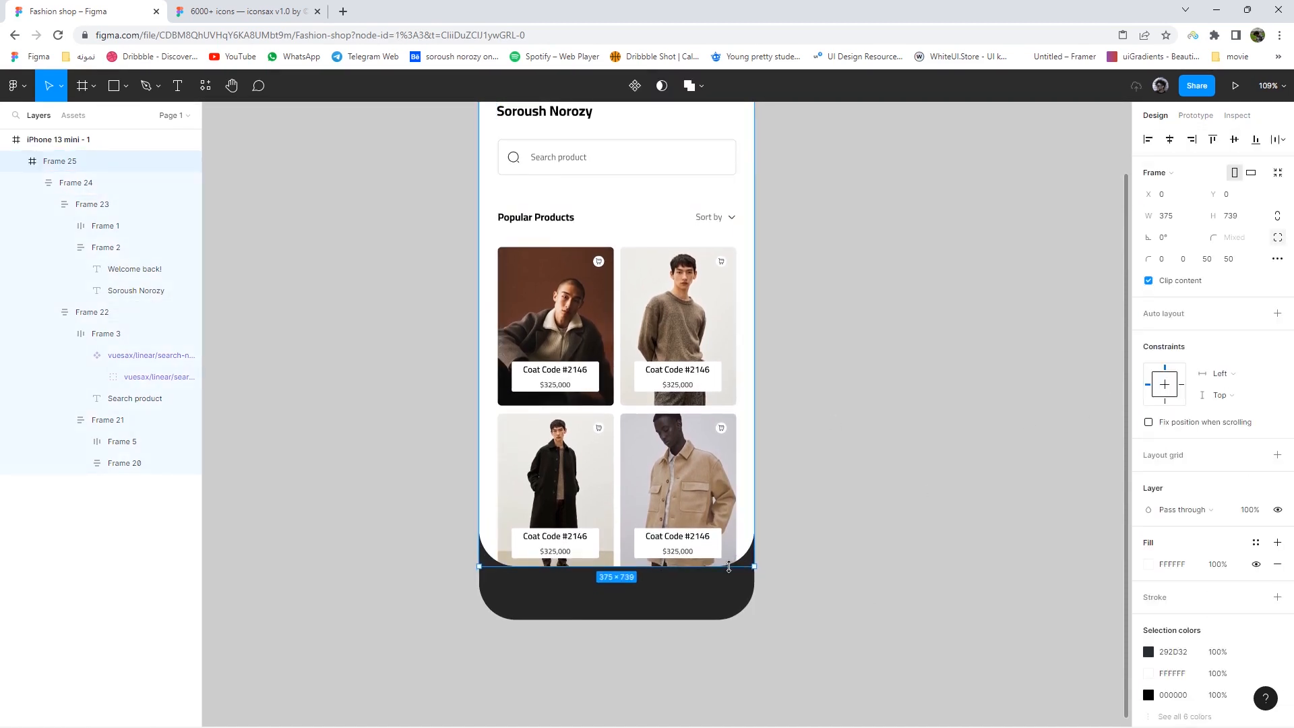
{"action": "left_click", "coordinate": [872, 578]}
- Alt-drag a copy of the greeting block into the dark bottom bar
{"action": "double_click", "coordinate": [561, 119]}
{"action": "double_click", "coordinate": [560, 119]}
{"action": "double_click", "coordinate": [561, 118]}
{"action": "left_click_drag", "start_coordinate": [561, 119], "coordinate": [662, 593]}
{"action": "double_click", "coordinate": [538, 598]}
- Delete the leftover copied greeting frame from the bar
{"action": "left_click", "coordinate": [537, 579]}
{"action": "key", "text": "Delete"}
{"action": "scroll", "coordinate": [597, 580], "scroll_direction": "down", "scroll_amount": 1}
{"action": "scroll", "coordinate": [598, 579], "scroll_direction": "right", "scroll_amount": 1}
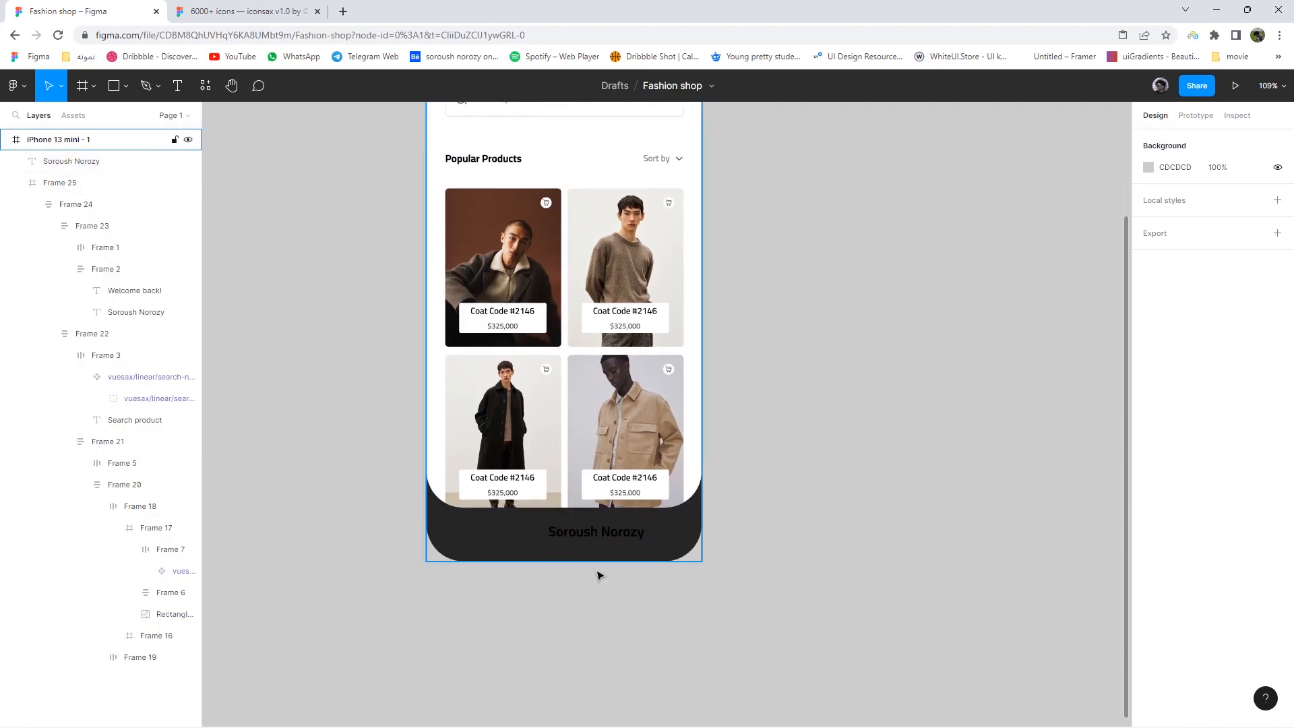
{"action": "scroll", "coordinate": [599, 572], "scroll_direction": "up", "scroll_amount": 4}
- Retype the name text as 'Cart', colour it light grey DCDCDC, and move it left
{"action": "double_click", "coordinate": [619, 523]}
{"action": "type", "text": "Cart"}
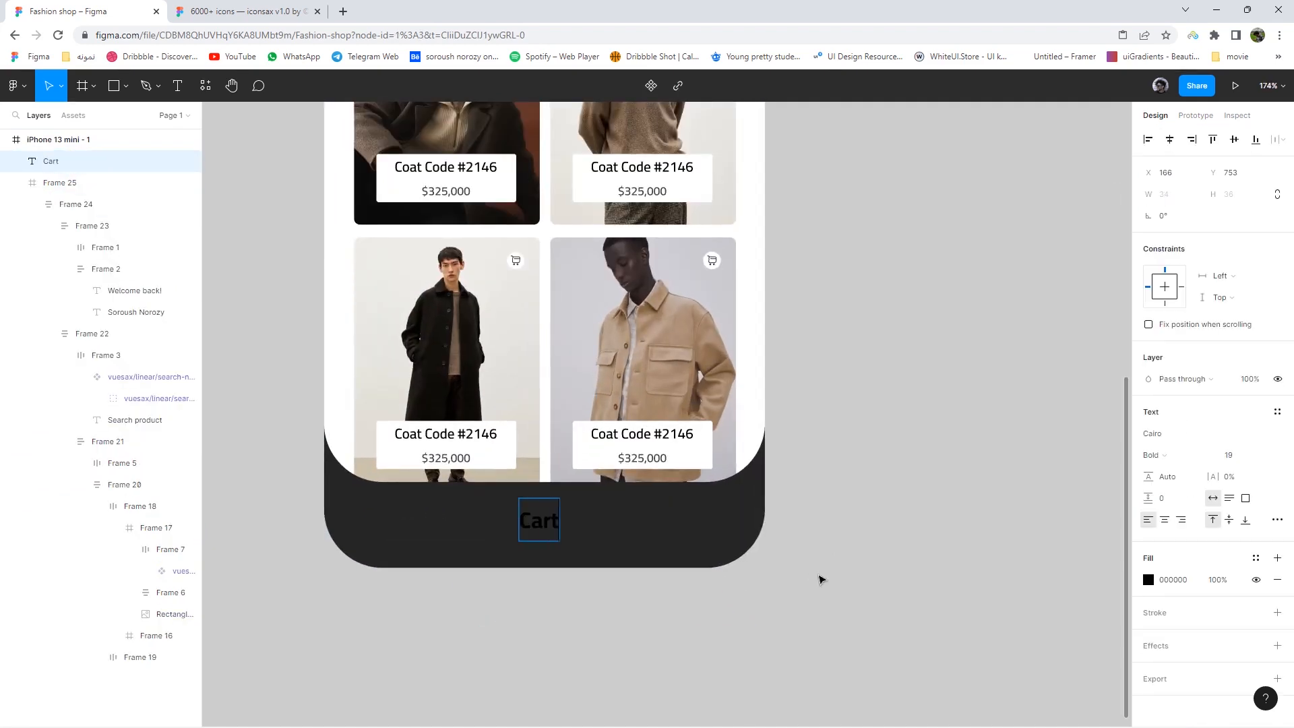
{"action": "left_click", "coordinate": [1148, 580]}
{"action": "left_click_drag", "start_coordinate": [1011, 526], "coordinate": [946, 441]}
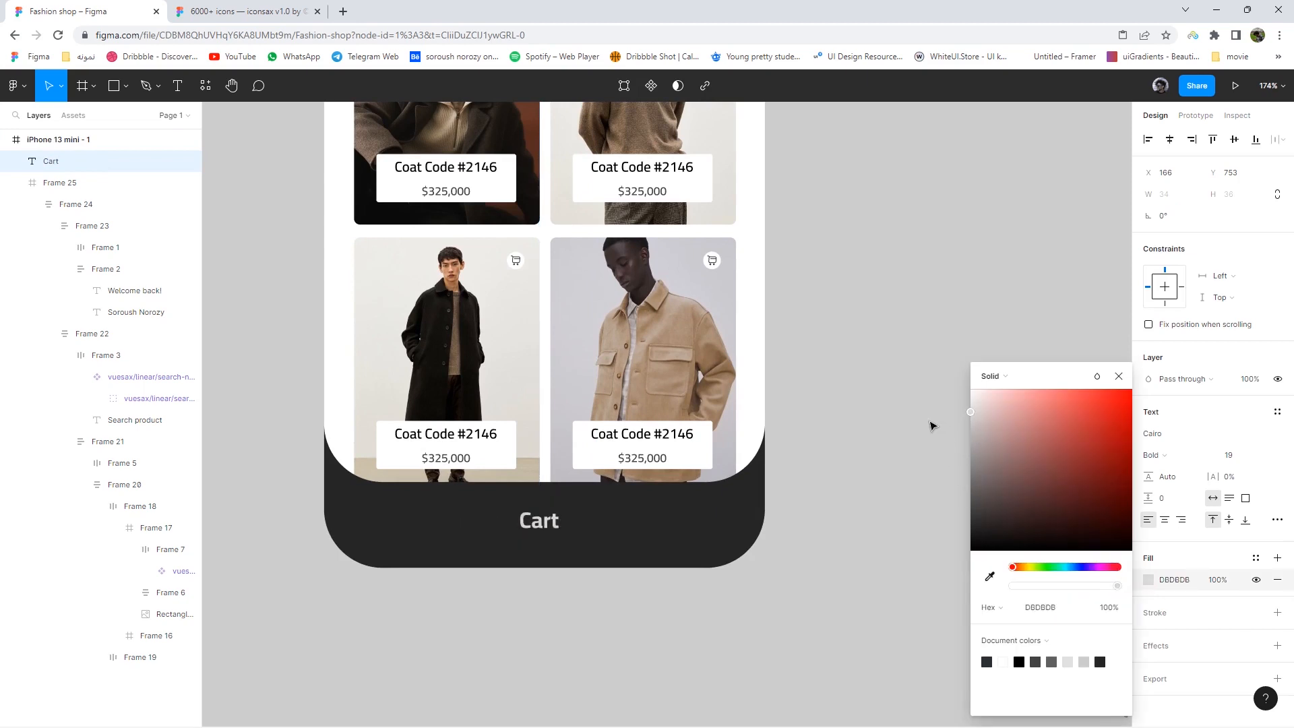
{"action": "left_click", "coordinate": [525, 618]}
{"action": "scroll", "coordinate": [526, 618], "scroll_direction": "up", "scroll_amount": 2}
{"action": "left_click_drag", "start_coordinate": [542, 487], "coordinate": [337, 488]}
- Shrink the Cart label to size 15 and shift it slightly right
{"action": "left_click", "coordinate": [1227, 455]}
{"action": "key", "text": "Down"}
{"action": "key", "text": "Down"}
{"action": "key", "text": "Down"}
{"action": "key", "text": "Down"}
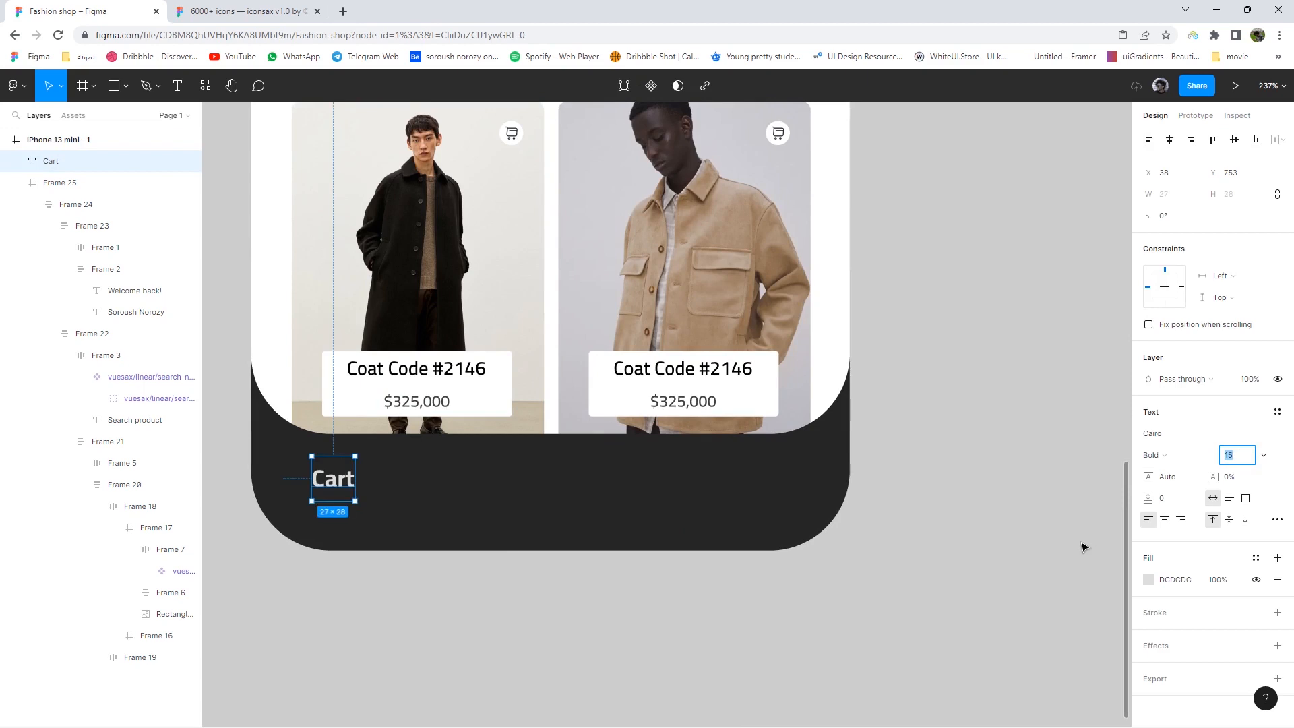
{"action": "left_click", "coordinate": [575, 624]}
{"action": "left_click_drag", "start_coordinate": [332, 488], "coordinate": [446, 516]}
{"action": "left_click", "coordinate": [125, 87]}
{"action": "left_click", "coordinate": [118, 116]}
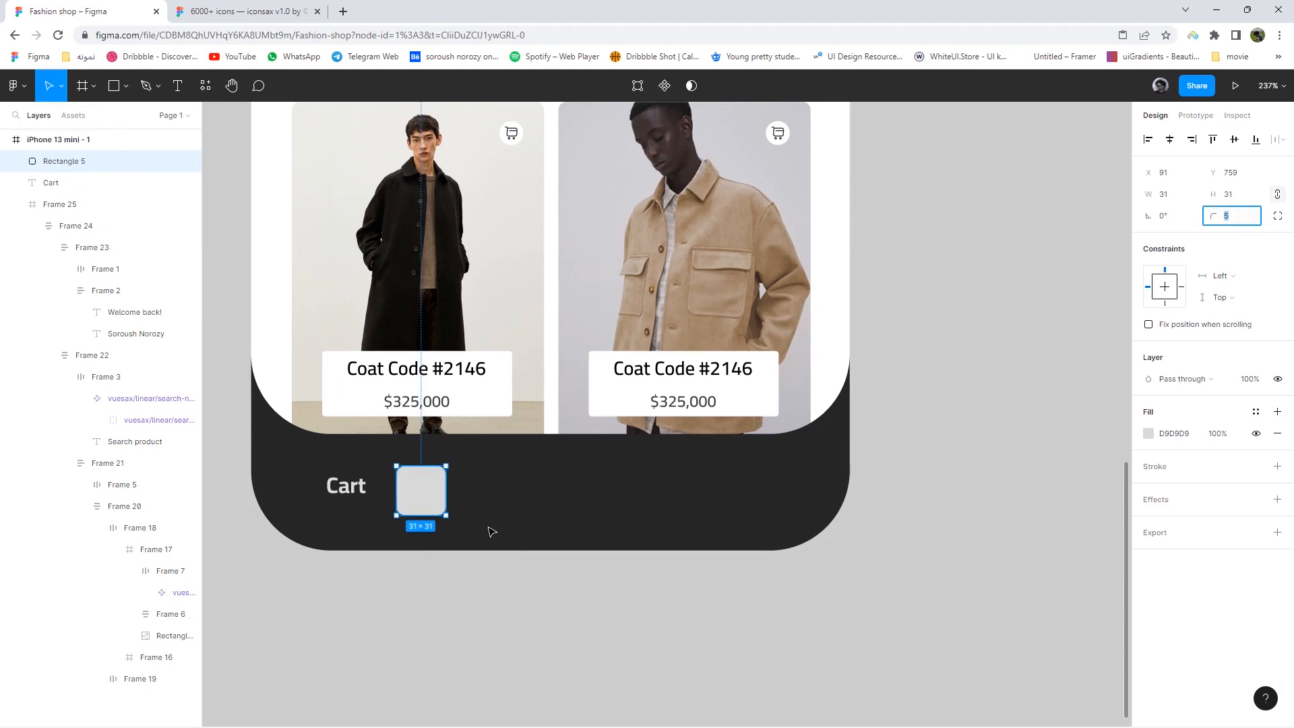
- Duplicate the square and fill the first one with the beige jacket photo, hmgoepprod (6)
{"action": "scroll", "coordinate": [492, 532], "scroll_direction": "up", "scroll_amount": 3}
{"action": "left_click_drag", "start_coordinate": [411, 476], "coordinate": [583, 483]}
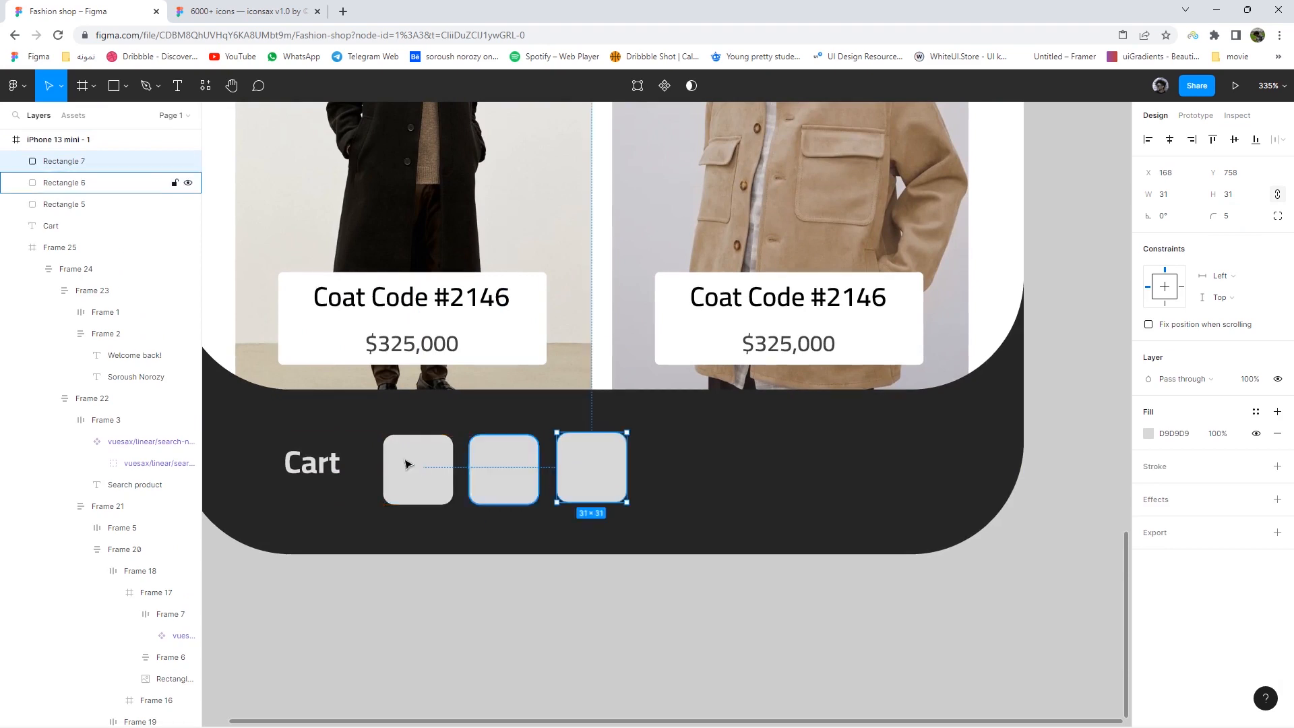
{"action": "left_click", "coordinate": [407, 461]}
{"action": "left_click", "coordinate": [1147, 433]}
{"action": "left_click", "coordinate": [994, 375]}
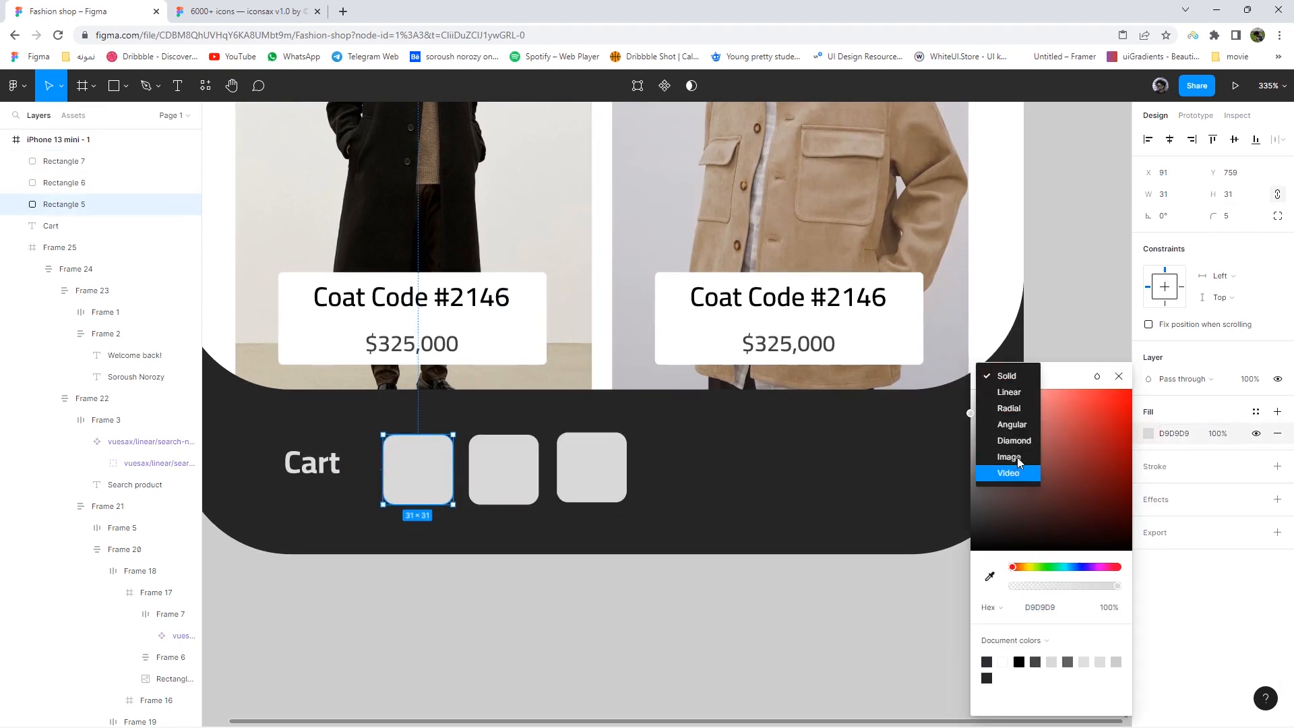
{"action": "left_click", "coordinate": [1015, 465]}
{"action": "left_click", "coordinate": [1046, 481]}
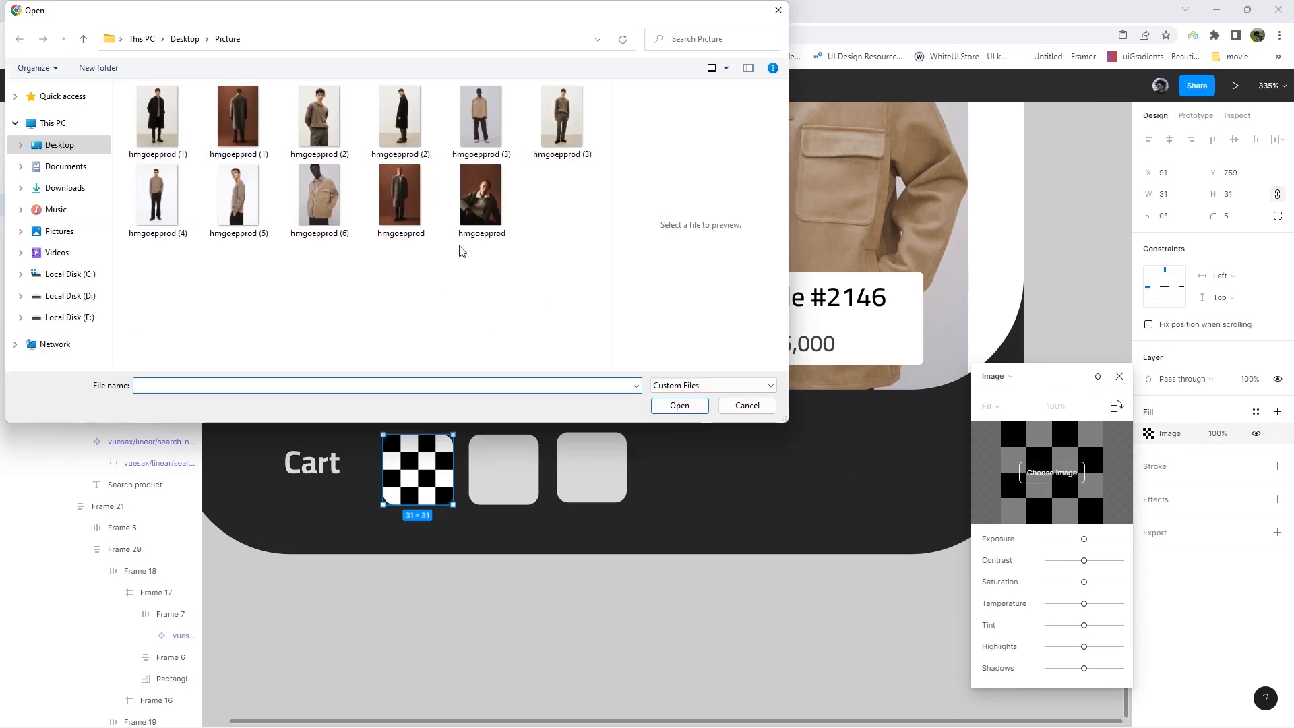
{"action": "double_click", "coordinate": [293, 193]}
{"action": "key", "text": "Escape"}
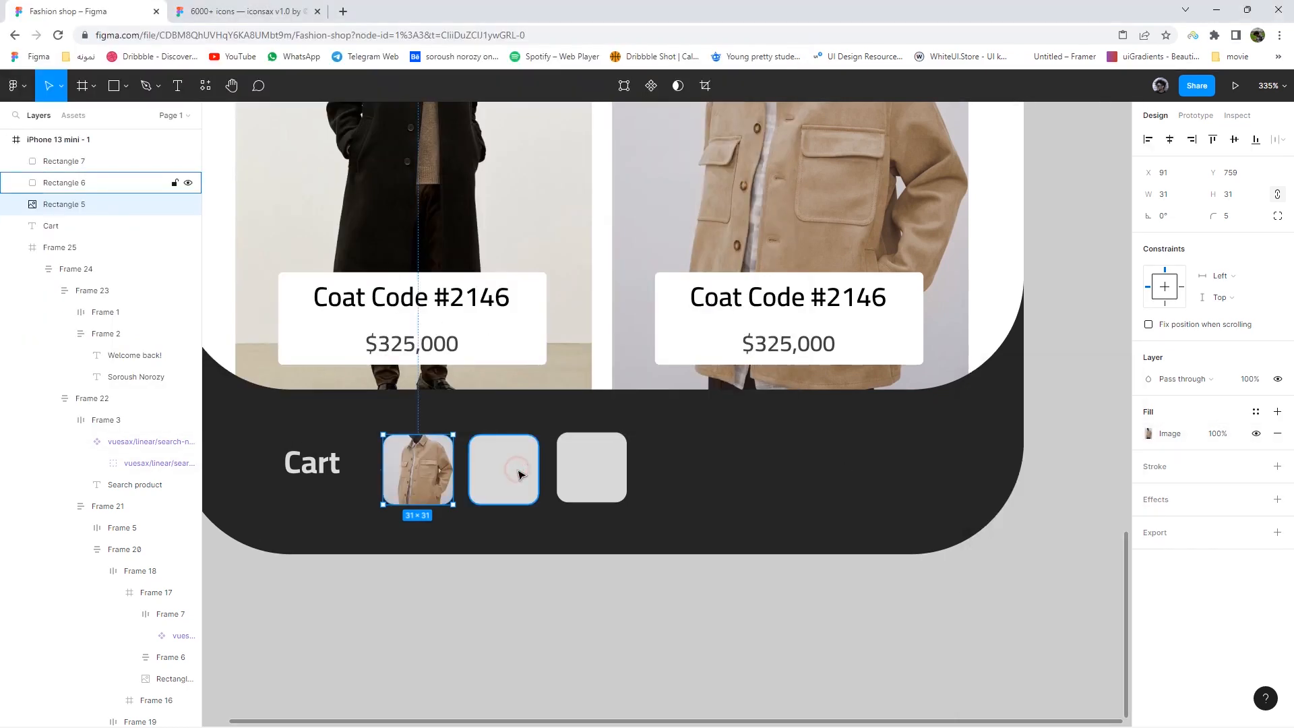
- Fill the second square with the brown sweater image, hmgoepprod (2)
{"action": "left_click", "coordinate": [503, 469]}
{"action": "left_click", "coordinate": [1148, 433]}
{"action": "left_click", "coordinate": [1048, 451]}
{"action": "left_click", "coordinate": [996, 375]}
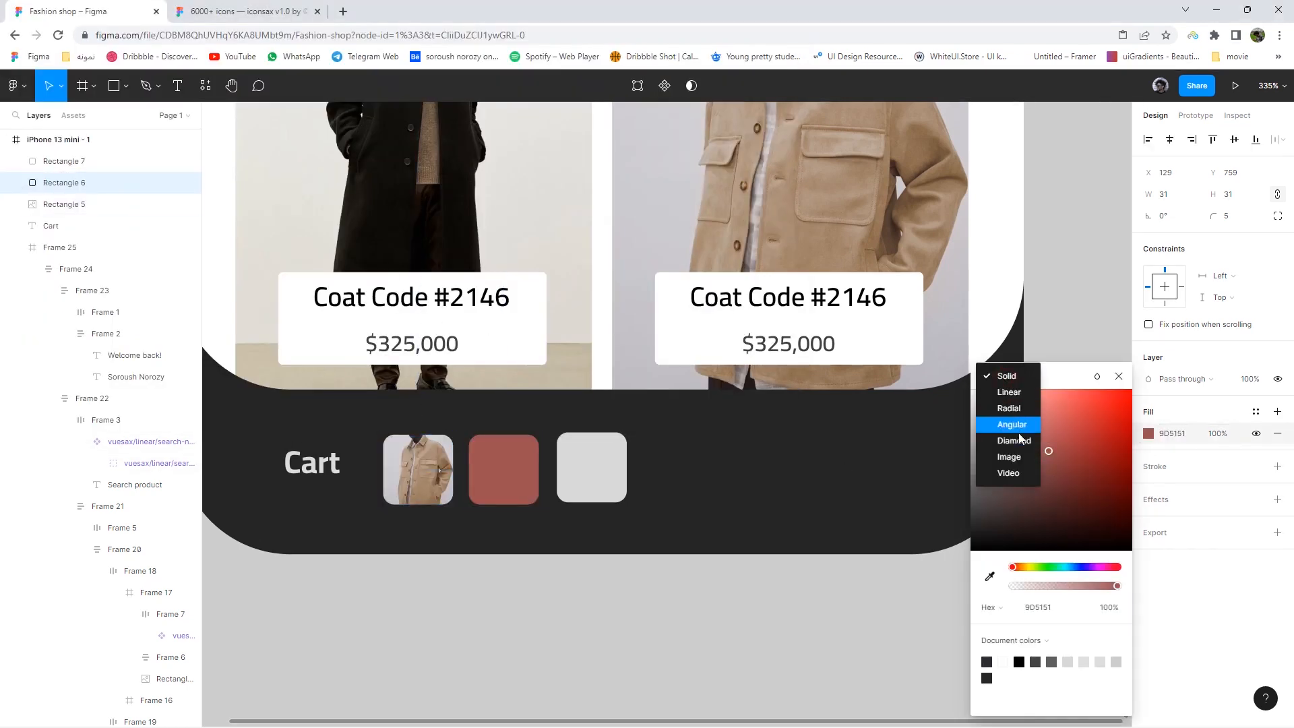
{"action": "left_click", "coordinate": [1011, 457]}
{"action": "left_click", "coordinate": [1036, 469]}
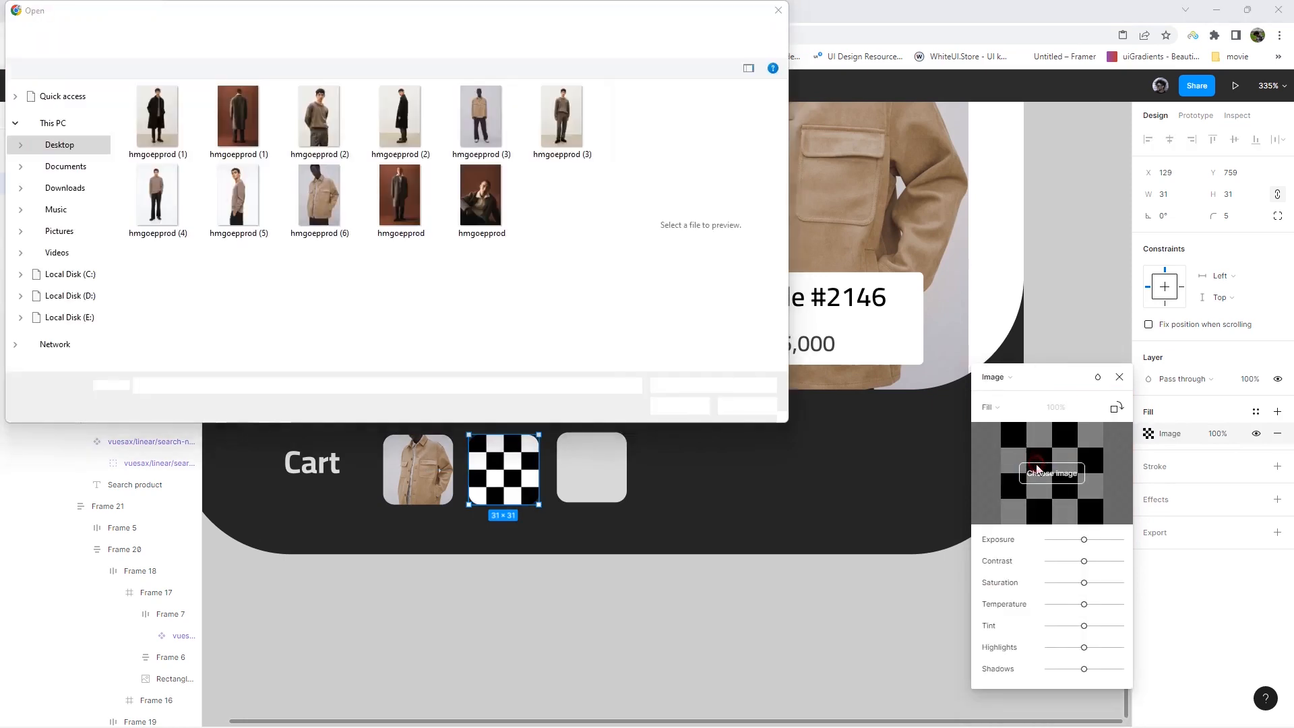
{"action": "double_click", "coordinate": [319, 121]}
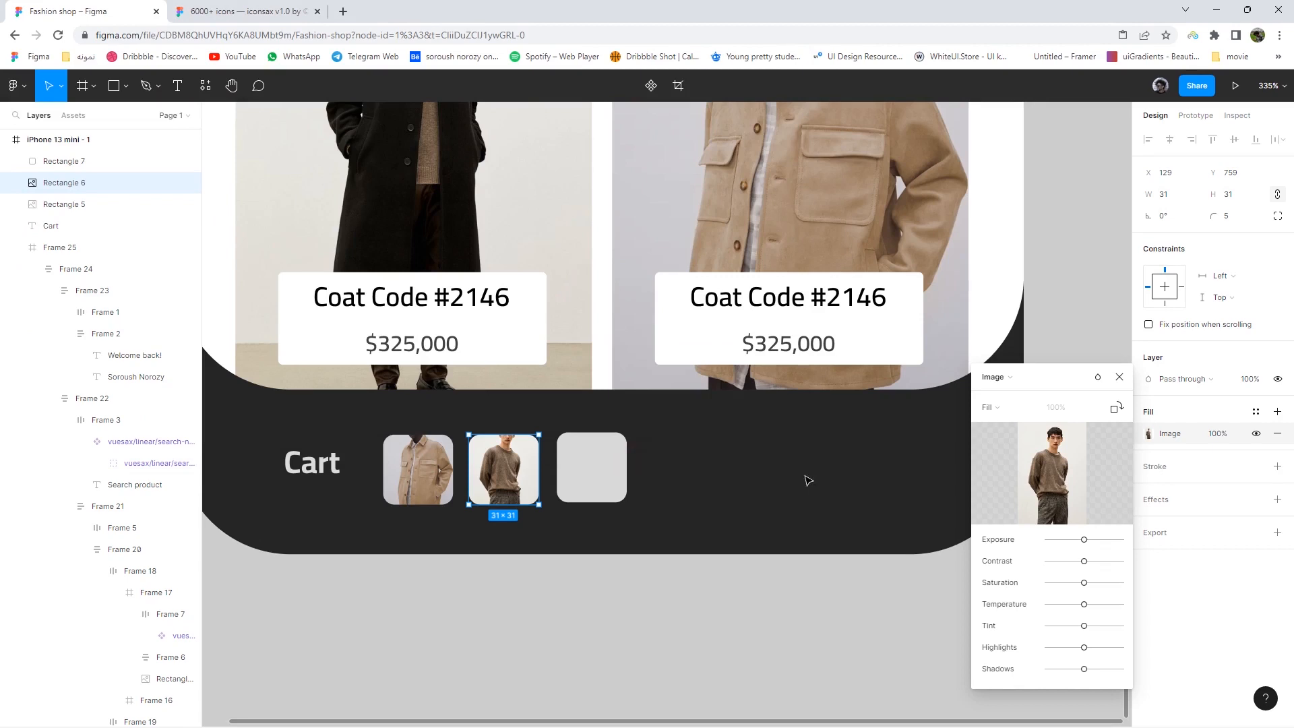
{"action": "left_click", "coordinate": [597, 443]}
- Fill the third square with the black coat image, hmgoepprod (1)
{"action": "left_click", "coordinate": [1148, 433]}
{"action": "left_click", "coordinate": [1006, 378]}
{"action": "left_click", "coordinate": [1009, 456]}
{"action": "left_click", "coordinate": [1051, 472]}
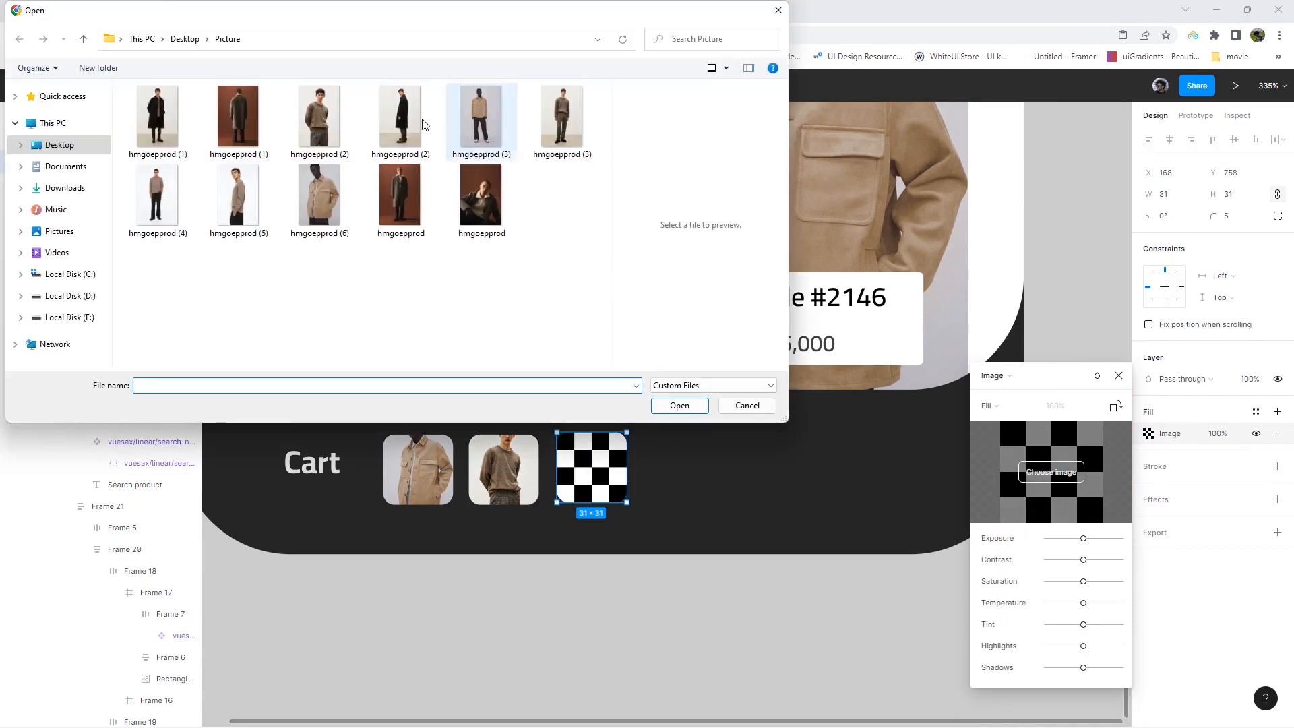
{"action": "double_click", "coordinate": [157, 116]}
{"action": "left_click", "coordinate": [749, 600]}
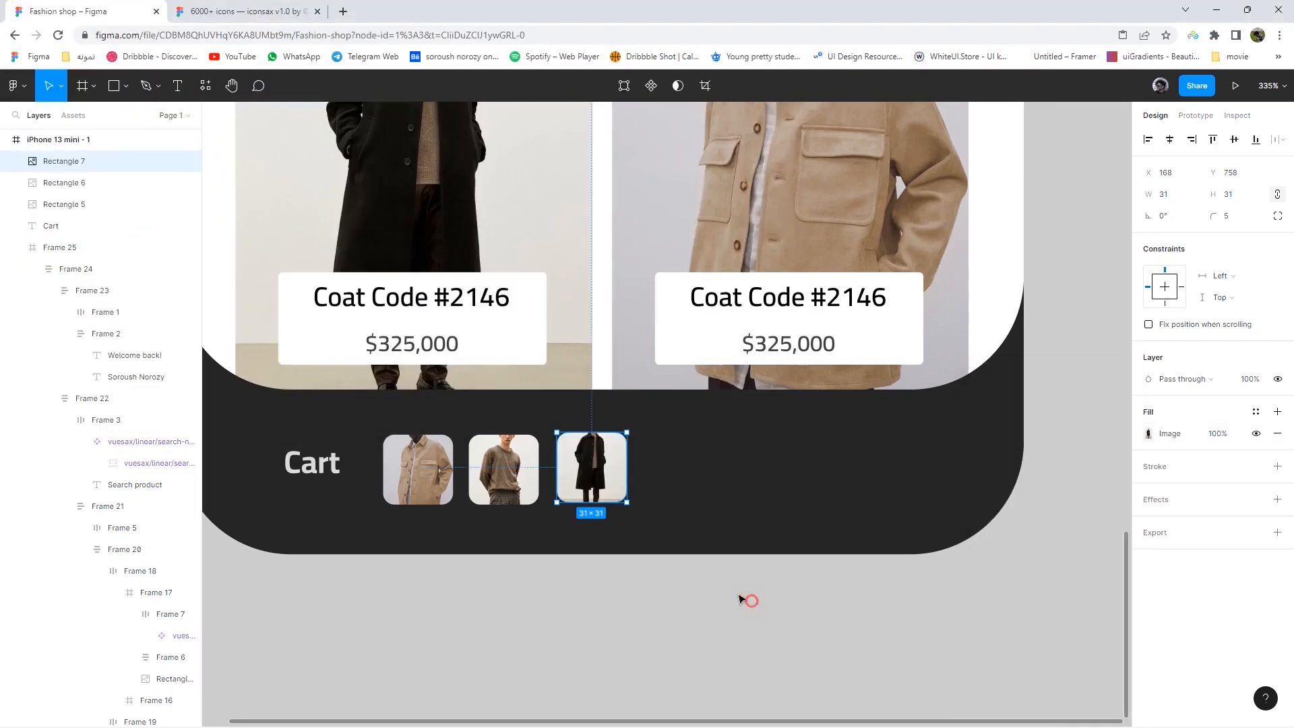
{"action": "left_click", "coordinate": [819, 623]}
{"action": "scroll", "coordinate": [820, 623], "scroll_direction": "down", "scroll_amount": 10}
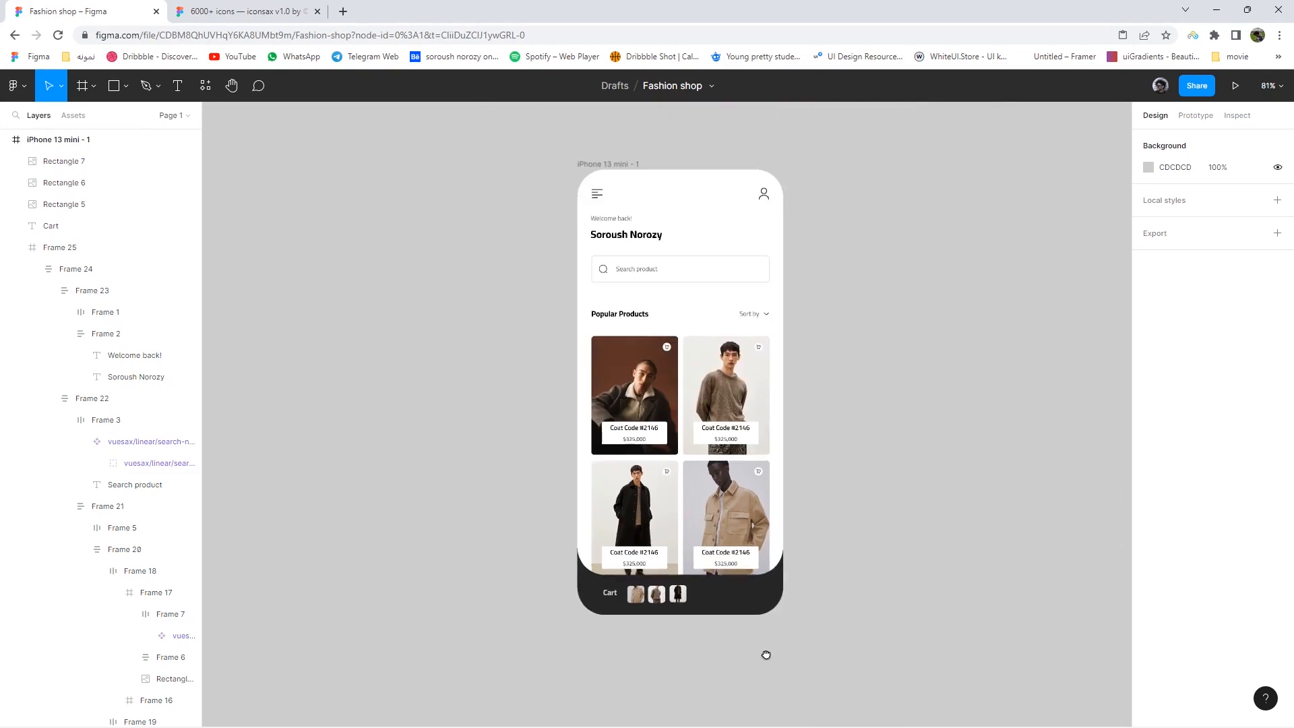
{"action": "scroll", "coordinate": [569, 640], "scroll_direction": "up", "scroll_amount": 4}
- Duplicate the home screen frame to its right as a second phone screen
{"action": "left_click", "coordinate": [494, 579]}
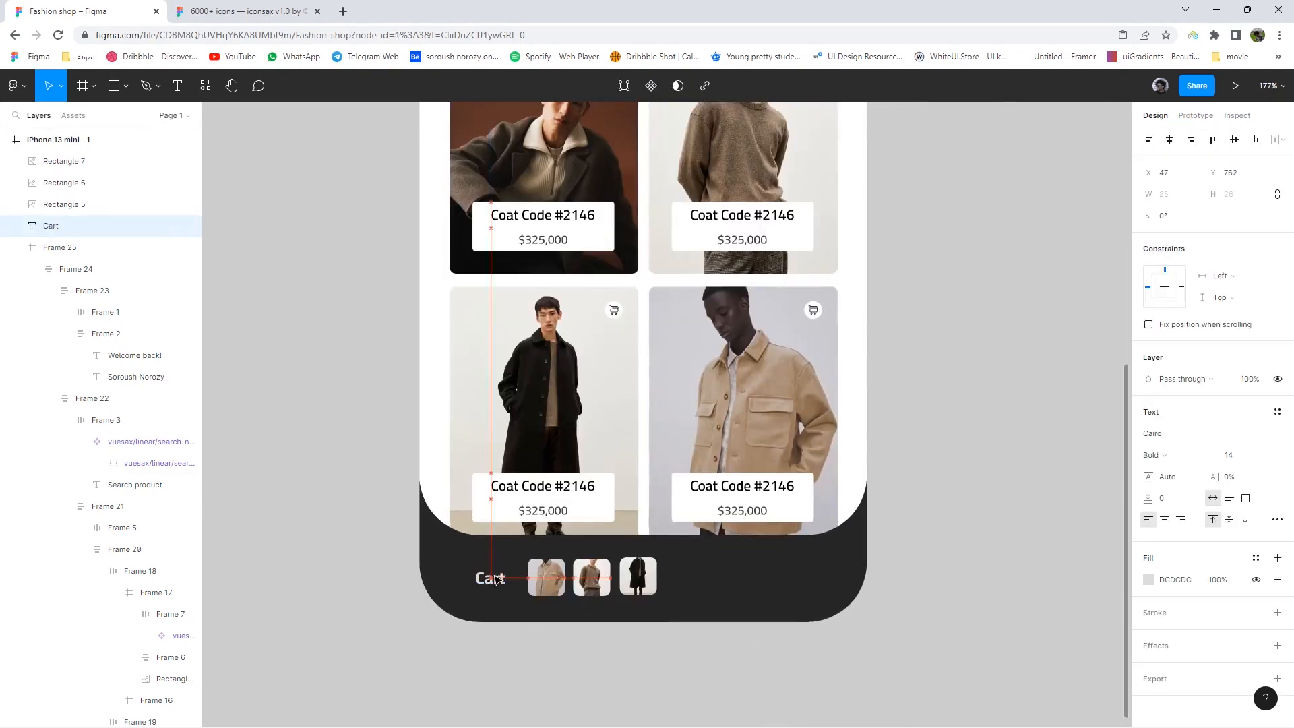
{"action": "left_click", "coordinate": [966, 529]}
{"action": "scroll", "coordinate": [971, 541], "scroll_direction": "down", "scroll_amount": 7}
{"action": "left_click_drag", "start_coordinate": [974, 542], "coordinate": [684, 527]}
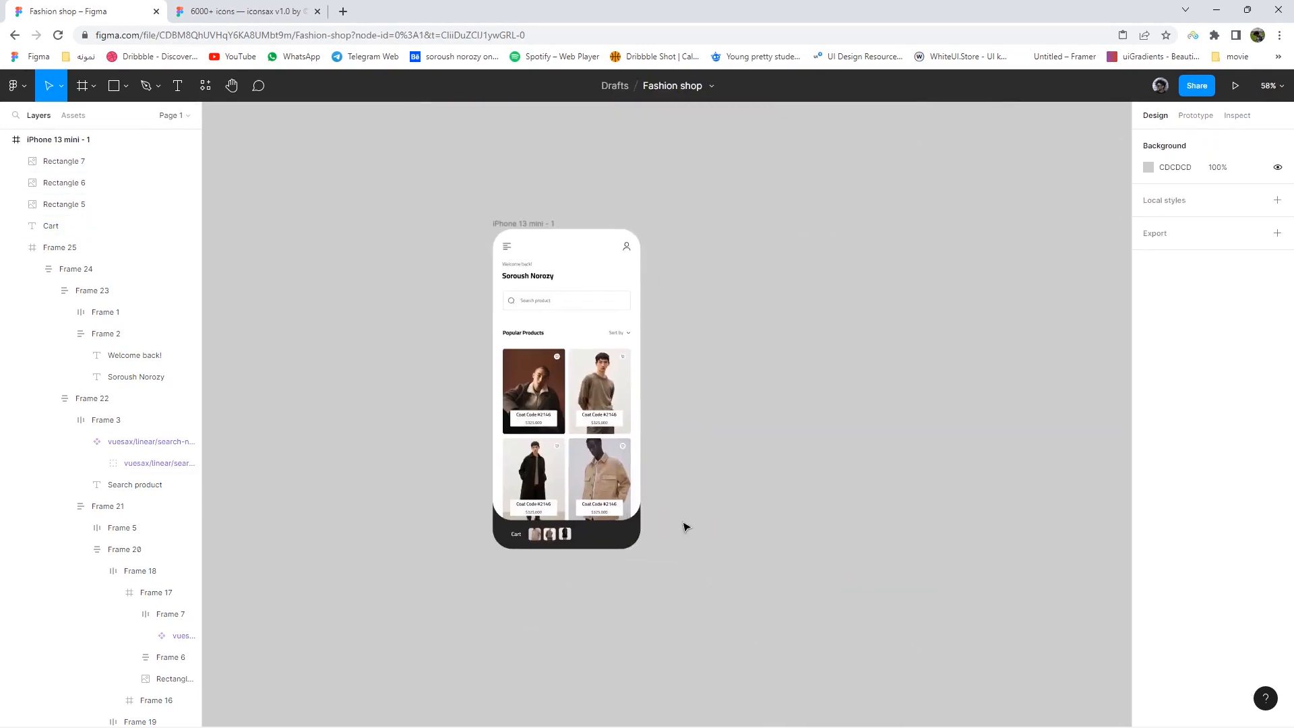
{"action": "scroll", "coordinate": [683, 519], "scroll_direction": "up", "scroll_amount": 3}
{"action": "left_click_drag", "start_coordinate": [681, 448], "coordinate": [655, 450]}
{"action": "scroll", "coordinate": [656, 449], "scroll_direction": "down", "scroll_amount": 2}
{"action": "left_click", "coordinate": [400, 131]}
{"action": "left_click_drag", "start_coordinate": [399, 132], "coordinate": [629, 131]}
- Delete the copied screen's content, including its three thumbnails and the Cart label
{"action": "double_click", "coordinate": [615, 160]}
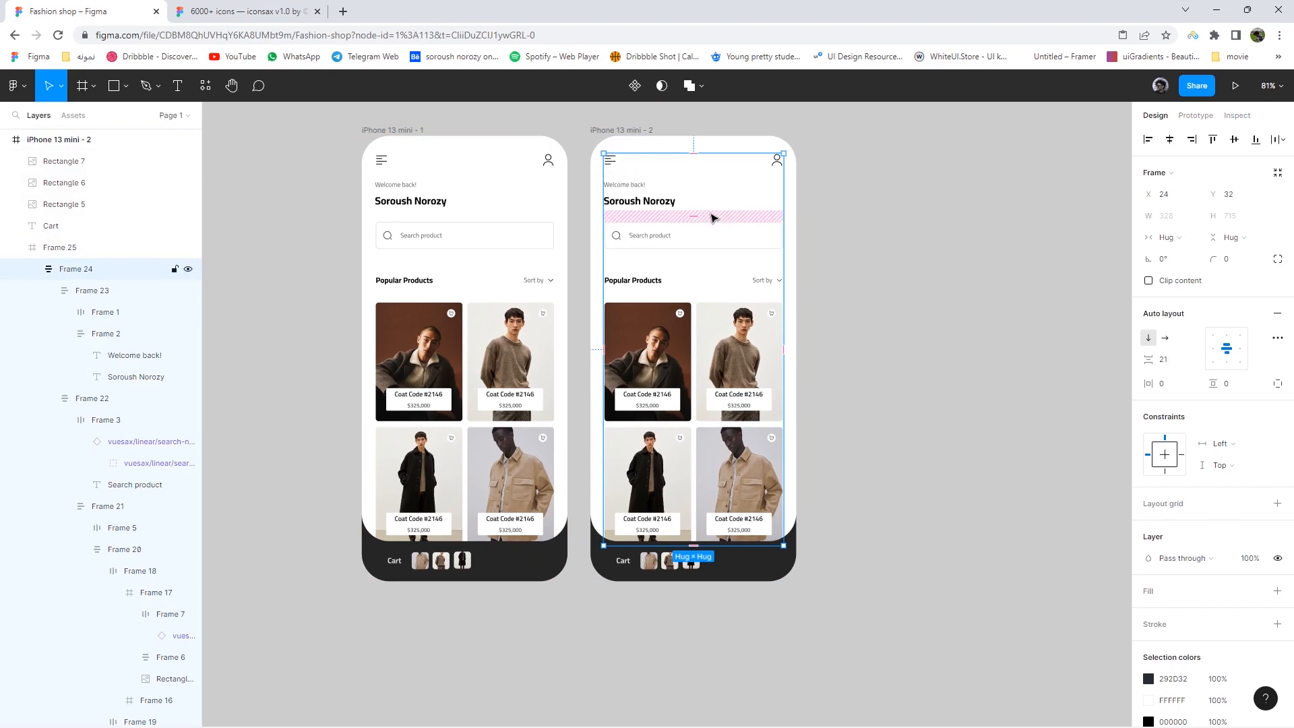
{"action": "key", "text": "Delete"}
{"action": "left_click", "coordinate": [691, 560]}
{"action": "key", "text": "Delete"}
{"action": "left_click", "coordinate": [669, 560]}
{"action": "key", "text": "Delete"}
{"action": "left_click", "coordinate": [648, 560]}
{"action": "key", "text": "Delete"}
{"action": "left_click", "coordinate": [632, 561]}
{"action": "key", "text": "Delete"}
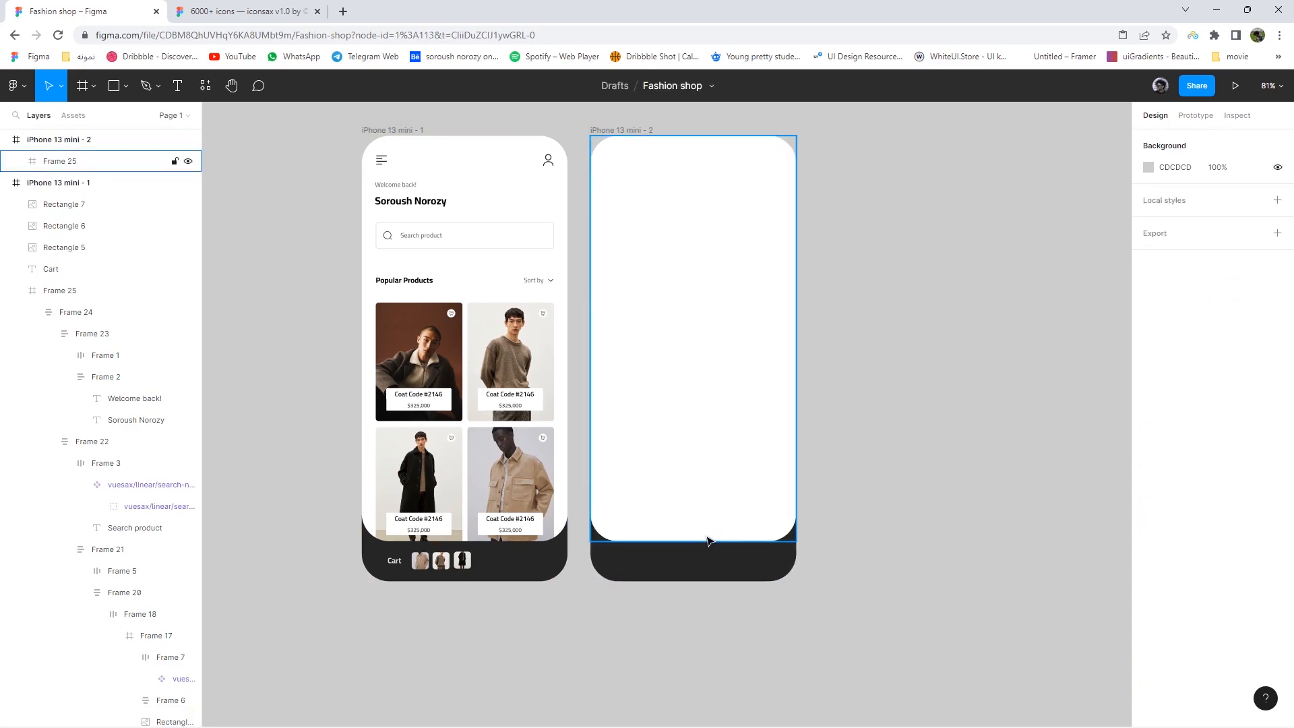
- Set the second frame's fill to white with the eyedropper and delete Frame 25's leftover content
{"action": "left_click", "coordinate": [627, 128]}
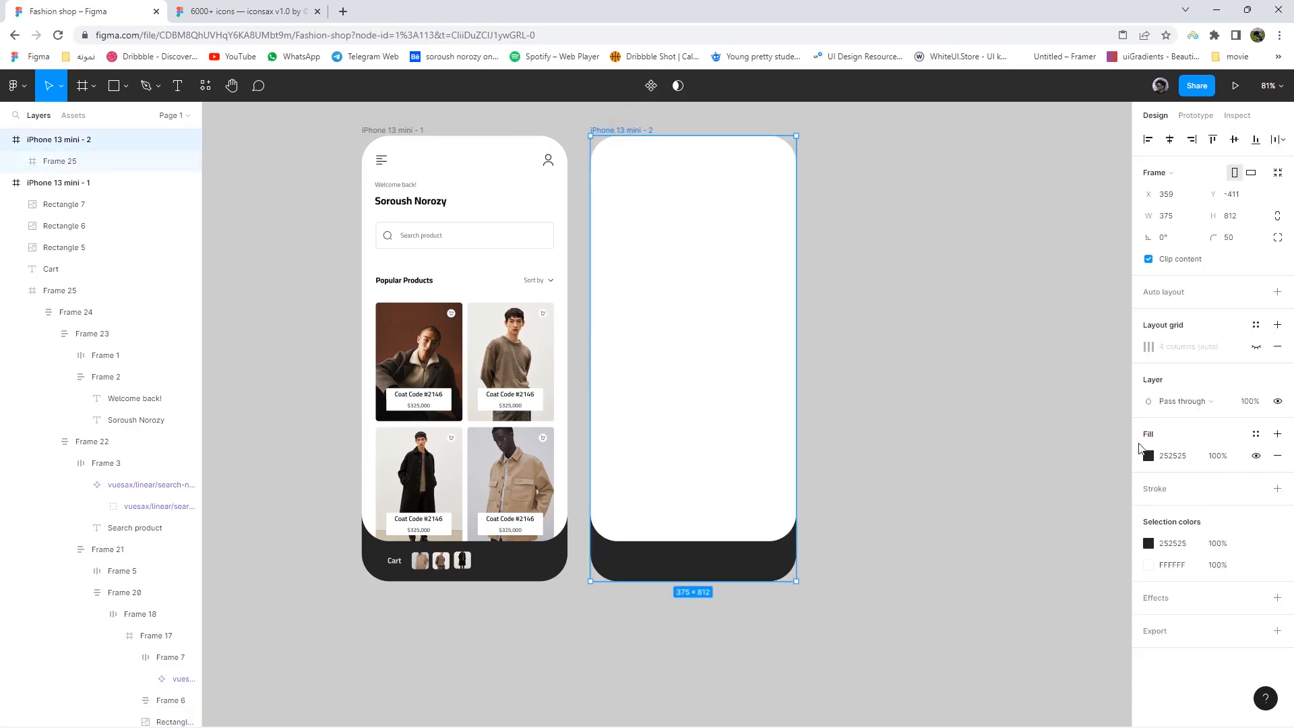
{"action": "left_click", "coordinate": [1148, 455]}
{"action": "left_click", "coordinate": [991, 576]}
{"action": "left_click", "coordinate": [654, 388]}
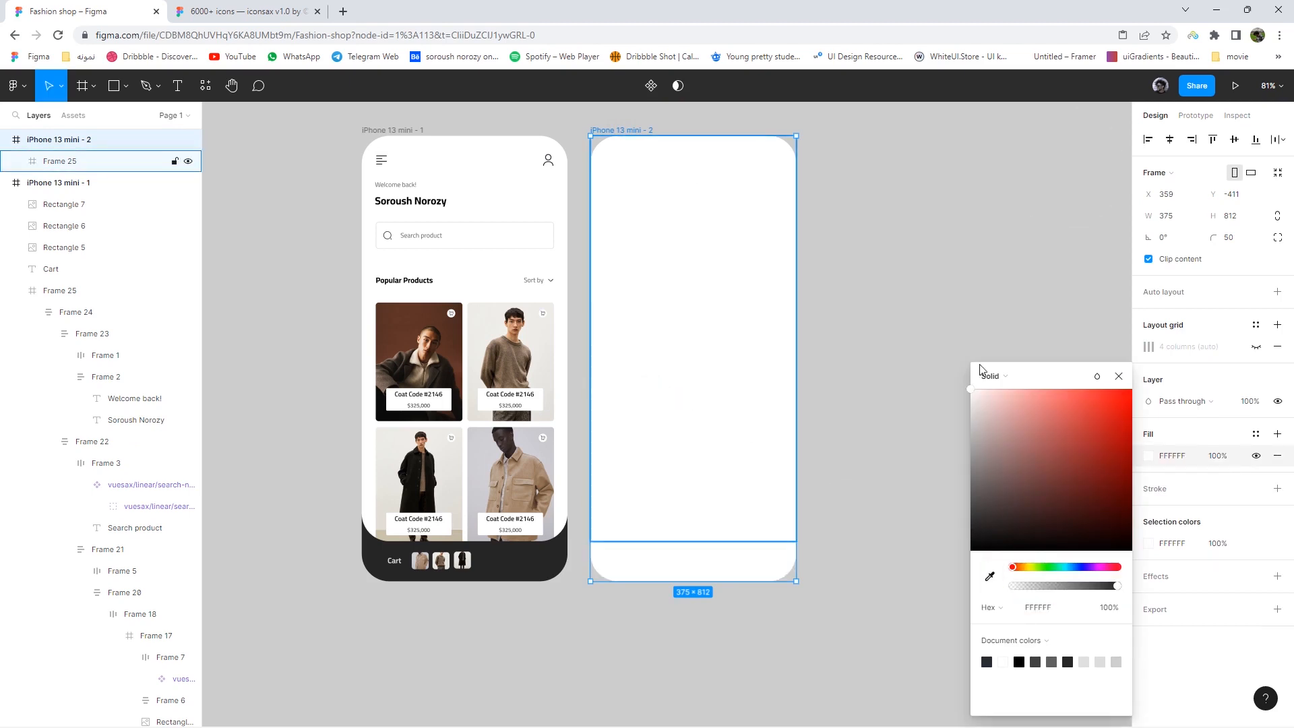
{"action": "left_click", "coordinate": [706, 398]}
{"action": "key", "text": "Delete"}
{"action": "left_click_drag", "start_coordinate": [811, 306], "coordinate": [774, 372]}
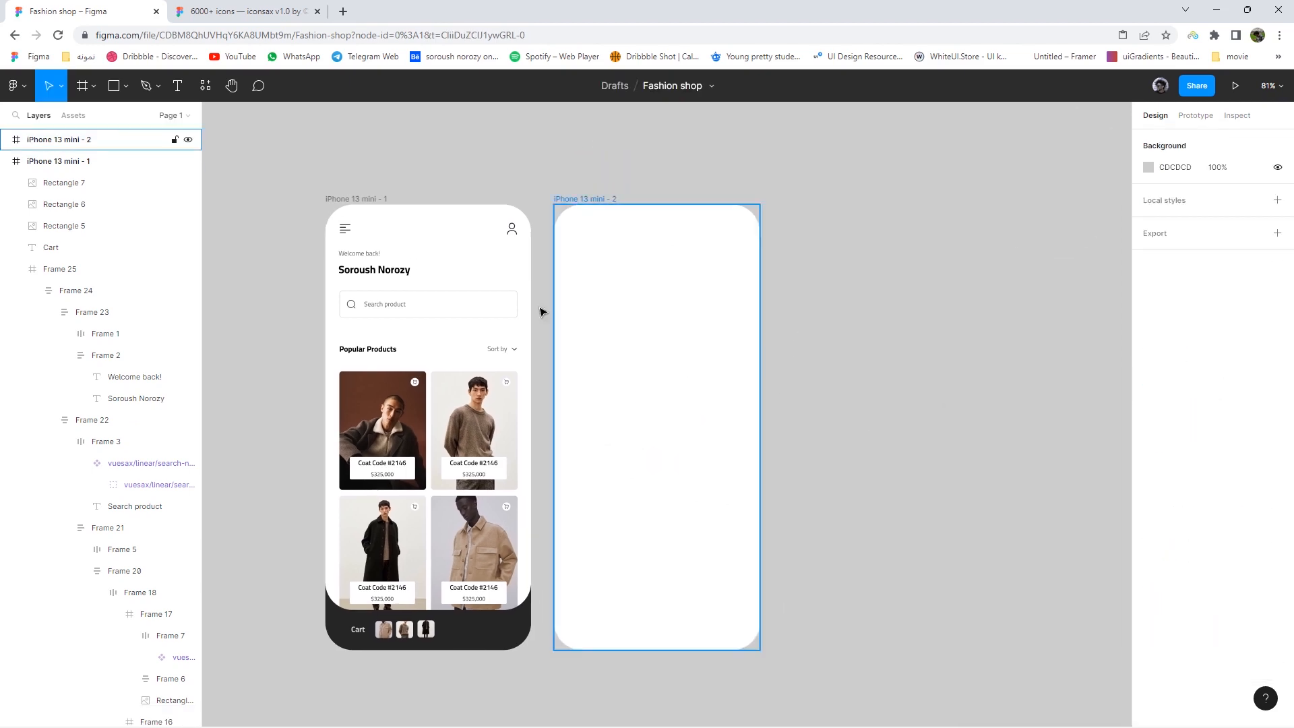
{"action": "scroll", "coordinate": [413, 250], "scroll_direction": "up", "scroll_amount": 1}
{"action": "left_click", "coordinate": [386, 277]}
- Copy the home screen's name heading onto the second phone and retype it as 'Coat Code #2146'
{"action": "double_click", "coordinate": [386, 277]}
{"action": "double_click", "coordinate": [387, 277]}
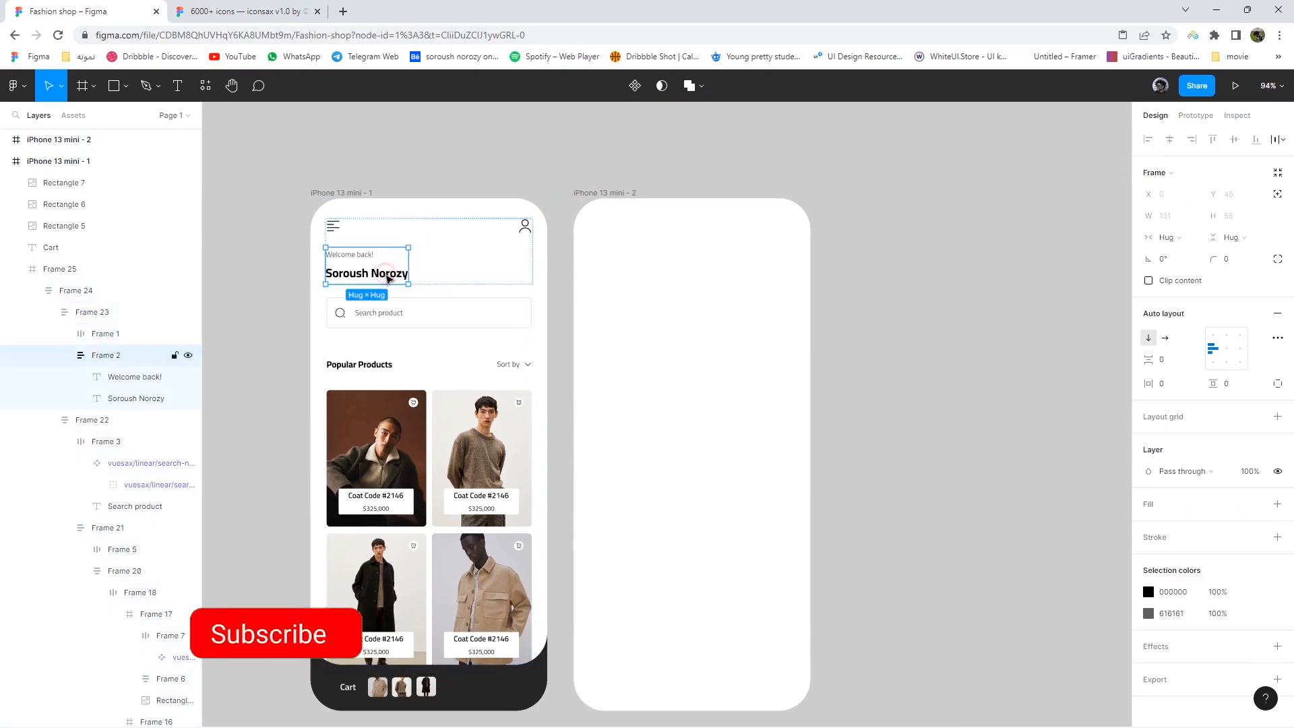
{"action": "double_click", "coordinate": [387, 278]}
{"action": "left_click_drag", "start_coordinate": [388, 276], "coordinate": [695, 232]}
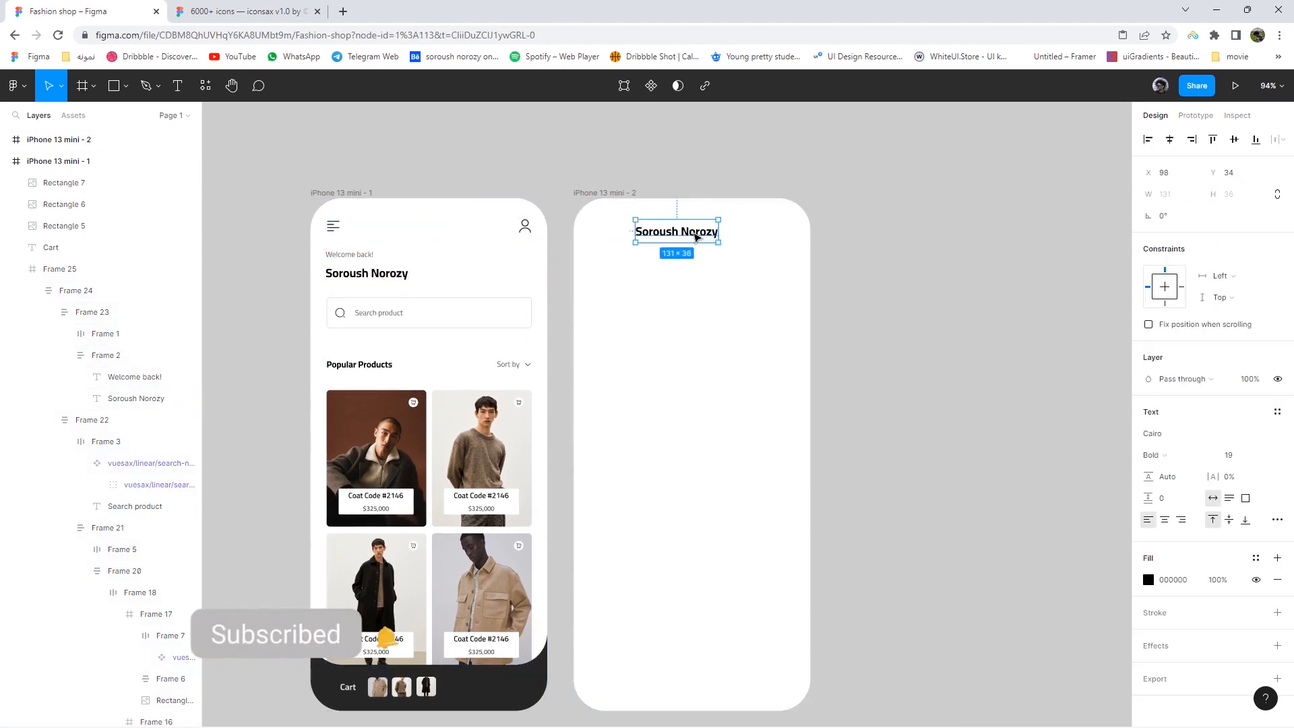
{"action": "double_click", "coordinate": [694, 232]}
{"action": "type", "text": "Coat Code #2146"}
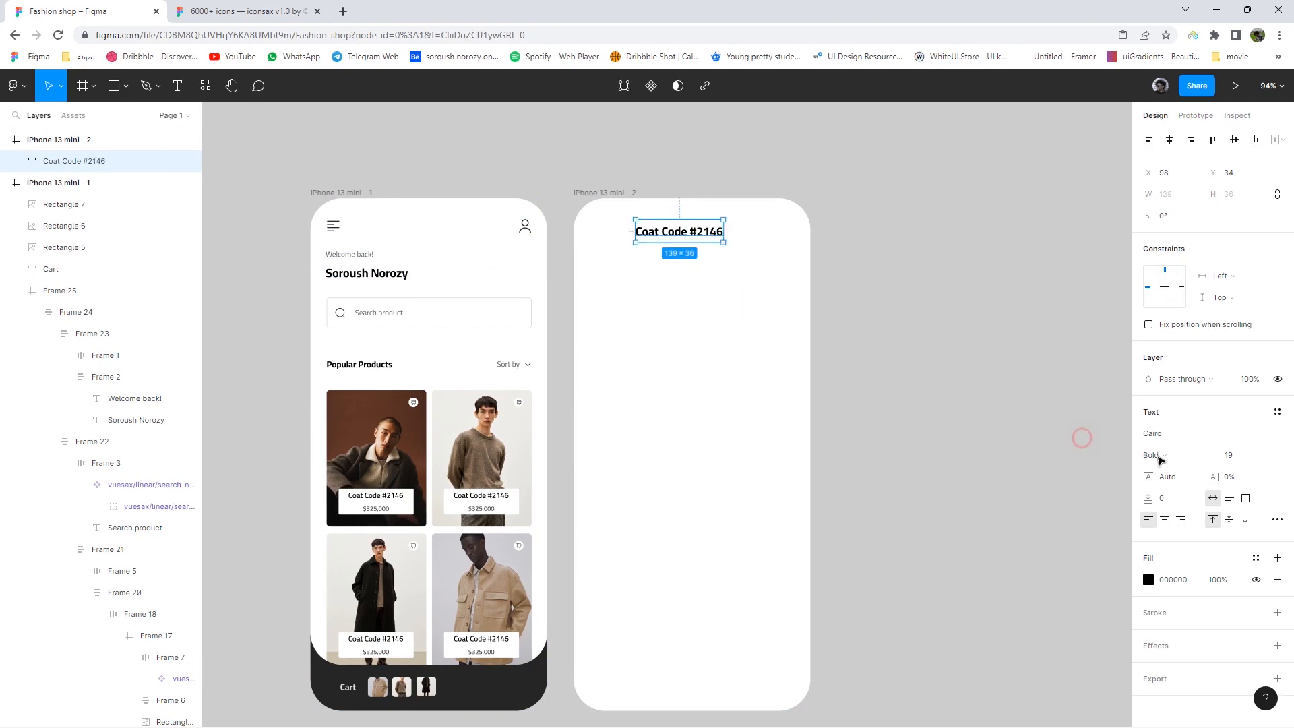
{"action": "left_click", "coordinate": [678, 245]}
{"action": "left_click", "coordinate": [679, 229]}
- Set the title's font size to 14 and centre it horizontally at the phone's top
{"action": "left_click", "coordinate": [1234, 455]}
{"action": "type", "text": "16"}
{"action": "key", "text": "Return"}
{"action": "key", "text": "Down"}
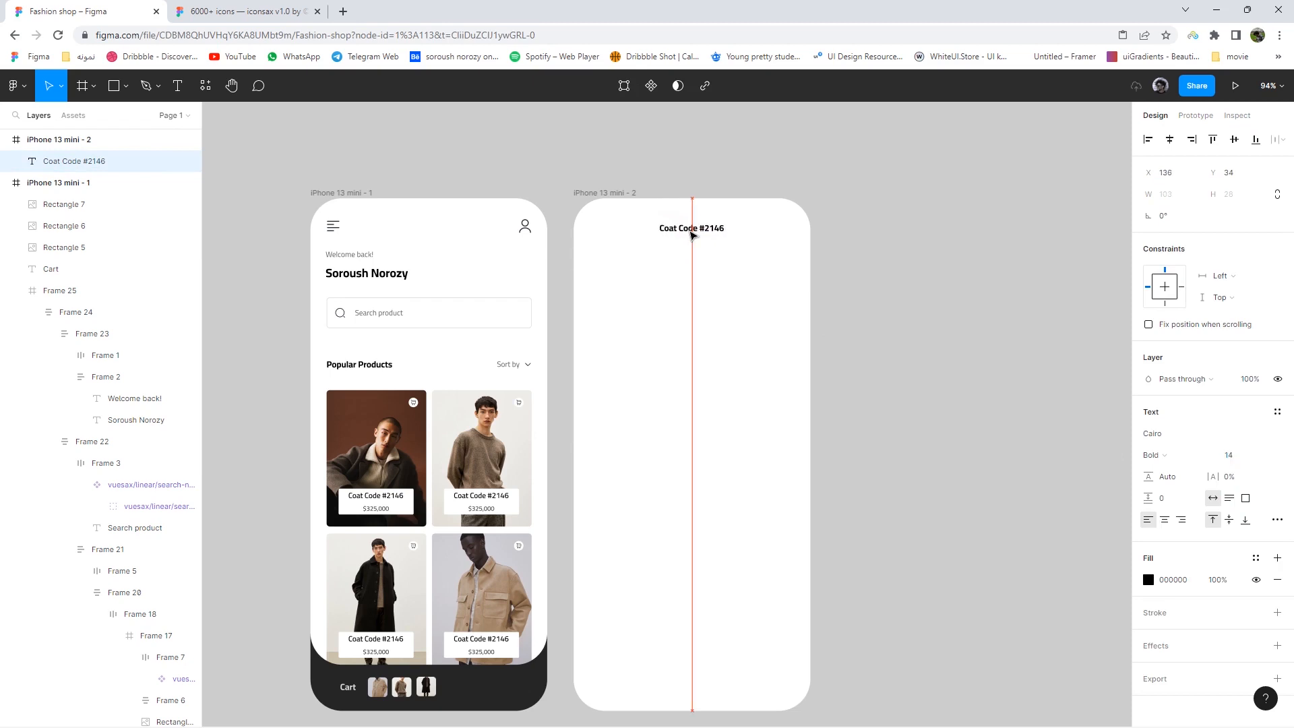
{"action": "left_click_drag", "start_coordinate": [692, 234], "coordinate": [692, 235]}
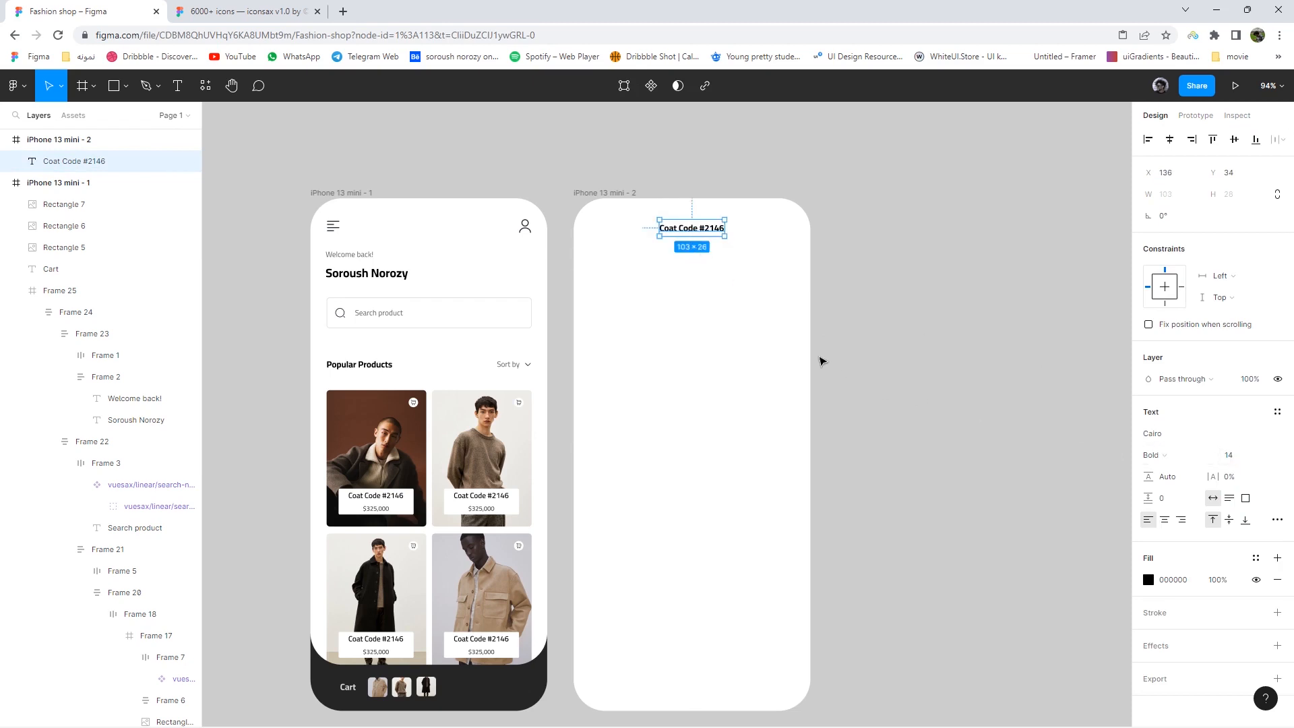
{"action": "scroll", "coordinate": [760, 326], "scroll_direction": "up", "scroll_amount": 3}
- Switch to the iconsax icon library file and browse its icon categories
{"action": "key", "text": "ctrl+Tab"}
{"action": "scroll", "coordinate": [563, 277], "scroll_direction": "down", "scroll_amount": 5}
{"action": "left_click_drag", "start_coordinate": [563, 277], "coordinate": [669, 335]}
{"action": "scroll", "coordinate": [669, 335], "scroll_direction": "left", "scroll_amount": 5}
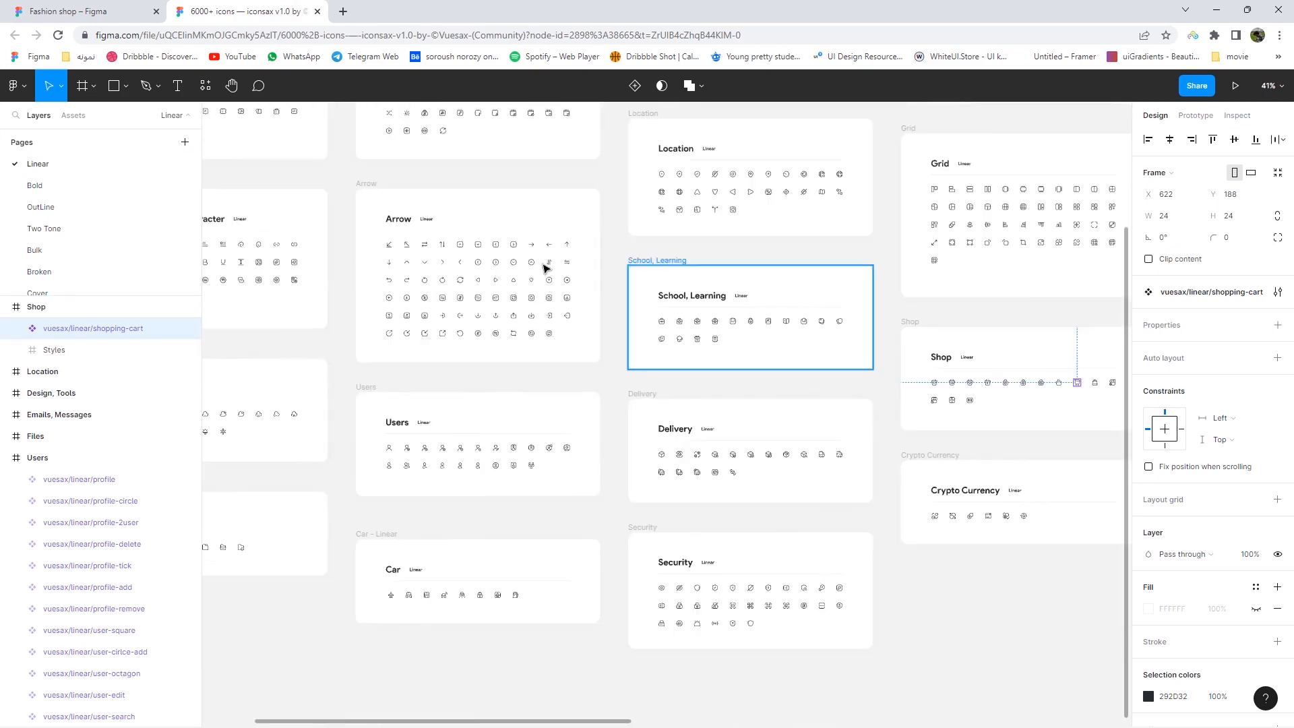
- Copy the iconsax arrow-left icon and paste it at the second phone's top-left
{"action": "scroll", "coordinate": [548, 269], "scroll_direction": "up", "scroll_amount": 3}
{"action": "left_click", "coordinate": [552, 224]}
{"action": "right_click", "coordinate": [555, 225]}
{"action": "left_click", "coordinate": [574, 235]}
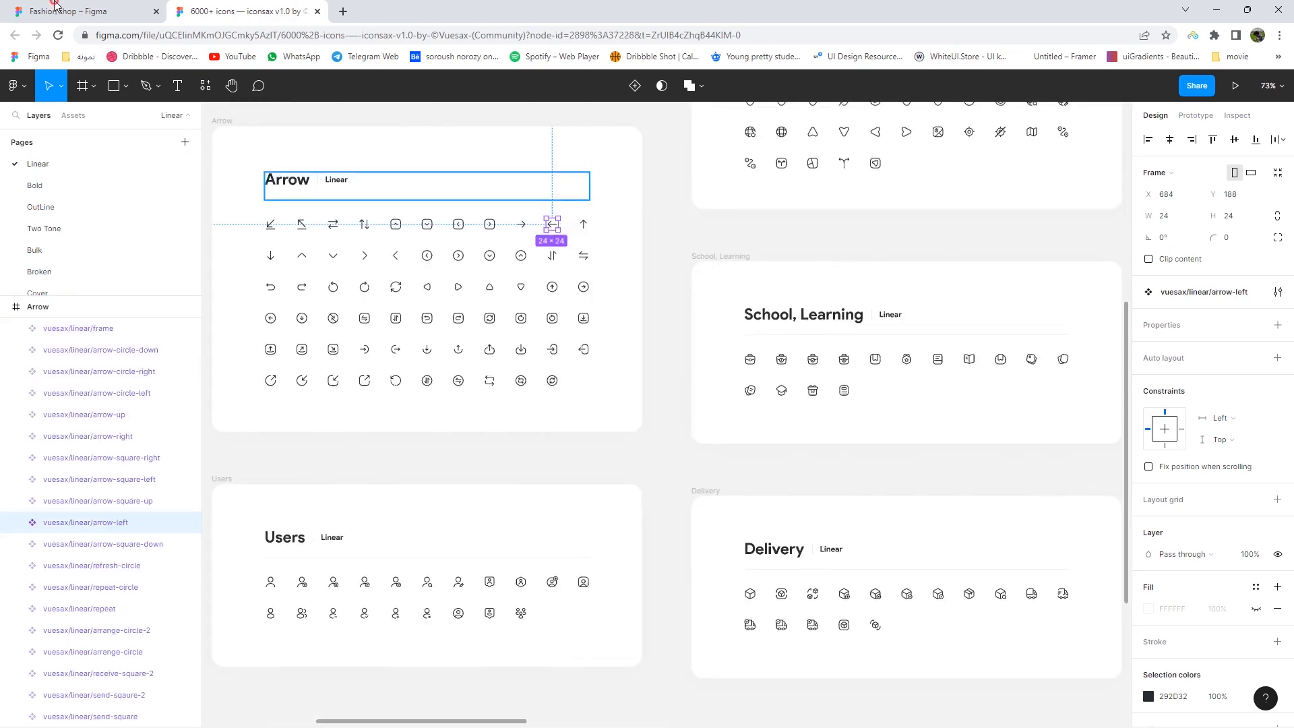
{"action": "key", "text": "ctrl+Tab"}
{"action": "right_click", "coordinate": [930, 202]}
{"action": "left_click", "coordinate": [942, 215]}
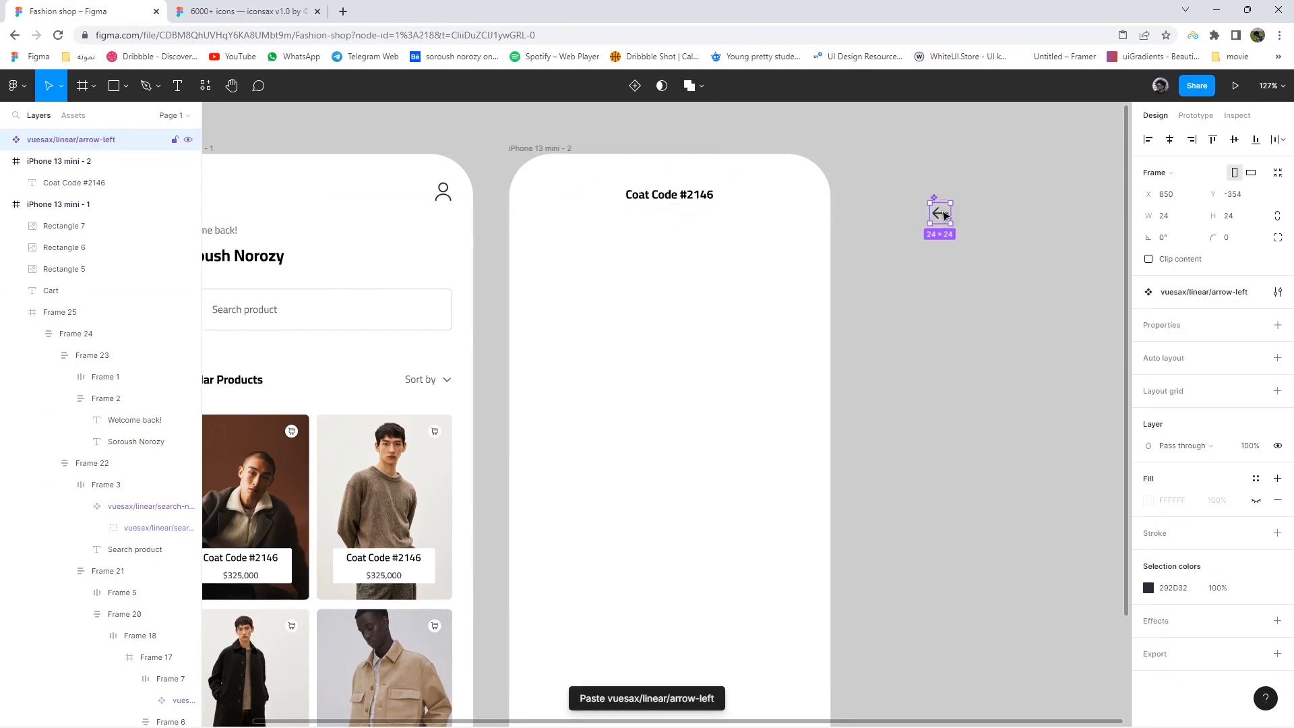
{"action": "left_click_drag", "start_coordinate": [560, 215], "coordinate": [563, 197]}
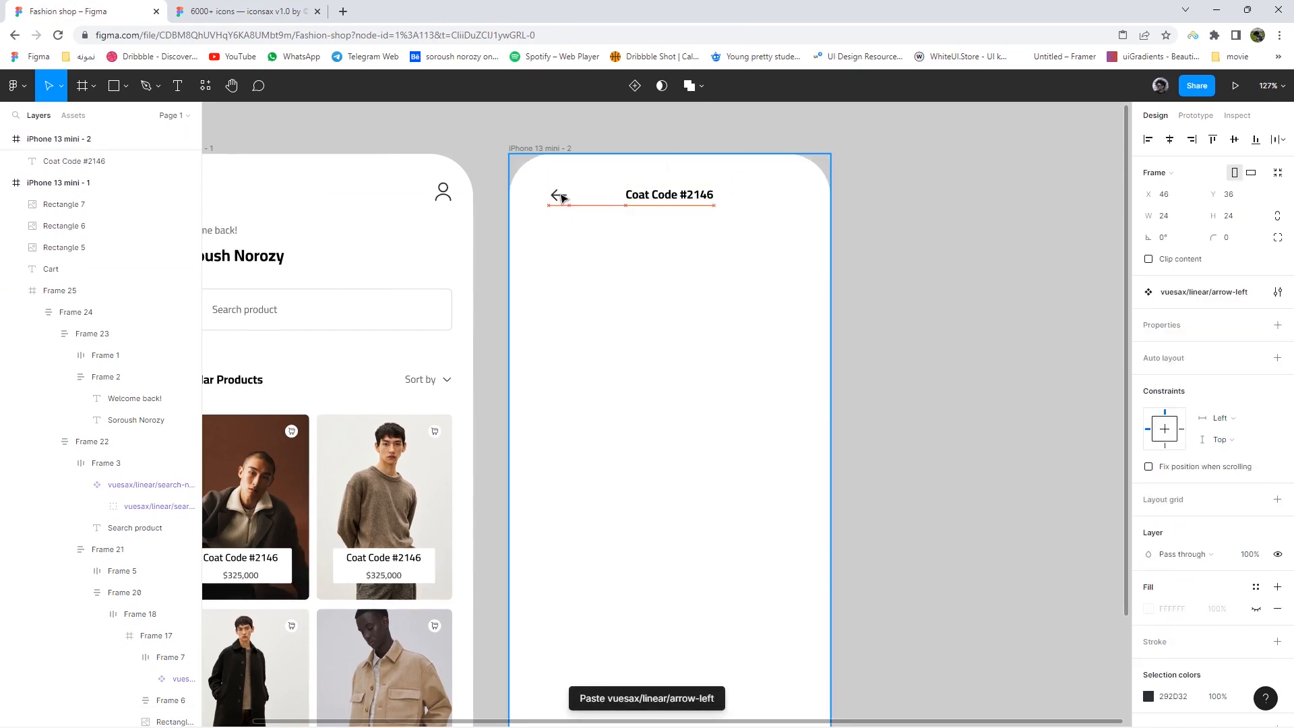
- Add a column layout grid to the second phone frame
{"action": "left_click", "coordinate": [549, 147]}
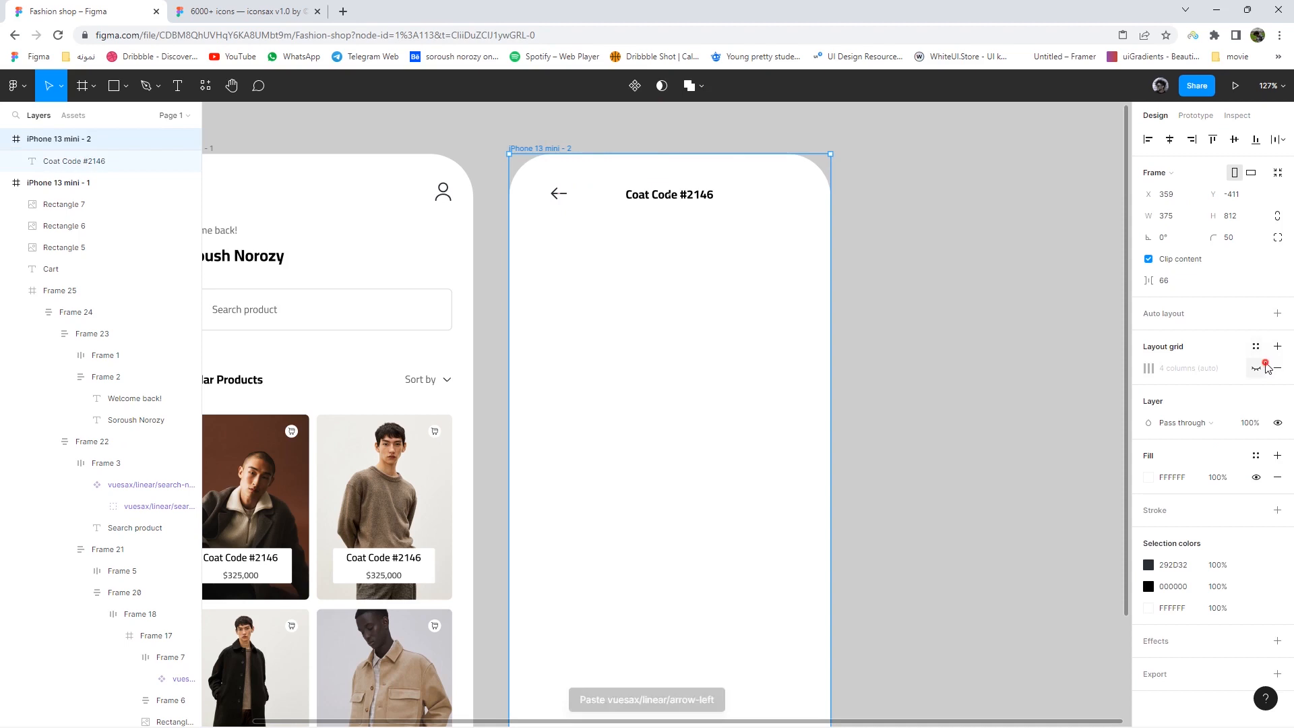
{"action": "left_click", "coordinate": [1276, 346]}
{"action": "scroll", "coordinate": [583, 217], "scroll_direction": "up", "scroll_amount": 5}
- Check the spacing between the arrow icon and the Coat Code #2146 title
{"action": "left_click", "coordinate": [550, 186]}
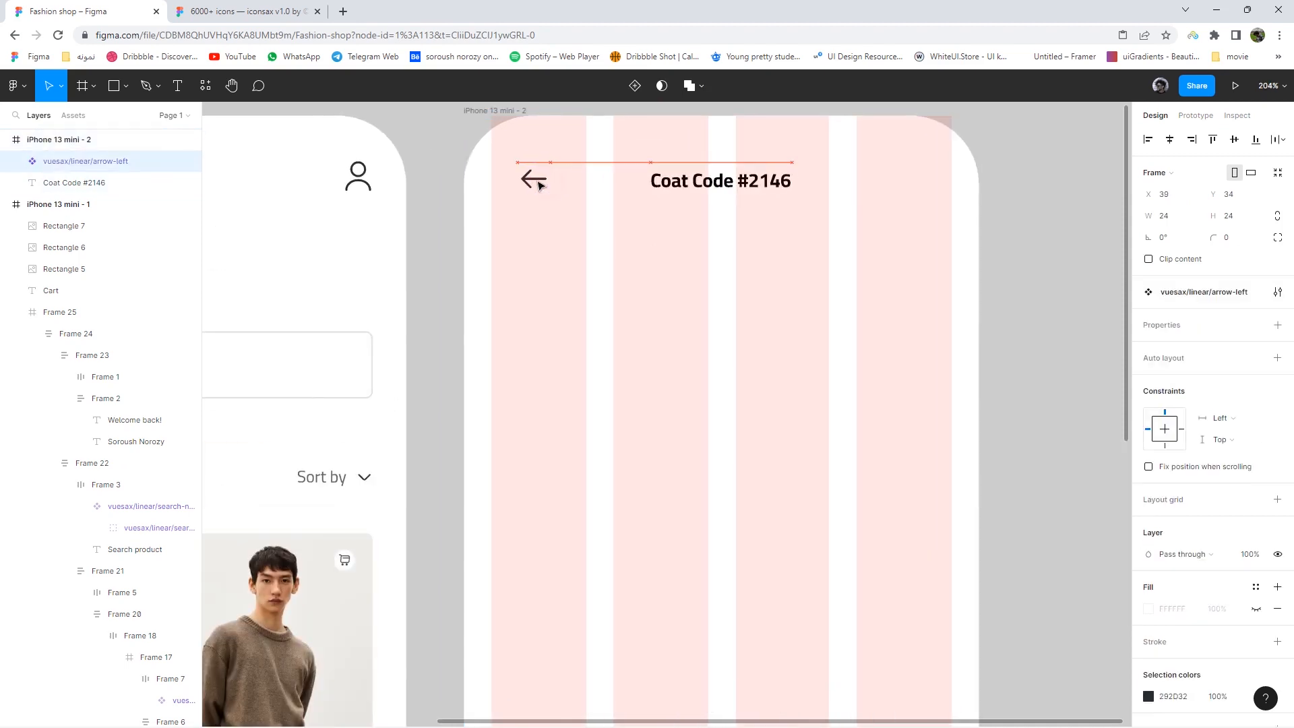
{"action": "left_click", "coordinate": [716, 193]}
{"action": "key", "text": "alt"}
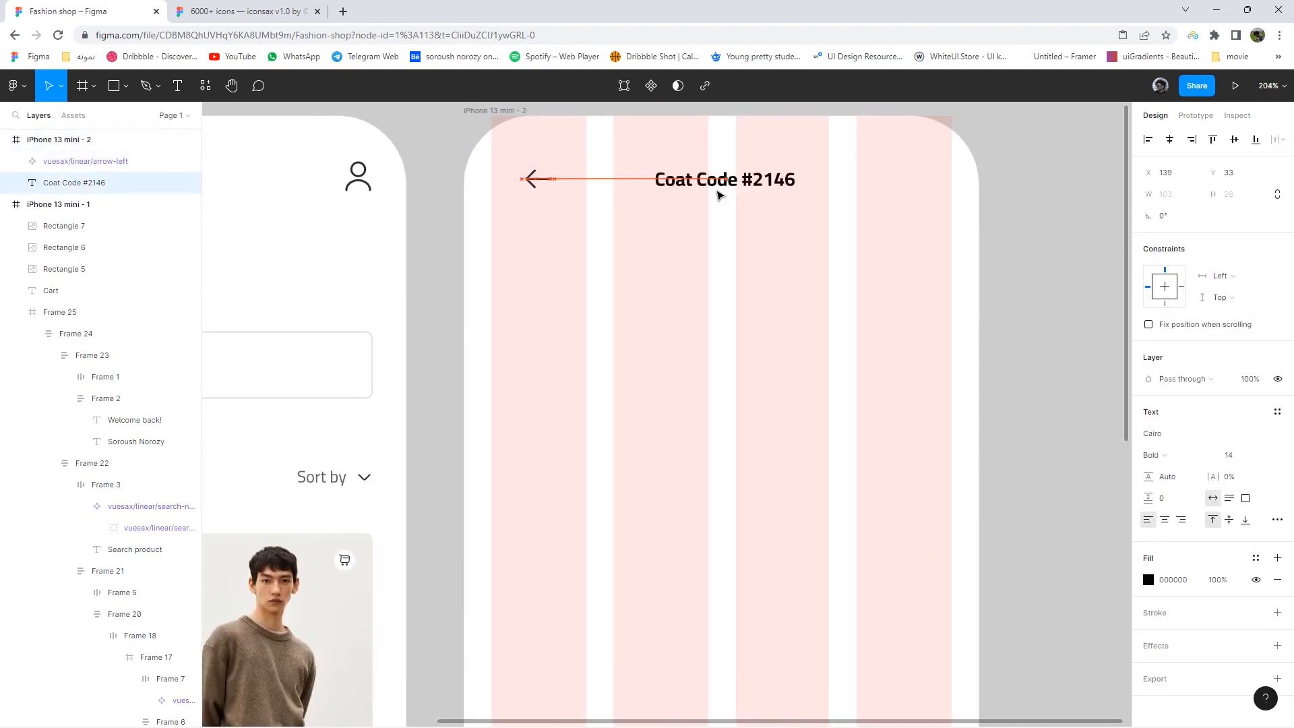
{"action": "left_click", "coordinate": [1019, 251]}
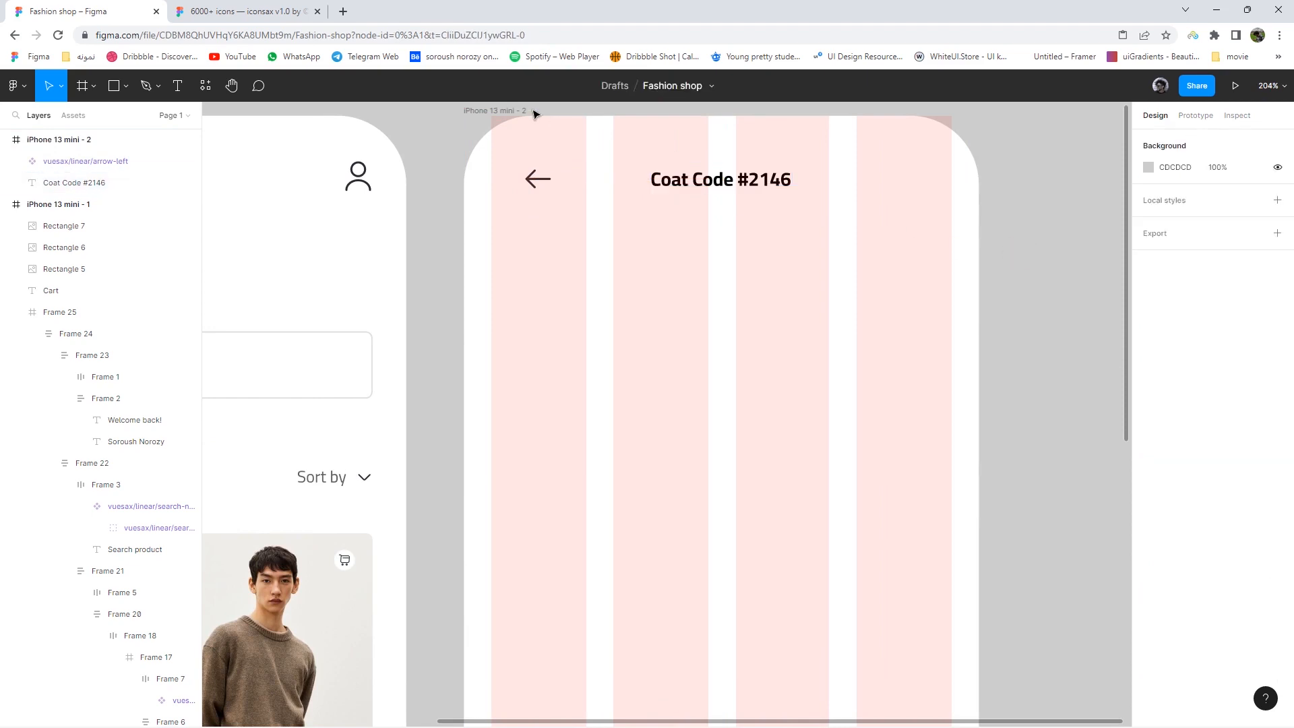
{"action": "left_click", "coordinate": [527, 109]}
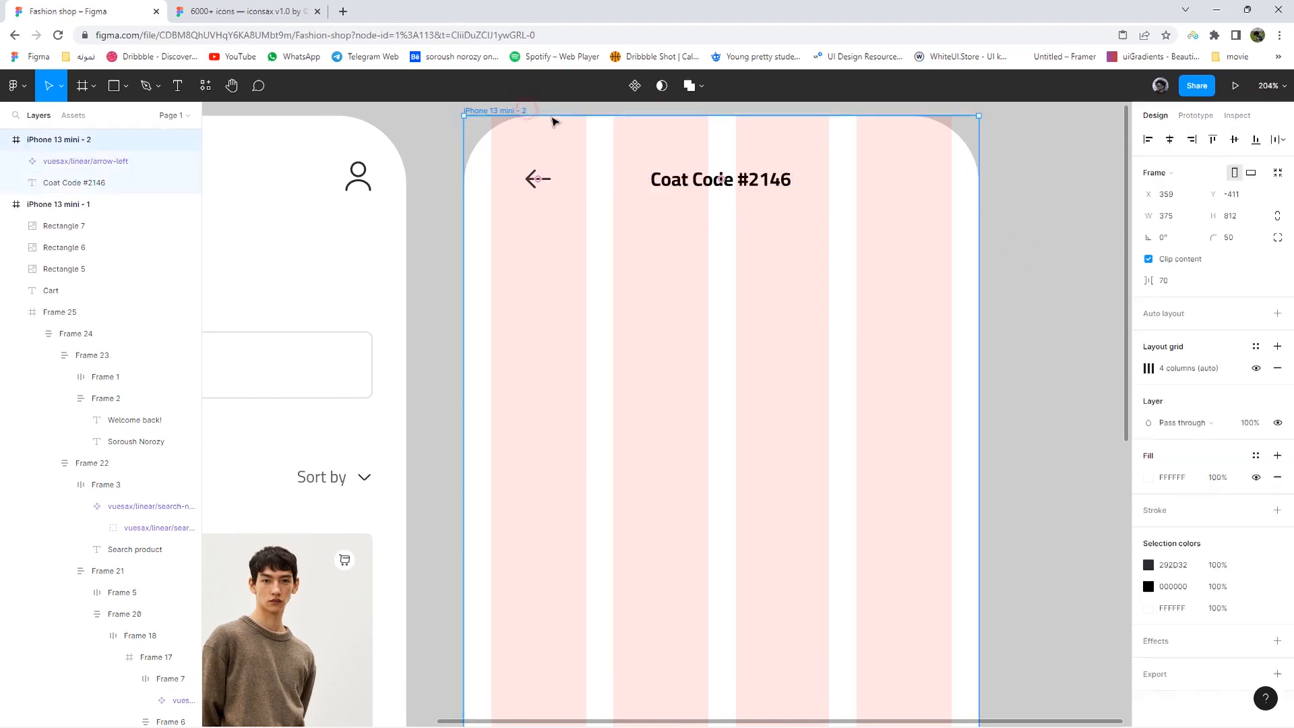
{"action": "left_click", "coordinate": [1052, 297]}
{"action": "scroll", "coordinate": [1052, 296], "scroll_direction": "down", "scroll_amount": 5}
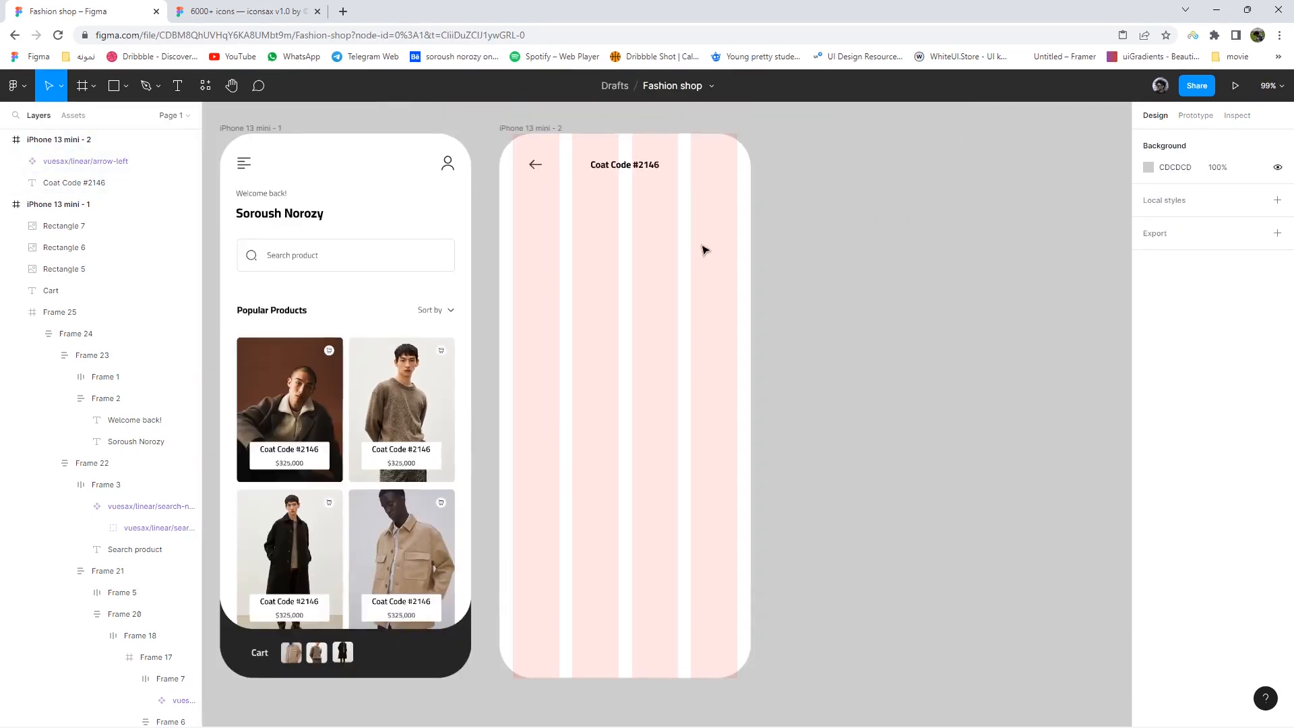
{"action": "left_click", "coordinate": [640, 166]}
{"action": "key", "text": "alt"}
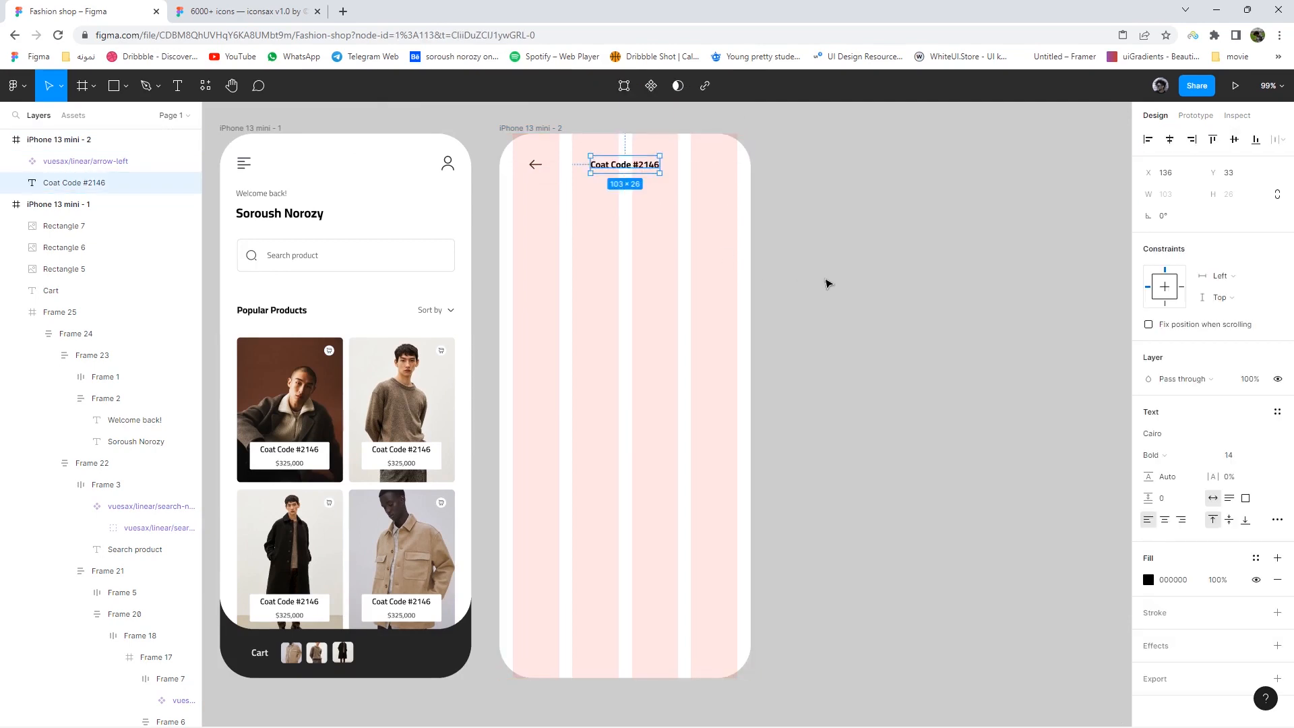
{"action": "left_click", "coordinate": [864, 328]}
{"action": "left_click", "coordinate": [545, 128]}
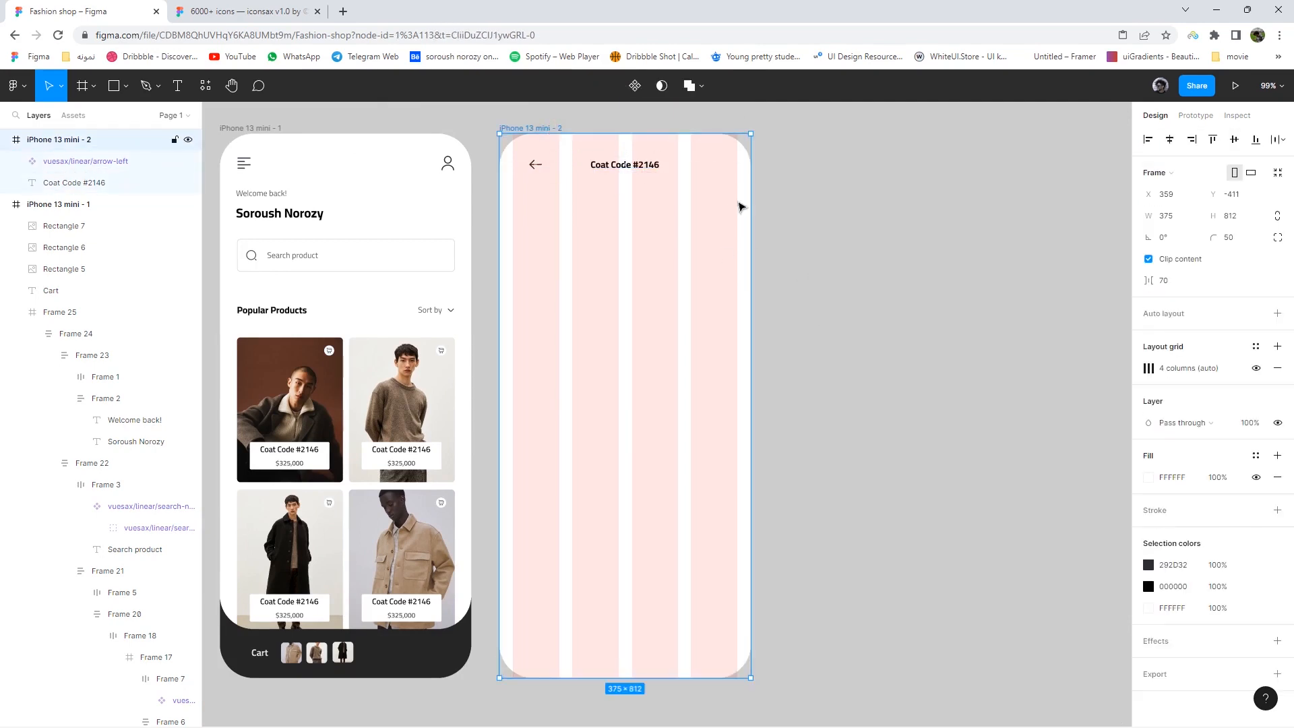
{"action": "left_click", "coordinate": [1149, 480]}
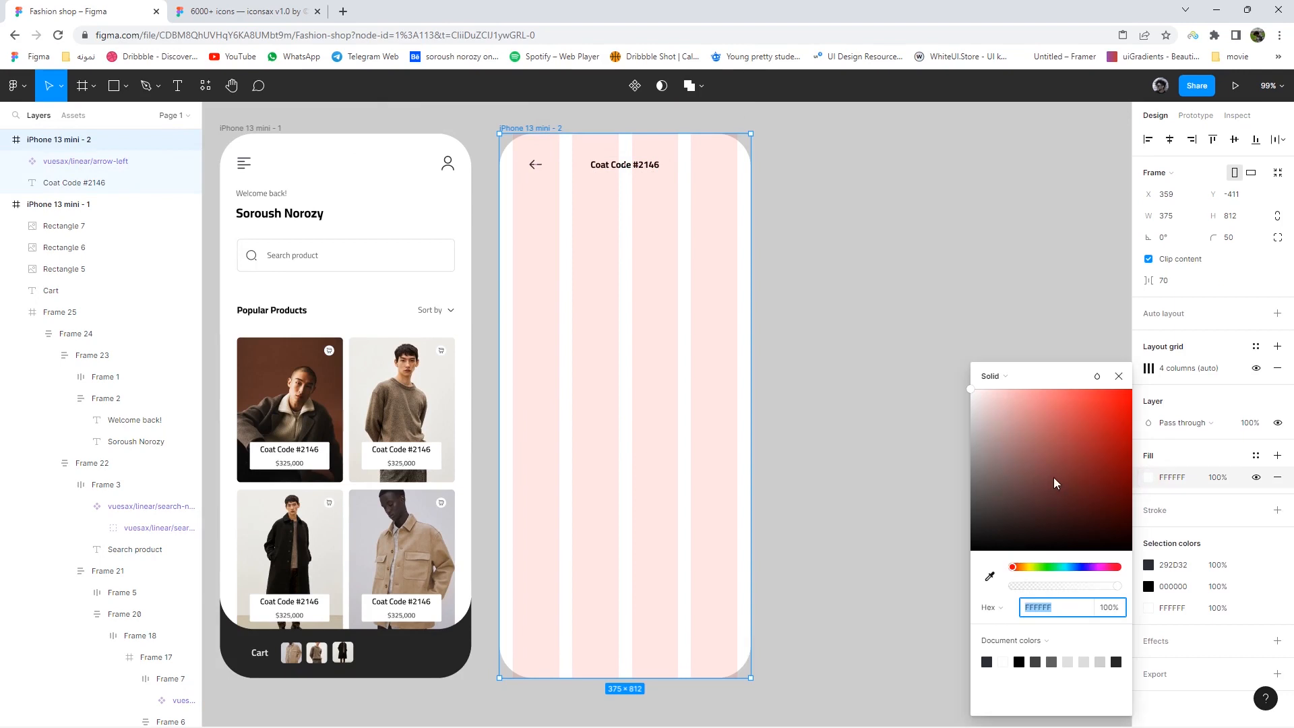
{"action": "left_click", "coordinate": [991, 376]}
{"action": "left_click", "coordinate": [1016, 456]}
{"action": "left_click", "coordinate": [1068, 471]}
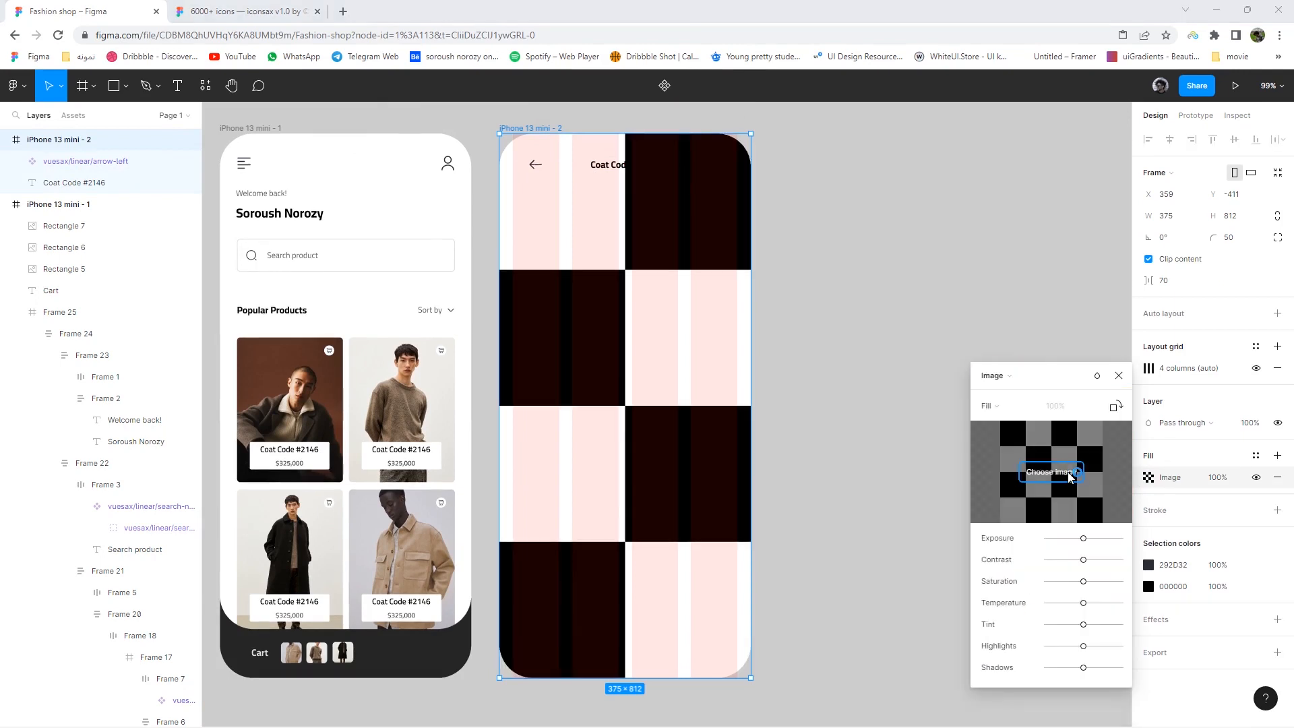
{"action": "double_click", "coordinate": [400, 196]}
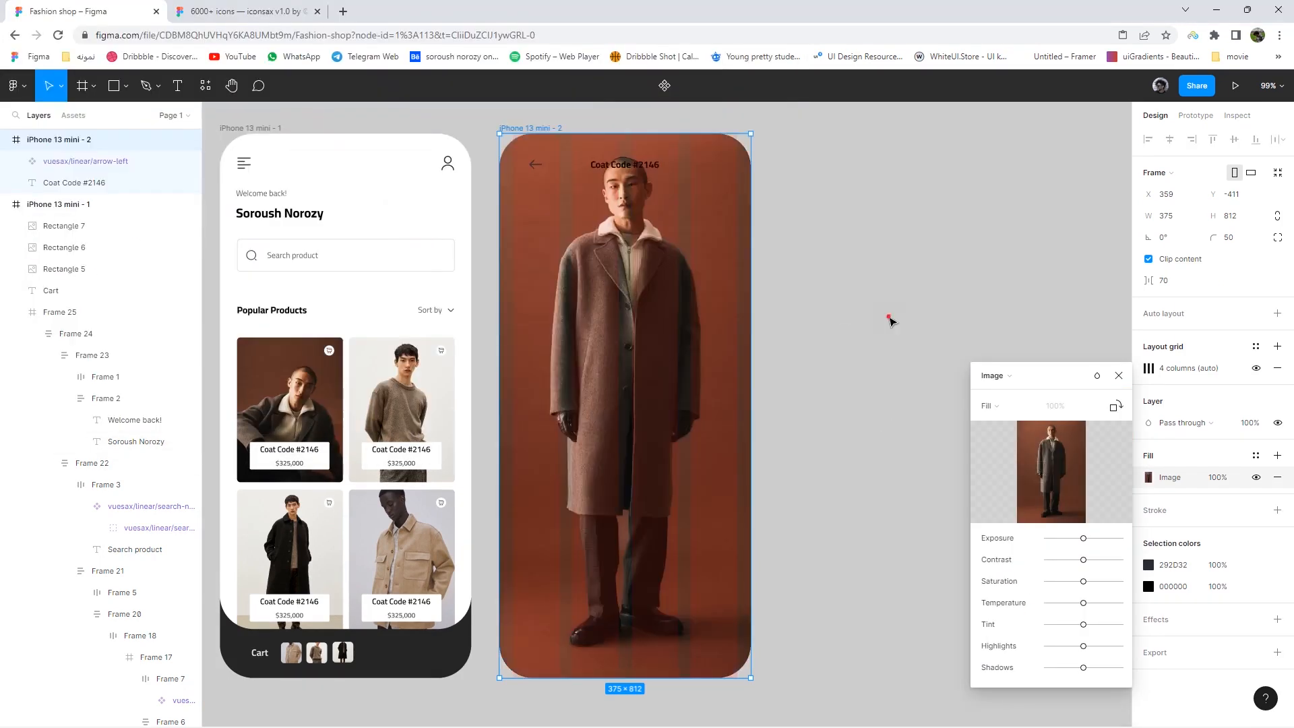
{"action": "left_click", "coordinate": [889, 318]}
{"action": "left_click", "coordinate": [1148, 477]}
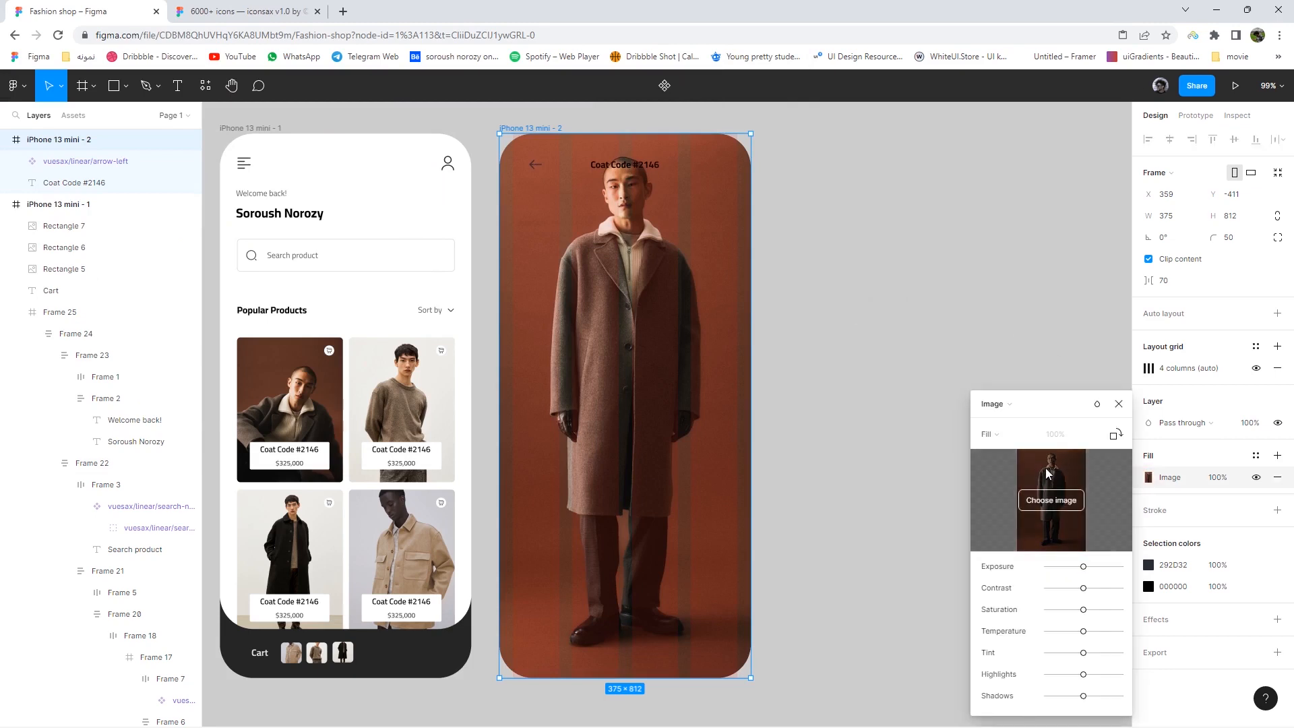
{"action": "left_click", "coordinate": [1068, 487]}
{"action": "left_click", "coordinate": [771, 9]}
{"action": "left_click", "coordinate": [1004, 435]}
{"action": "left_click", "coordinate": [1014, 467]}
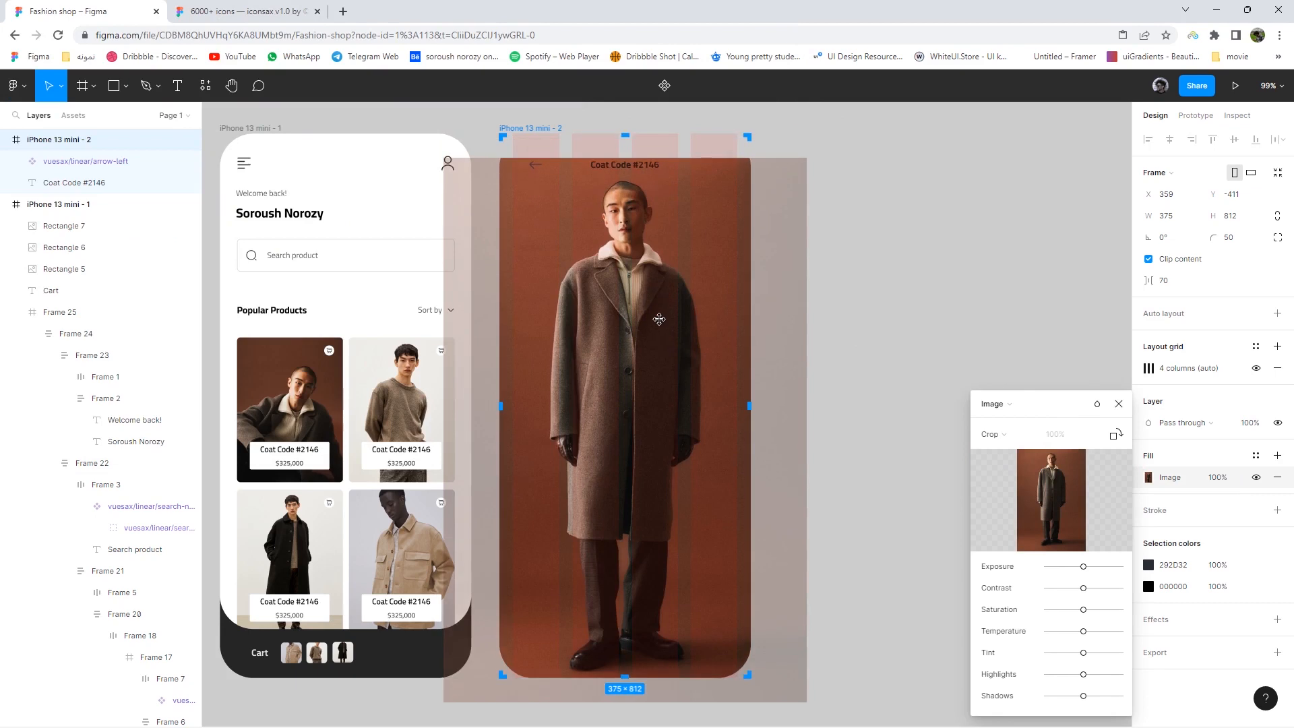
{"action": "key", "text": "ctrl+z"}
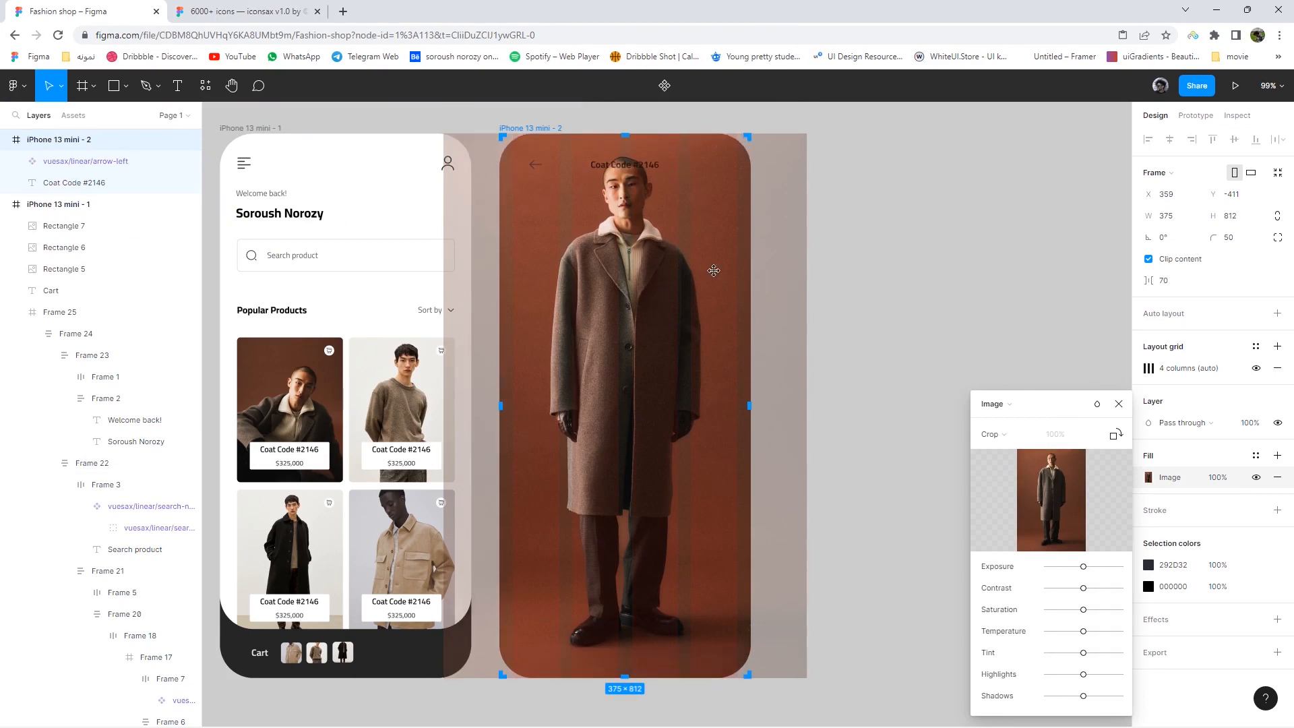
{"action": "left_click", "coordinate": [887, 401]}
{"action": "left_click_drag", "start_coordinate": [910, 407], "coordinate": [903, 394]}
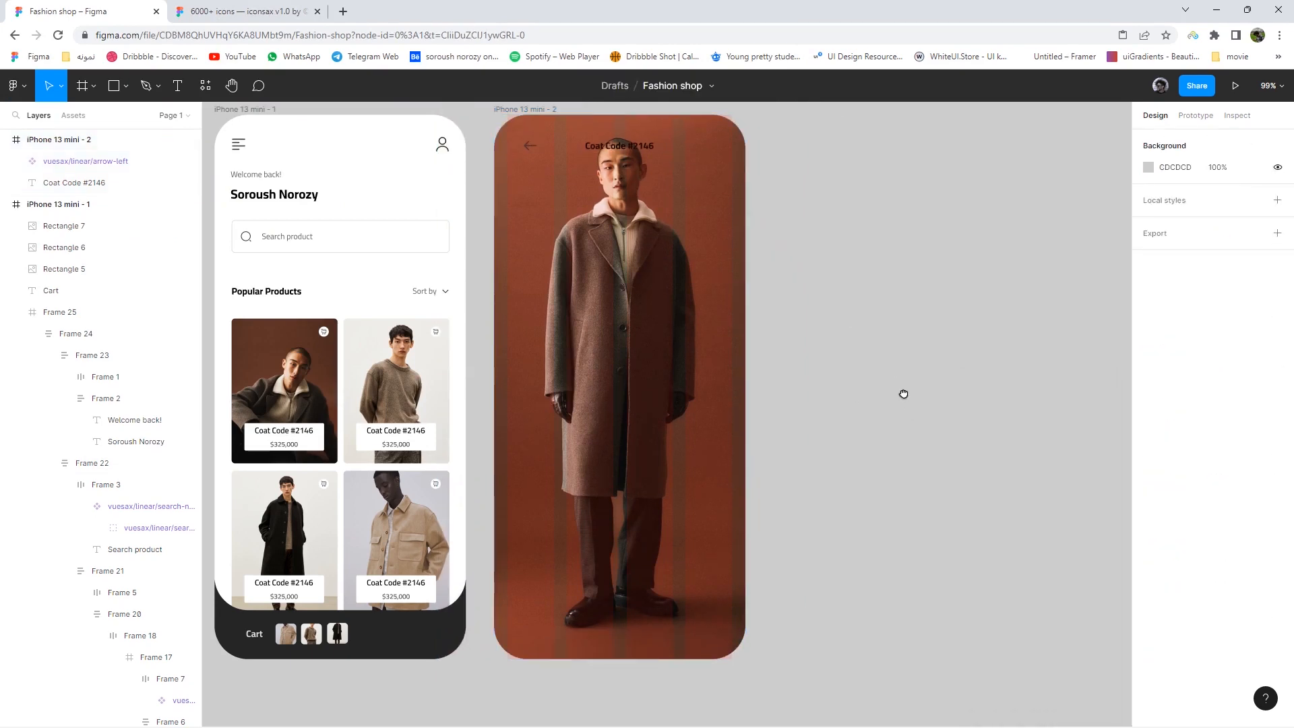
{"action": "scroll", "coordinate": [899, 408], "scroll_direction": "up", "scroll_amount": 4}
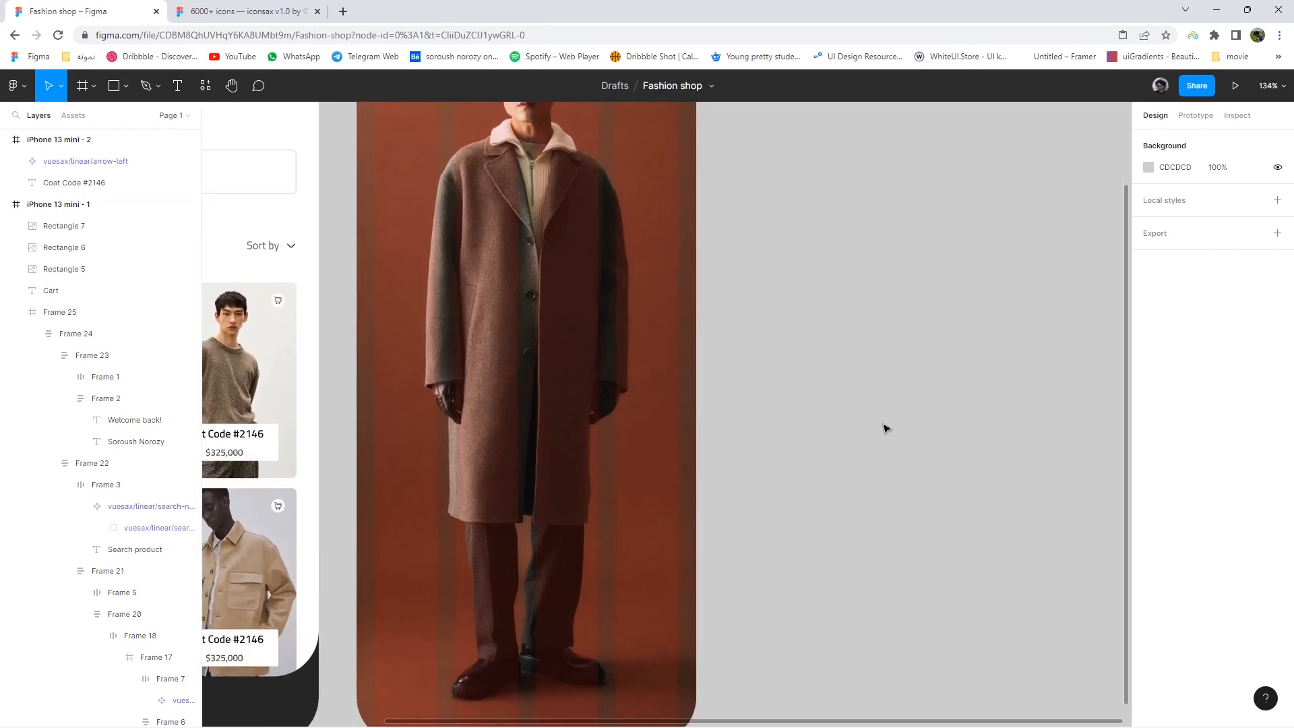
{"action": "scroll", "coordinate": [808, 404], "scroll_direction": "down", "scroll_amount": 5}
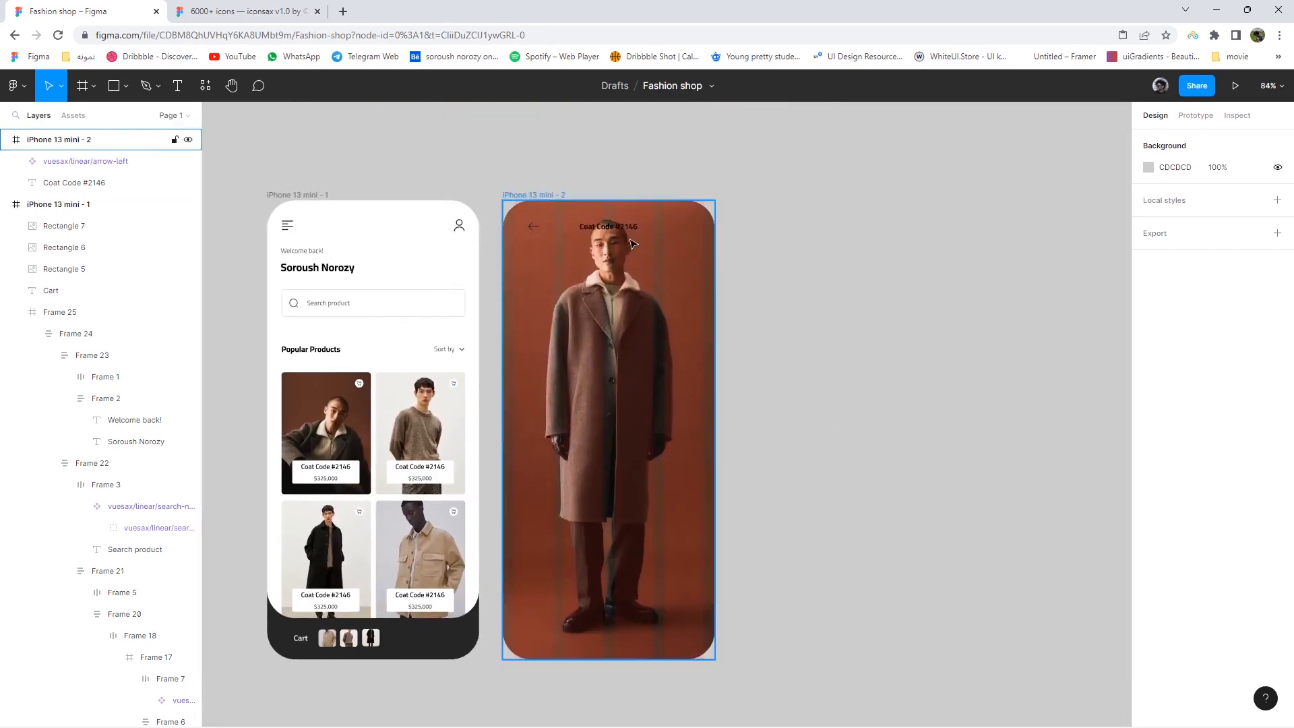
{"action": "scroll", "coordinate": [627, 236], "scroll_direction": "up", "scroll_amount": 5}
{"action": "left_click", "coordinate": [621, 225]}
{"action": "scroll", "coordinate": [630, 224], "scroll_direction": "down", "scroll_amount": 6}
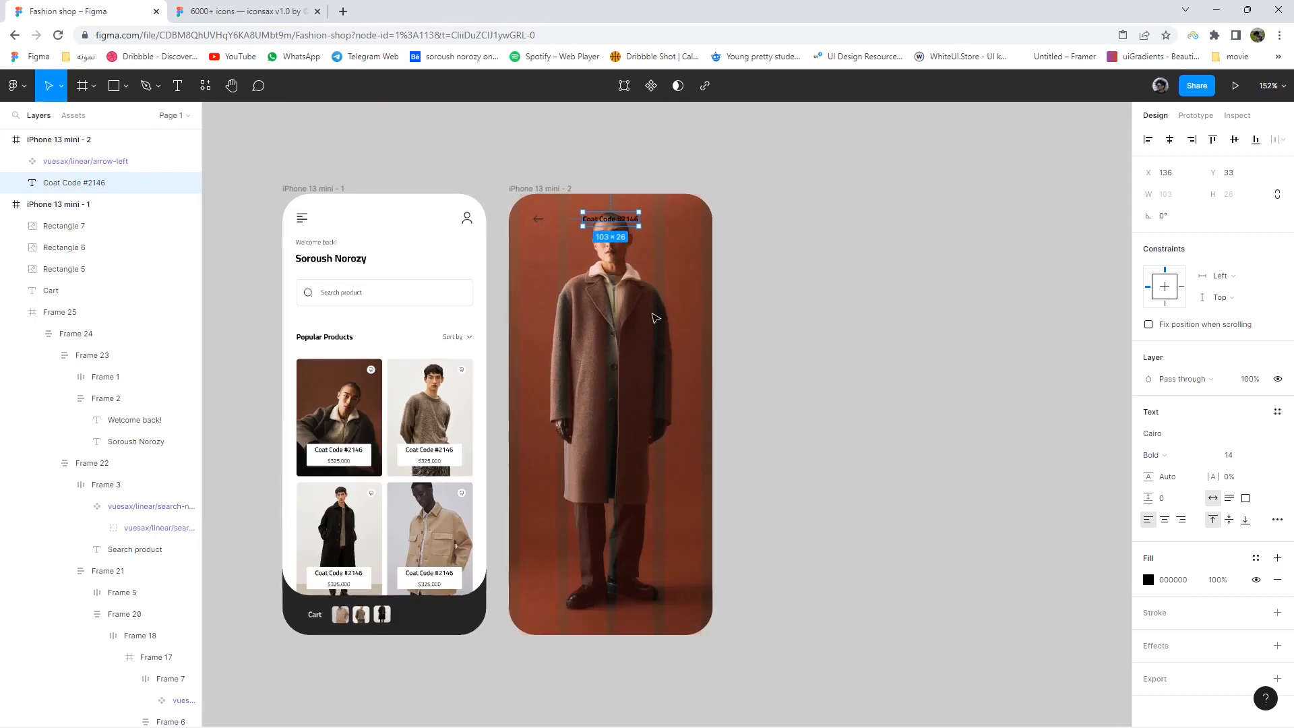
{"action": "left_click", "coordinate": [654, 320]}
{"action": "left_click", "coordinate": [654, 320], "text": "ctrl"}
{"action": "key", "text": "ctrl+z"}
{"action": "key", "text": "ctrl+z"}
{"action": "key", "text": "ctrl+z"}
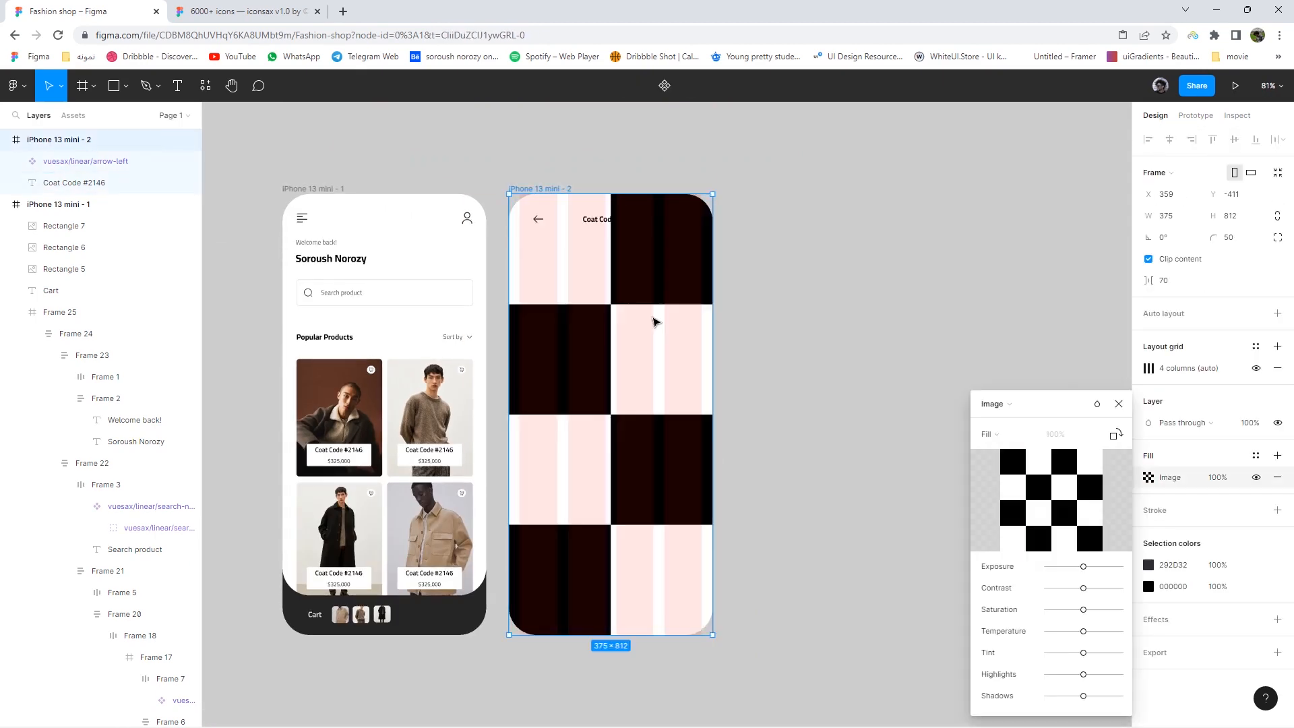
{"action": "scroll", "coordinate": [713, 346], "scroll_direction": "up", "scroll_amount": 2}
{"action": "scroll", "coordinate": [610, 332], "scroll_direction": "down", "scroll_amount": 2}
{"action": "left_click", "coordinate": [724, 327]}
{"action": "left_click", "coordinate": [491, 182]}
{"action": "left_click", "coordinate": [1256, 367]}
{"action": "left_click", "coordinate": [806, 355]}
{"action": "left_click", "coordinate": [126, 88]}
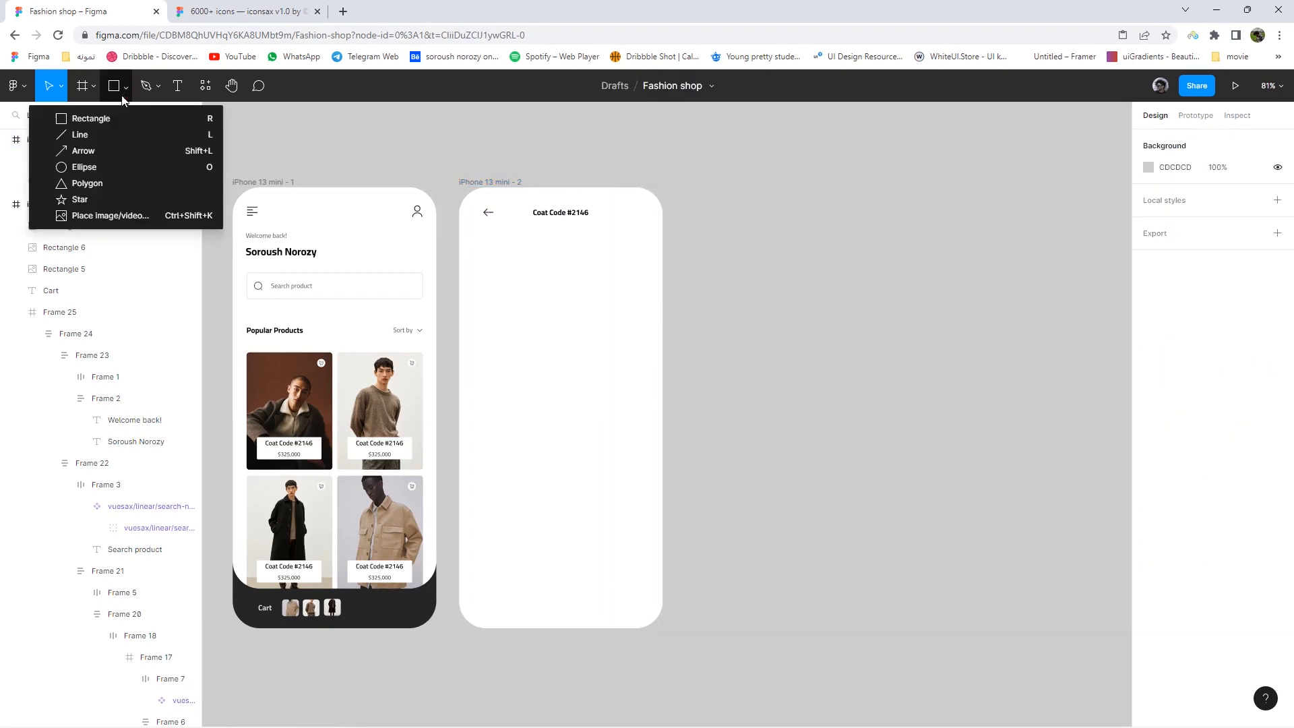
- Draw a rectangle over the detail screen and fill it with the coat photo in crop mode
{"action": "left_click", "coordinate": [93, 116]}
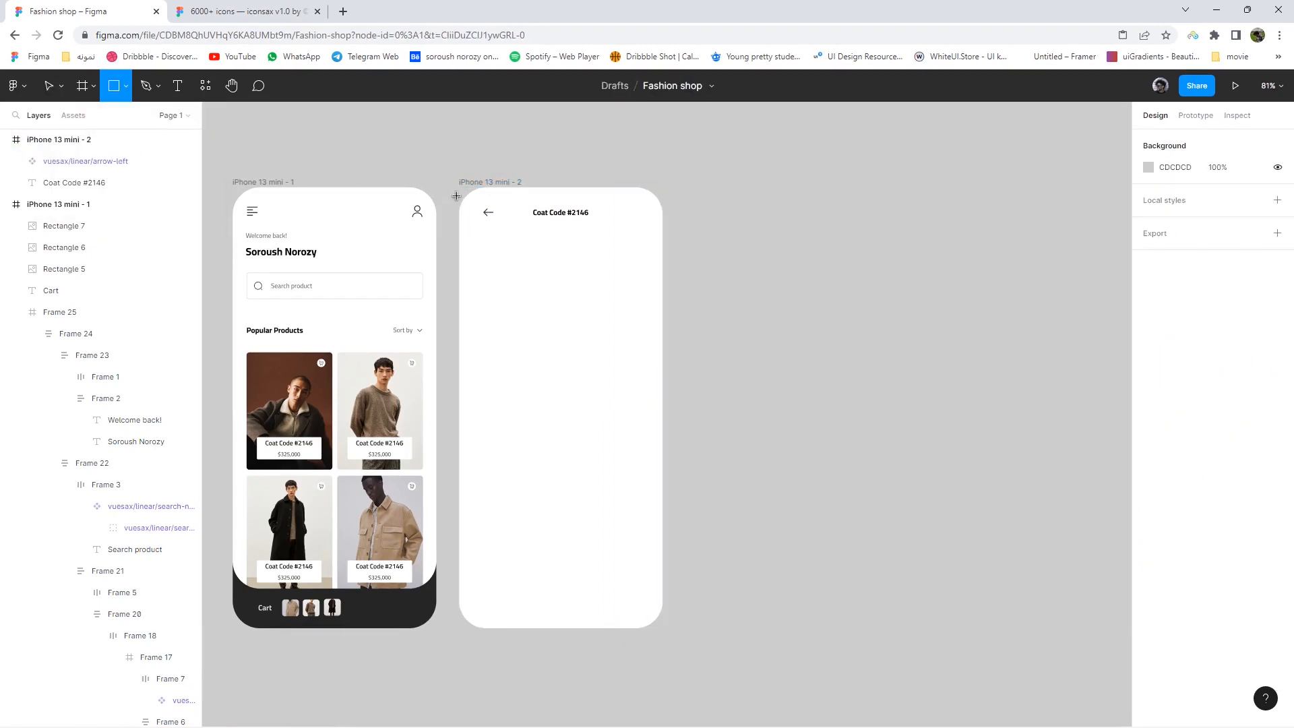
{"action": "left_click_drag", "start_coordinate": [459, 188], "coordinate": [665, 569]}
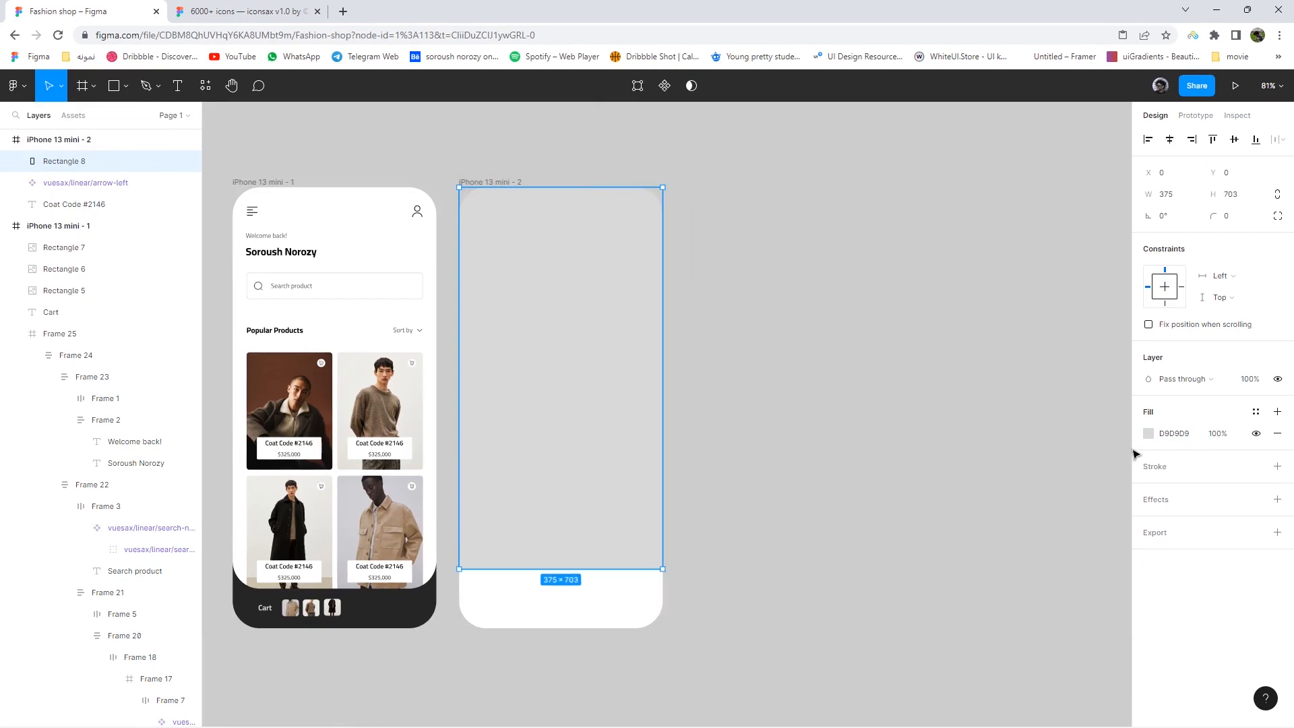
{"action": "mouse_move", "coordinate": [624, 317]}
{"action": "left_mouse_down"}
{"action": "mouse_move", "coordinate": [623, 328]}
{"action": "mouse_move", "coordinate": [620, 315]}
{"action": "left_mouse_up"}
{"action": "left_click", "coordinate": [1149, 433]}
{"action": "left_click", "coordinate": [991, 376]}
{"action": "left_click", "coordinate": [1004, 463]}
{"action": "left_click", "coordinate": [1041, 472]}
{"action": "double_click", "coordinate": [401, 198]}
{"action": "left_click", "coordinate": [988, 406]}
{"action": "left_click", "coordinate": [1006, 437]}
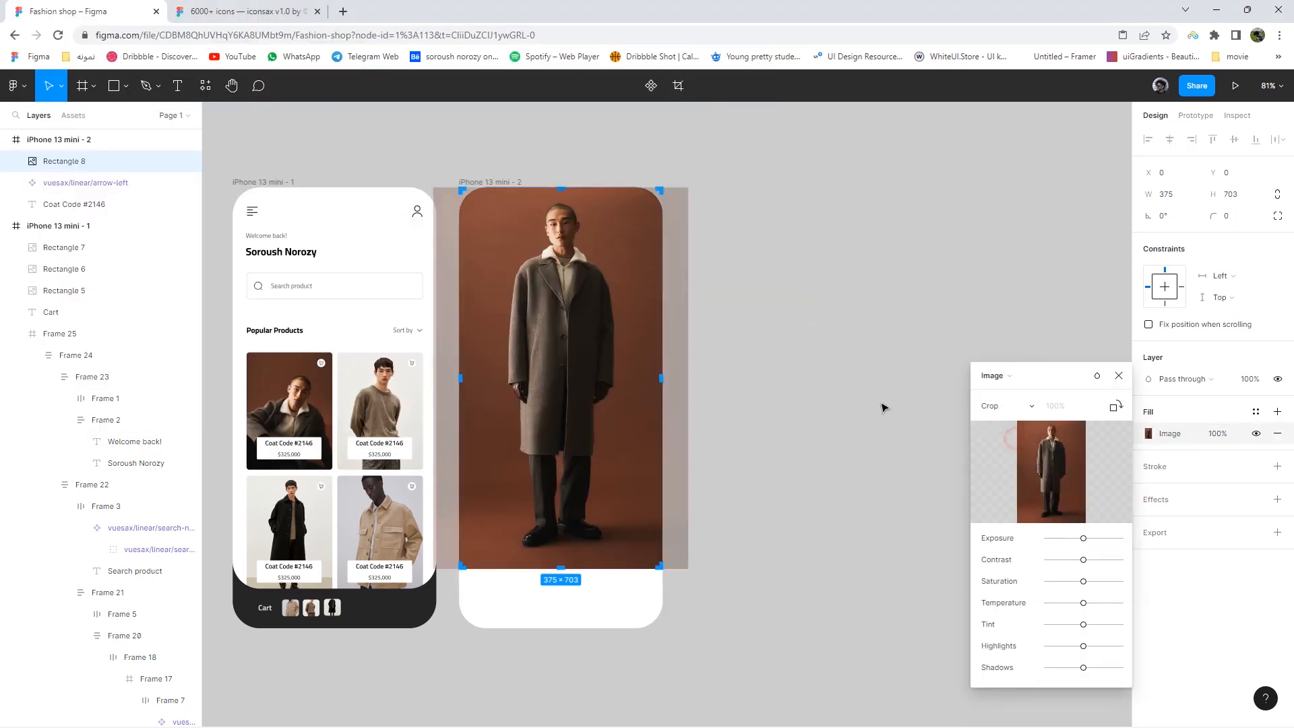
{"action": "left_click", "coordinate": [726, 254]}
- Round the photo's corners to 47 and move it below the Coat Code #2146 header
{"action": "left_click_drag", "start_coordinate": [585, 249], "coordinate": [586, 268]}
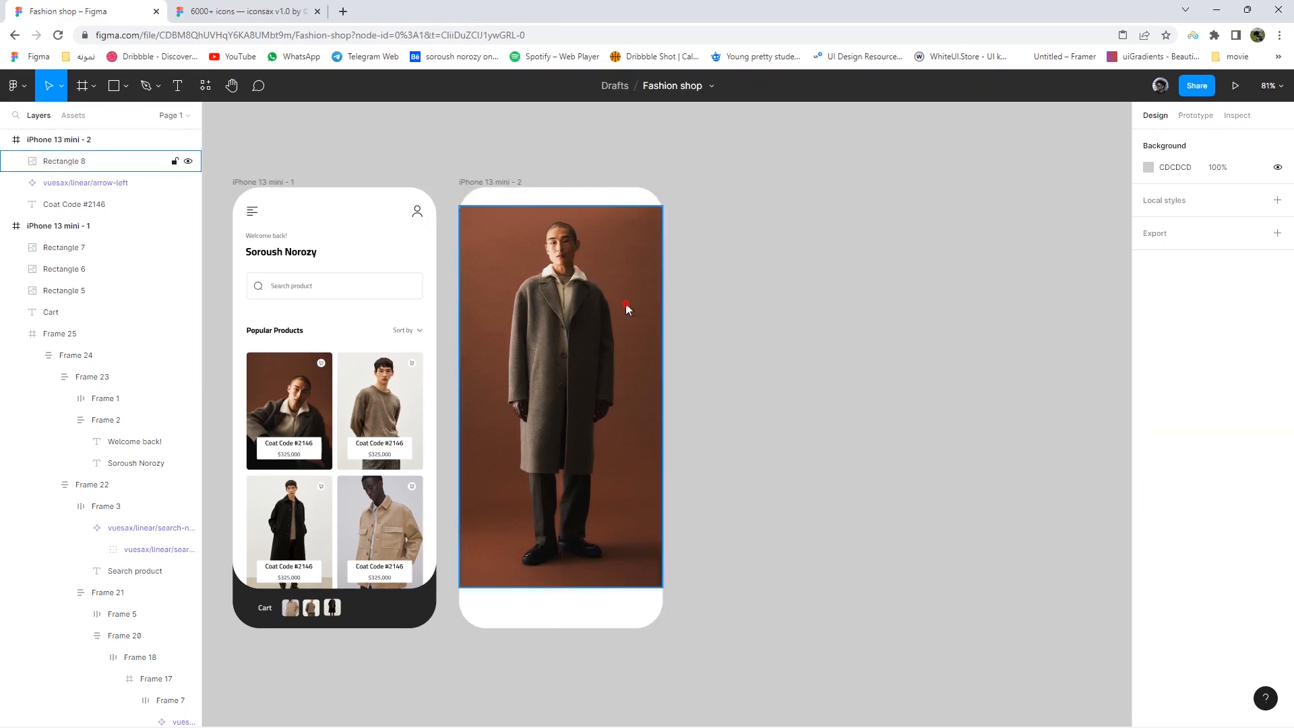
{"action": "key", "text": "Up"}
{"action": "key", "text": "Up"}
{"action": "key", "text": "Up"}
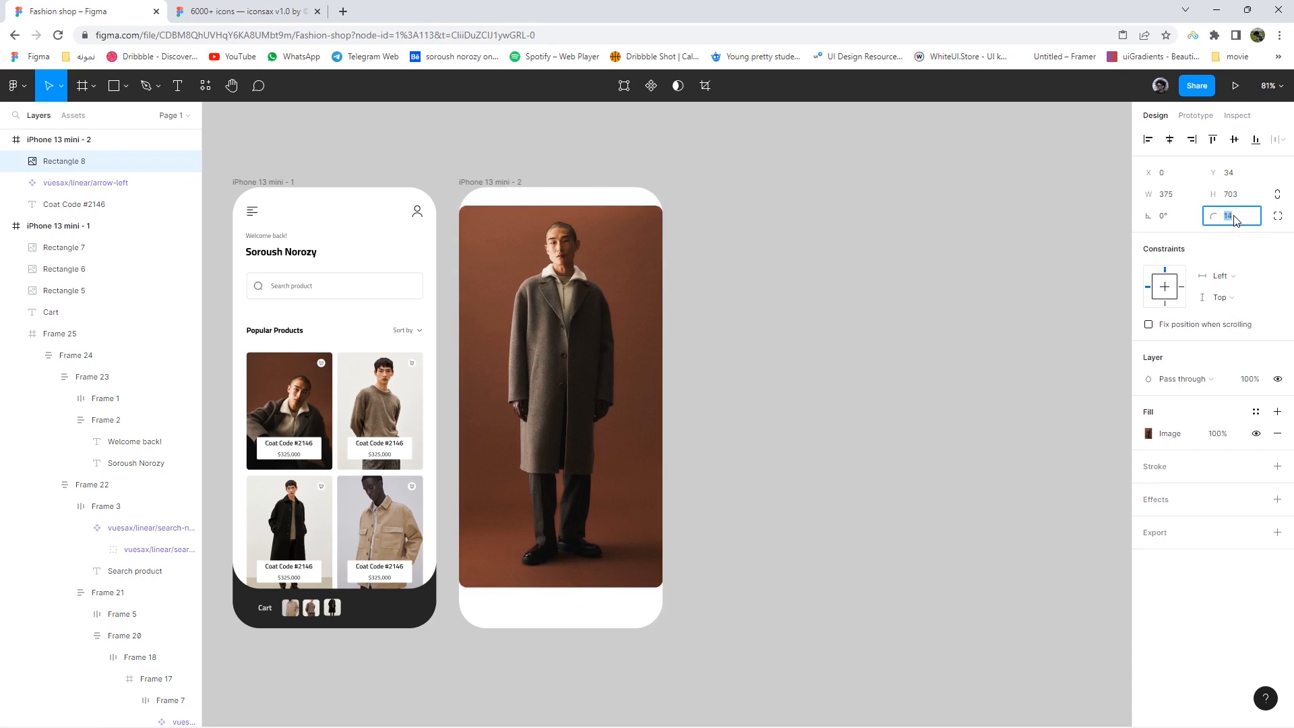
{"action": "key", "text": "Up"}
{"action": "key", "text": "Up"}
{"action": "key", "text": "Up"}
{"action": "key", "text": "Up"}
{"action": "key", "text": "Up"}
{"action": "key", "text": "Up"}
{"action": "key", "text": "Up"}
{"action": "key", "text": "Up"}
{"action": "key", "text": "Up"}
{"action": "key", "text": "Up"}
{"action": "key", "text": "Up"}
{"action": "key", "text": "Up"}
{"action": "left_click_drag", "start_coordinate": [568, 243], "coordinate": [580, 279]}
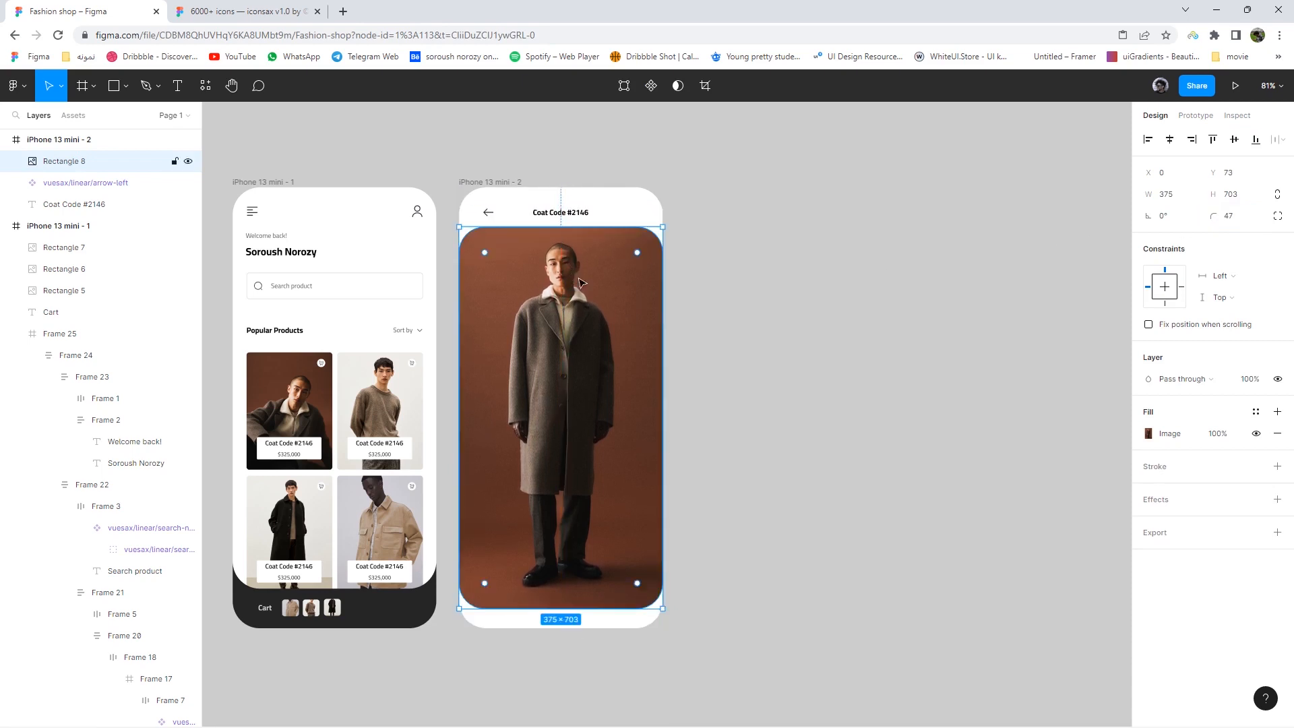
{"action": "left_click", "coordinate": [741, 307]}
{"action": "left_click_drag", "start_coordinate": [711, 310], "coordinate": [729, 250]}
{"action": "scroll", "coordinate": [712, 309], "scroll_direction": "up", "scroll_amount": 1}
{"action": "left_click", "coordinate": [126, 86]}
{"action": "left_click", "coordinate": [82, 123]}
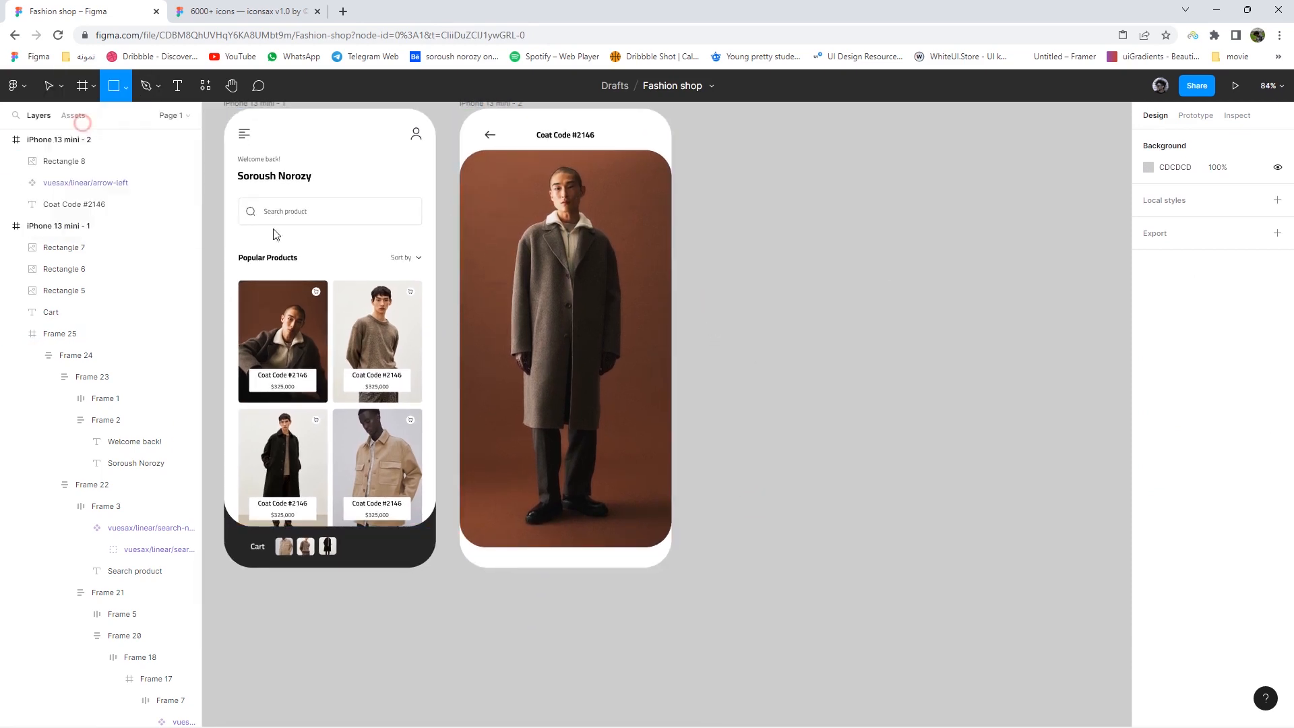
- Draw a rectangle panel across the detail screen's bottom edge
{"action": "mouse_move", "coordinate": [460, 512]}
{"action": "left_mouse_down"}
{"action": "mouse_move", "coordinate": [671, 561]}
{"action": "mouse_move", "coordinate": [638, 567]}
{"action": "left_mouse_up"}
{"action": "left_click", "coordinate": [760, 549]}
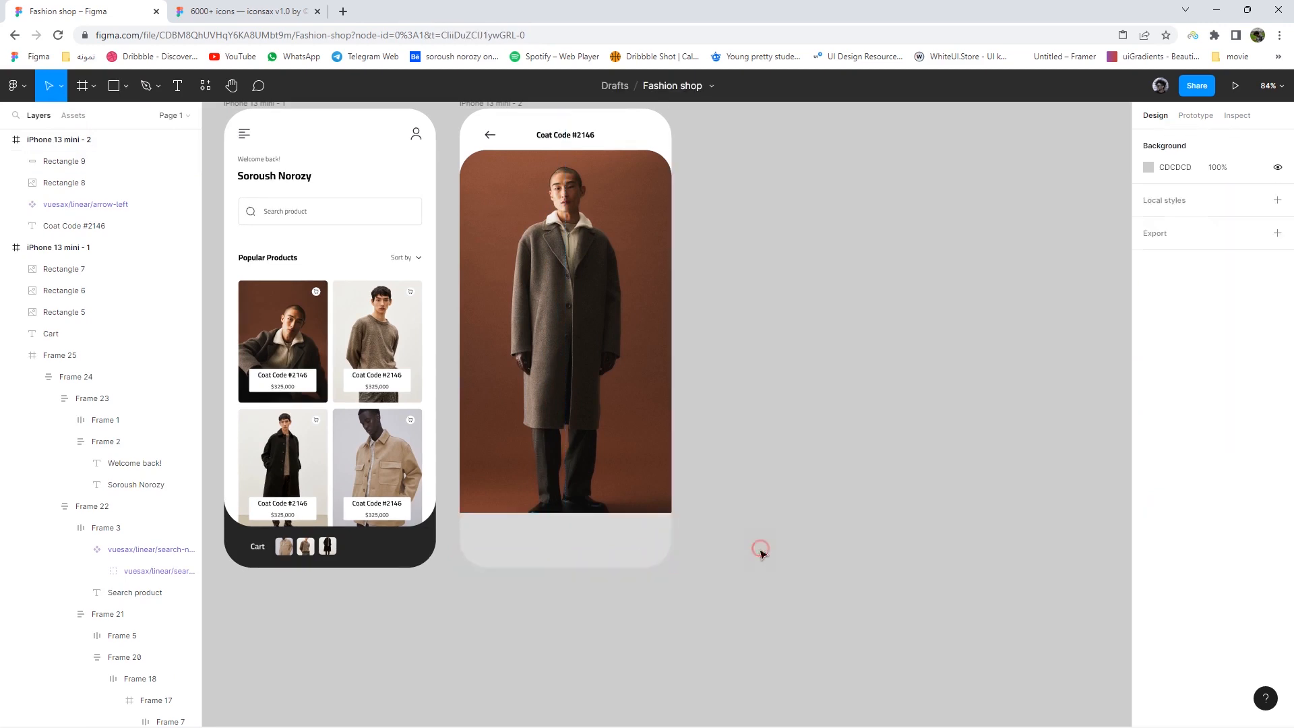
{"action": "scroll", "coordinate": [694, 559], "scroll_direction": "up", "scroll_amount": 3}
{"action": "left_click", "coordinate": [612, 525]}
- Give the panel independent corners with both bottom radii set to 50
{"action": "left_click", "coordinate": [1277, 215]}
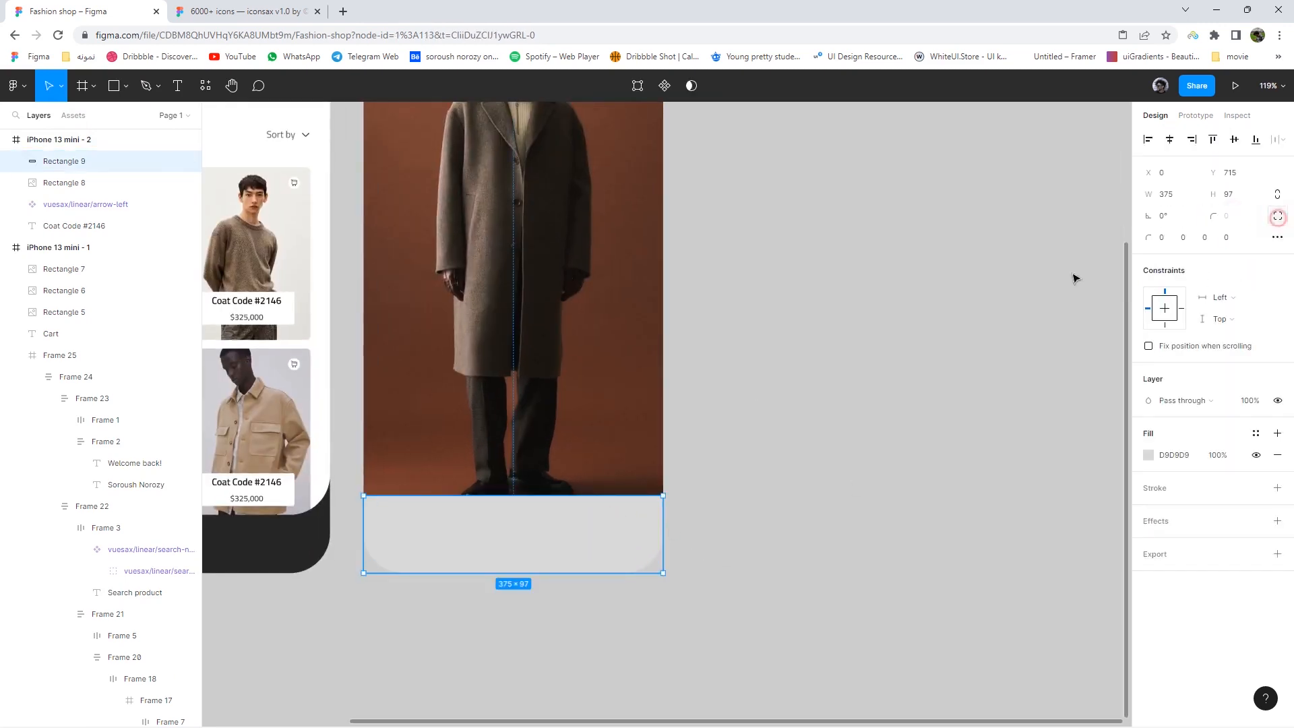
{"action": "scroll", "coordinate": [795, 456], "scroll_direction": "down", "scroll_amount": 4}
{"action": "left_click", "coordinate": [721, 551]}
{"action": "left_click", "coordinate": [1206, 239]}
{"action": "type", "text": "5"}
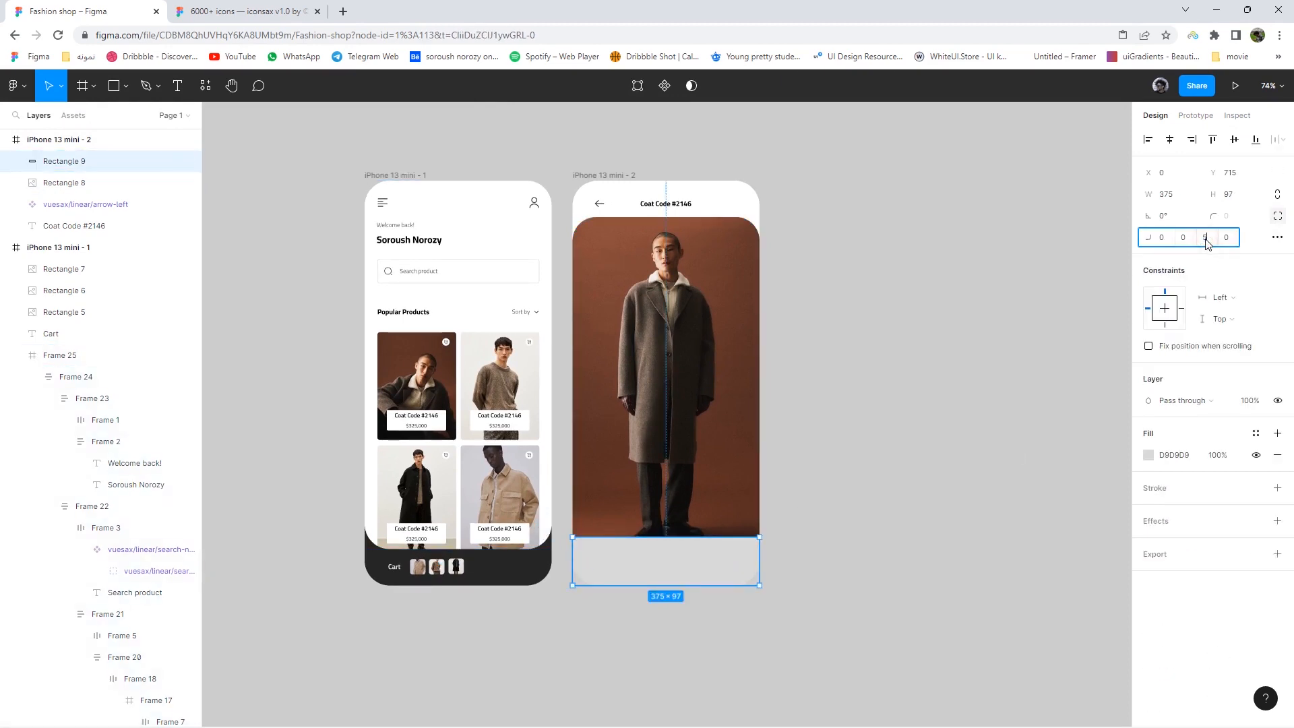
{"action": "type", "text": "0"}
{"action": "left_click", "coordinate": [1236, 238]}
{"action": "type", "text": "0"}
{"action": "key", "text": "Return"}
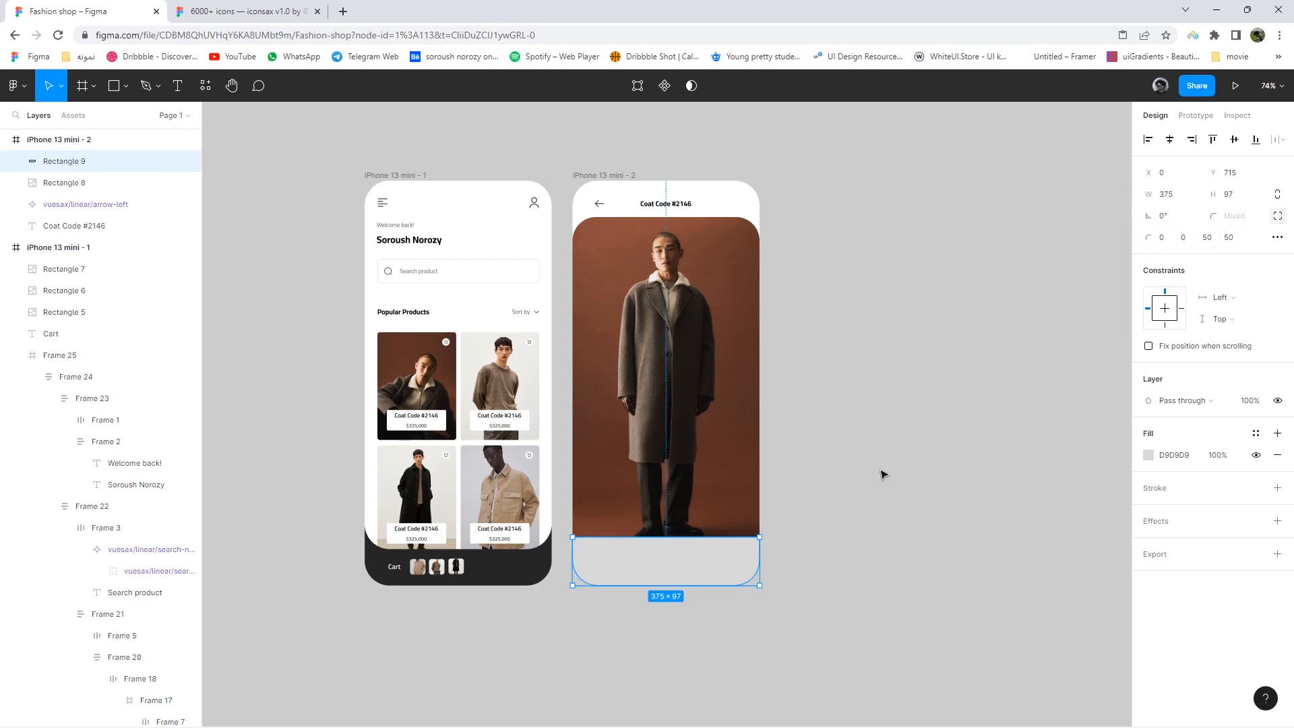
{"action": "left_click", "coordinate": [878, 471]}
- Raise the panel's top edge over the photo to a height of 114
{"action": "scroll", "coordinate": [674, 579], "scroll_direction": "up", "scroll_amount": 5}
{"action": "left_click", "coordinate": [670, 551]}
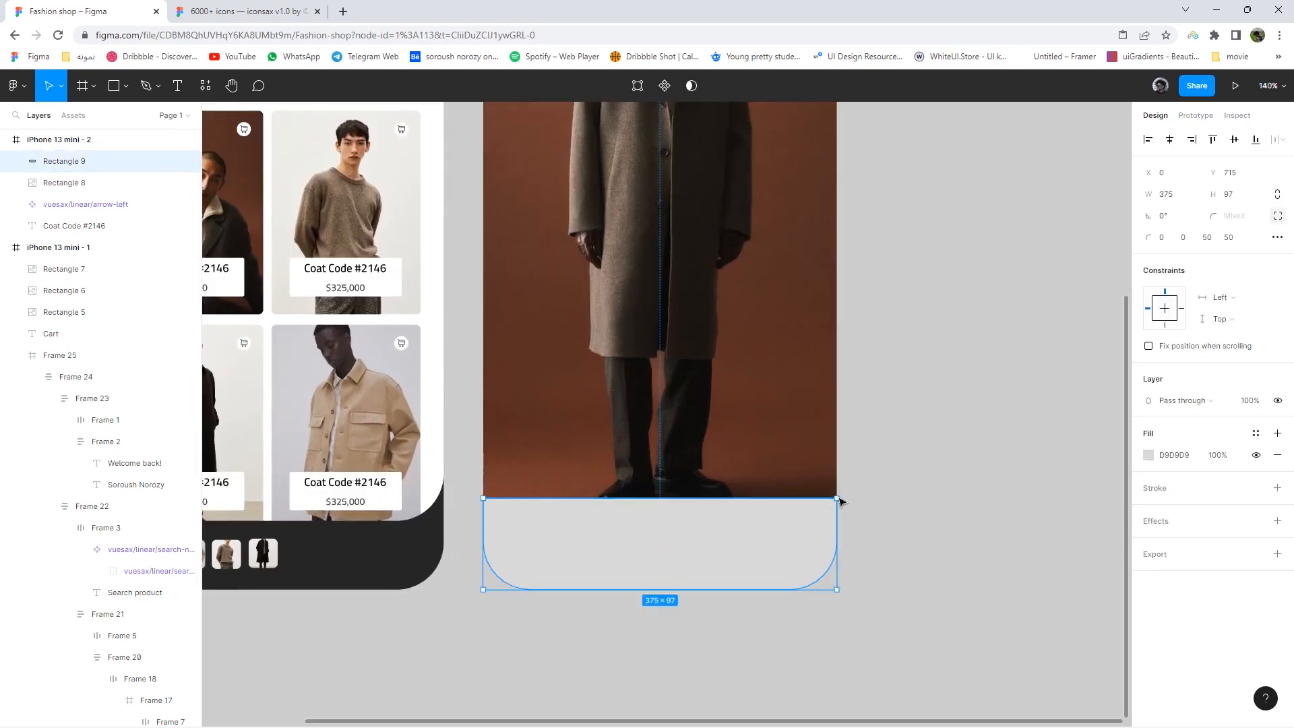
{"action": "left_click_drag", "start_coordinate": [757, 502], "coordinate": [756, 481]}
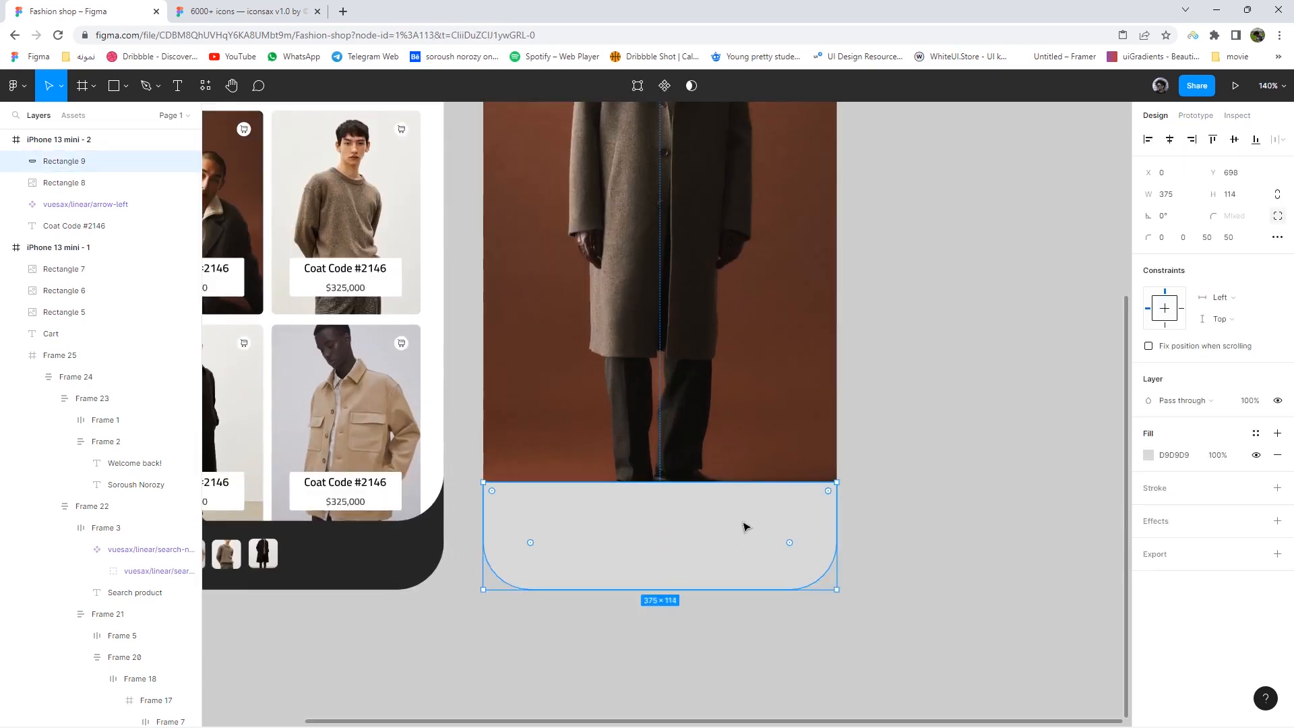
{"action": "scroll", "coordinate": [746, 525], "scroll_direction": "up", "scroll_amount": 2, "text": "ctrl"}
- Fill the bottom panel with dark #252525 sampled from the cart bar
{"action": "left_click", "coordinate": [1148, 455]}
{"action": "left_click", "coordinate": [990, 577]}
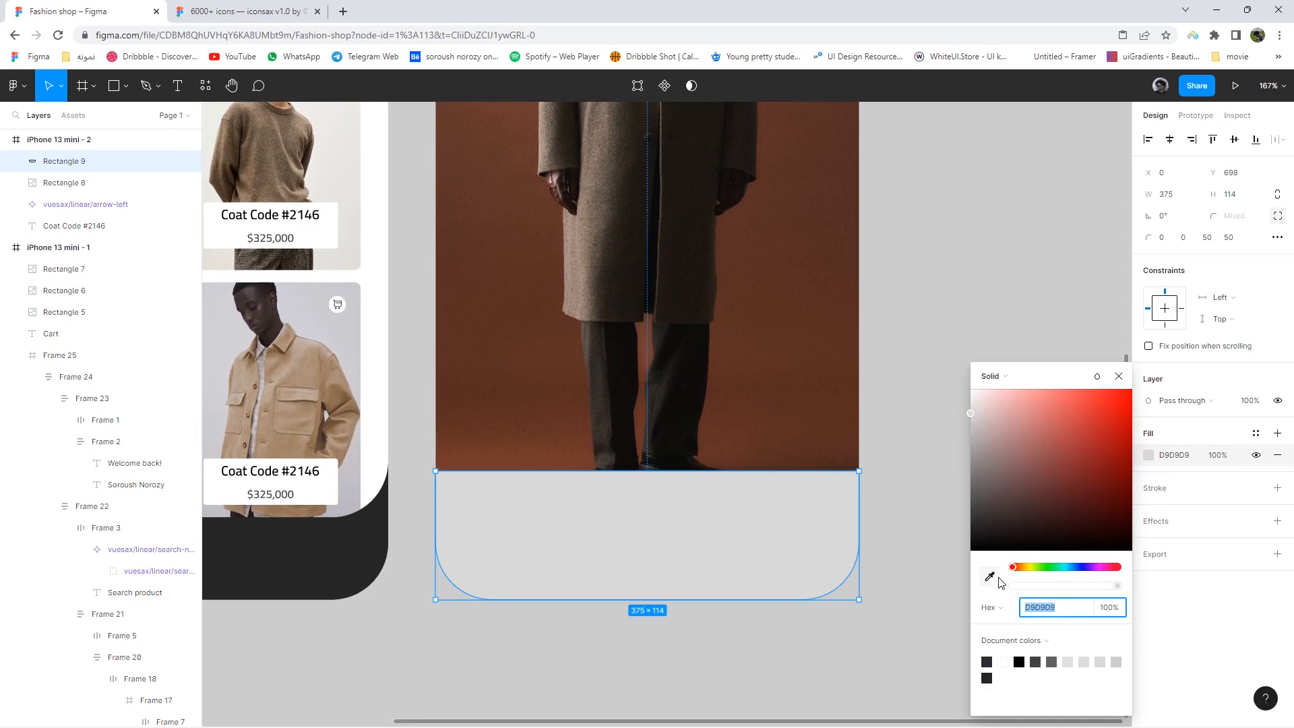
{"action": "left_click", "coordinate": [361, 565]}
{"action": "left_click", "coordinate": [595, 647]}
- Add a raised point midway along the panel's top edge
{"action": "double_click", "coordinate": [655, 518]}
{"action": "scroll", "coordinate": [651, 479], "scroll_direction": "up", "scroll_amount": 1, "text": "ctrl"}
{"action": "key", "text": "v"}
{"action": "left_click_drag", "start_coordinate": [648, 470], "coordinate": [647, 426]}
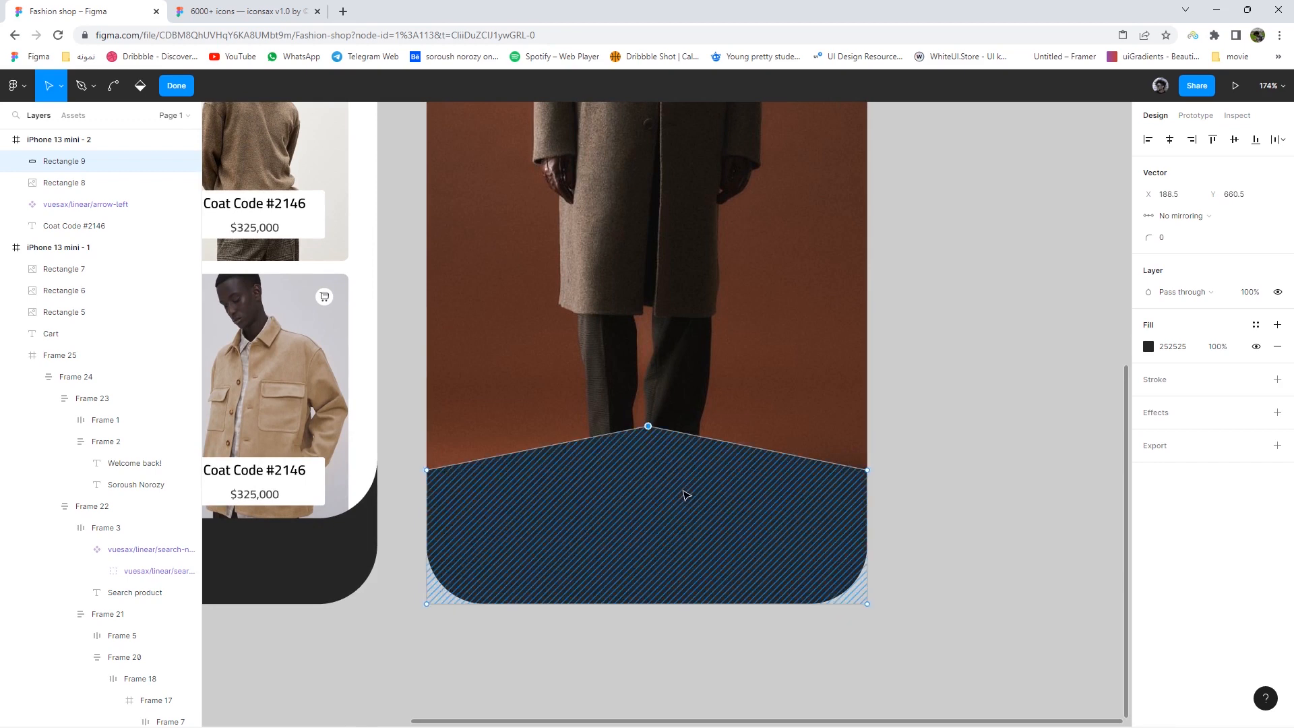
{"action": "scroll", "coordinate": [682, 496], "scroll_direction": "down", "scroll_amount": 3, "text": "ctrl"}
{"action": "scroll", "coordinate": [715, 515], "scroll_direction": "down", "scroll_amount": 1}
- Round the panel's top corner points, trying 300 and 100 before settling on radius 50
{"action": "left_click", "coordinate": [1176, 241]}
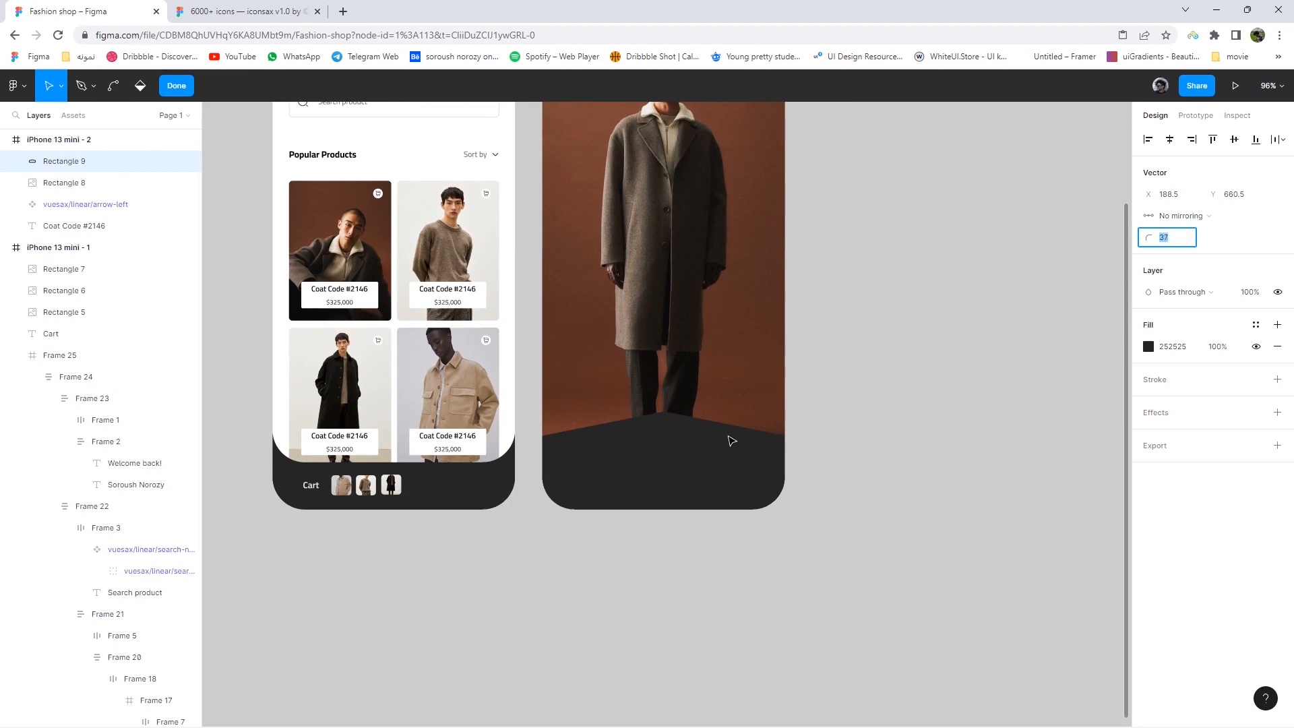
{"action": "scroll", "coordinate": [732, 441], "scroll_direction": "up", "scroll_amount": 5, "text": "ctrl"}
{"action": "left_click_drag", "start_coordinate": [884, 565], "coordinate": [288, 348]}
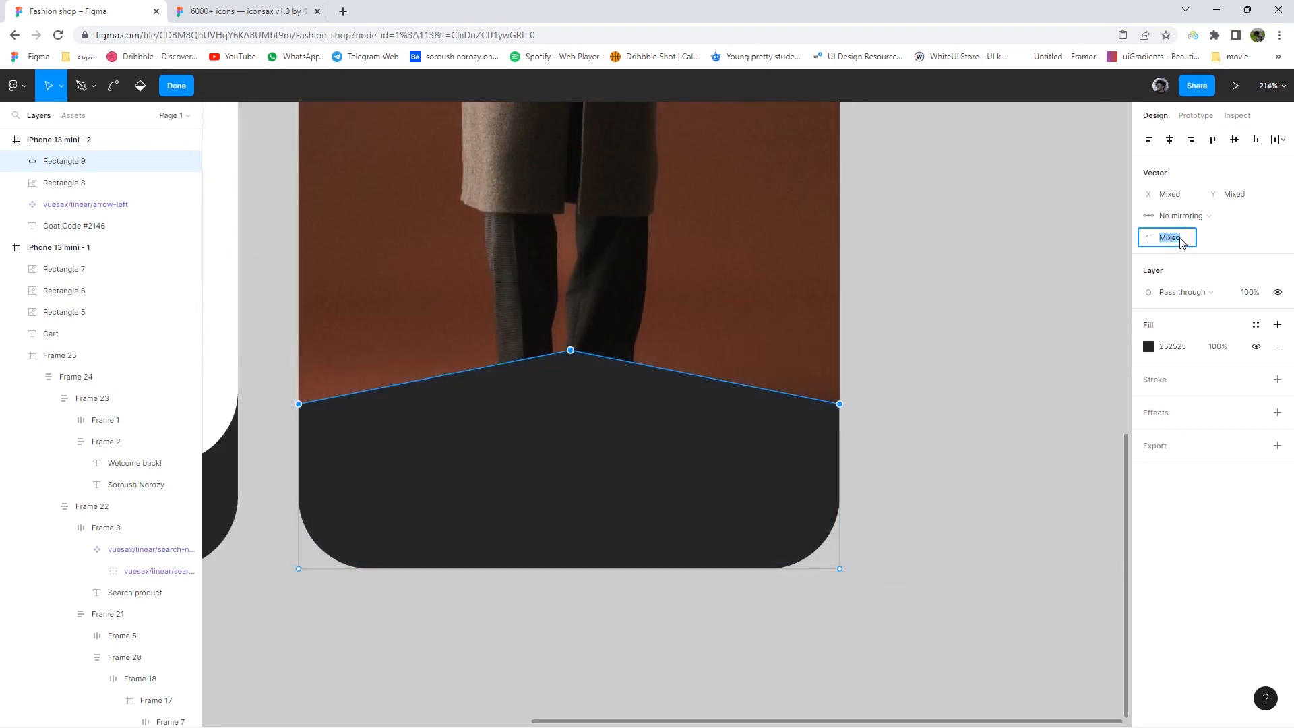
{"action": "key", "text": "Return"}
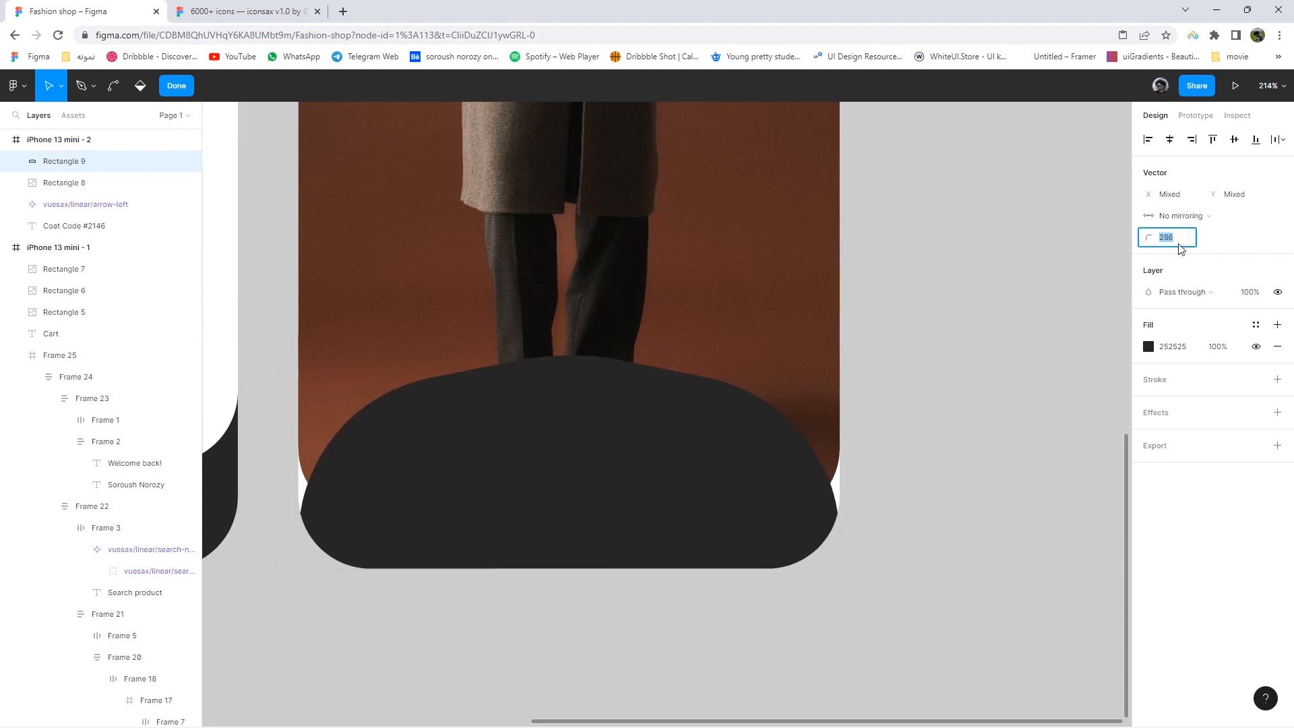
{"action": "left_click", "coordinate": [1178, 246]}
{"action": "type", "text": "100"}
{"action": "key", "text": "Return"}
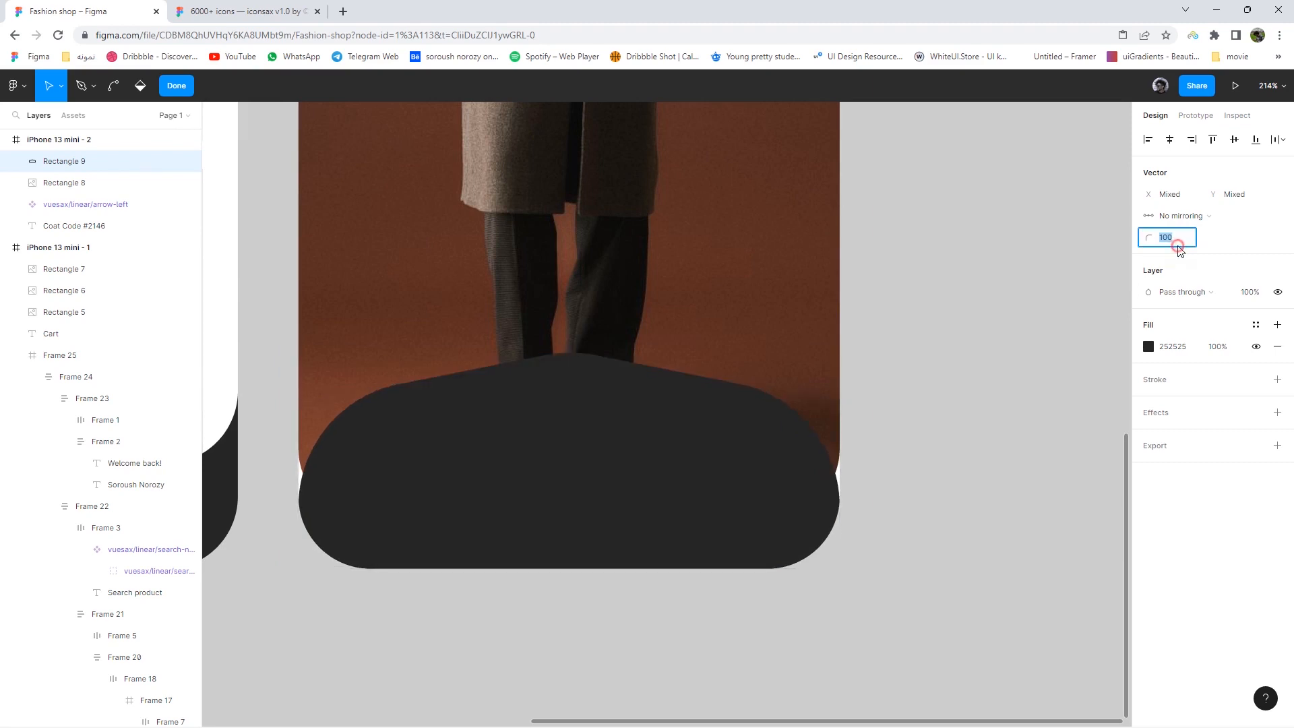
{"action": "type", "text": "50"}
{"action": "key", "text": "Return"}
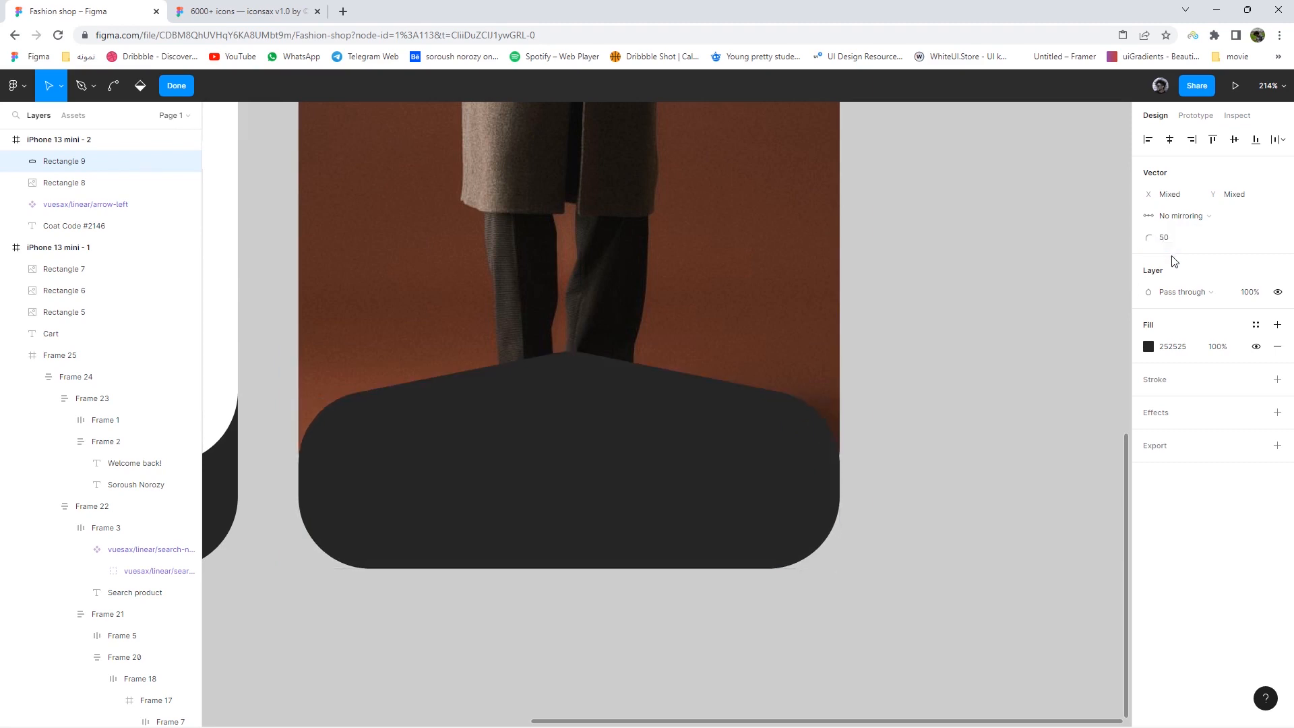
{"action": "scroll", "coordinate": [626, 391], "scroll_direction": "up", "scroll_amount": 3}
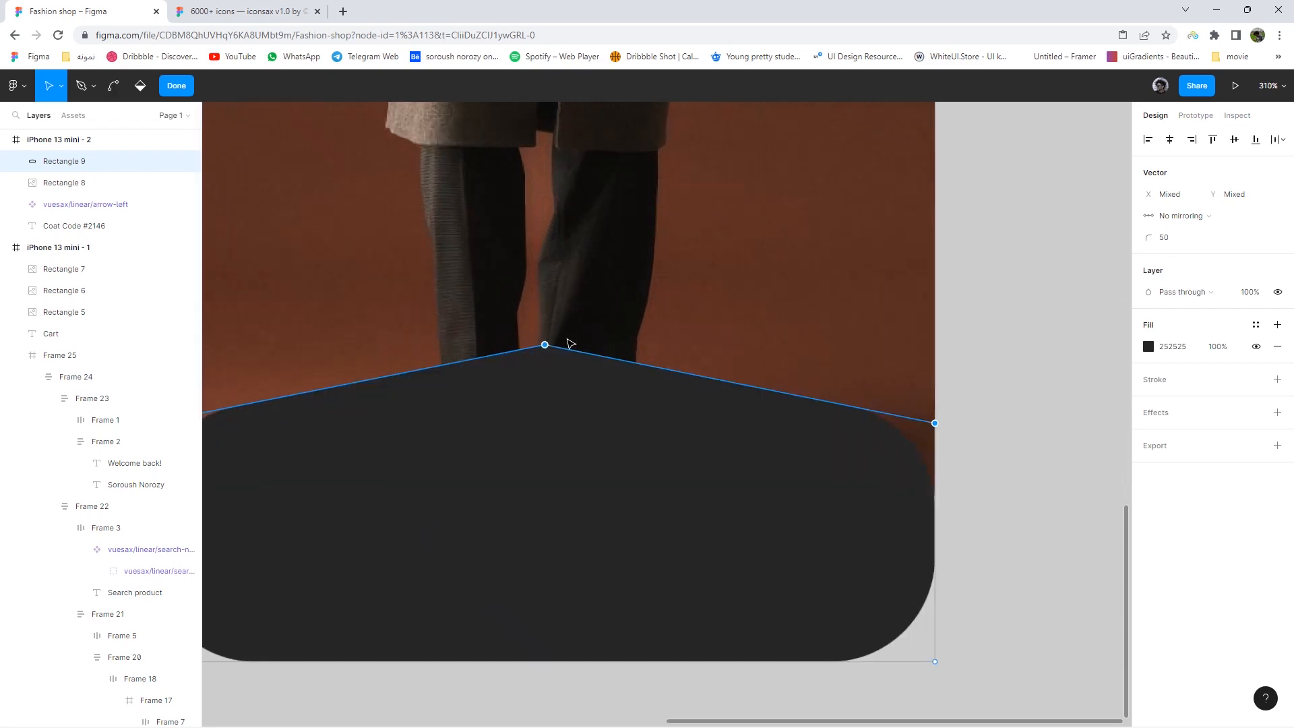
{"action": "left_click_drag", "start_coordinate": [546, 347], "coordinate": [545, 433]}
{"action": "key", "text": "ctrl+z"}
- Lower the middle peak so the panel's top edge becomes a shallow curve
{"action": "double_click", "coordinate": [981, 401]}
{"action": "left_click", "coordinate": [982, 401]}
{"action": "scroll", "coordinate": [984, 402], "scroll_direction": "down", "scroll_amount": 6}
{"action": "left_click_drag", "start_coordinate": [1071, 464], "coordinate": [979, 489]}
{"action": "scroll", "coordinate": [978, 489], "scroll_direction": "up", "scroll_amount": 2}
{"action": "scroll", "coordinate": [978, 489], "scroll_direction": "up", "scroll_amount": 3}
{"action": "left_click", "coordinate": [572, 432]}
{"action": "scroll", "coordinate": [797, 450], "scroll_direction": "down", "scroll_amount": 4}
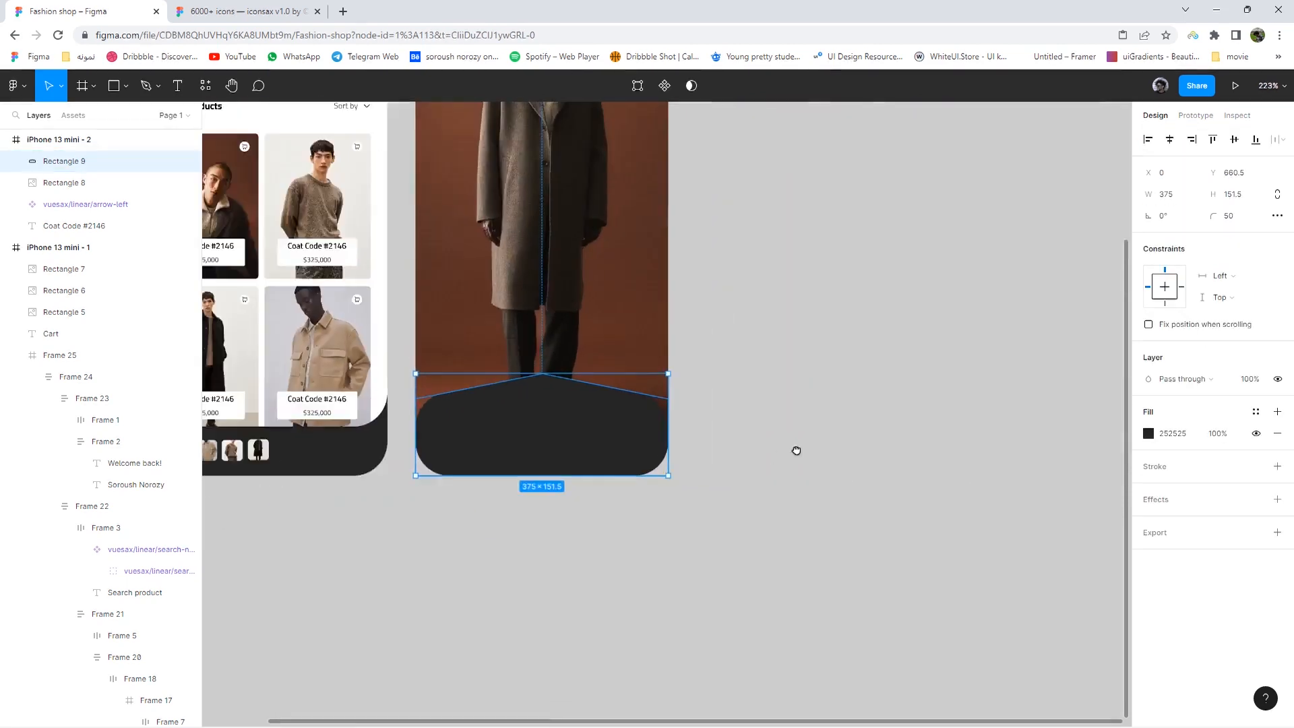
{"action": "scroll", "coordinate": [737, 413], "scroll_direction": "left", "scroll_amount": 3}
{"action": "scroll", "coordinate": [714, 405], "scroll_direction": "up", "scroll_amount": 5}
{"action": "double_click", "coordinate": [713, 403]}
{"action": "left_click_drag", "start_coordinate": [703, 368], "coordinate": [702, 420]}
{"action": "left_click", "coordinate": [1078, 485]}
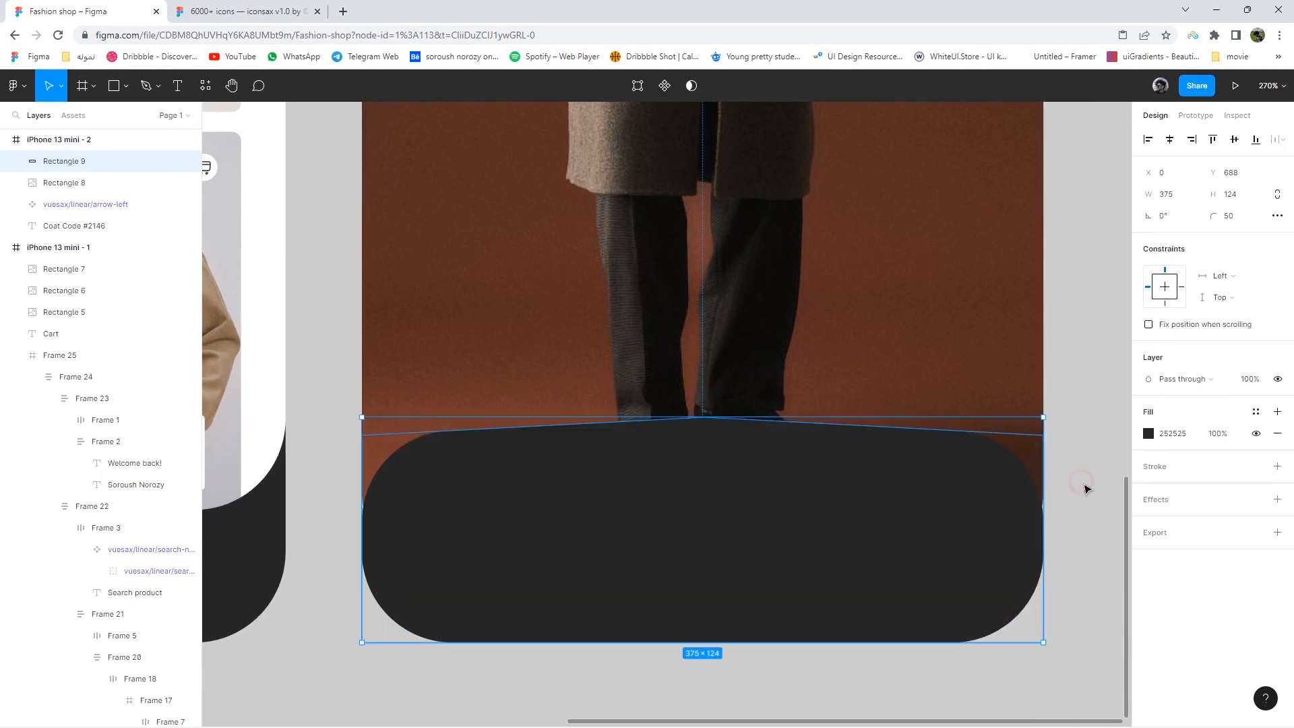
{"action": "scroll", "coordinate": [1060, 520], "scroll_direction": "up", "scroll_amount": 5}
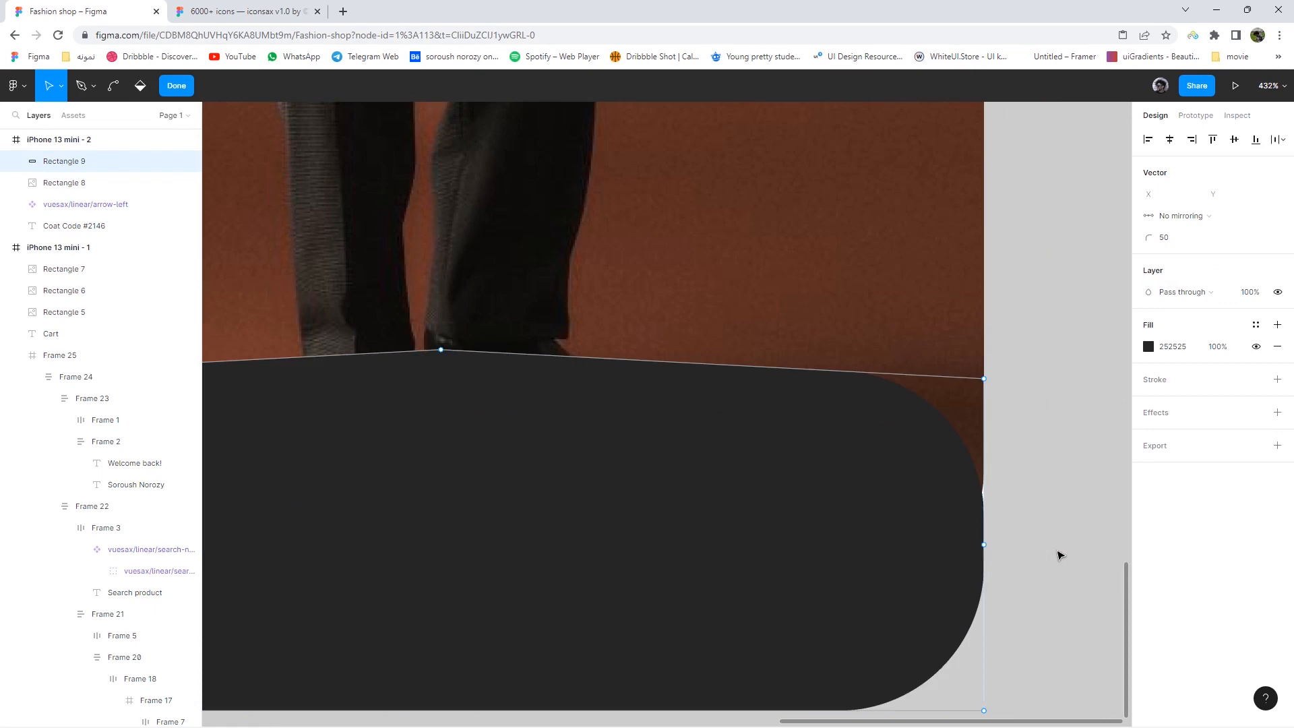
{"action": "left_click", "coordinate": [1057, 540]}
- Widen the dark panel past both the right and left screen edges
{"action": "left_click", "coordinate": [984, 550]}
{"action": "left_click_drag", "start_coordinate": [988, 550], "coordinate": [999, 551]}
{"action": "scroll", "coordinate": [1057, 543], "scroll_direction": "down", "scroll_amount": 5}
{"action": "left_click_drag", "start_coordinate": [542, 516], "coordinate": [521, 514]}
{"action": "scroll", "coordinate": [913, 505], "scroll_direction": "down", "scroll_amount": 5}
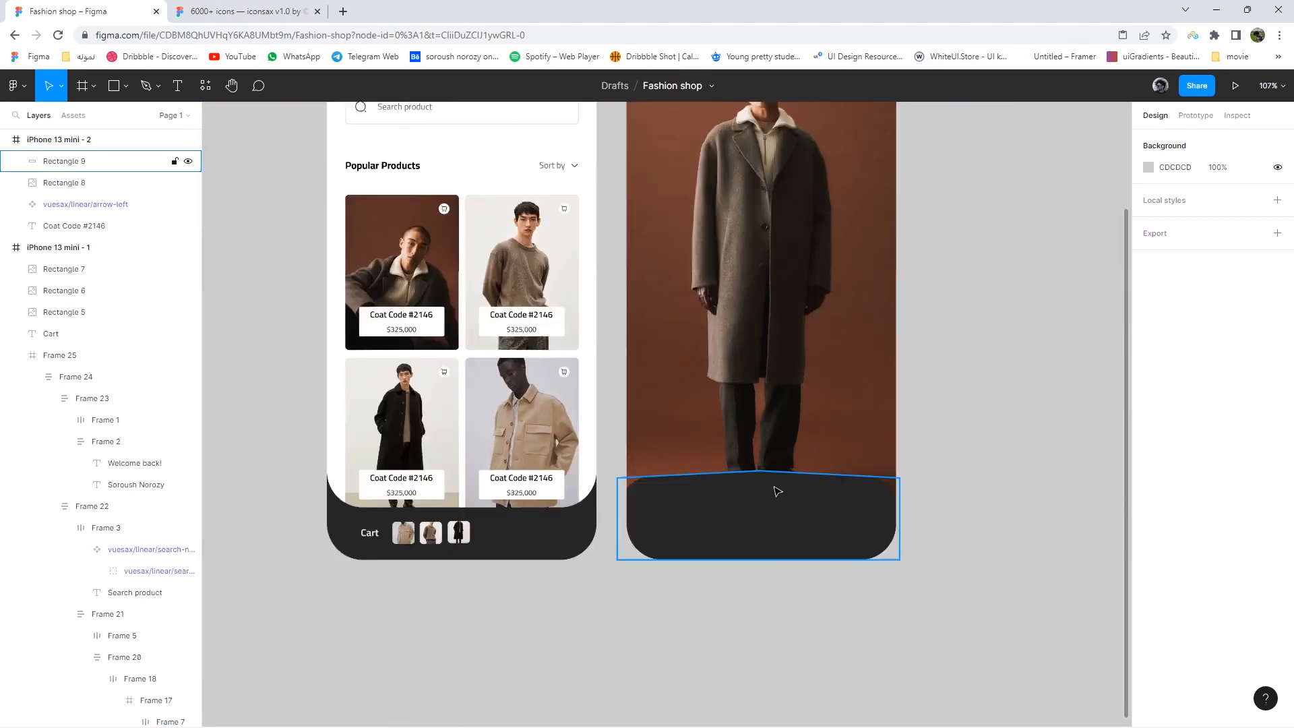
{"action": "scroll", "coordinate": [774, 492], "scroll_direction": "up", "scroll_amount": 7}
- Nudge the dark panel slightly right so it spans 393 wide
{"action": "left_click_drag", "start_coordinate": [773, 471], "coordinate": [777, 471]}
{"action": "left_click_drag", "start_coordinate": [829, 605], "coordinate": [720, 487]}
{"action": "scroll", "coordinate": [722, 491], "scroll_direction": "down", "scroll_amount": 6}
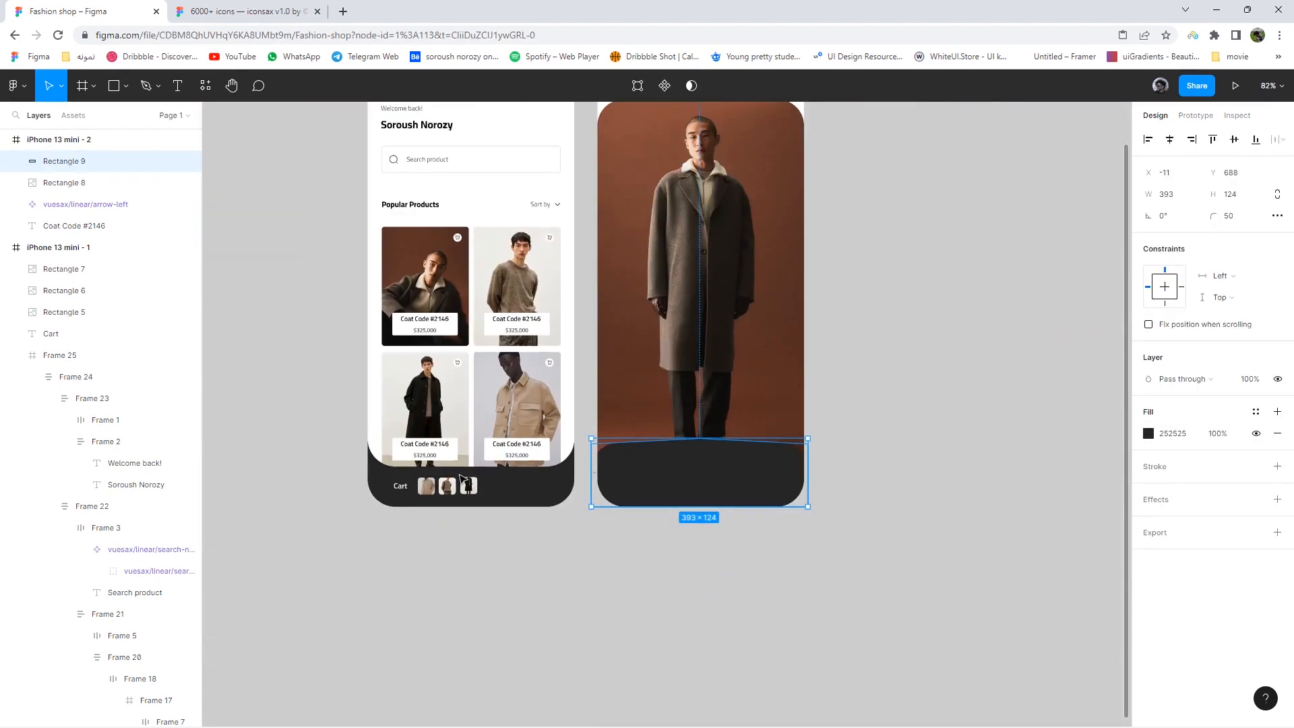
- Copy the home screen's bold user-name heading below the detail screen and retype it as 'aDD'
{"action": "left_click", "coordinate": [429, 122]}
{"action": "double_click", "coordinate": [430, 124]}
{"action": "double_click", "coordinate": [430, 124]}
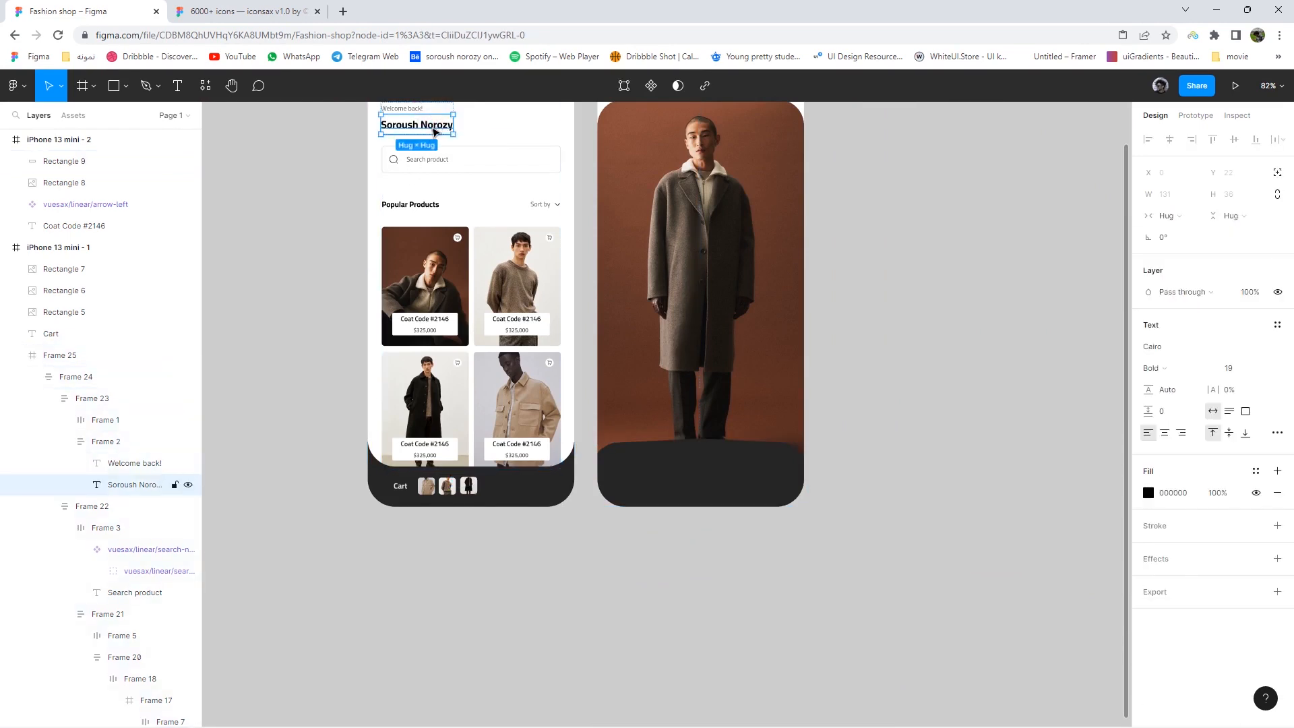
{"action": "left_click_drag", "start_coordinate": [432, 125], "coordinate": [692, 543]}
{"action": "type", "text": "aDD"}
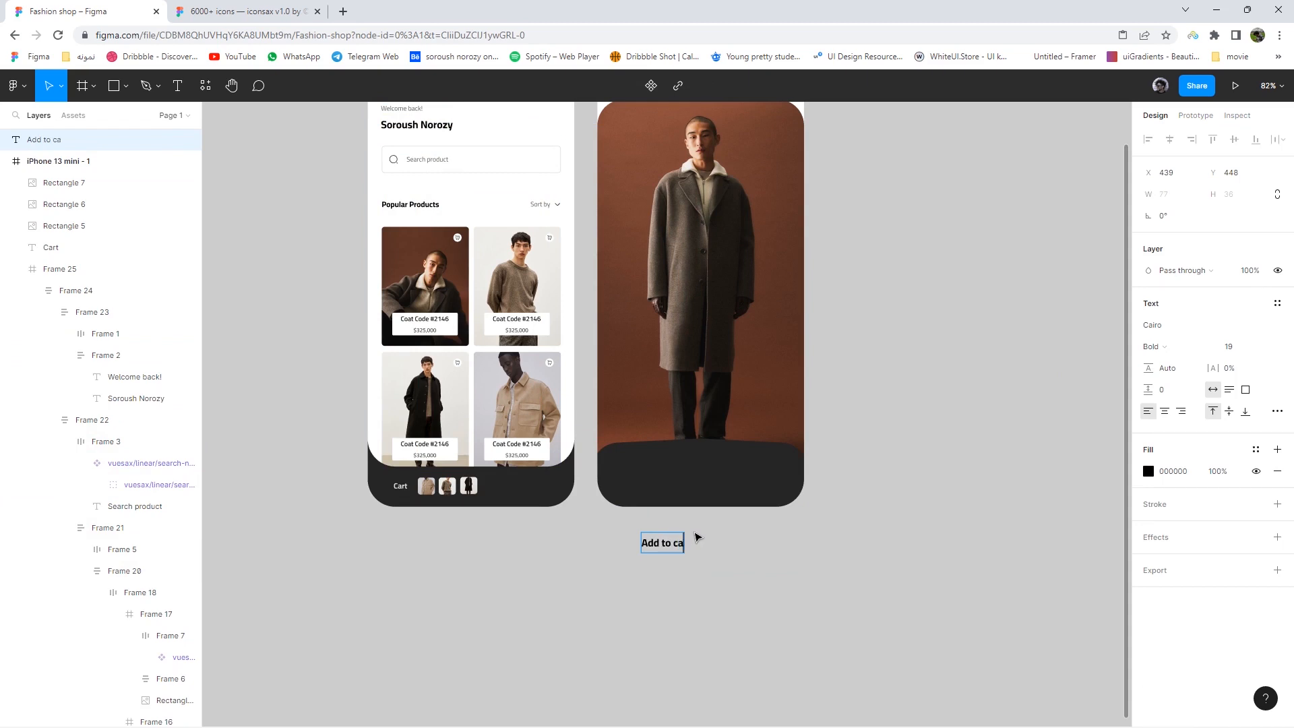
- Type the $96.00 price label, enlarge it to size 25 and make it white
{"action": "type", "text": "$"}
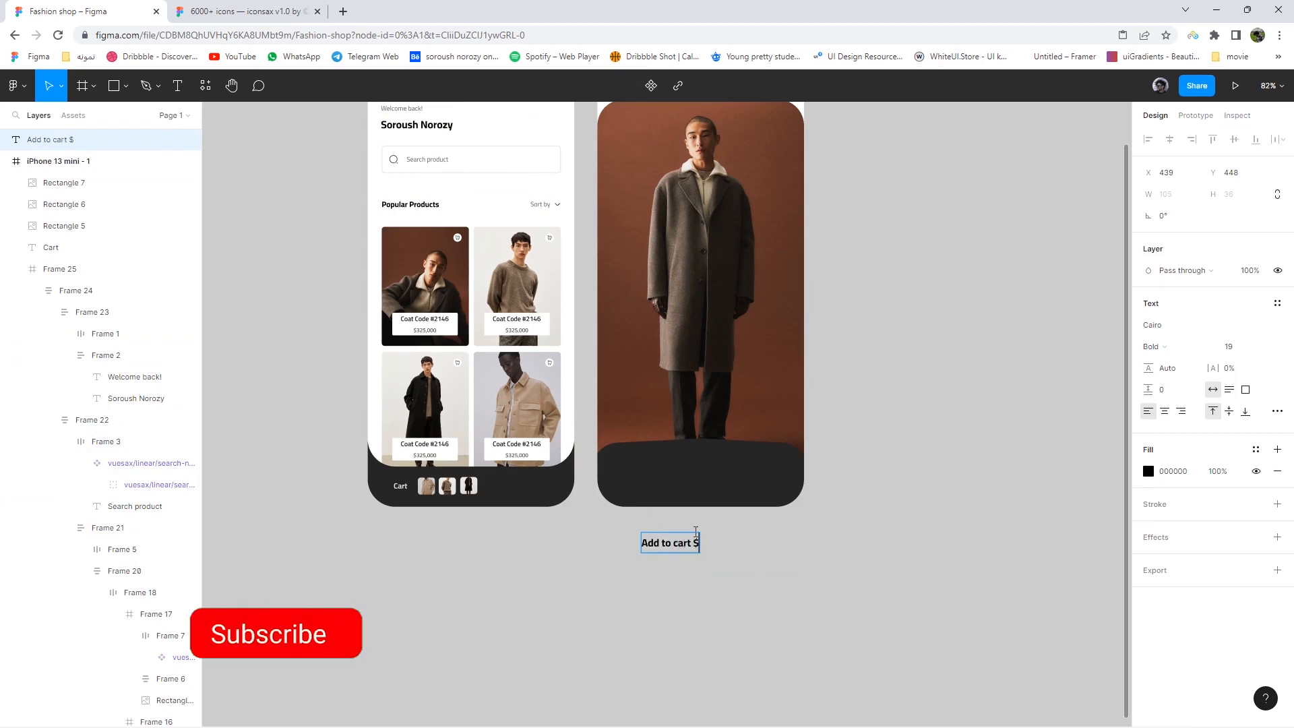
{"action": "type", "text": "96.00"}
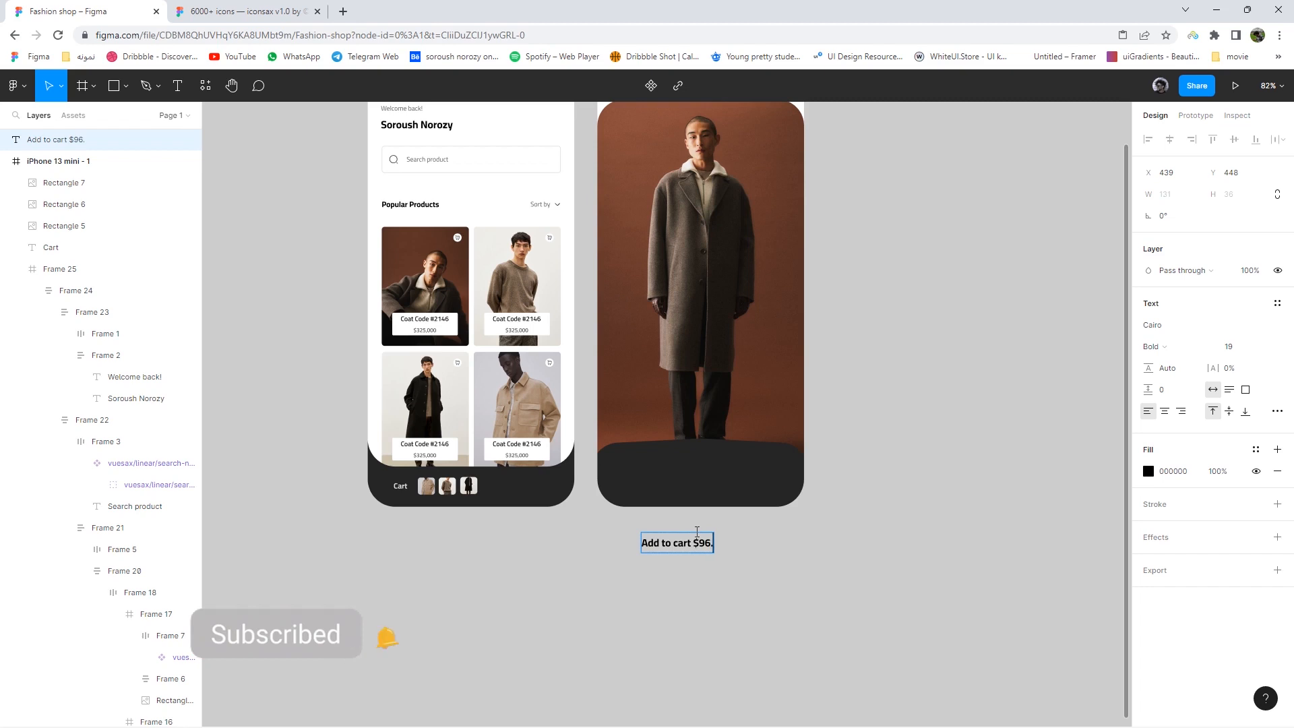
{"action": "key", "text": "Escape"}
{"action": "left_click", "coordinate": [1218, 349]}
{"action": "key", "text": "Up"}
{"action": "key", "text": "Up"}
{"action": "key", "text": "Up"}
{"action": "key", "text": "Up"}
{"action": "left_click", "coordinate": [1148, 471]}
{"action": "left_click_drag", "start_coordinate": [1063, 458], "coordinate": [968, 382]}
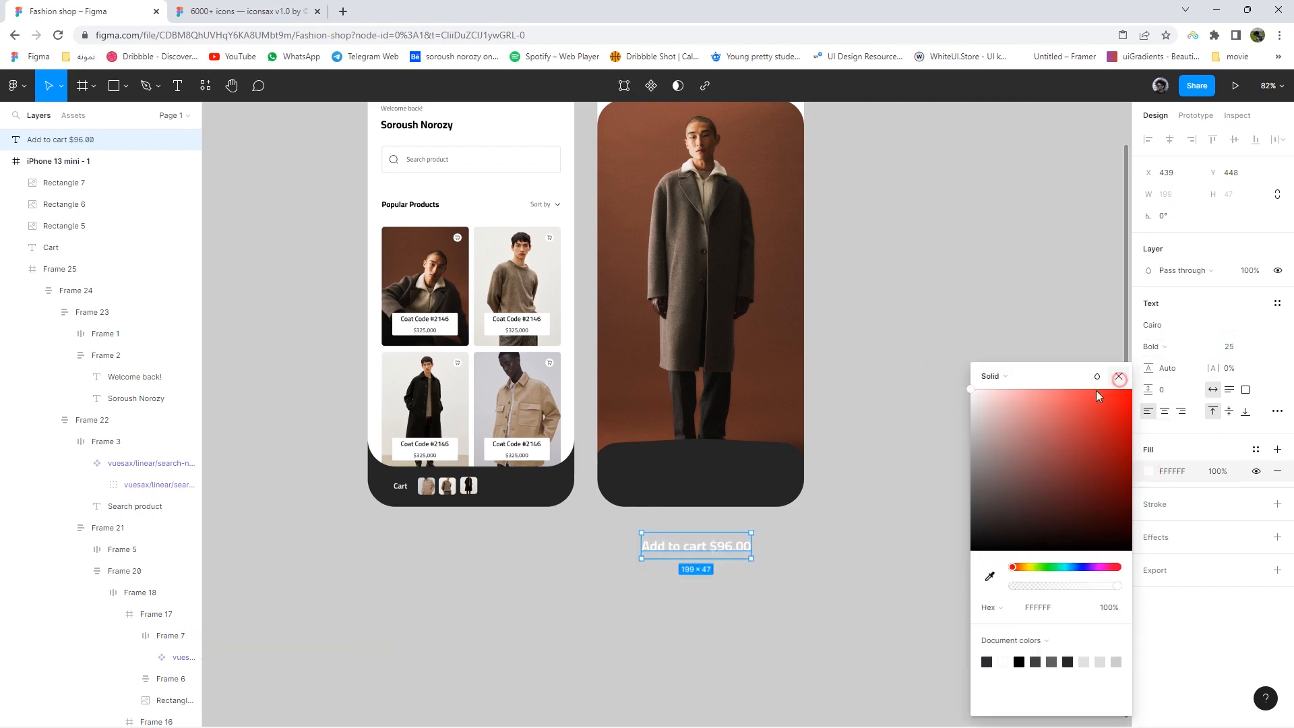
{"action": "left_click", "coordinate": [1119, 378]}
- Correct the price to $325,000 and move the label onto the detail screen's dark bottom panel
{"action": "double_click", "coordinate": [716, 548]}
{"action": "left_click_drag", "start_coordinate": [717, 548], "coordinate": [759, 549]}
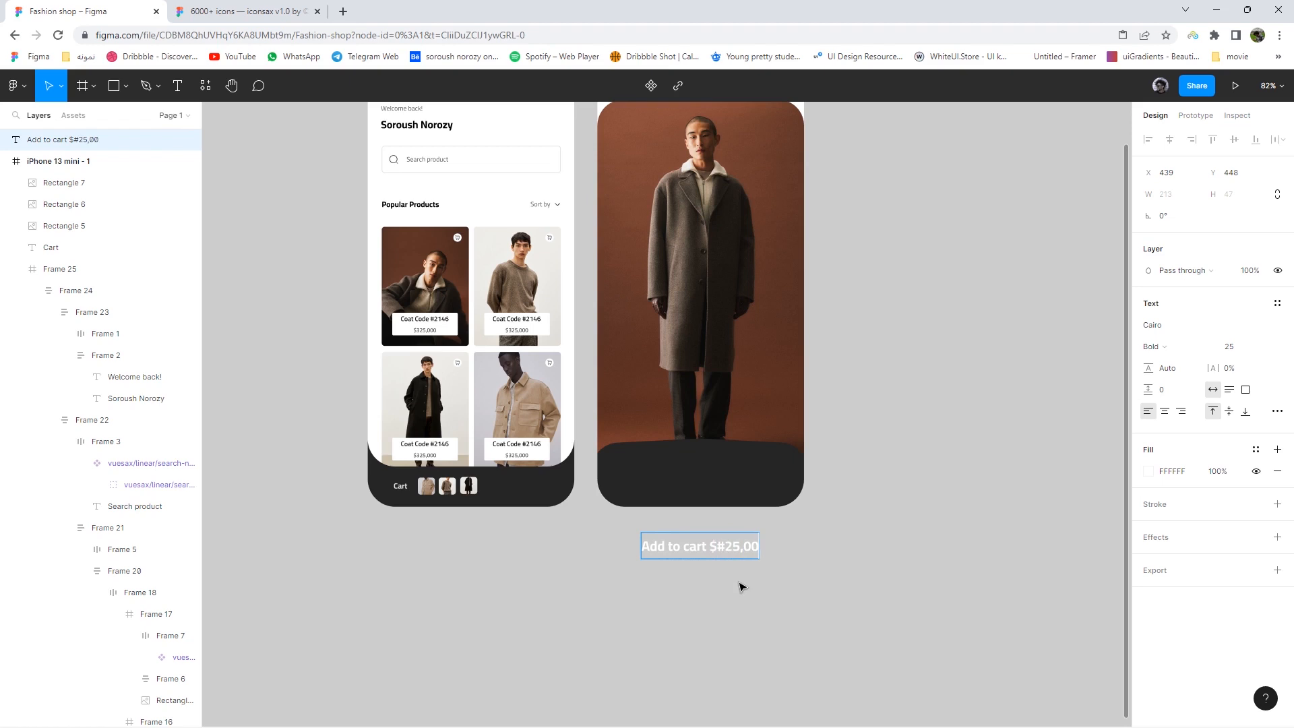
{"action": "type", "text": "0"}
{"action": "left_click", "coordinate": [741, 584]}
{"action": "double_click", "coordinate": [722, 550]}
{"action": "double_click", "coordinate": [721, 549]}
{"action": "type", "text": "3"}
{"action": "key", "text": "Escape"}
{"action": "left_click_drag", "start_coordinate": [728, 548], "coordinate": [731, 478]}
{"action": "left_click", "coordinate": [851, 507]}
{"action": "scroll", "coordinate": [814, 527], "scroll_direction": "up", "scroll_amount": 5}
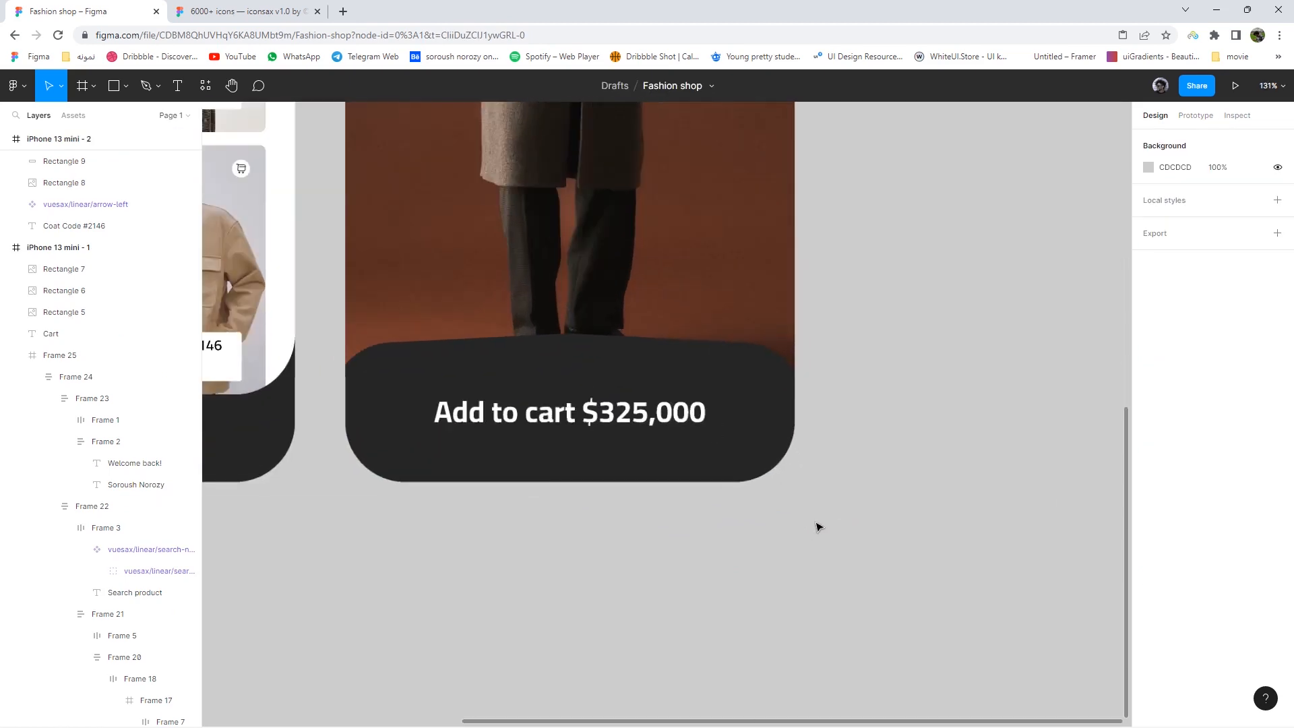
- Duplicate the dark panel slightly higher as a white tab layered behind it
{"action": "left_click", "coordinate": [735, 440]}
{"action": "mouse_move", "coordinate": [735, 440]}
{"action": "left_mouse_down"}
{"action": "mouse_move", "coordinate": [742, 399]}
{"action": "mouse_move", "coordinate": [747, 426]}
{"action": "left_mouse_up"}
{"action": "left_click_drag", "start_coordinate": [57, 167], "coordinate": [60, 189]}
{"action": "left_click", "coordinate": [1149, 437]}
{"action": "left_click_drag", "start_coordinate": [977, 405], "coordinate": [951, 378]}
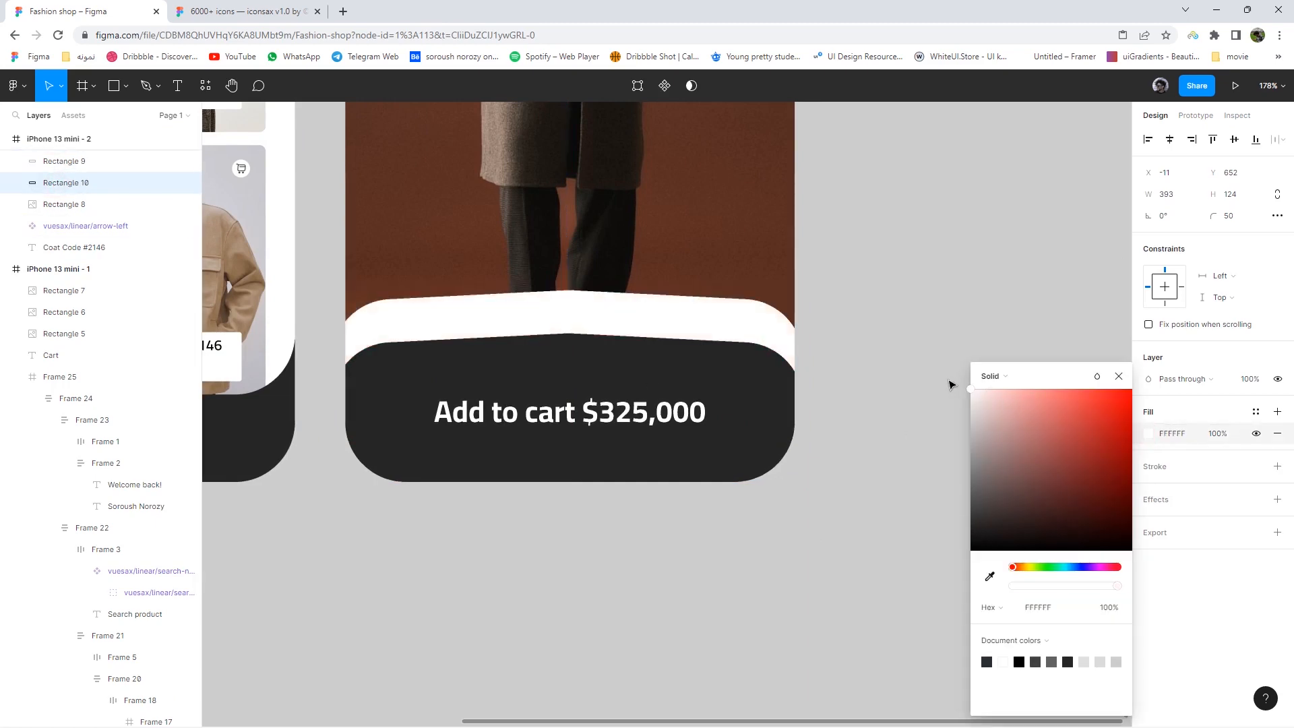
{"action": "left_click", "coordinate": [771, 339]}
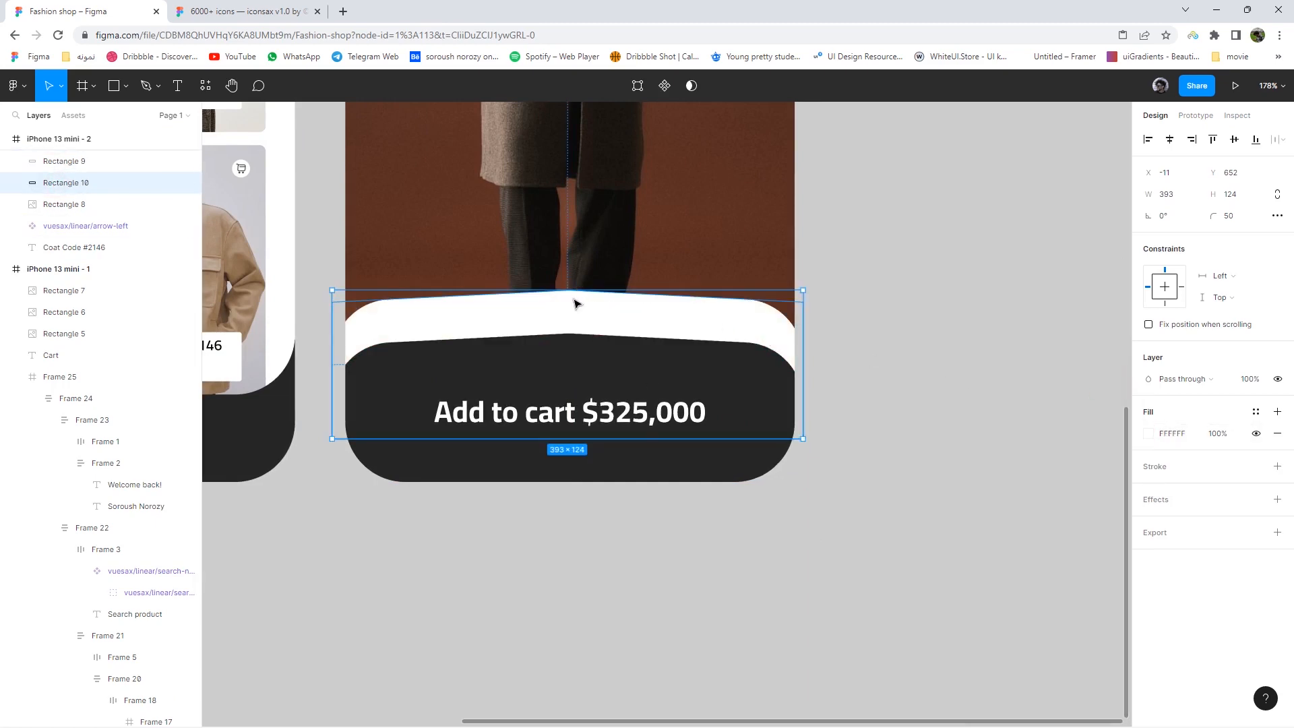
{"action": "mouse_move", "coordinate": [577, 279]}
{"action": "left_mouse_down"}
{"action": "mouse_move", "coordinate": [572, 316]}
{"action": "mouse_move", "coordinate": [577, 300]}
{"action": "left_mouse_up"}
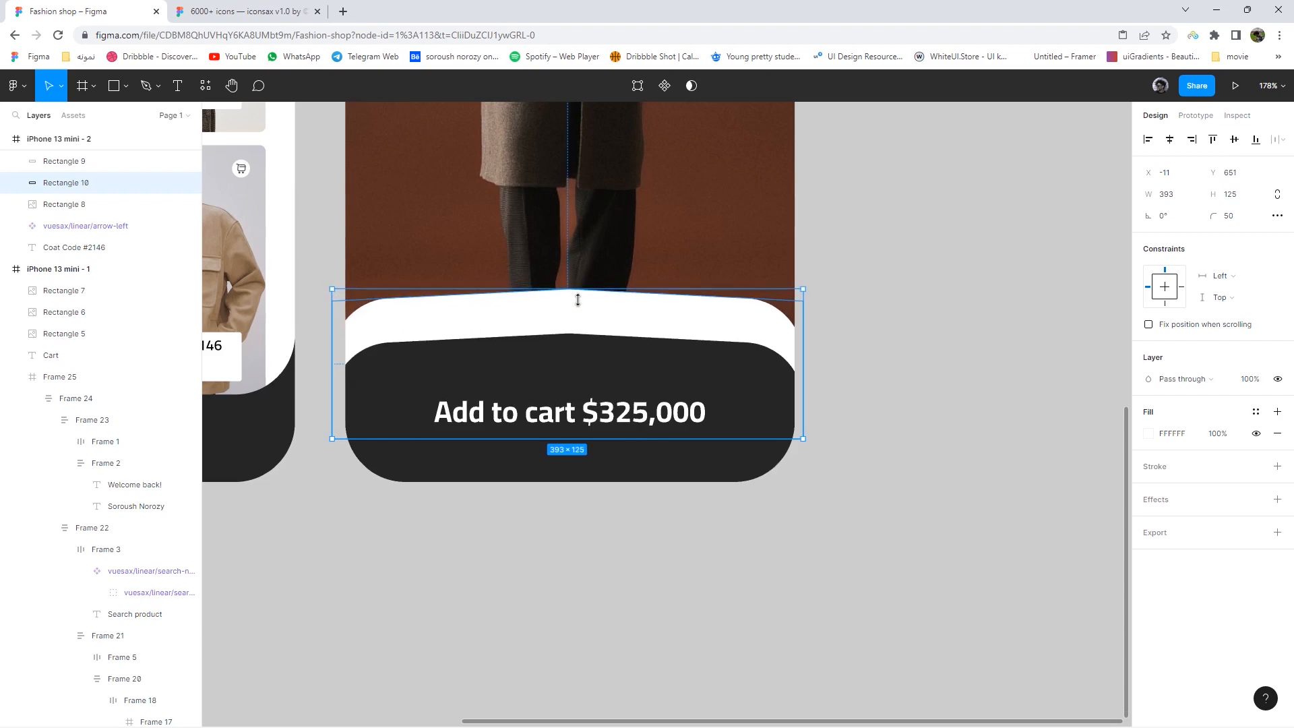
- Copy the price label and retype it as 'About product' at size 18, Medium weight
{"action": "left_click_drag", "start_coordinate": [589, 411], "coordinate": [584, 566]}
{"action": "double_click", "coordinate": [584, 566]}
{"action": "type", "text": "About pro"}
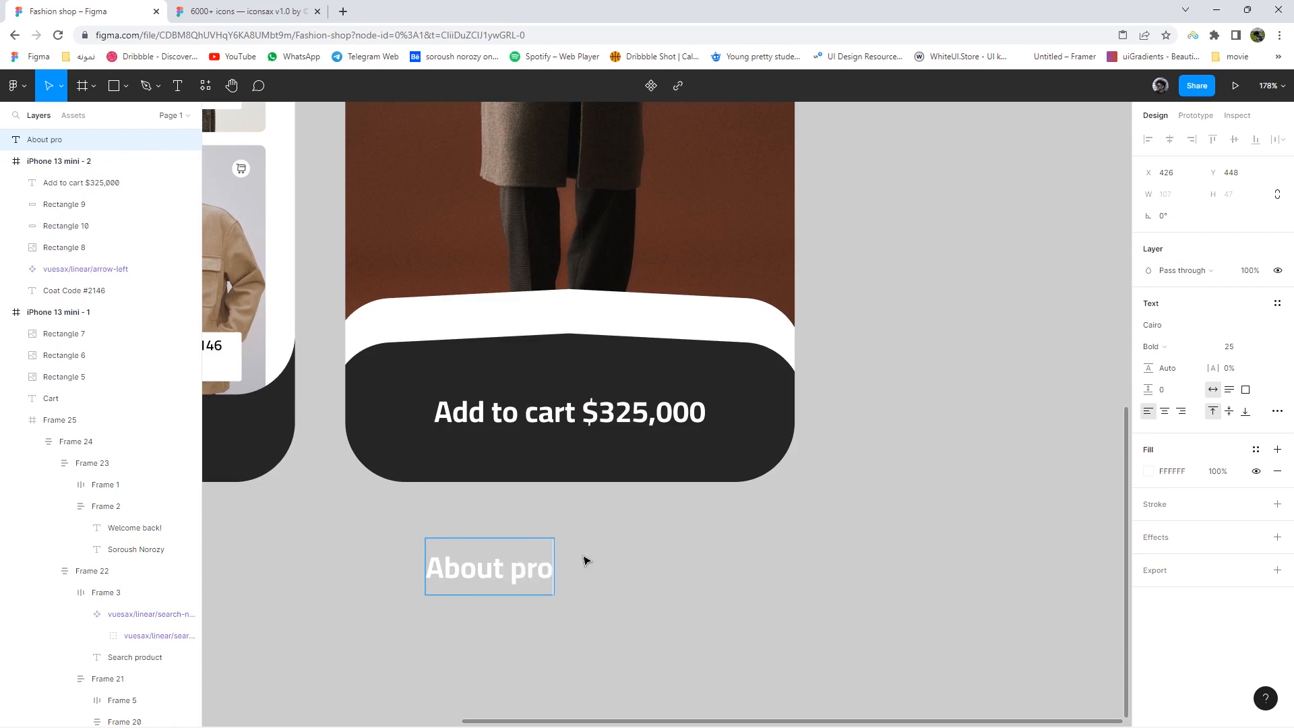
{"action": "type", "text": "duct"}
{"action": "left_click", "coordinate": [688, 590]}
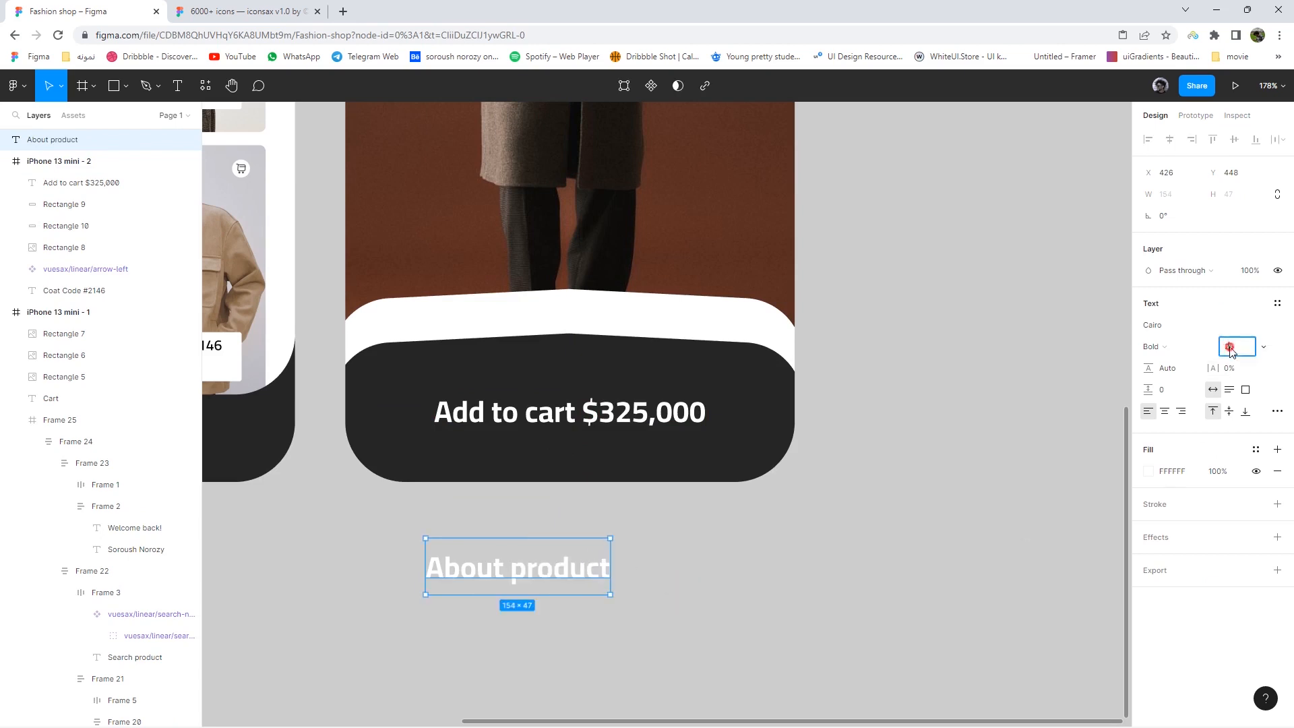
{"action": "type", "text": "18"}
{"action": "key", "text": "Return"}
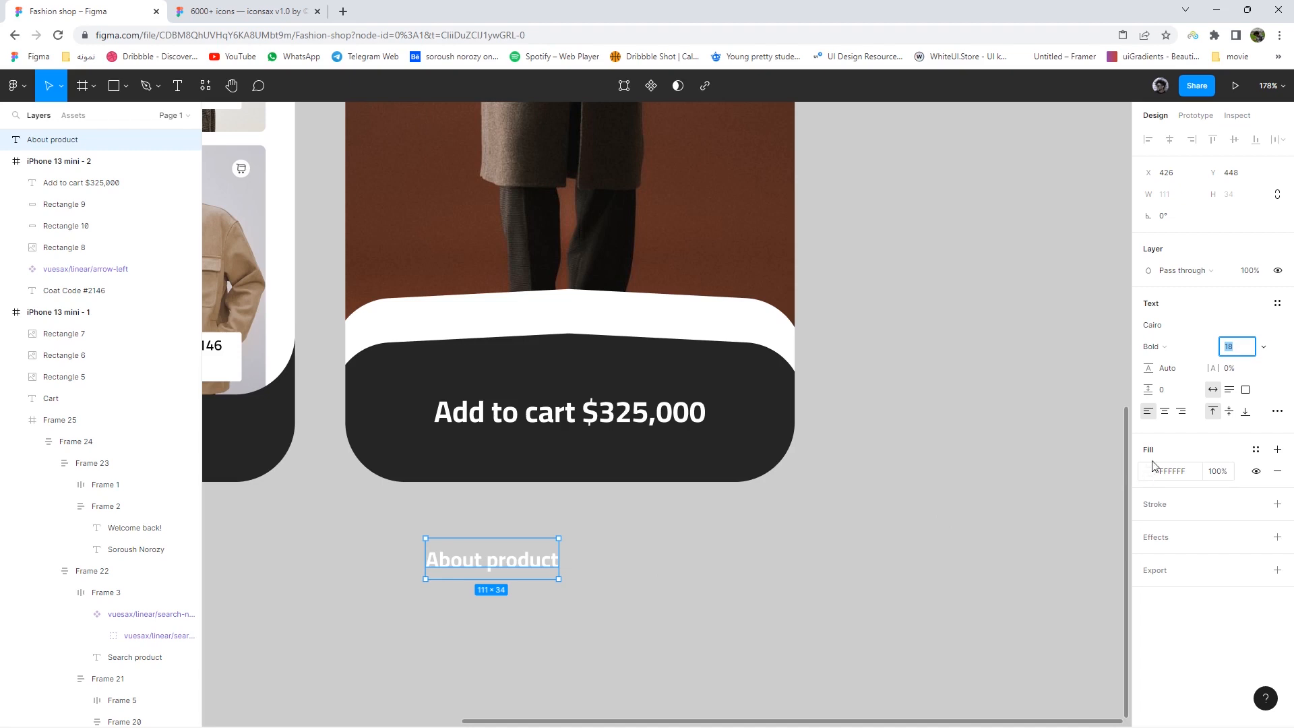
{"action": "left_click", "coordinate": [1159, 347]}
{"action": "left_click", "coordinate": [1149, 309]}
- Move About product onto the white tab and colour it dark grey 383838
{"action": "left_click_drag", "start_coordinate": [532, 569], "coordinate": [622, 326]}
{"action": "left_click", "coordinate": [1148, 579]}
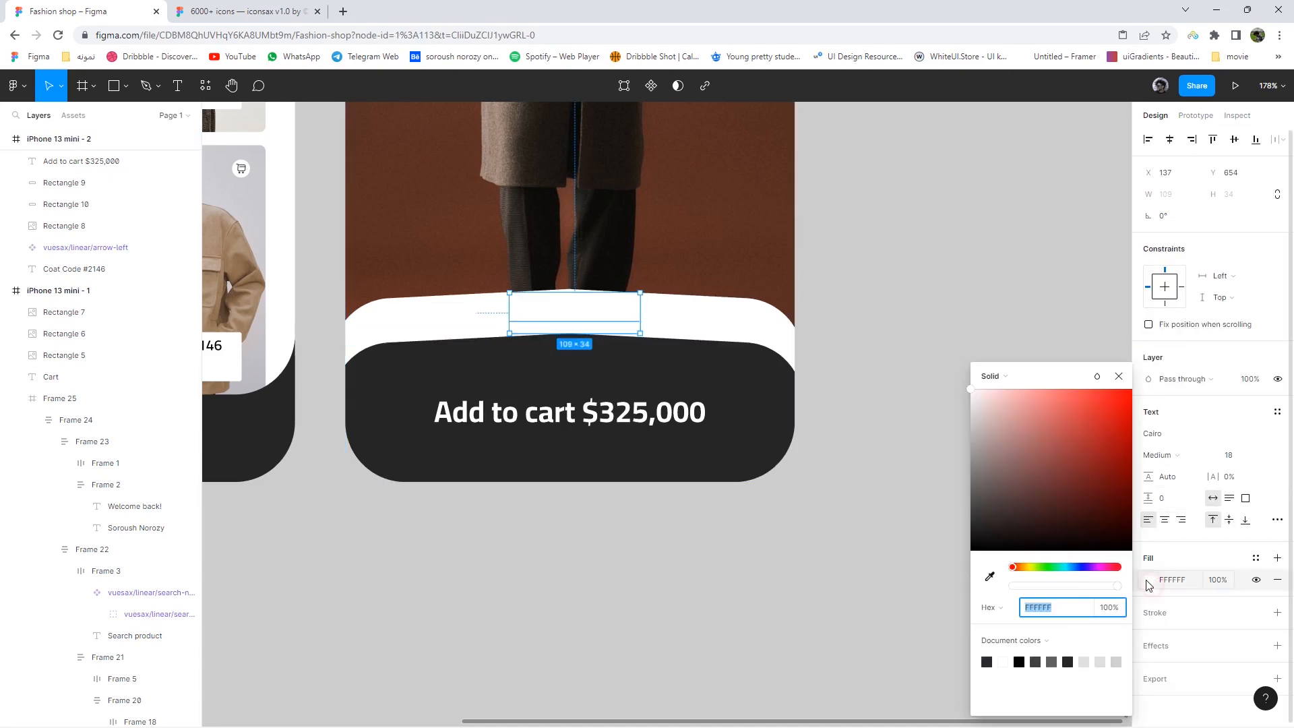
{"action": "left_click", "coordinate": [971, 500]}
{"action": "left_click_drag", "start_coordinate": [972, 505], "coordinate": [970, 515]}
{"action": "left_click", "coordinate": [1119, 376]}
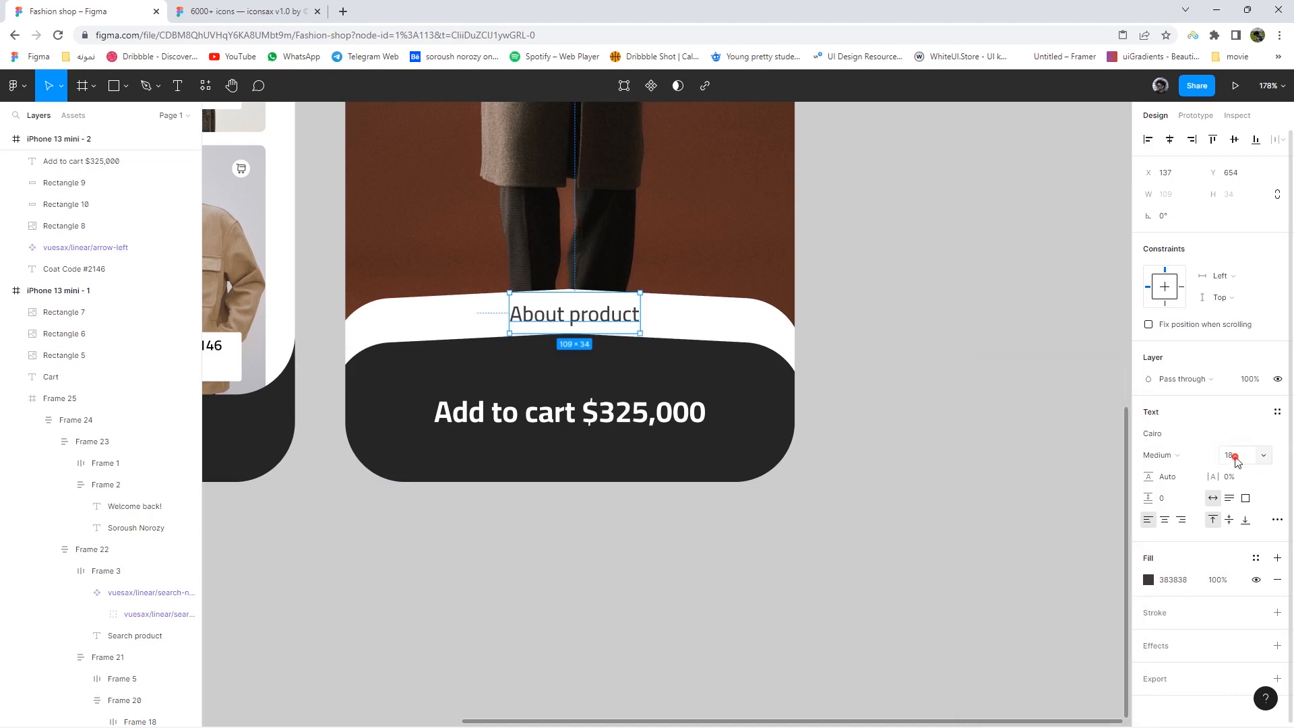
- Reduce About product's font size and nudge it centred on the white tab
{"action": "left_click", "coordinate": [1232, 454]}
{"action": "key", "text": "Down"}
{"action": "key", "text": "Down"}
{"action": "key", "text": "Down"}
{"action": "key", "text": "Down"}
{"action": "scroll", "coordinate": [566, 322], "scroll_direction": "up", "scroll_amount": 5}
{"action": "left_click_drag", "start_coordinate": [660, 281], "coordinate": [615, 312]}
{"action": "left_click", "coordinate": [813, 328]}
{"action": "scroll", "coordinate": [813, 330], "scroll_direction": "down", "scroll_amount": 3}
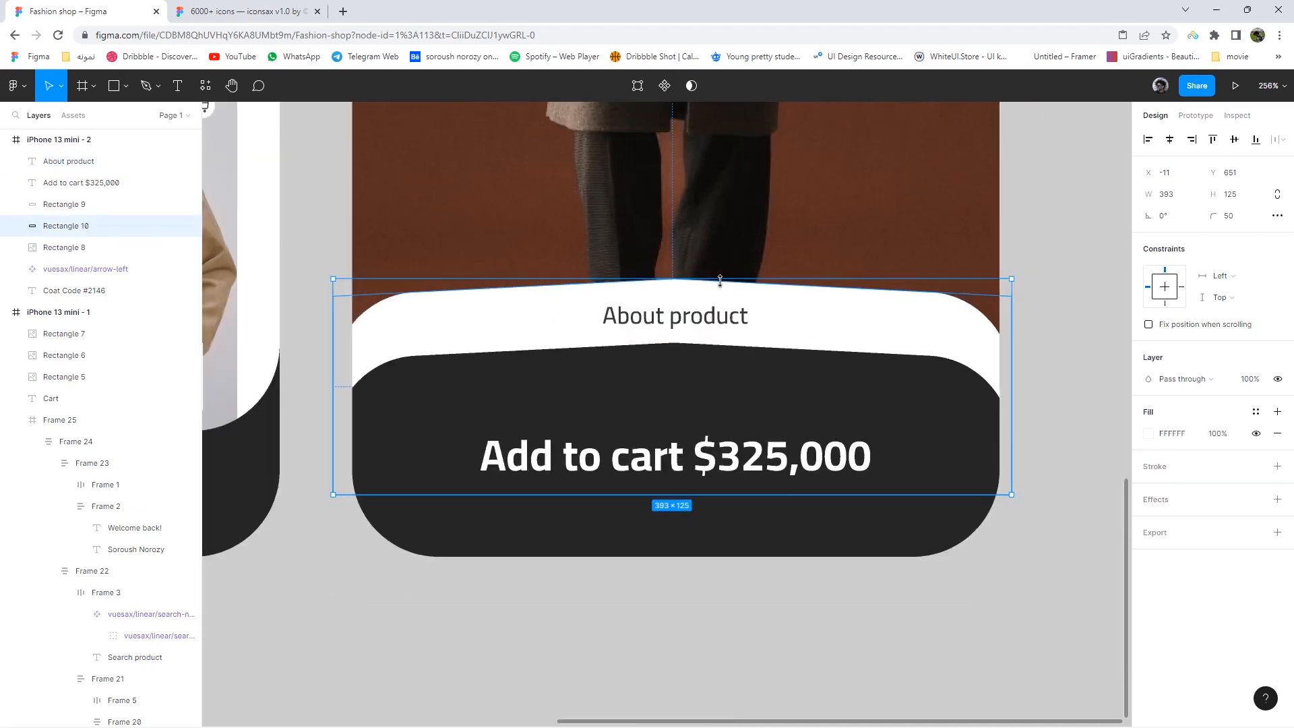
{"action": "left_click", "coordinate": [1093, 311]}
{"action": "scroll", "coordinate": [843, 421], "scroll_direction": "down", "scroll_amount": 5}
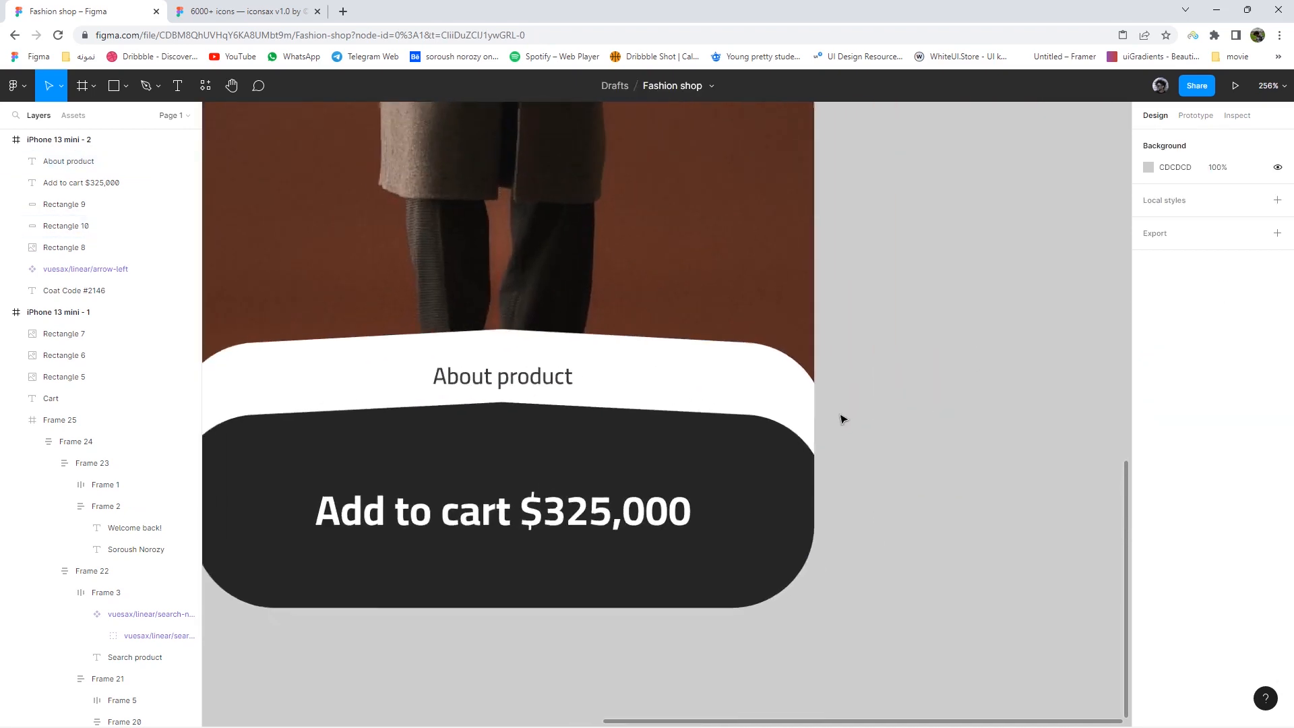
{"action": "left_click", "coordinate": [125, 91]}
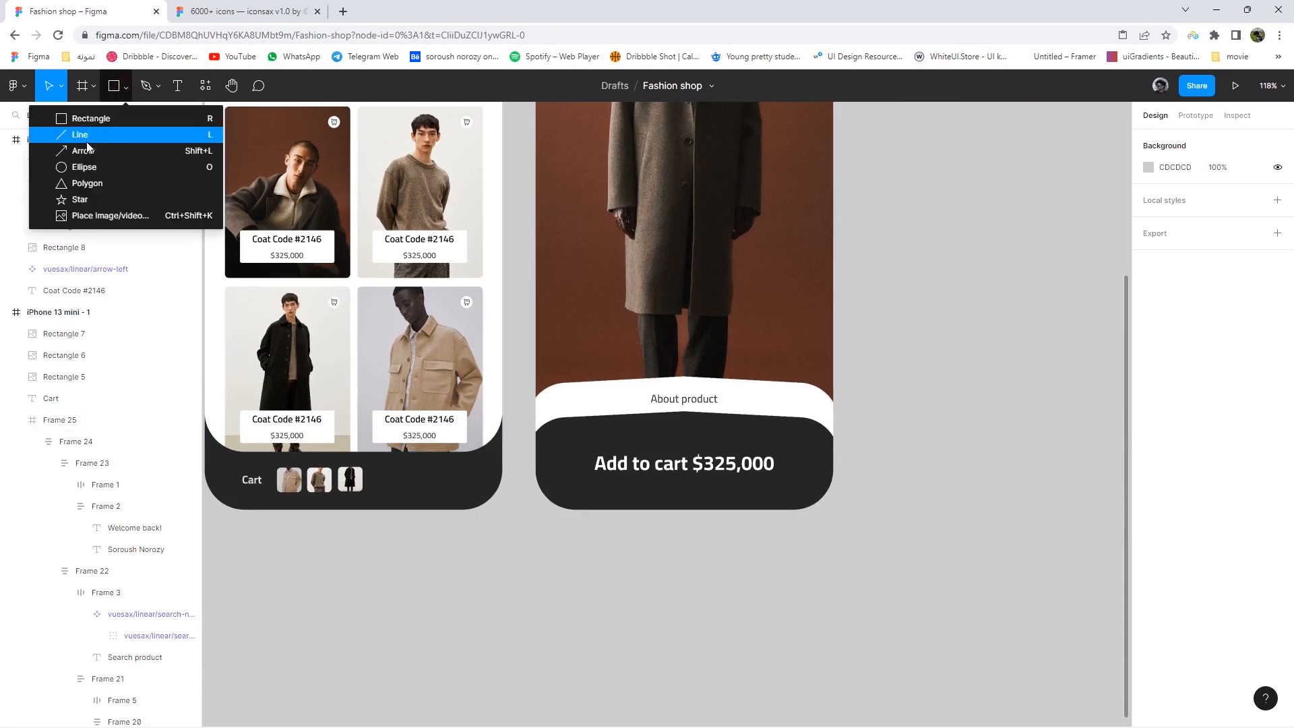
- Draw a short horizontal line with the Line tool
{"action": "left_click", "coordinate": [99, 135]}
{"action": "left_click", "coordinate": [124, 91]}
{"action": "left_click", "coordinate": [99, 134]}
{"action": "scroll", "coordinate": [944, 382], "scroll_direction": "up", "scroll_amount": 4}
{"action": "left_click_drag", "start_coordinate": [788, 399], "coordinate": [895, 399]}
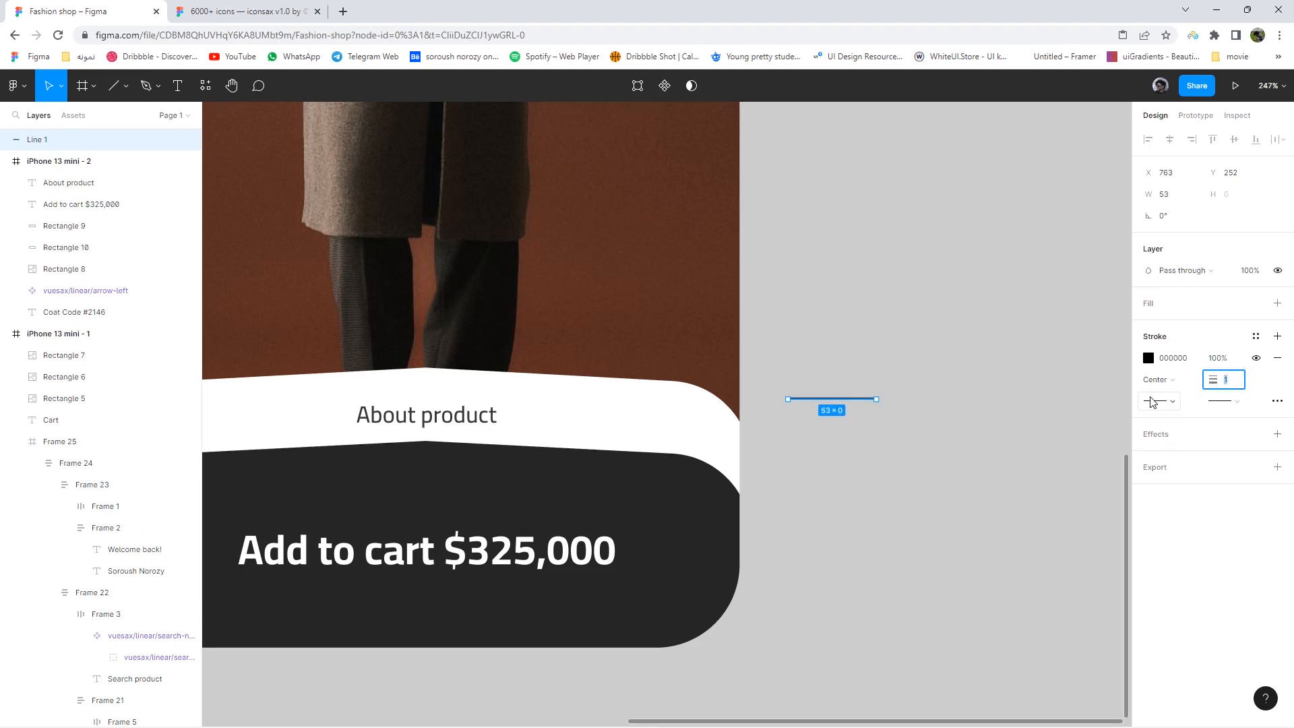
- Keep the line's stroke solid and set its end caps in the advanced stroke settings
{"action": "left_click", "coordinate": [1278, 402]}
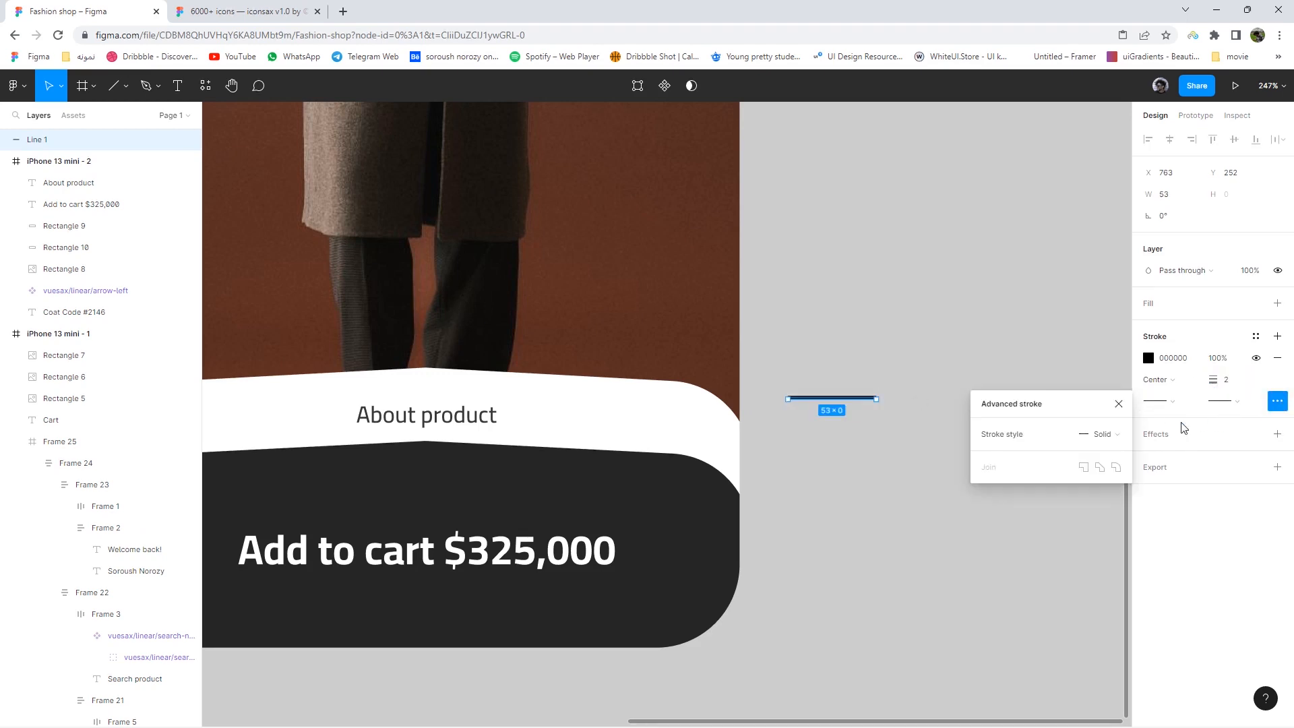
{"action": "left_click", "coordinate": [1099, 438]}
{"action": "left_click", "coordinate": [1112, 437]}
{"action": "left_click", "coordinate": [1223, 402]}
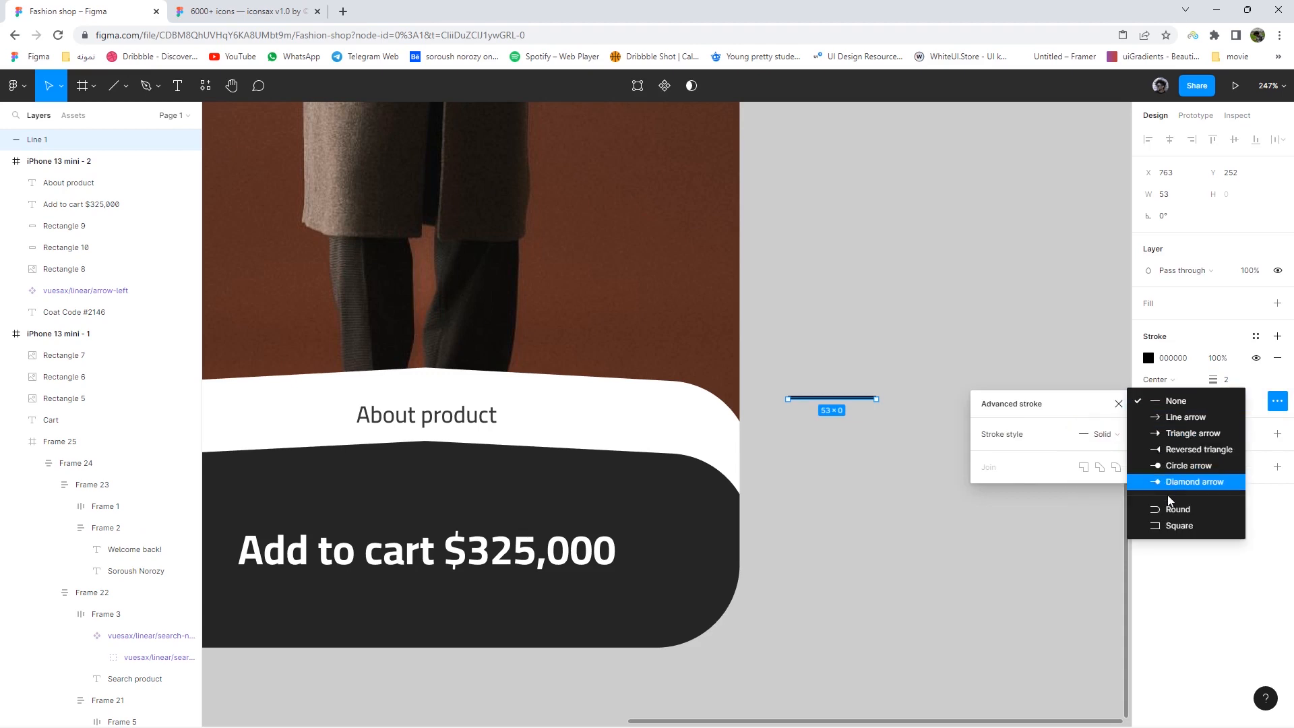
{"action": "left_click", "coordinate": [1074, 508]}
{"action": "left_click", "coordinate": [897, 438]}
- Centre the line just above About product and colour it light grey D9D9D9
{"action": "left_click", "coordinate": [872, 398]}
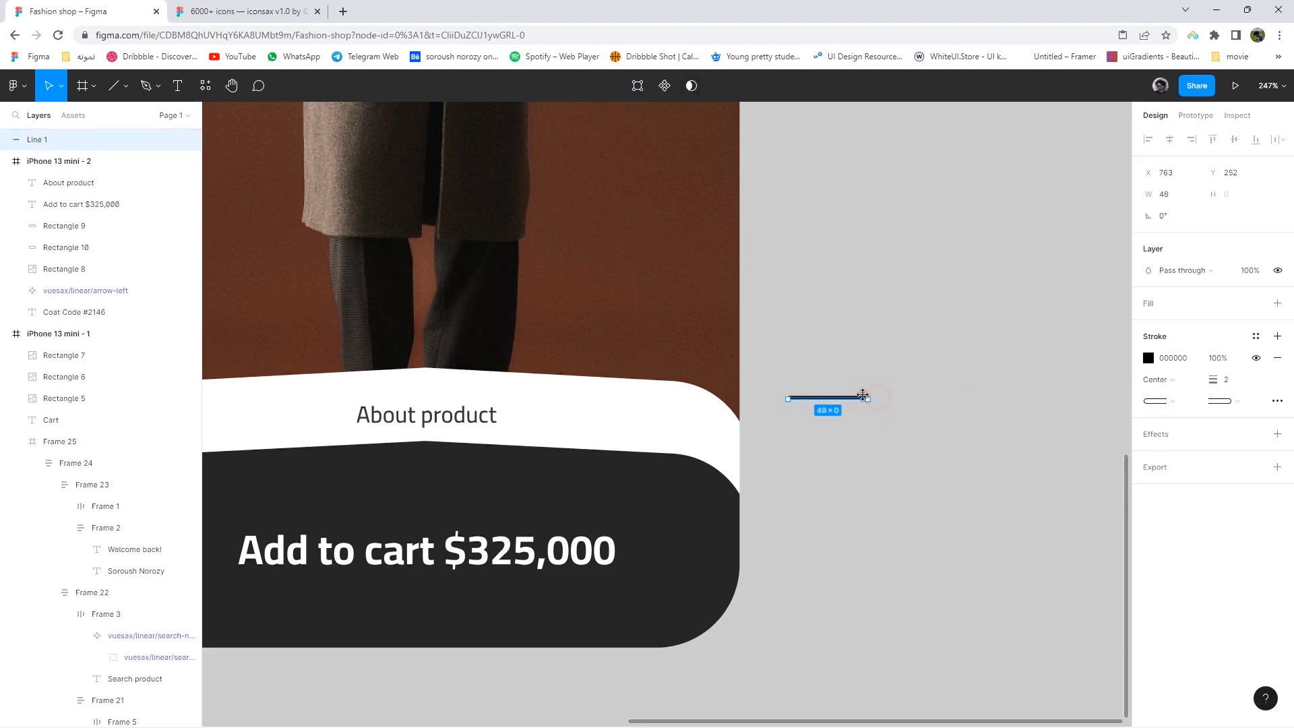
{"action": "left_click", "coordinate": [789, 440]}
{"action": "left_click_drag", "start_coordinate": [854, 446], "coordinate": [1079, 459]}
{"action": "left_click_drag", "start_coordinate": [1043, 409], "coordinate": [651, 395]}
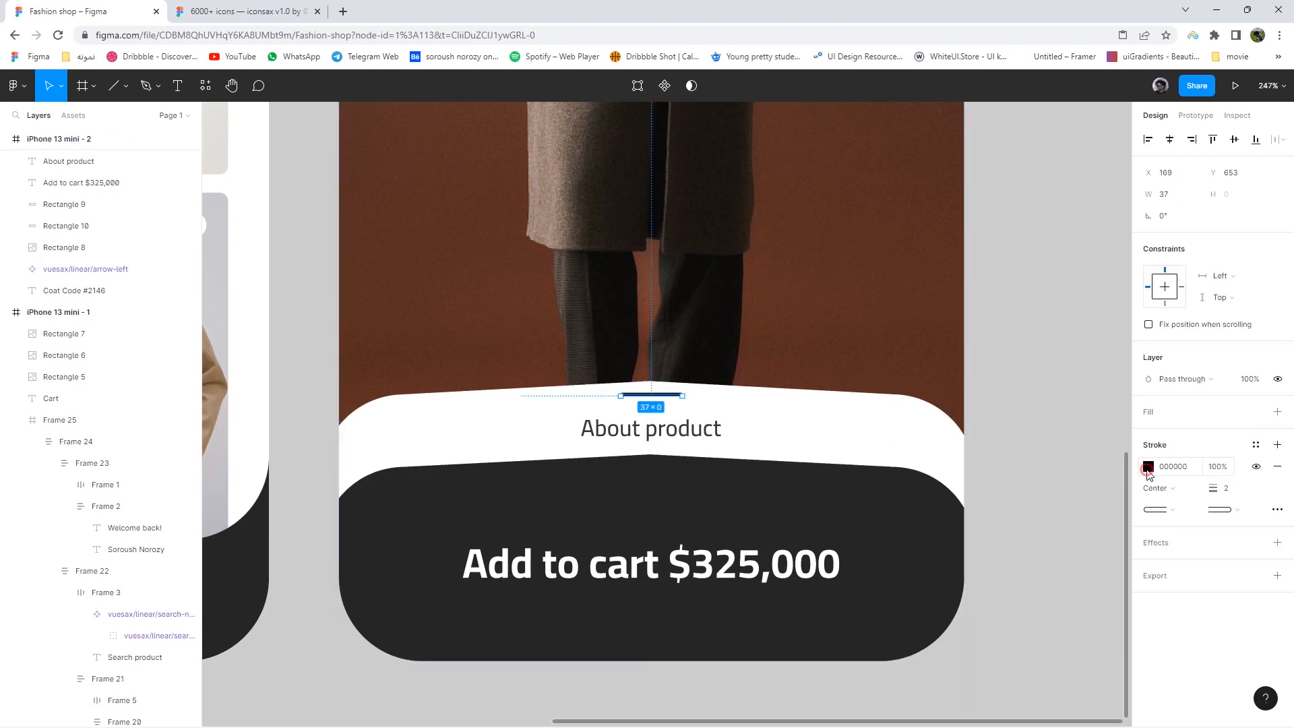
{"action": "left_click", "coordinate": [1148, 467]}
{"action": "left_click", "coordinate": [1014, 430]}
{"action": "left_click_drag", "start_coordinate": [958, 405], "coordinate": [959, 413]}
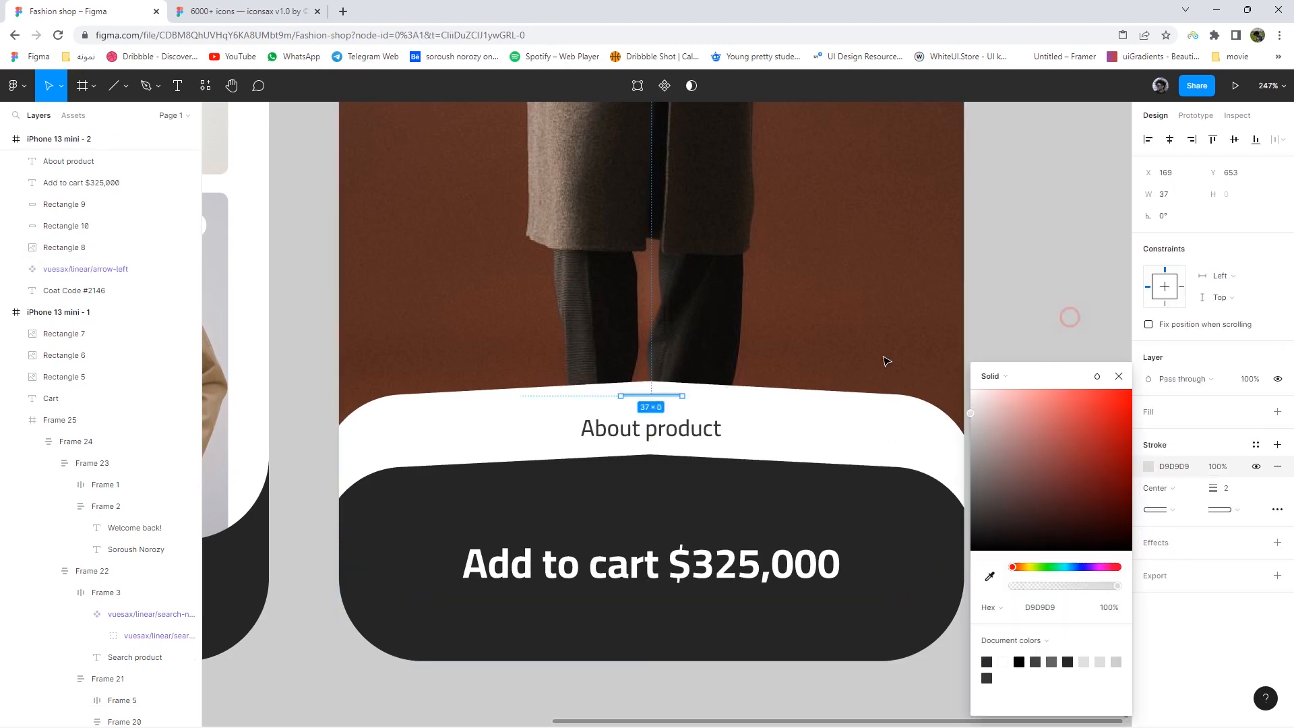
{"action": "left_click", "coordinate": [1069, 317]}
{"action": "scroll", "coordinate": [711, 393], "scroll_direction": "up", "scroll_amount": 3}
{"action": "left_click_drag", "start_coordinate": [650, 396], "coordinate": [649, 400]}
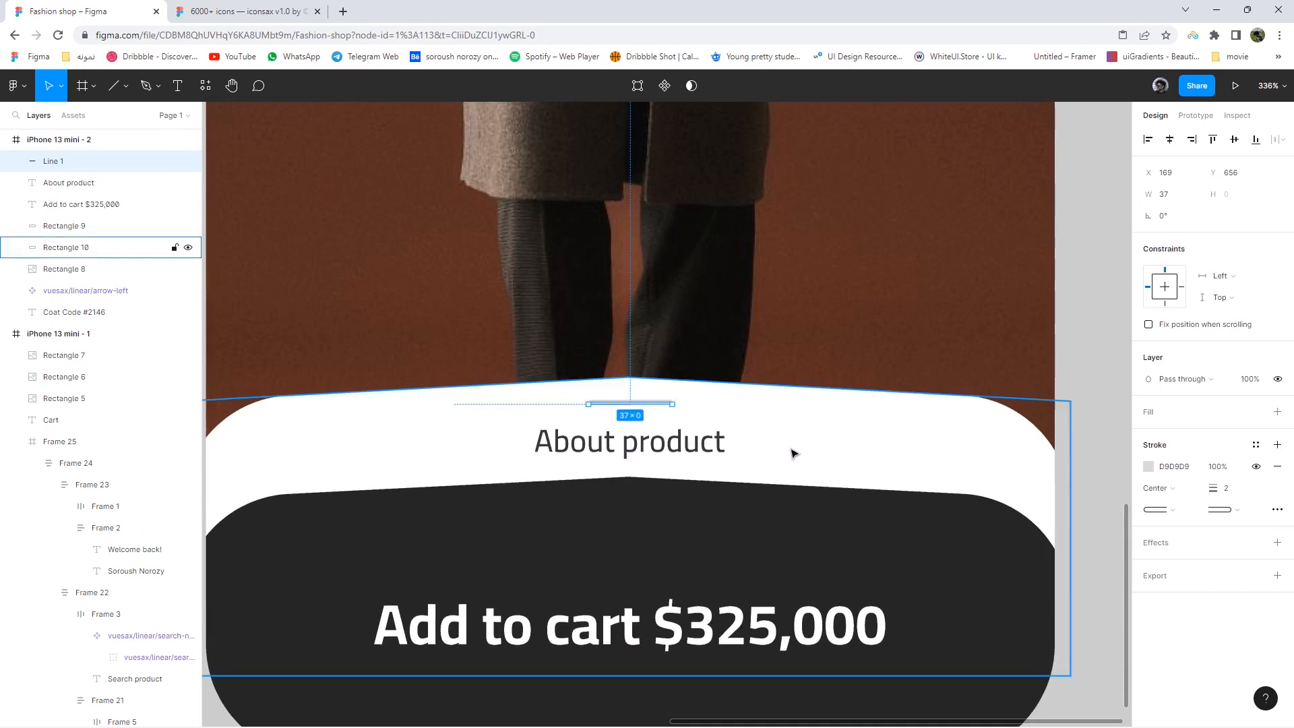
- Pan out to view both phone screens and choose the Ellipse tool
{"action": "scroll", "coordinate": [793, 452], "scroll_direction": "down", "scroll_amount": 5}
{"action": "left_click", "coordinate": [965, 477]}
{"action": "scroll", "coordinate": [970, 485], "scroll_direction": "down", "scroll_amount": 3}
{"action": "scroll", "coordinate": [919, 517], "scroll_direction": "up", "scroll_amount": 2}
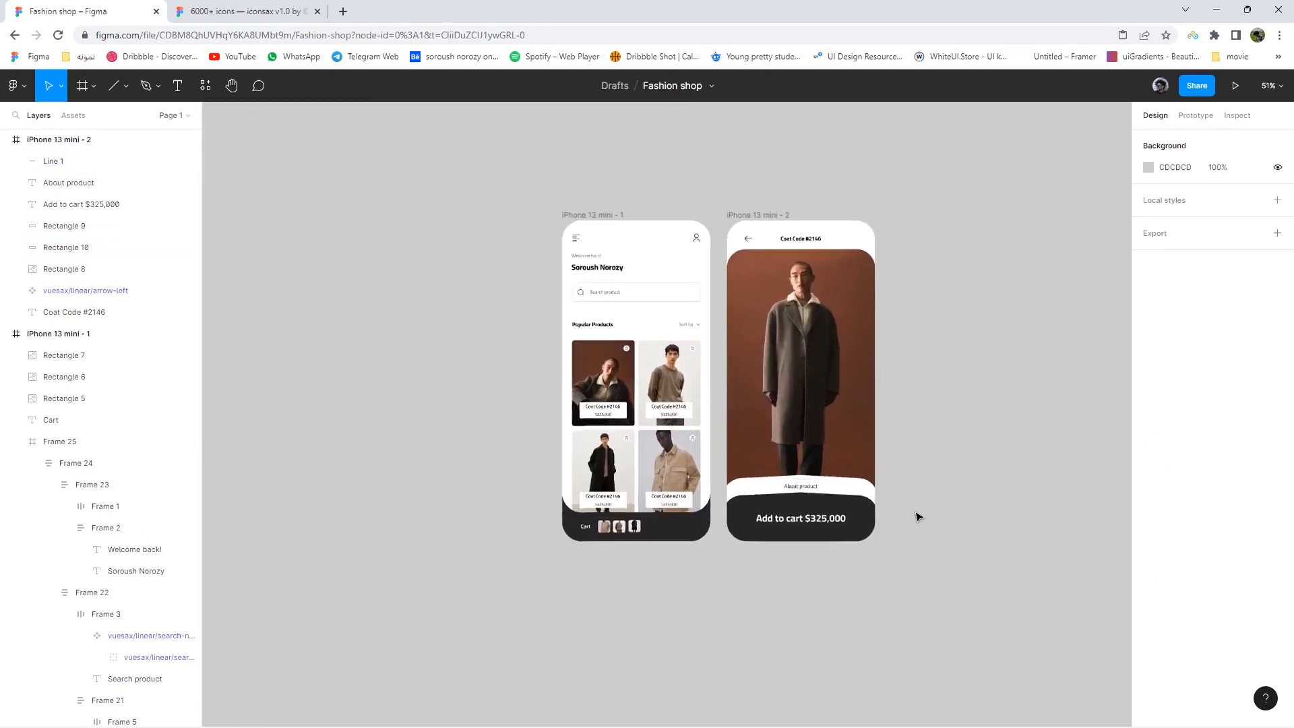
{"action": "scroll", "coordinate": [905, 516], "scroll_direction": "up", "scroll_amount": 4}
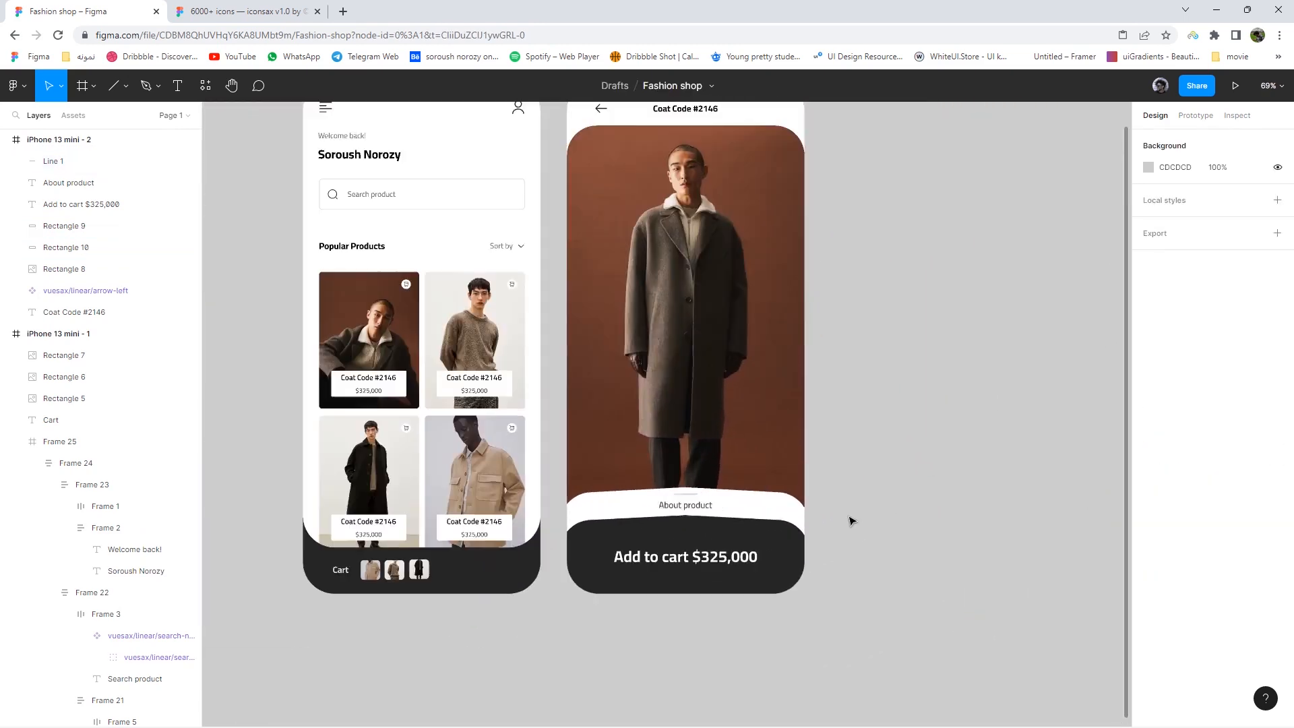
{"action": "left_click_drag", "start_coordinate": [923, 536], "coordinate": [800, 549]}
{"action": "scroll", "coordinate": [797, 544], "scroll_direction": "up", "scroll_amount": 3}
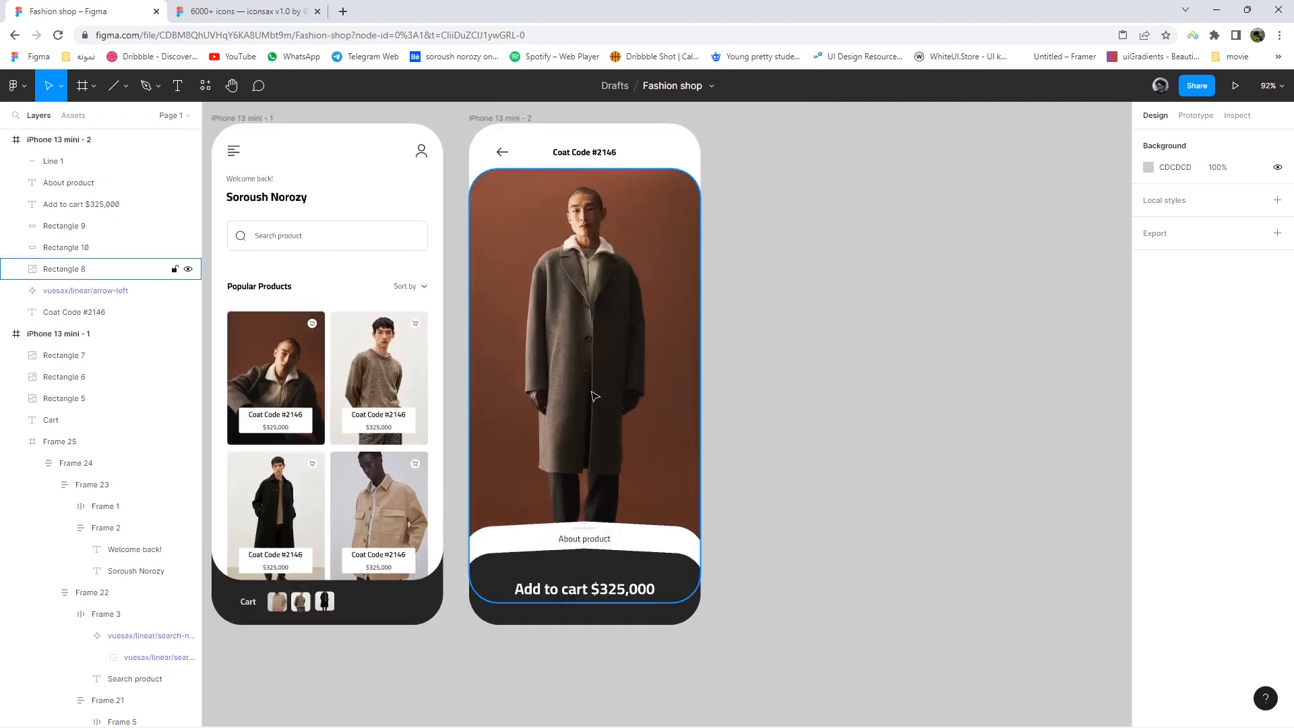
{"action": "left_click", "coordinate": [125, 88]}
{"action": "left_click", "coordinate": [84, 167]}
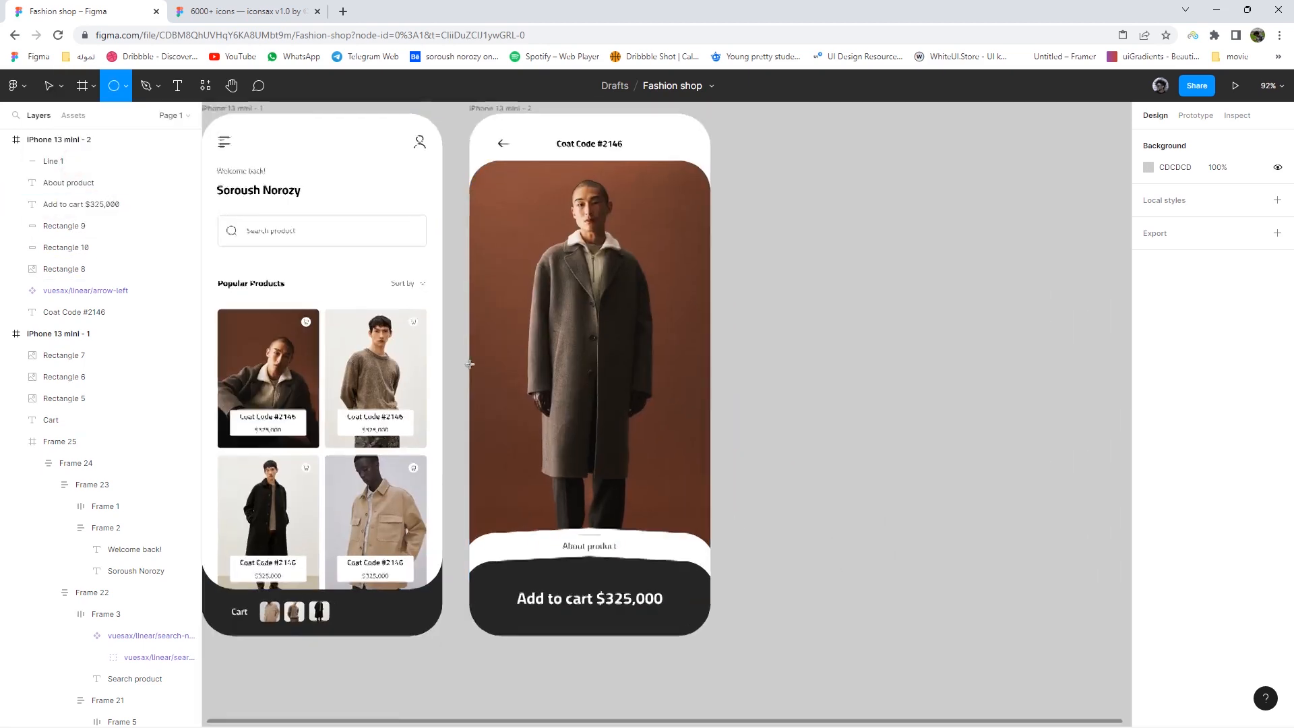
{"action": "scroll", "coordinate": [564, 256], "scroll_direction": "up", "scroll_amount": 3}
- Discard a trial circle and add a '1' text at size 10 on the photo's left side
{"action": "left_click_drag", "start_coordinate": [701, 171], "coordinate": [696, 188]}
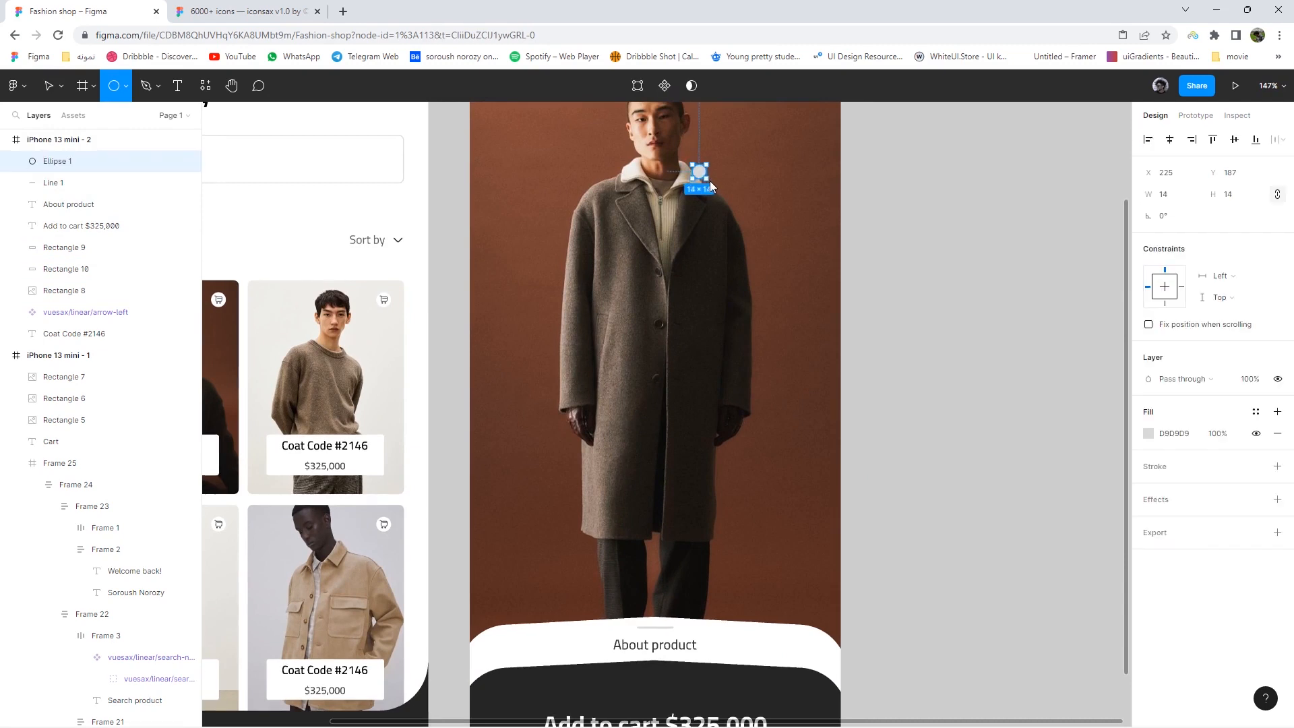
{"action": "scroll", "coordinate": [696, 191], "scroll_direction": "up", "scroll_amount": 5}
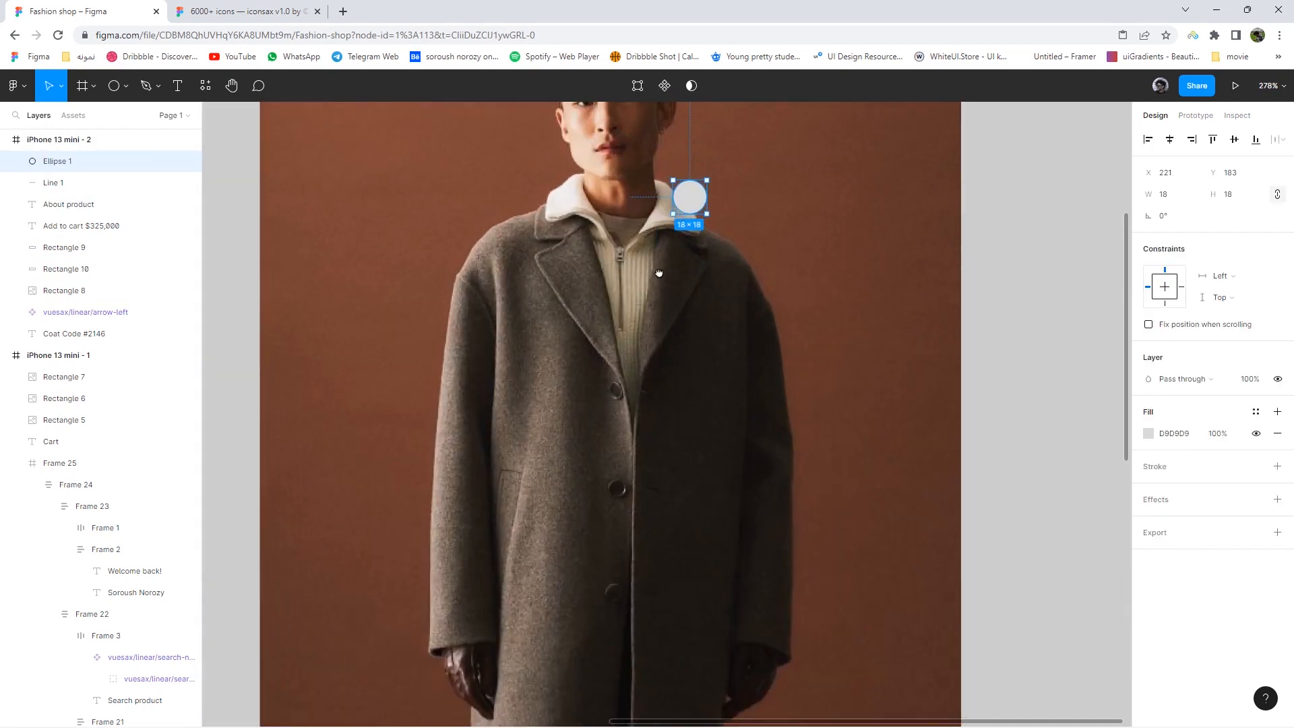
{"action": "key", "text": "Delete"}
{"action": "left_click", "coordinate": [159, 85]}
{"action": "left_click", "coordinate": [177, 86]}
{"action": "left_click_drag", "start_coordinate": [270, 238], "coordinate": [312, 292]}
{"action": "key", "text": "Escape"}
{"action": "left_click", "coordinate": [1212, 497]}
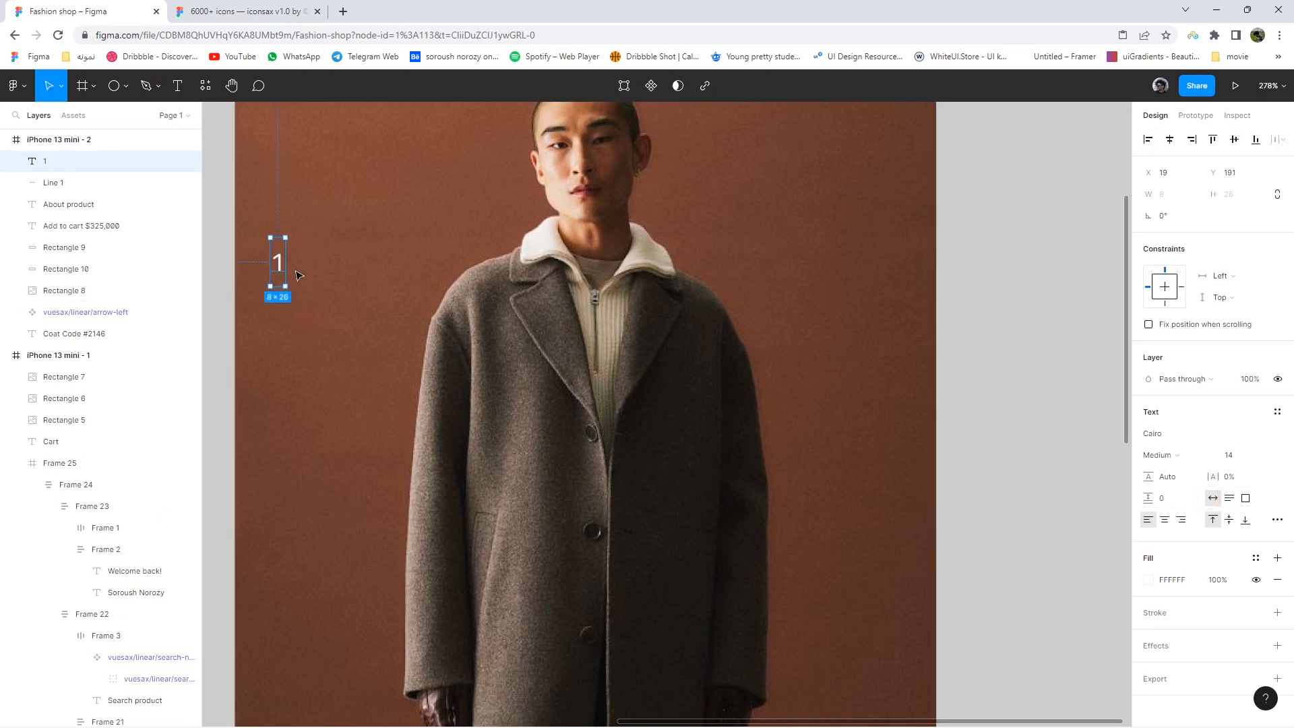
{"action": "left_click", "coordinate": [1228, 455]}
{"action": "type", "text": "10"}
{"action": "key", "text": "Return"}
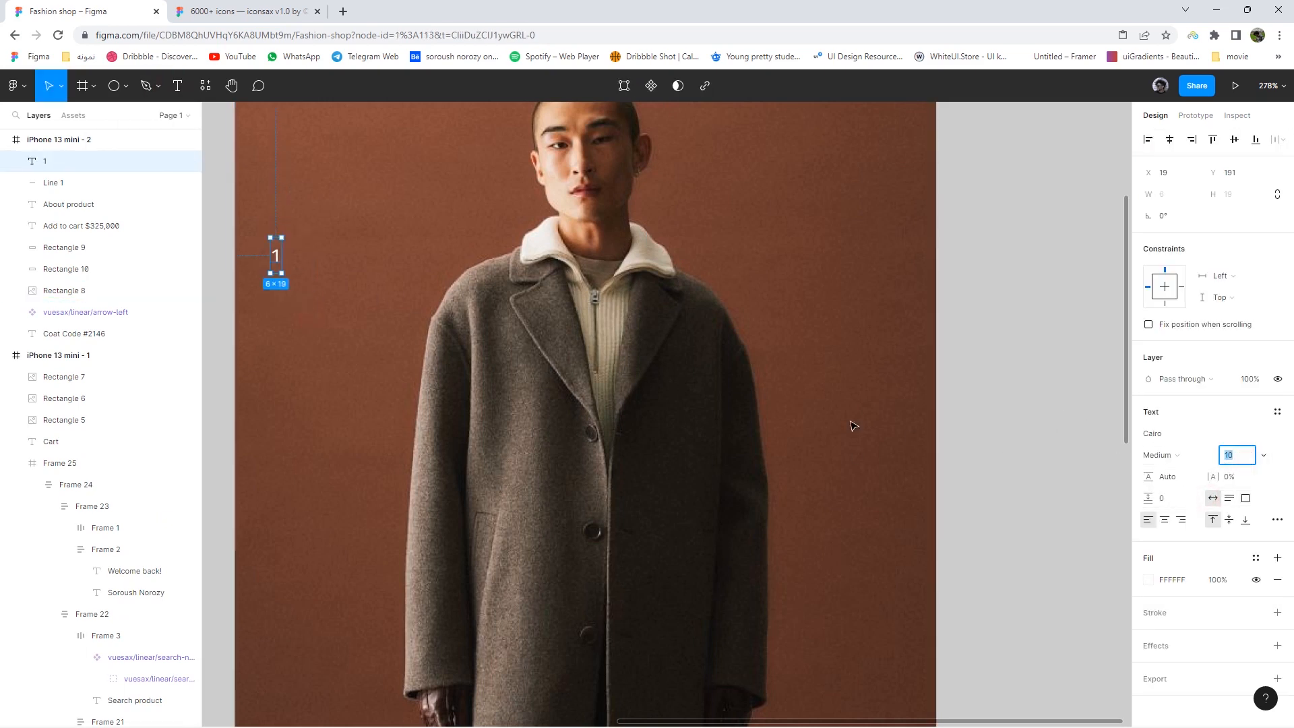
- Frame the 1 as a hugging auto-layout badge, 24 wide, with a dark grey fill
{"action": "right_click", "coordinate": [273, 256]}
{"action": "left_click", "coordinate": [311, 419]}
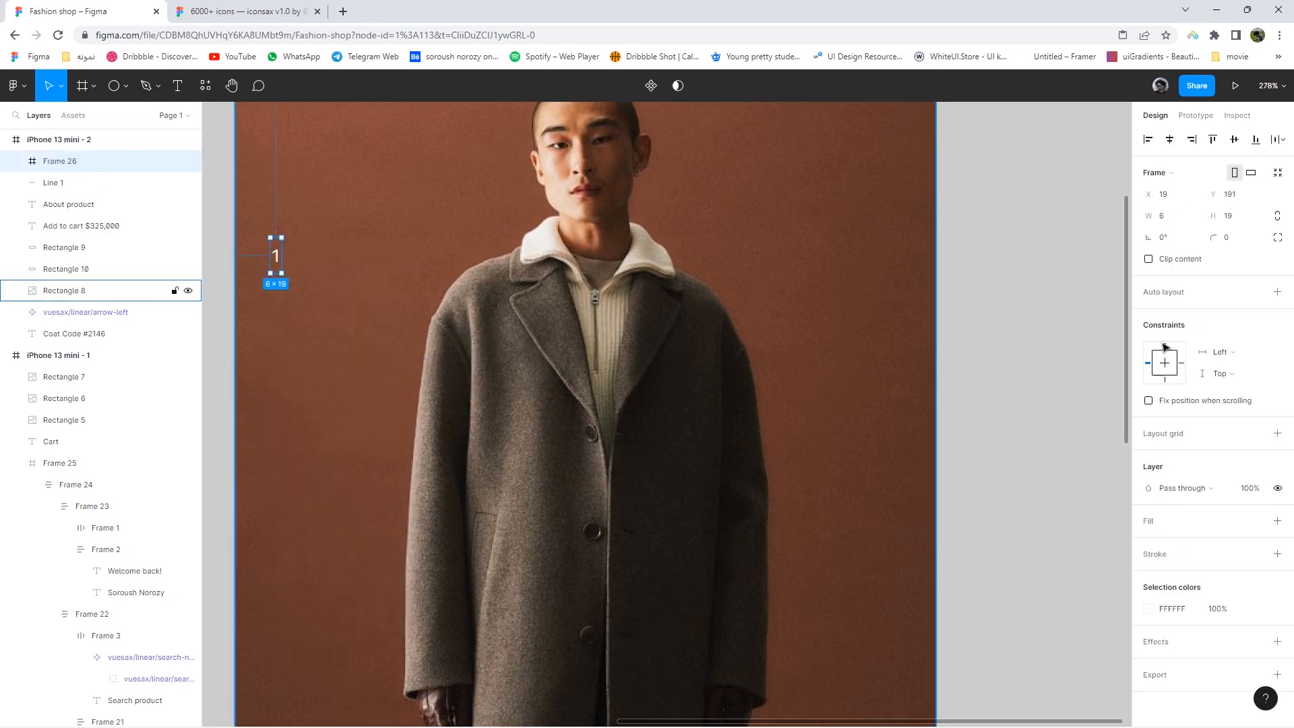
{"action": "left_click", "coordinate": [1277, 292]}
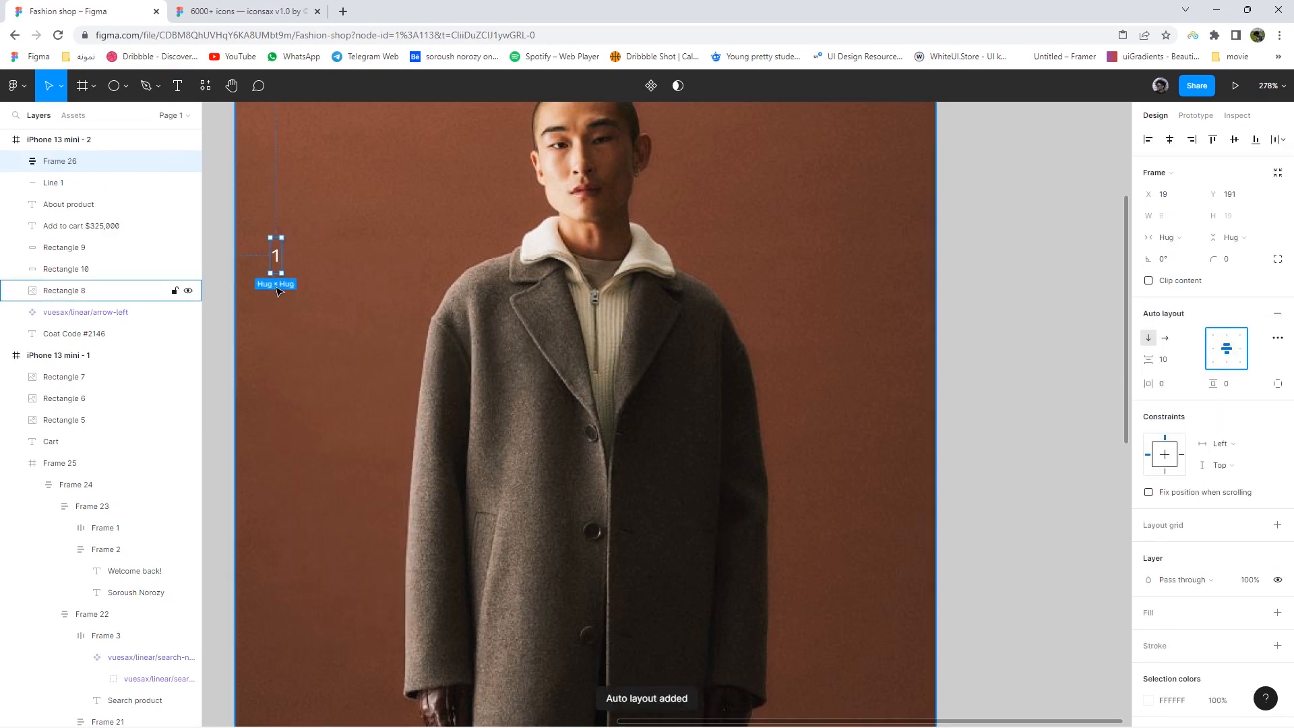
{"action": "left_click_drag", "start_coordinate": [281, 269], "coordinate": [314, 284]}
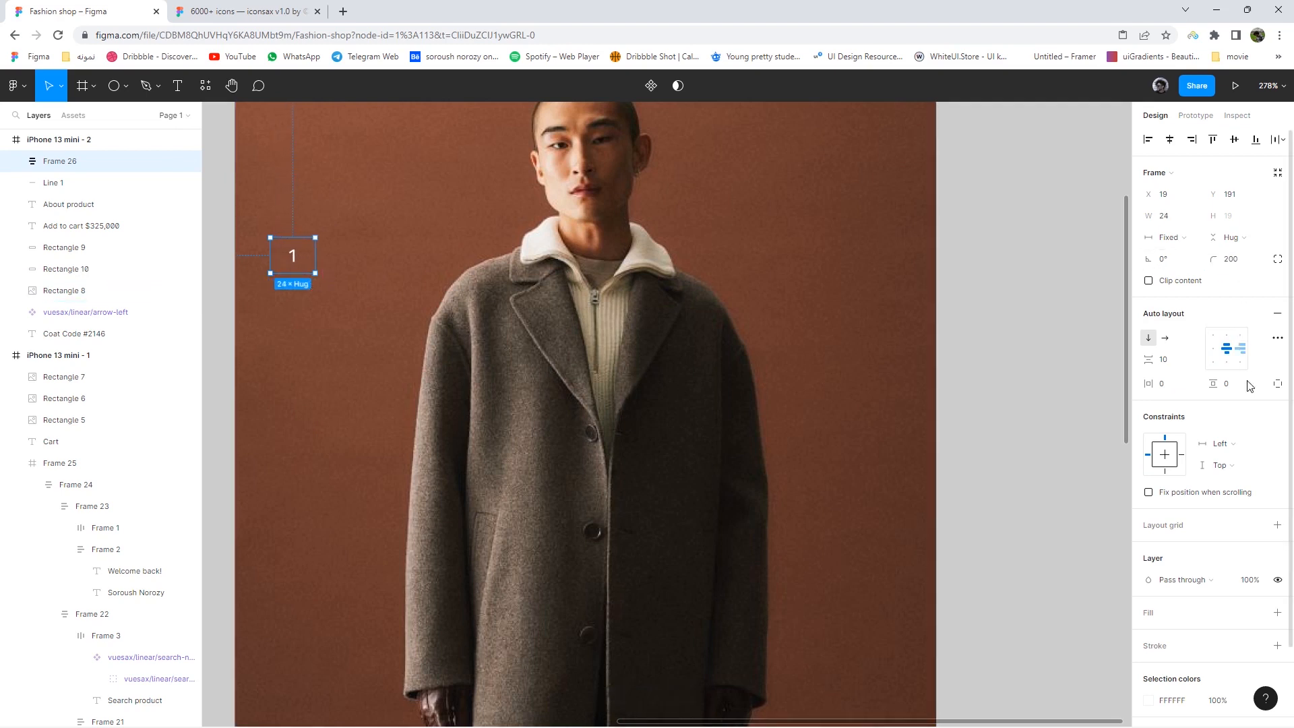
{"action": "left_click", "coordinate": [1277, 613]}
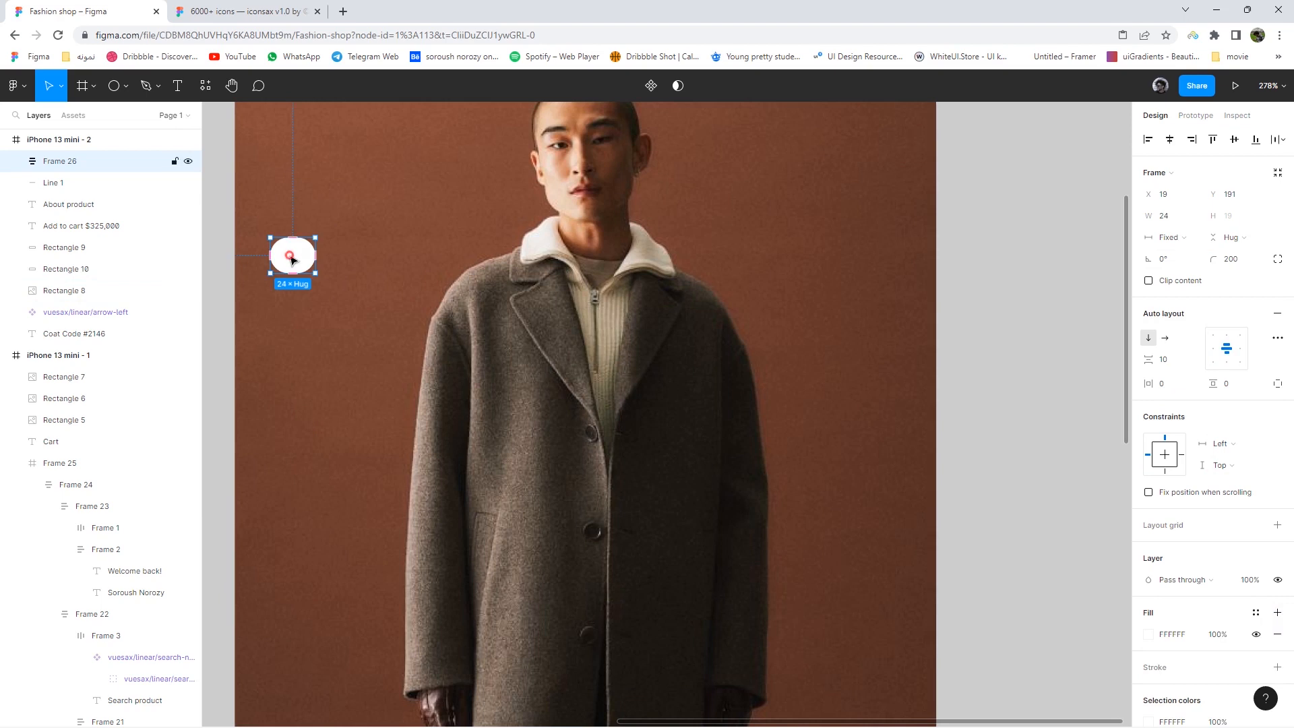
{"action": "key", "text": "Return"}
{"action": "left_click", "coordinate": [970, 542]}
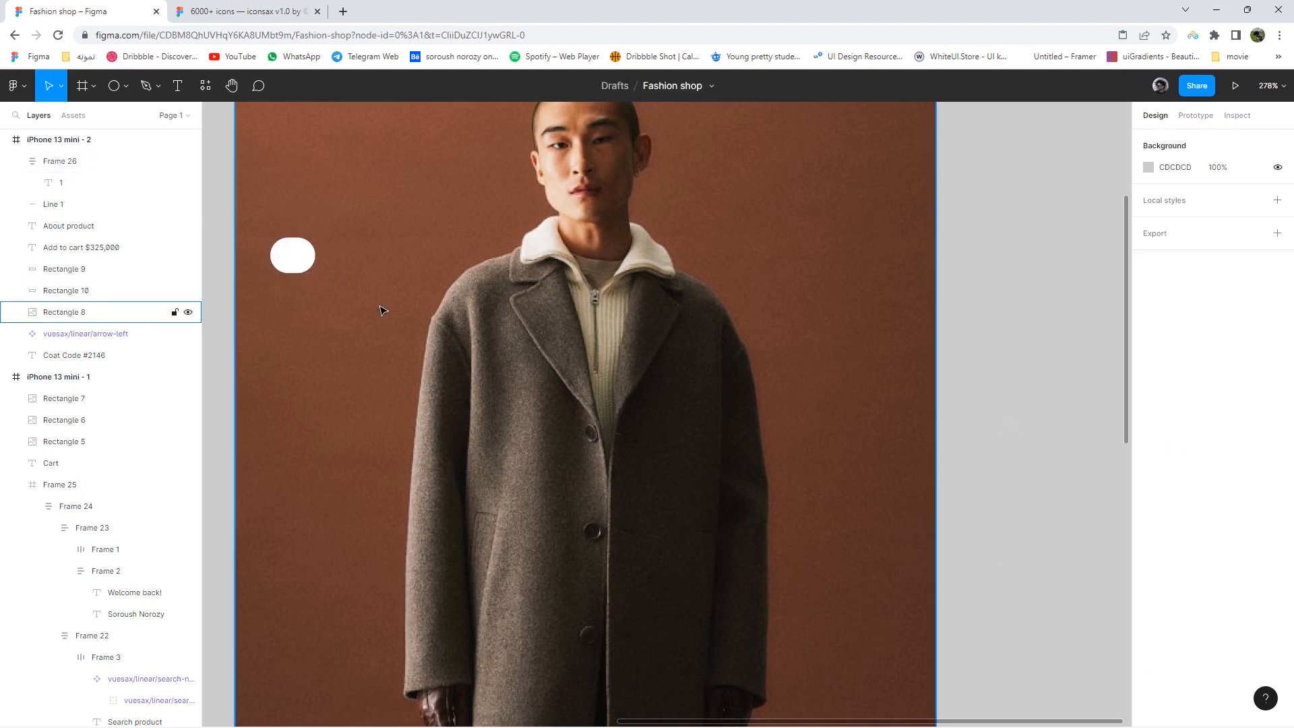
{"action": "left_click", "coordinate": [296, 258]}
{"action": "left_click", "coordinate": [1149, 634]}
{"action": "type", "text": "262626"}
{"action": "key", "text": "Return"}
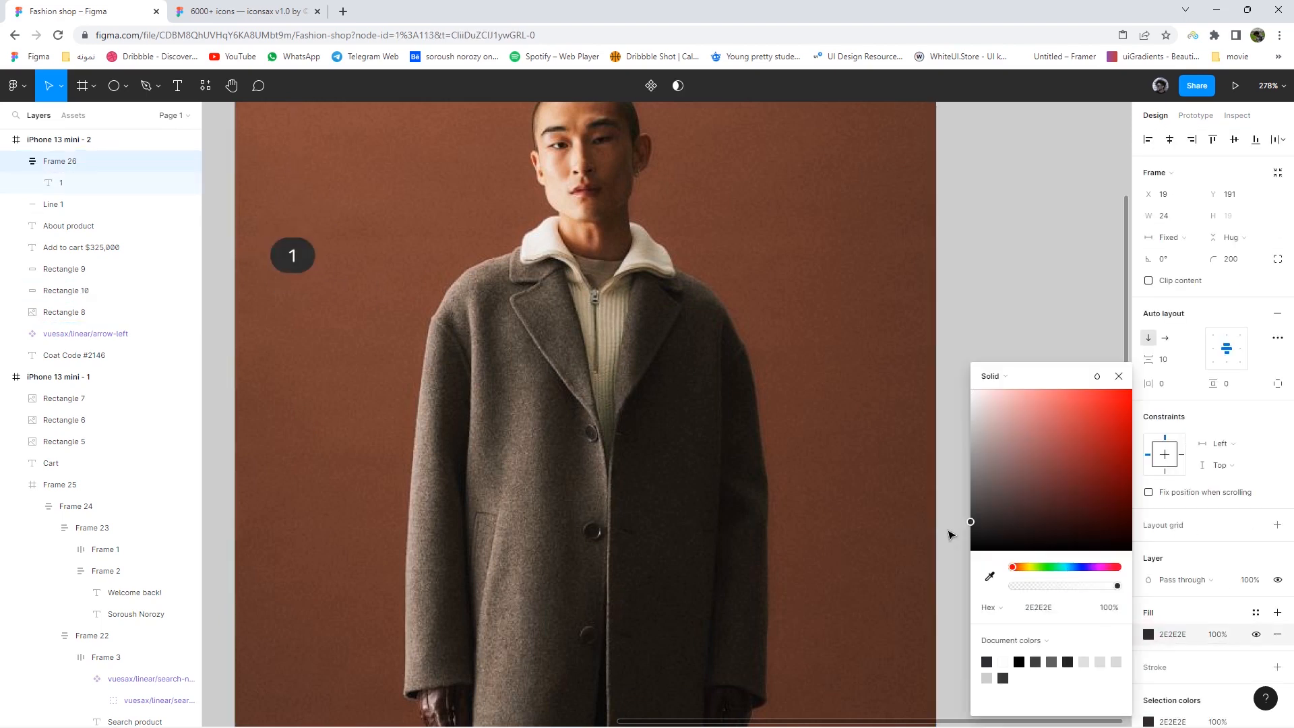
- Move the 1 badge right and down on the coat photo
{"action": "left_click", "coordinate": [1118, 375]}
{"action": "scroll", "coordinate": [257, 263], "scroll_direction": "up", "scroll_amount": 3}
{"action": "scroll", "coordinate": [257, 263], "scroll_direction": "up", "scroll_amount": 3}
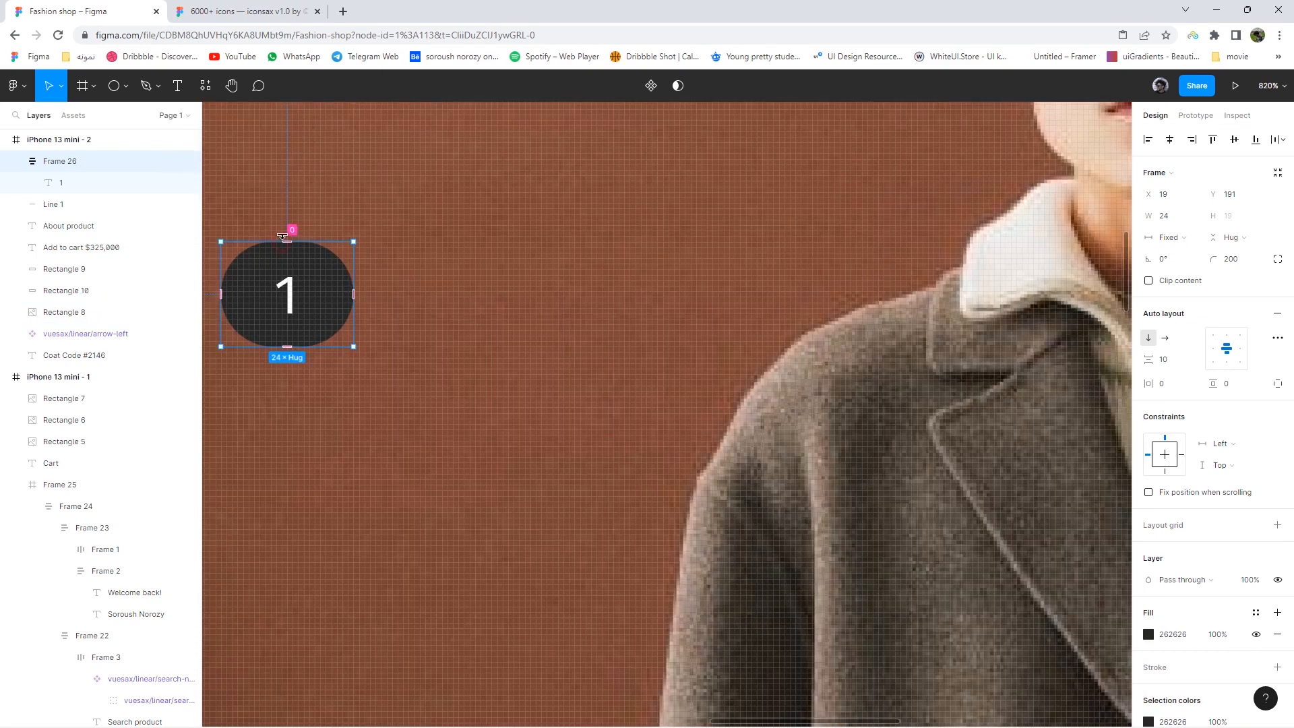
{"action": "scroll", "coordinate": [305, 217], "scroll_direction": "down", "scroll_amount": 5}
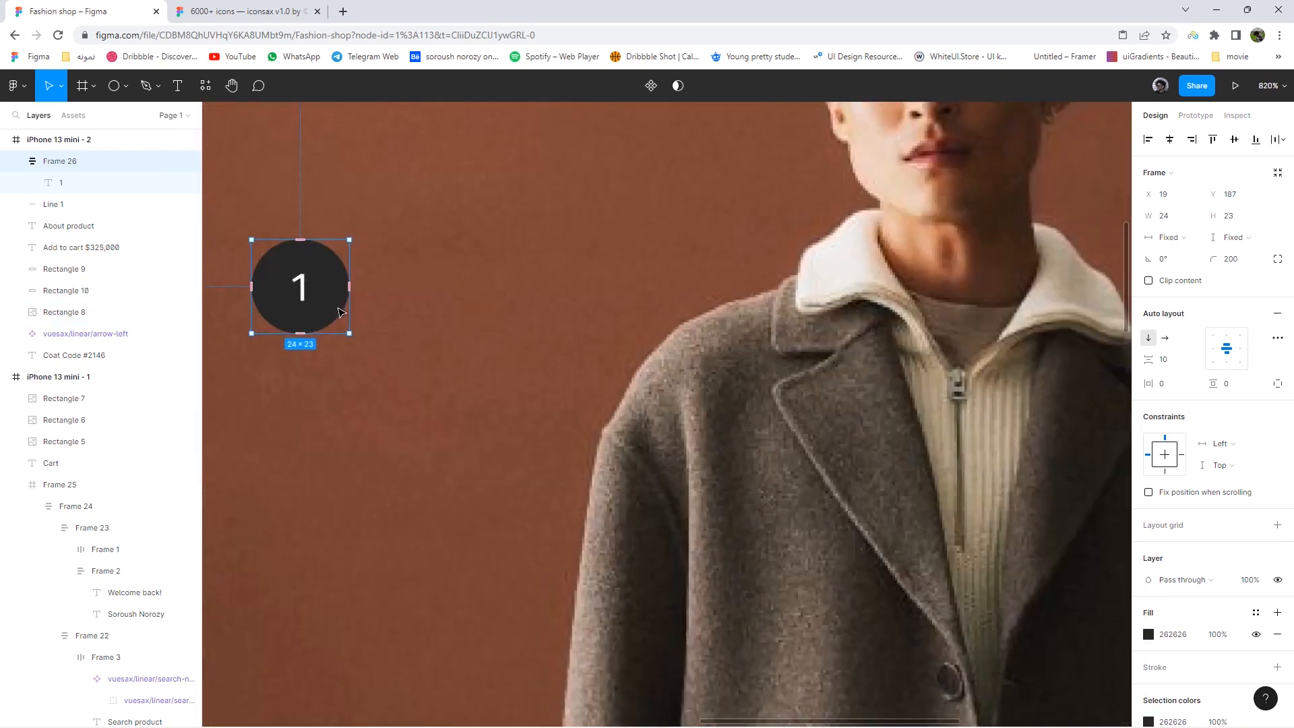
{"action": "left_click_drag", "start_coordinate": [323, 306], "coordinate": [429, 339]}
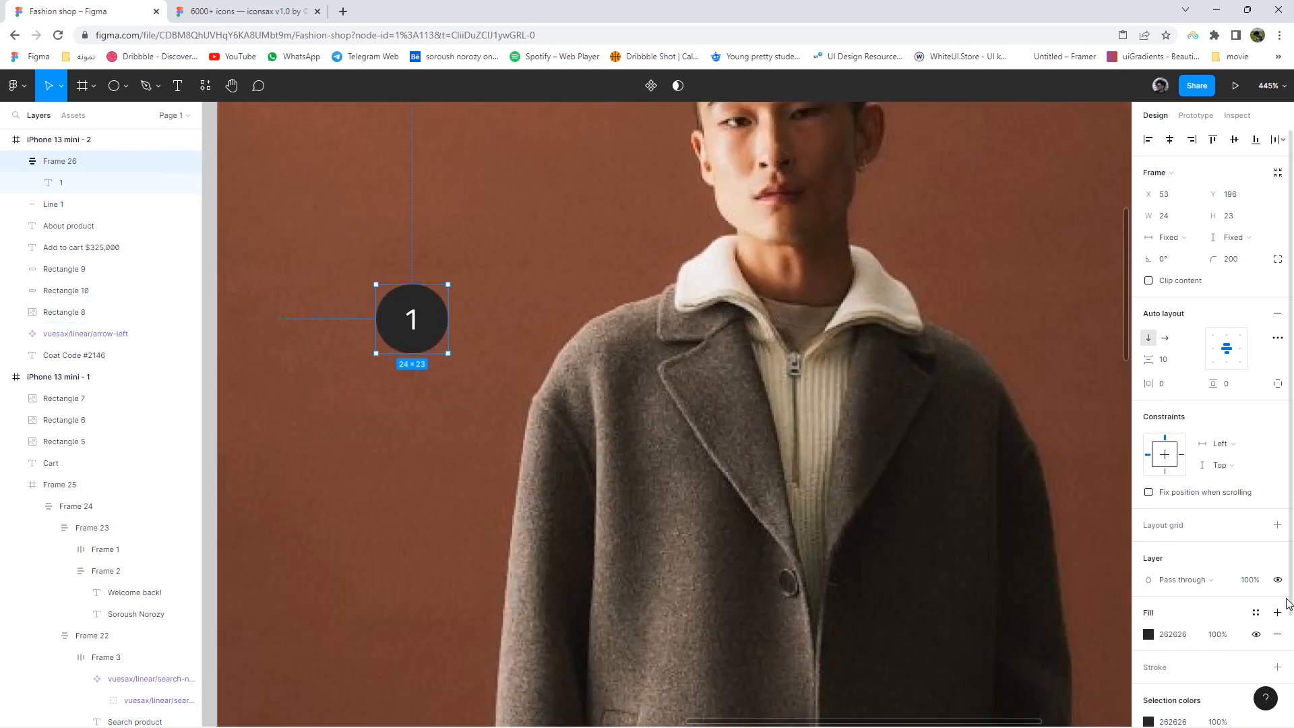
- Give the badge a light grey E0E0E0 outline stroke
{"action": "scroll", "coordinate": [1260, 512], "scroll_direction": "down", "scroll_amount": 2}
{"action": "left_click", "coordinate": [1279, 534]}
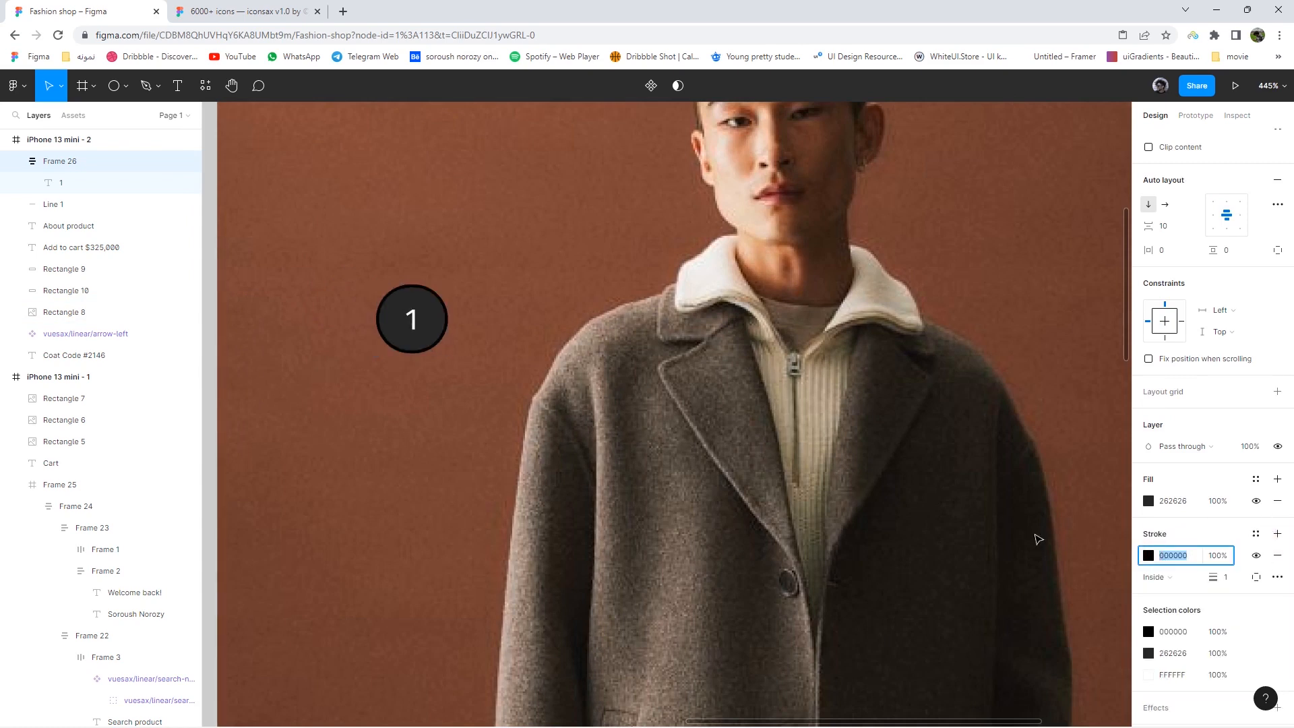
{"action": "type", "text": "c2c2c2"}
{"action": "left_click", "coordinate": [1148, 555]}
{"action": "left_click_drag", "start_coordinate": [933, 419], "coordinate": [937, 408]}
{"action": "left_click", "coordinate": [1098, 376]}
{"action": "left_click", "coordinate": [1044, 372]}
- Place the 1 badge on the model's collar at x 216, y 178
{"action": "scroll", "coordinate": [681, 389], "scroll_direction": "down", "scroll_amount": 1}
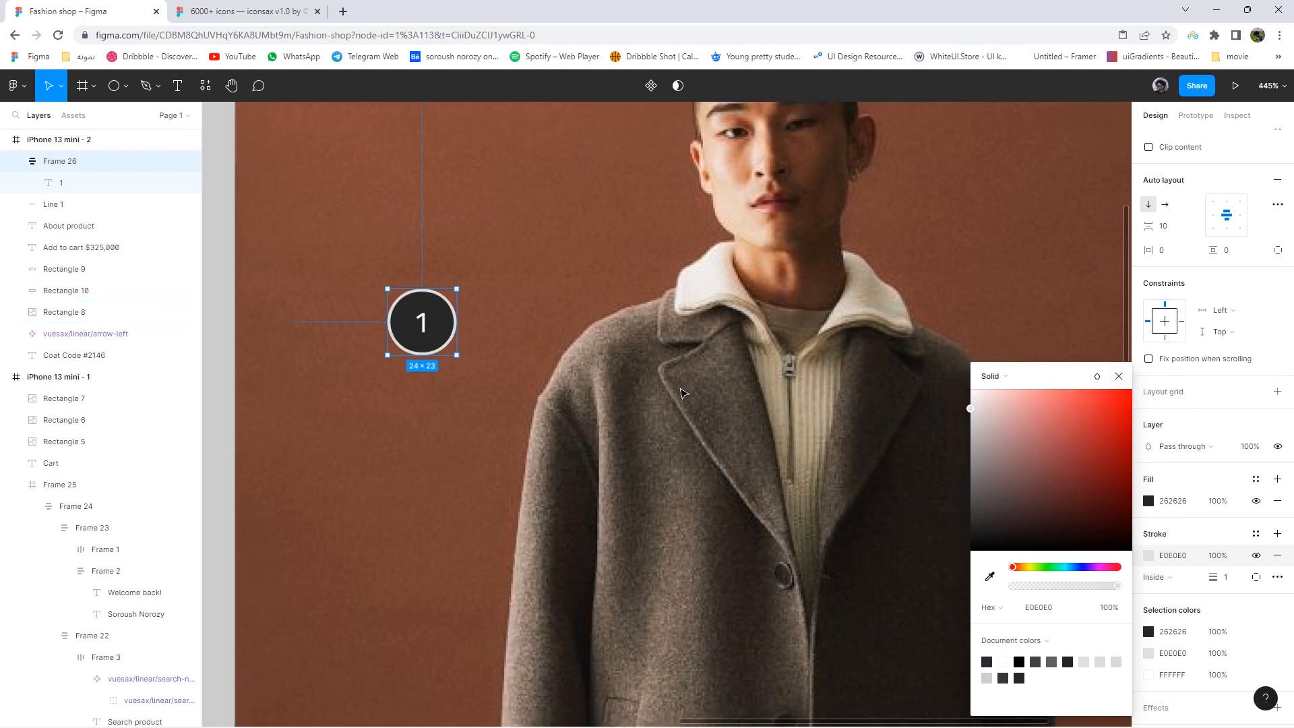
{"action": "scroll", "coordinate": [681, 393], "scroll_direction": "down", "scroll_amount": 2}
{"action": "left_click", "coordinate": [571, 375]}
{"action": "key", "text": "Escape"}
{"action": "left_click_drag", "start_coordinate": [492, 356], "coordinate": [838, 314]}
{"action": "scroll", "coordinate": [839, 310], "scroll_direction": "down", "scroll_amount": 3}
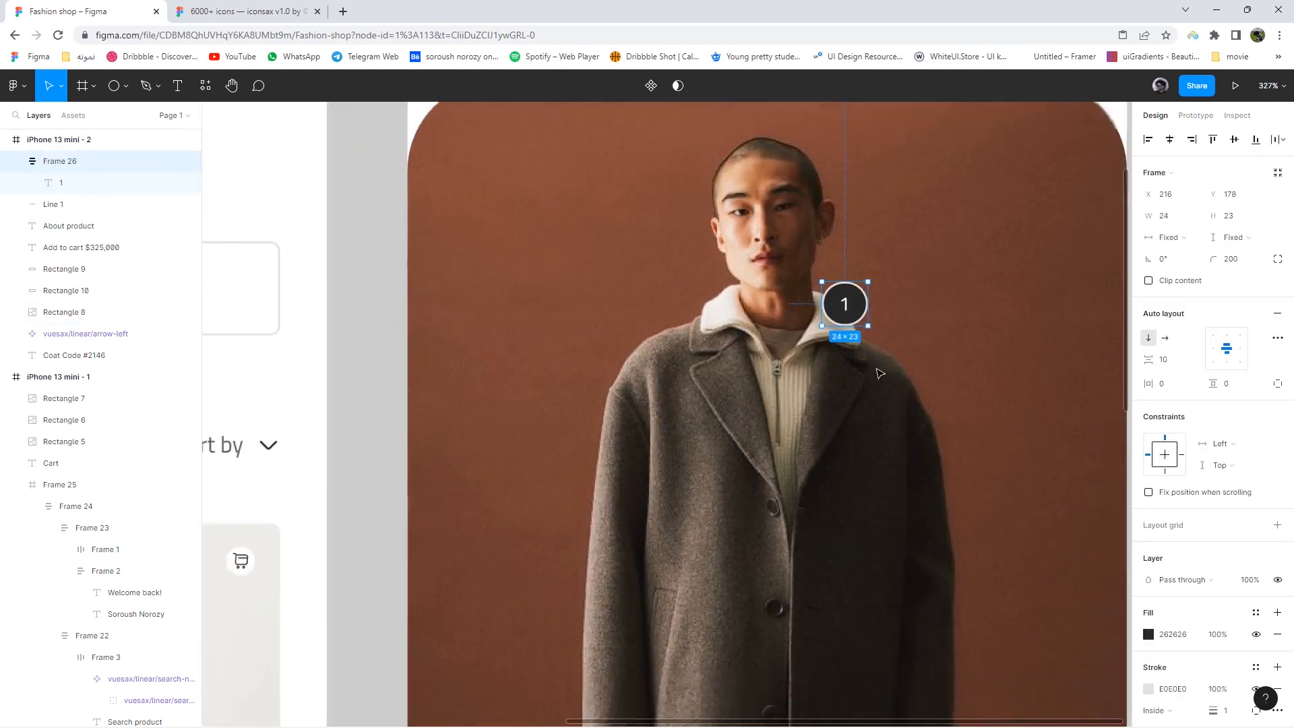
- Duplicate badge 1 onto the coat's right side and renumber the copy 2
{"action": "left_click_drag", "start_coordinate": [686, 263], "coordinate": [739, 363]}
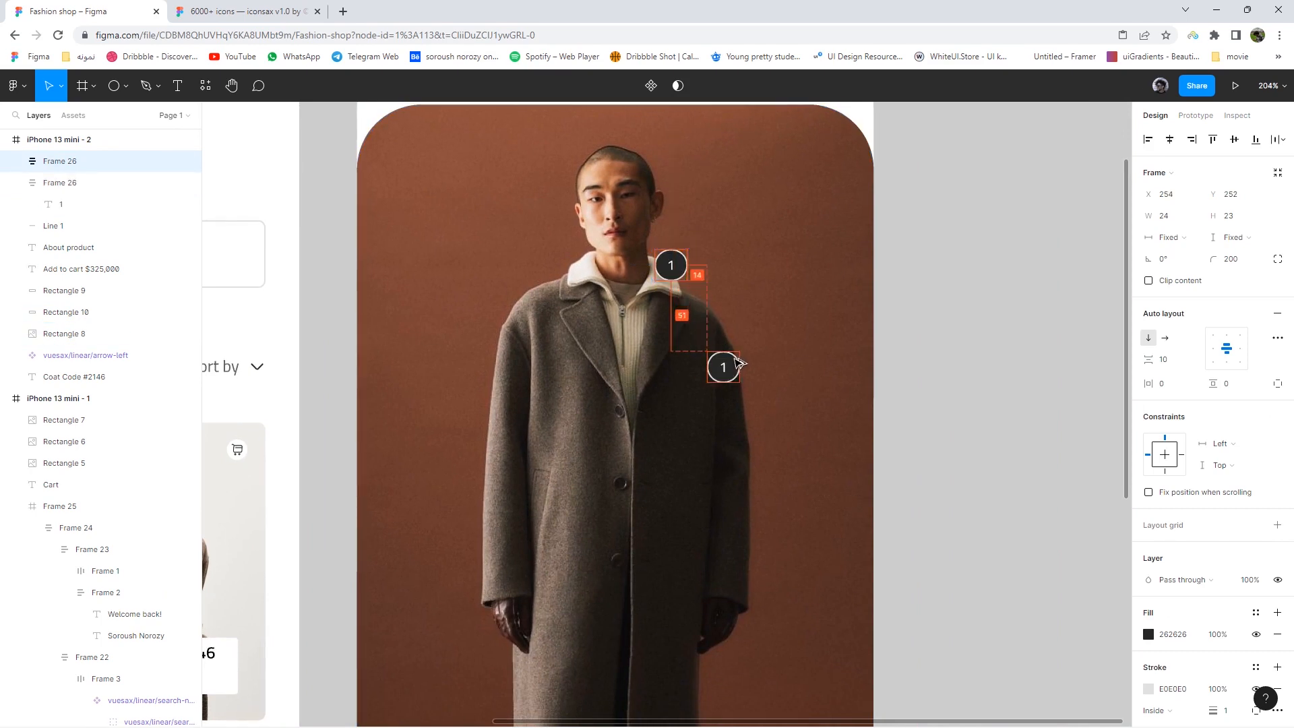
{"action": "double_click", "coordinate": [740, 359]}
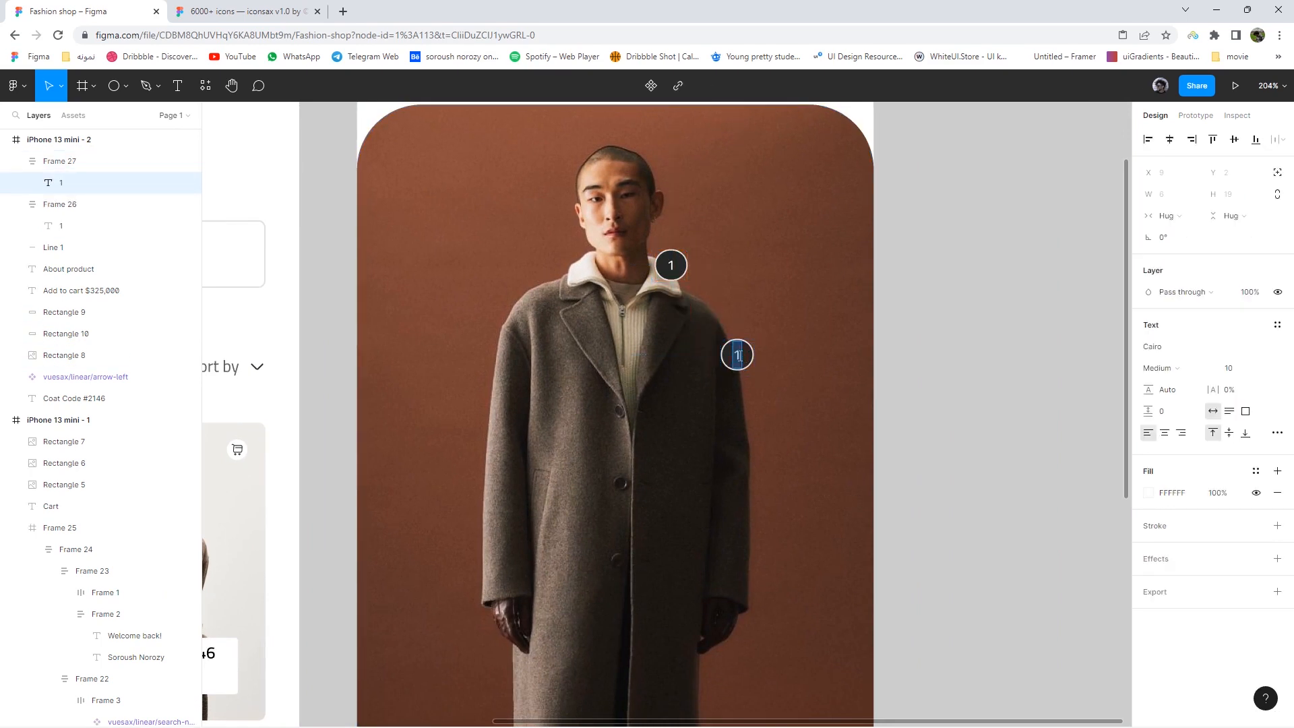
{"action": "left_click", "coordinate": [1017, 428]}
{"action": "scroll", "coordinate": [1017, 428], "scroll_direction": "down", "scroll_amount": 4}
{"action": "scroll", "coordinate": [1011, 445], "scroll_direction": "up", "scroll_amount": 5}
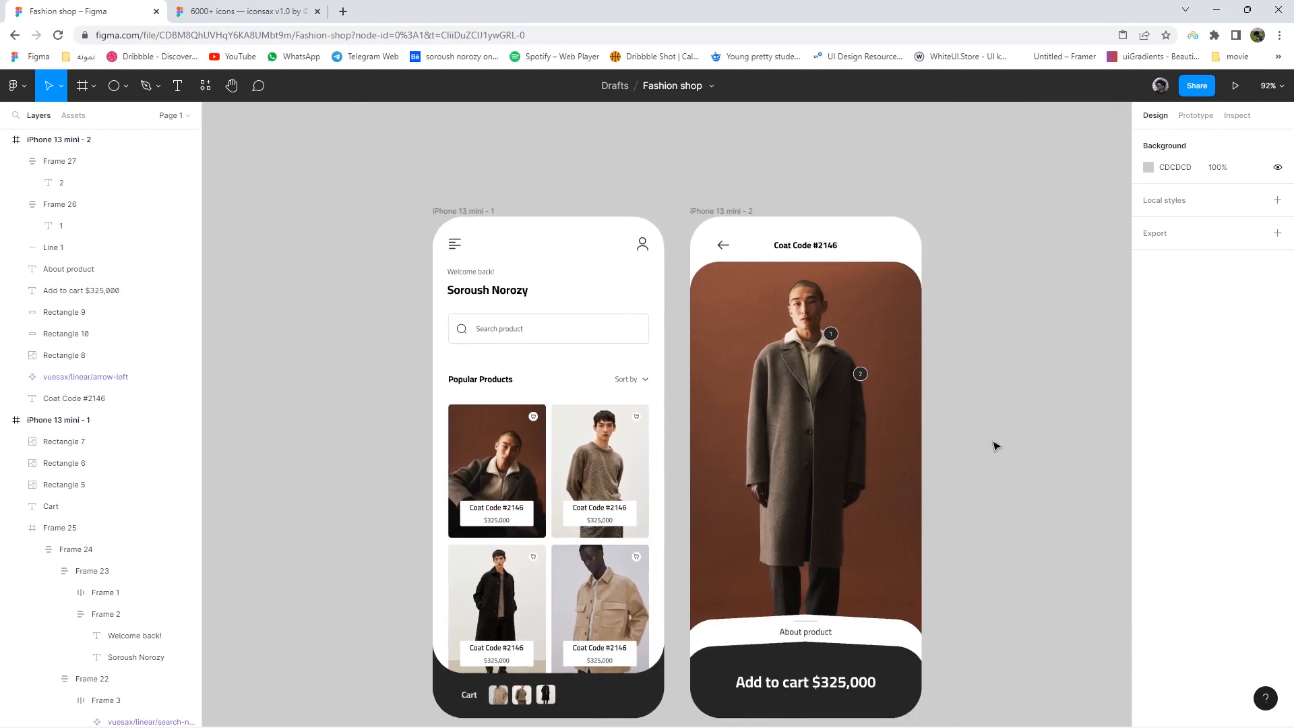
{"action": "left_click", "coordinate": [781, 334]}
{"action": "left_click", "coordinate": [734, 276]}
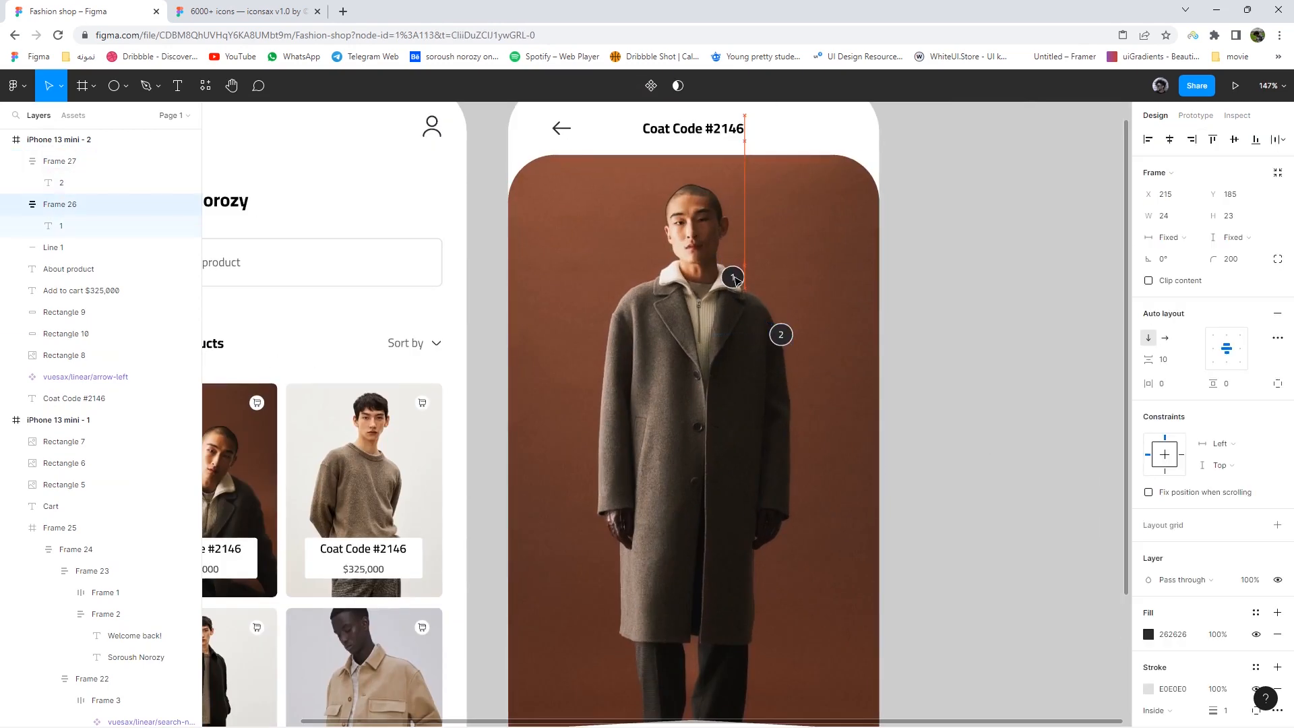
- Add a badge numbered 3 lower down the coat
{"action": "left_click_drag", "start_coordinate": [780, 335], "coordinate": [632, 525]}
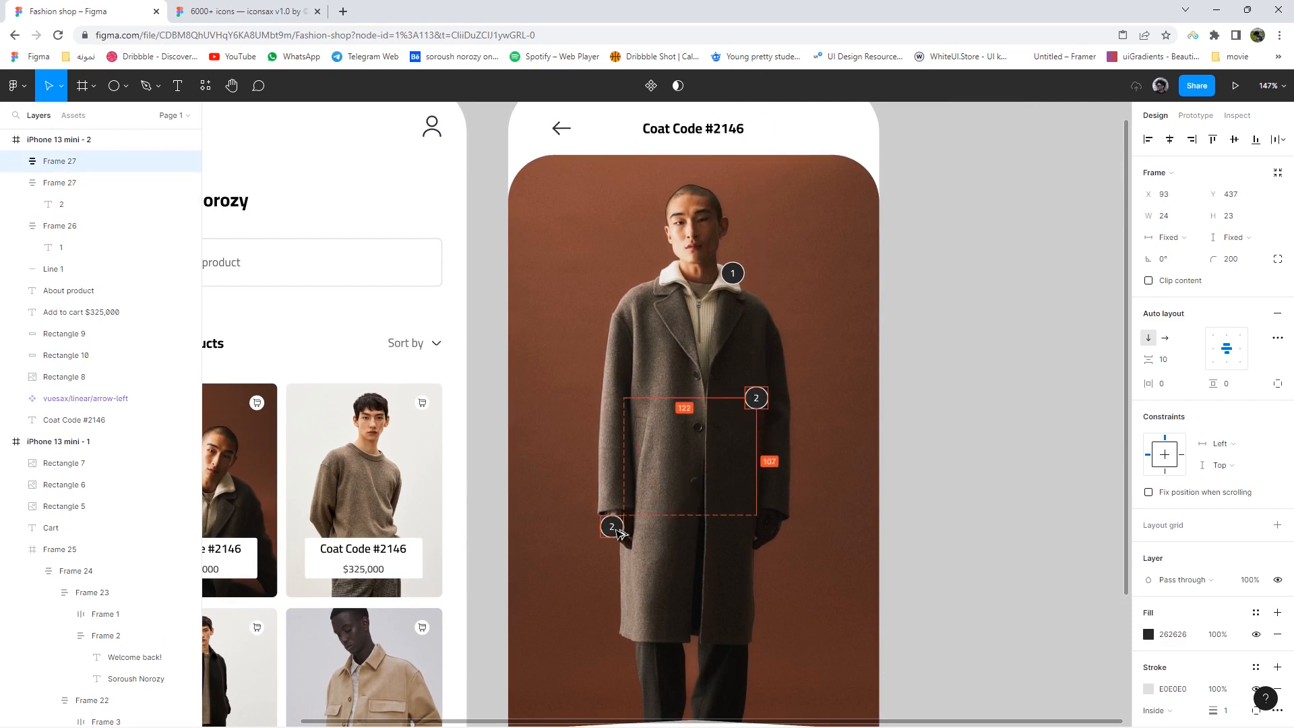
{"action": "double_click", "coordinate": [614, 529]}
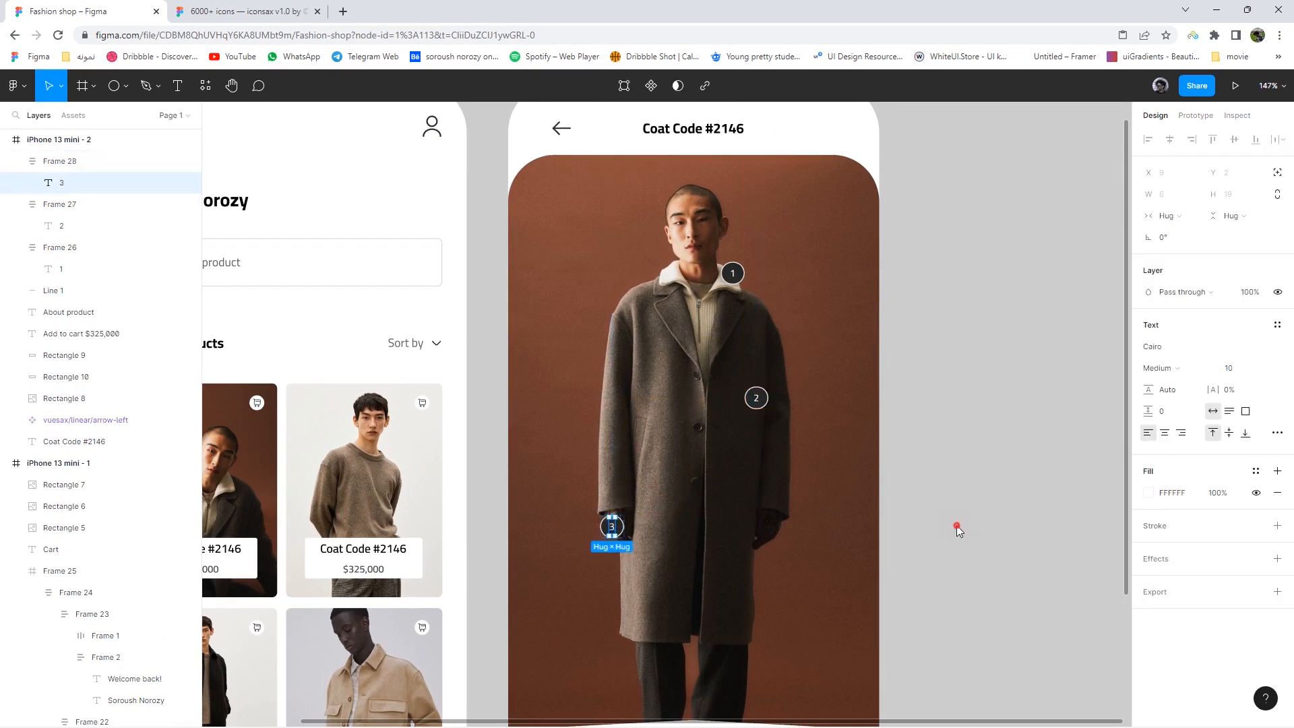
{"action": "scroll", "coordinate": [593, 550], "scroll_direction": "up", "scroll_amount": 5}
{"action": "key", "text": "Escape"}
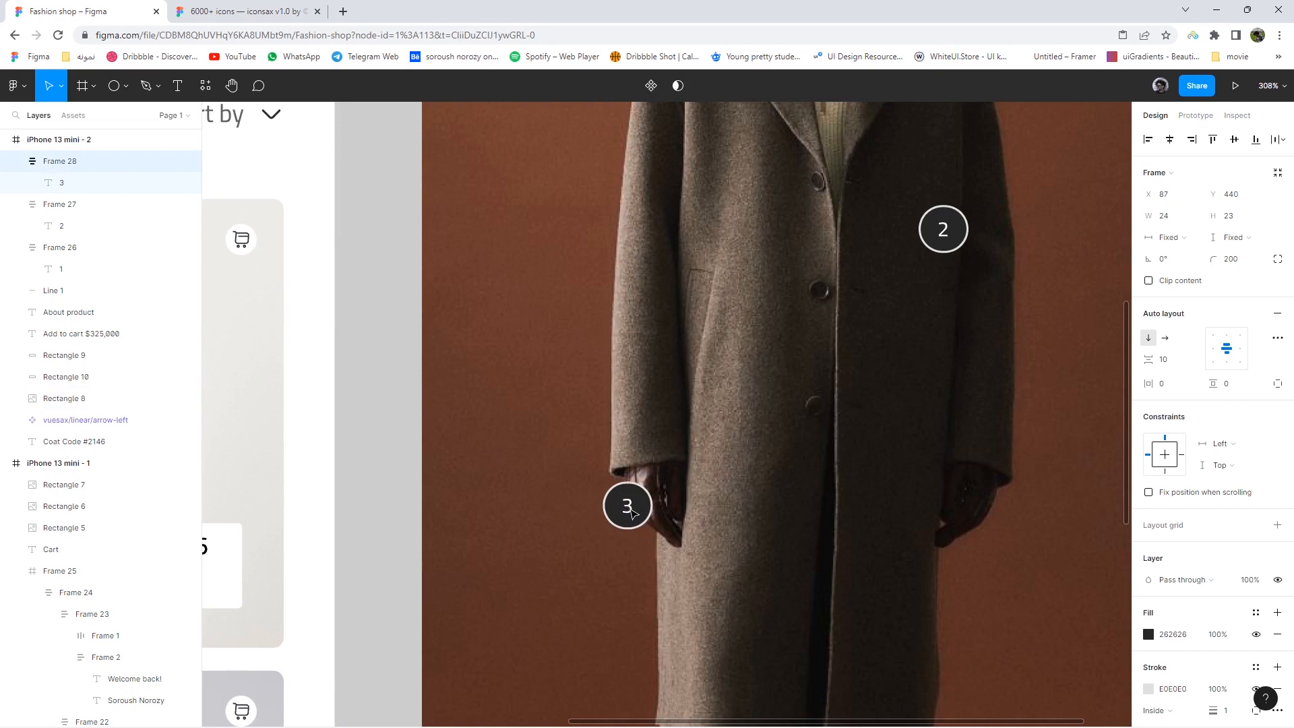
{"action": "scroll", "coordinate": [821, 545], "scroll_direction": "down", "scroll_amount": 10}
{"action": "left_click", "coordinate": [981, 589]}
{"action": "left_click_drag", "start_coordinate": [970, 580], "coordinate": [880, 520]}
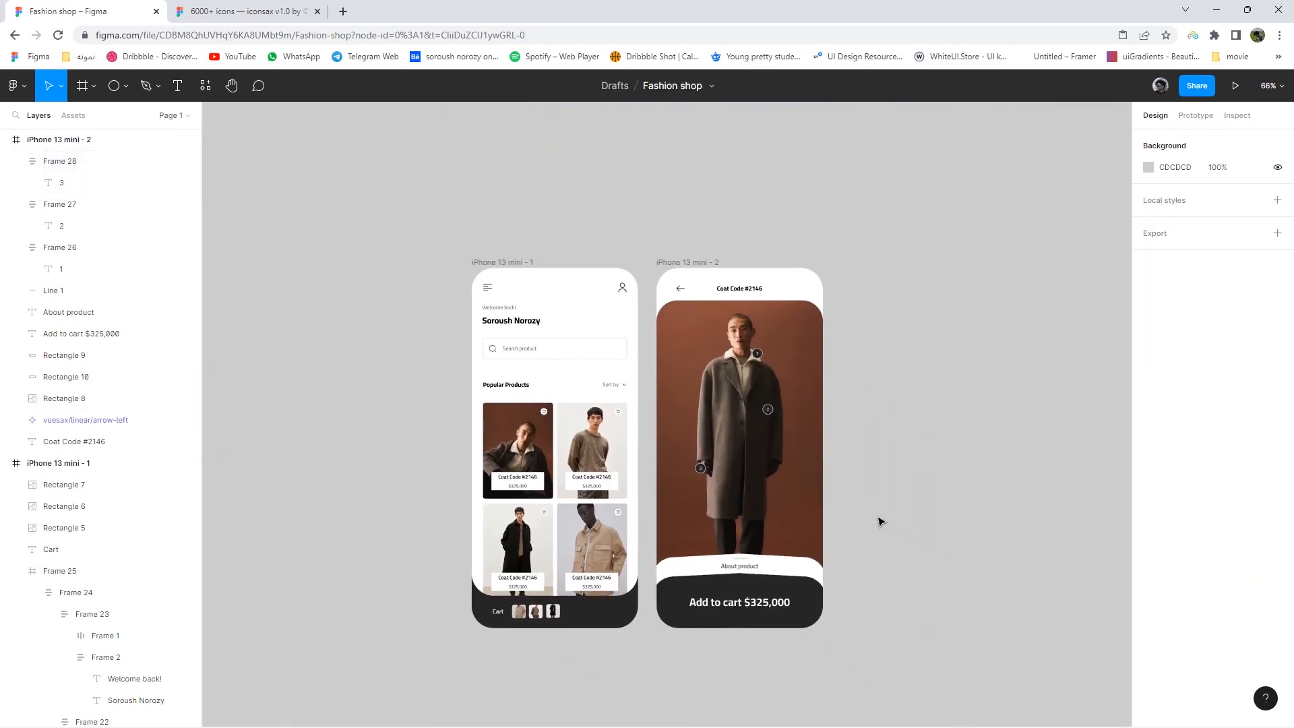
{"action": "scroll", "coordinate": [881, 520], "scroll_direction": "up", "scroll_amount": 4}
{"action": "left_click", "coordinate": [651, 209]}
{"action": "left_click", "coordinate": [876, 365]}
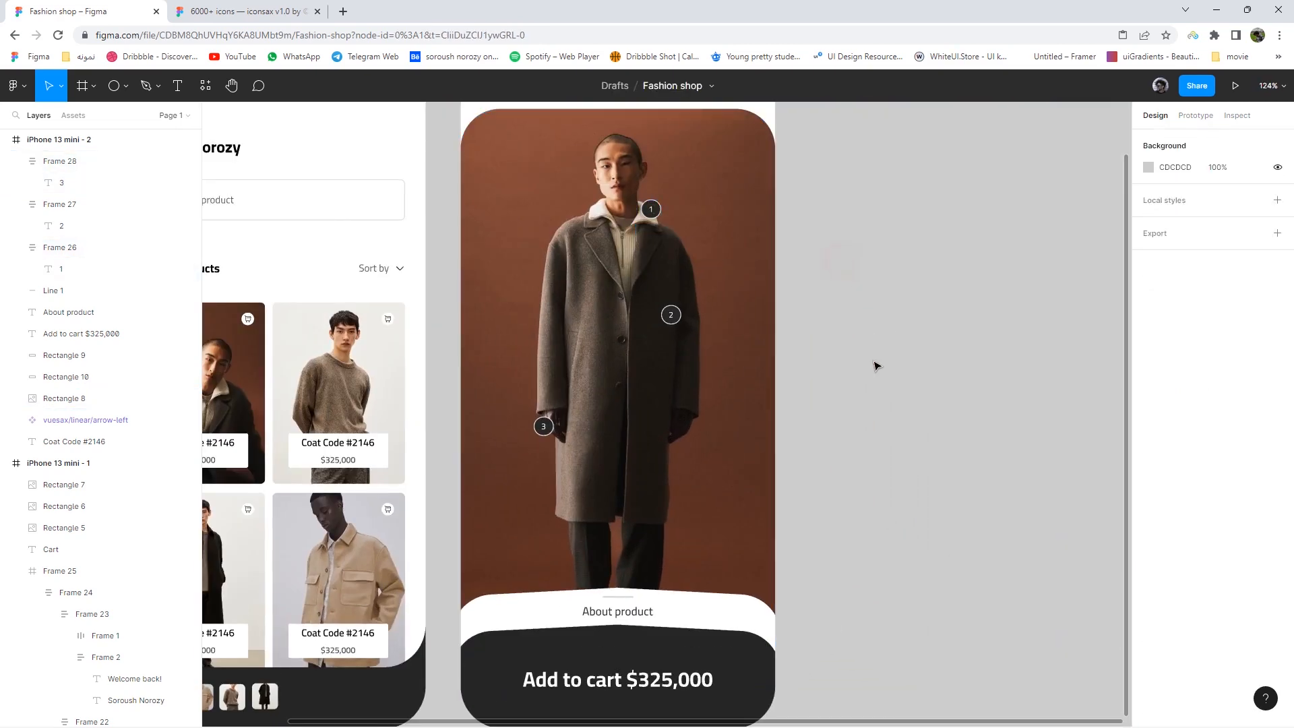
- Copy badge 3 near the coat's hem, renumber it 4, and recentre both app screens
{"action": "left_click_drag", "start_coordinate": [543, 426], "coordinate": [667, 549]}
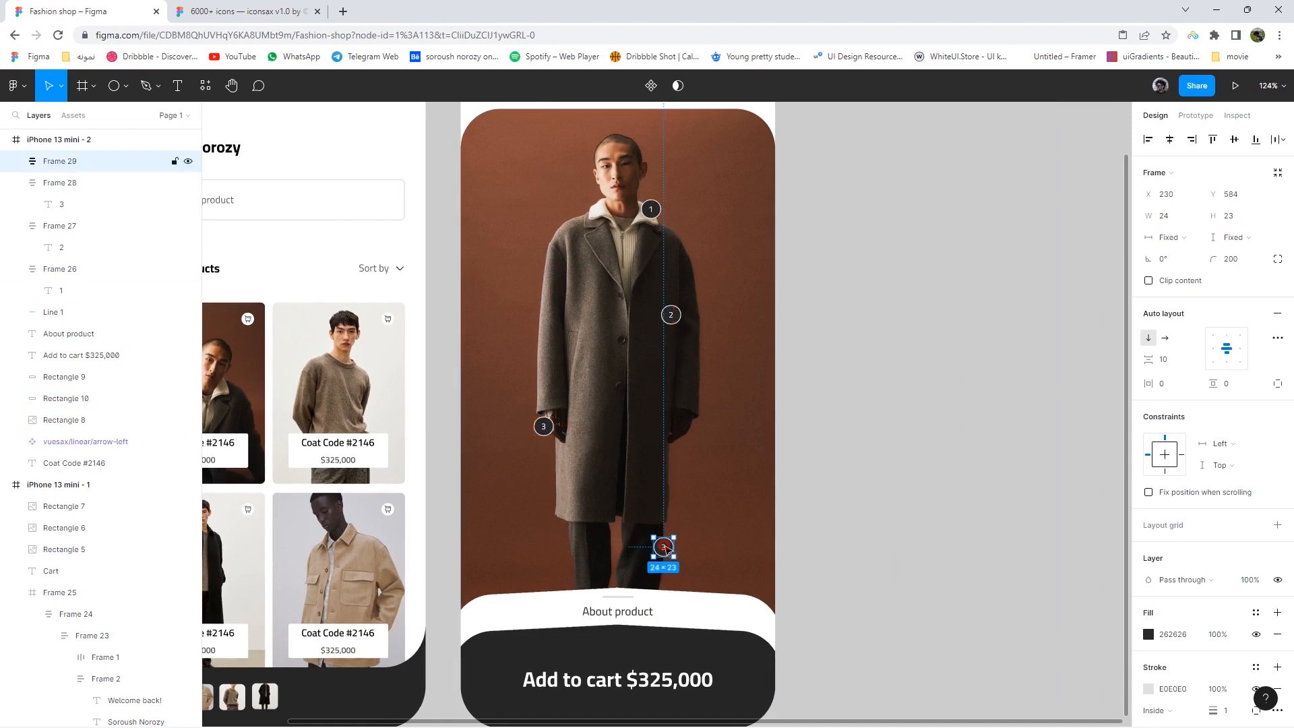
{"action": "double_click", "coordinate": [665, 548]}
{"action": "left_click", "coordinate": [828, 553]}
{"action": "scroll", "coordinate": [876, 546], "scroll_direction": "down", "scroll_amount": 4}
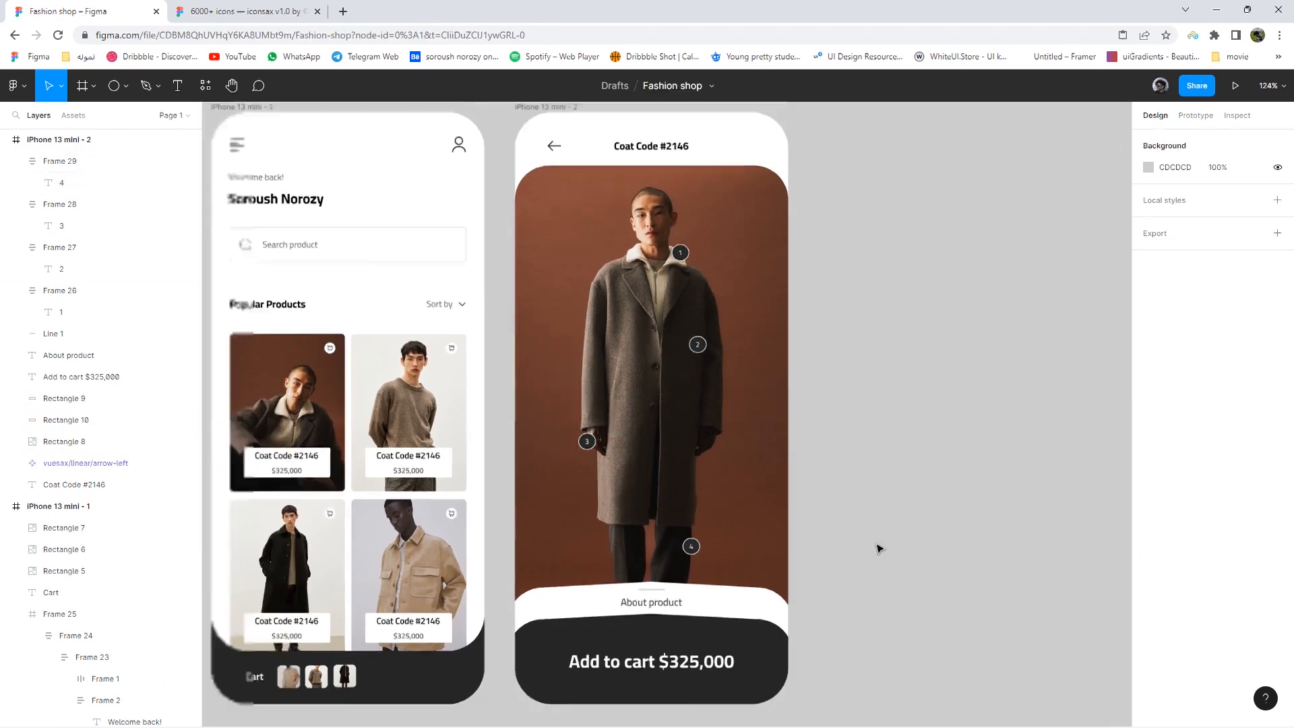
{"action": "scroll", "coordinate": [878, 491], "scroll_direction": "up", "scroll_amount": 4}
{"action": "scroll", "coordinate": [895, 509], "scroll_direction": "down", "scroll_amount": 3}
{"action": "scroll", "coordinate": [900, 513], "scroll_direction": "down", "scroll_amount": 1}
{"action": "left_click_drag", "start_coordinate": [904, 520], "coordinate": [907, 512]}
{"action": "left_click_drag", "start_coordinate": [554, 266], "coordinate": [595, 247]}
{"action": "scroll", "coordinate": [632, 431], "scroll_direction": "up", "scroll_amount": 2}
{"action": "left_click_drag", "start_coordinate": [636, 439], "coordinate": [628, 421]}
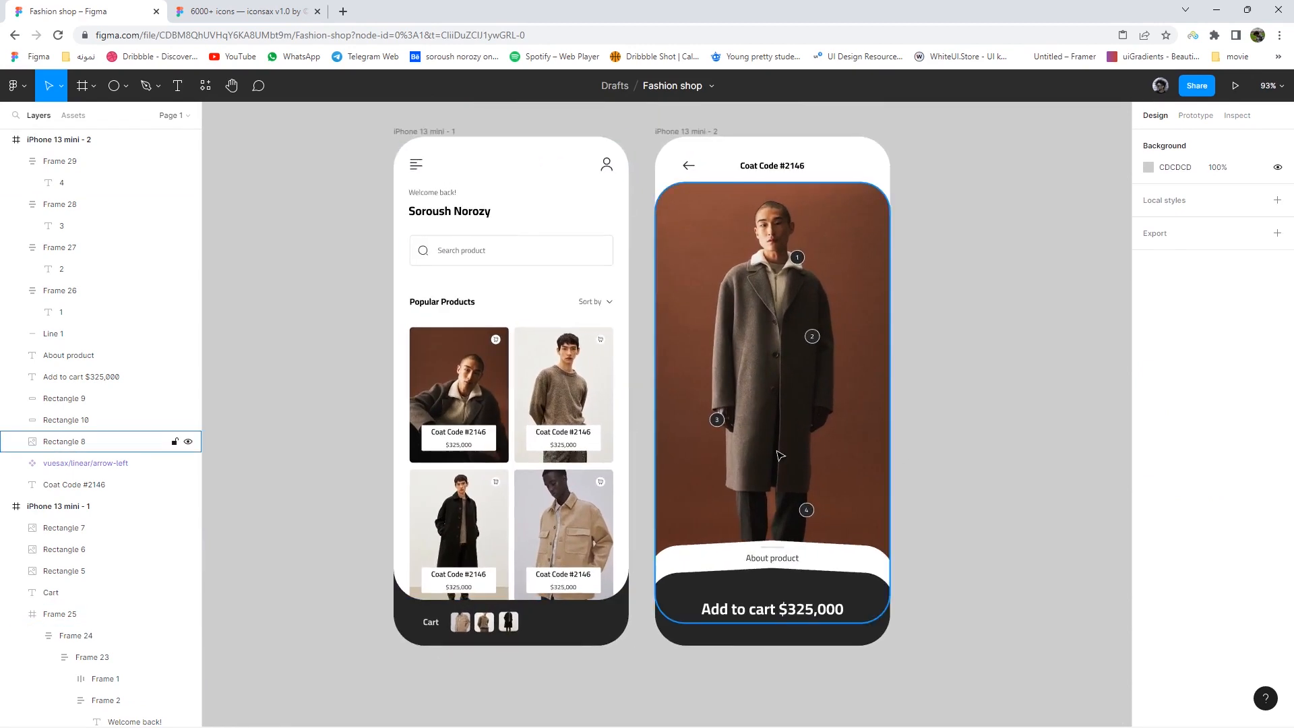